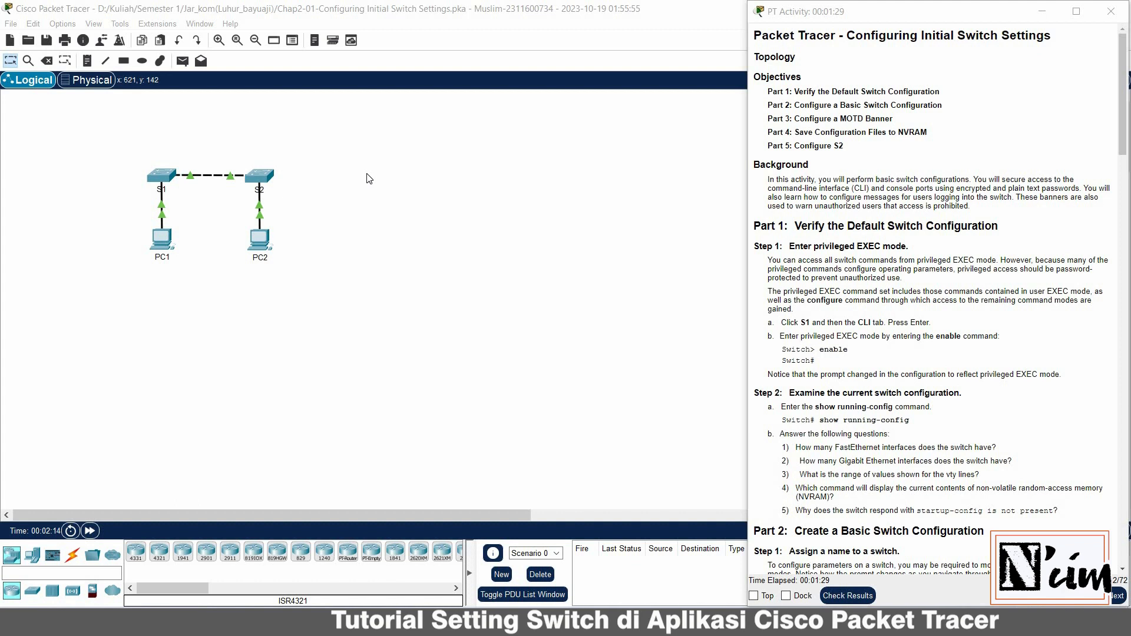
# Open switch S1's device window and position it beside the PT Activity instructions
pyautogui.click(159, 181)
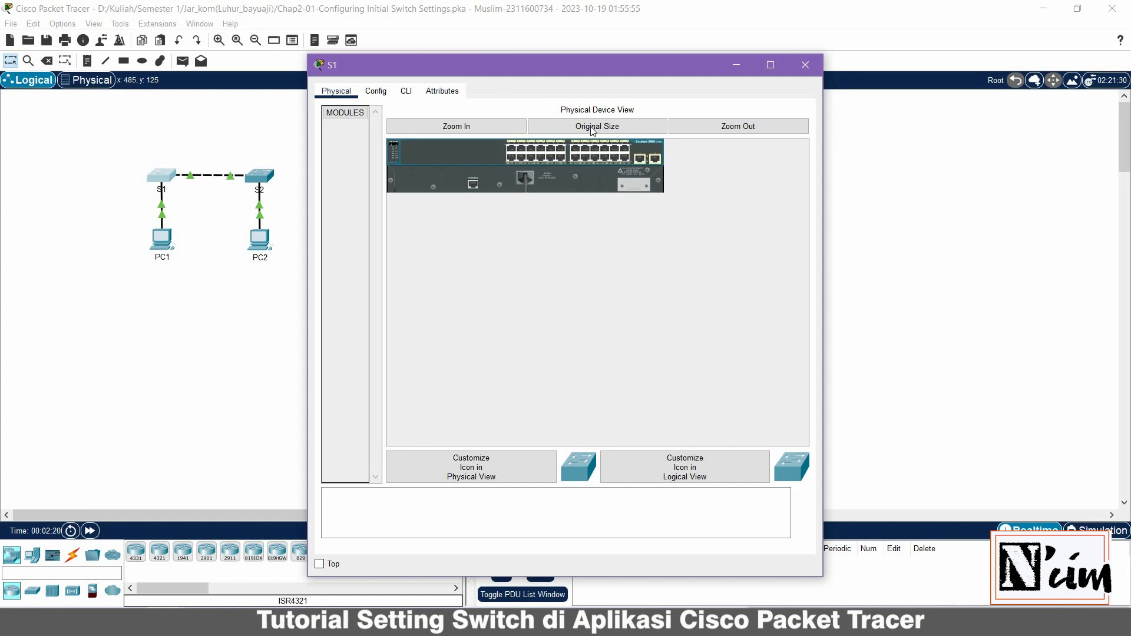
pyautogui.hotkey('alt', 'Tab')
pyautogui.hotkey('alt', 'Tab')
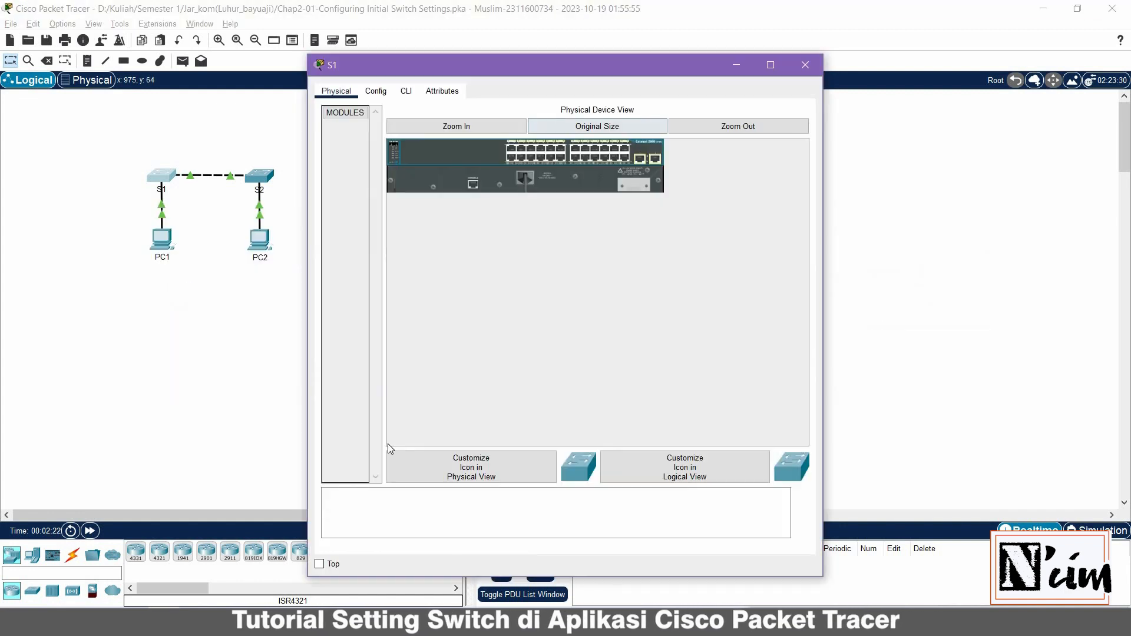
pyautogui.hotkey('alt', 'Tab')
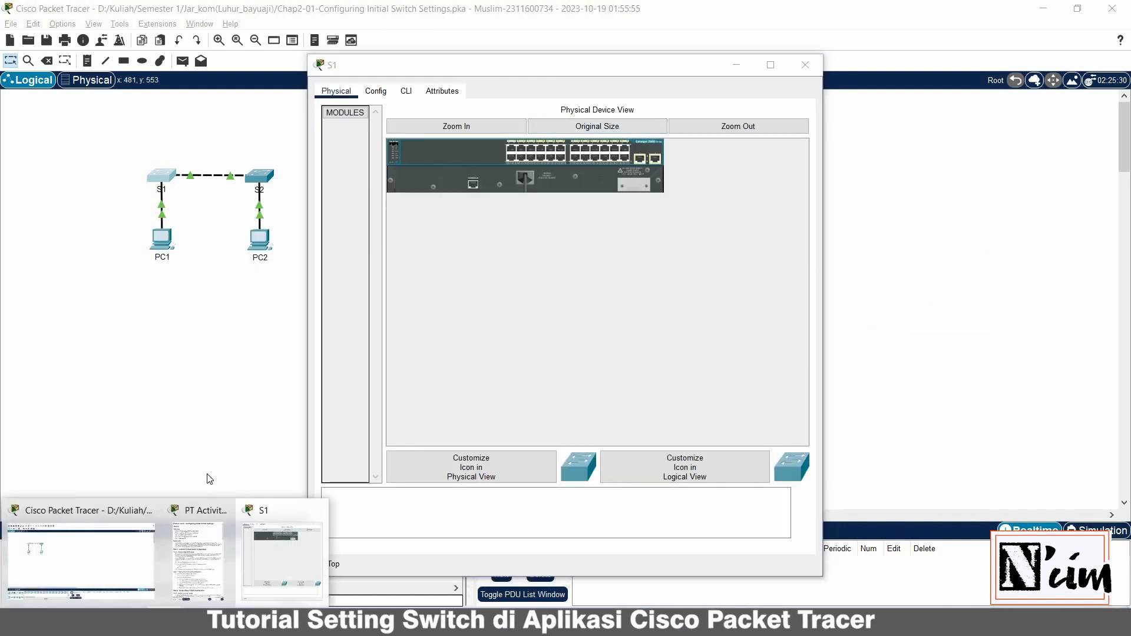
pyautogui.hotkey('alt', 'Tab')
pyautogui.moveTo(567, 73); pyautogui.dragTo(424, 42)
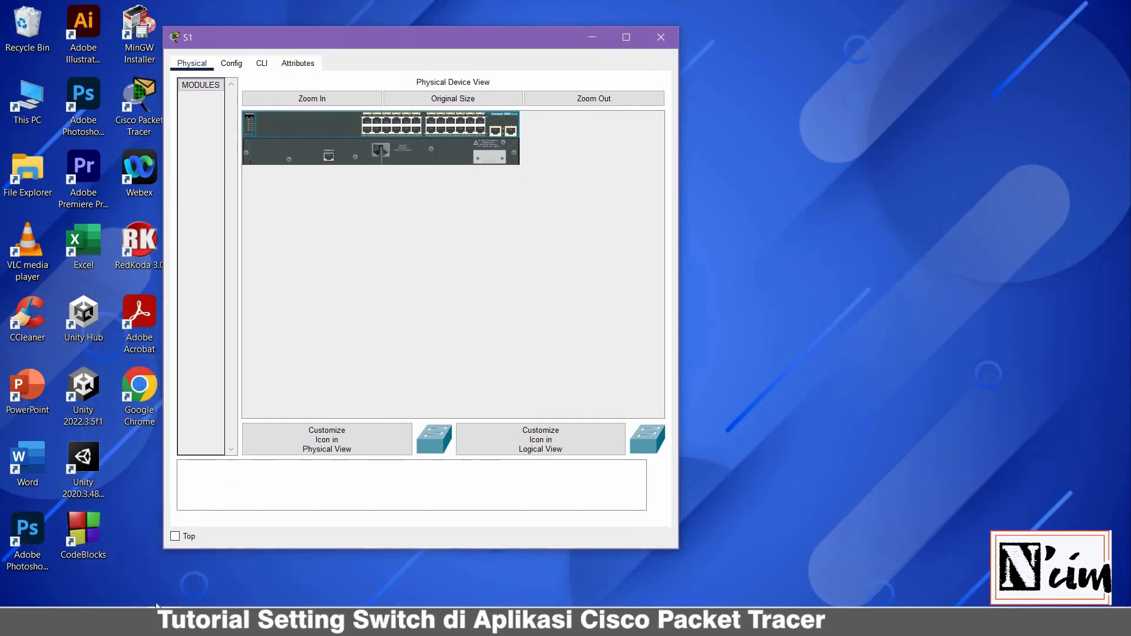
pyautogui.hotkey('alt', 'Tab')
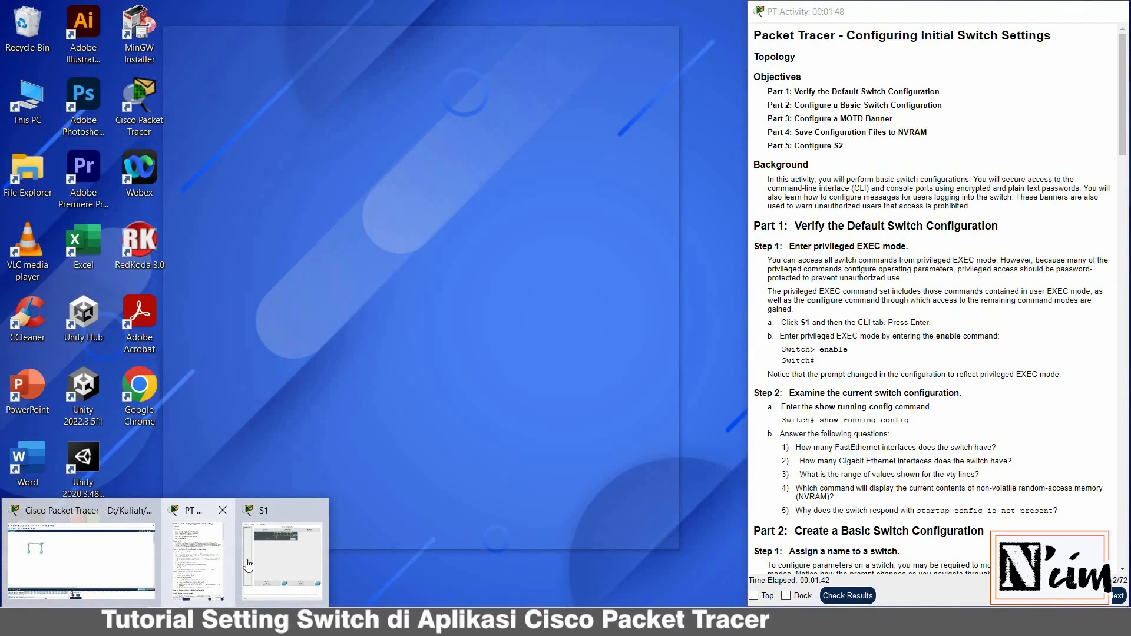
pyautogui.click(210, 588)
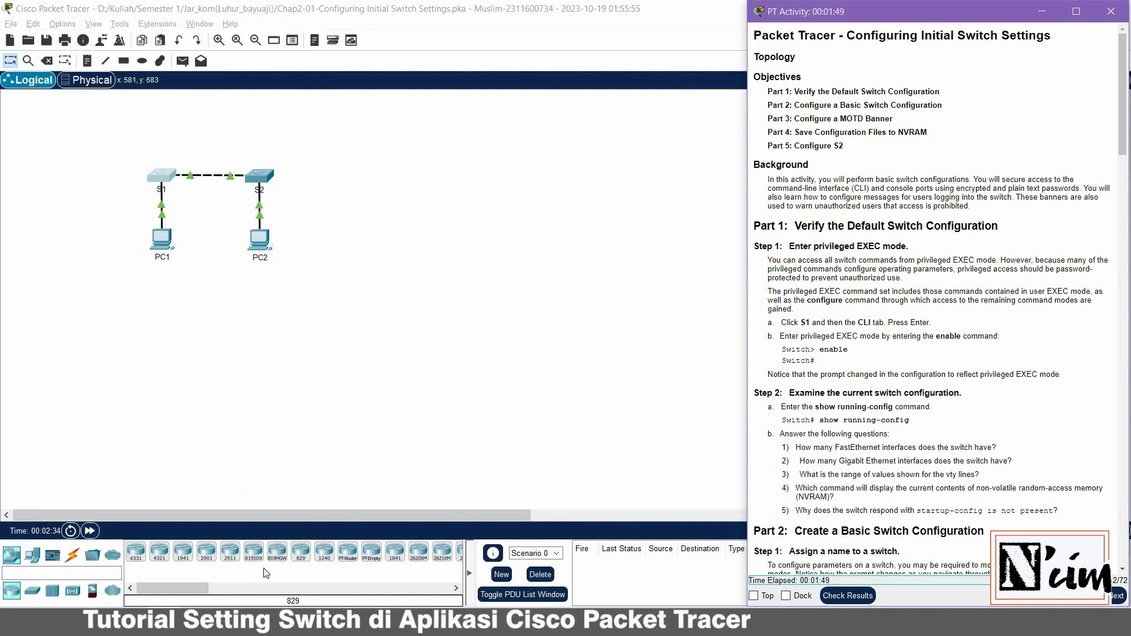
pyautogui.hotkey('alt', 'Tab')
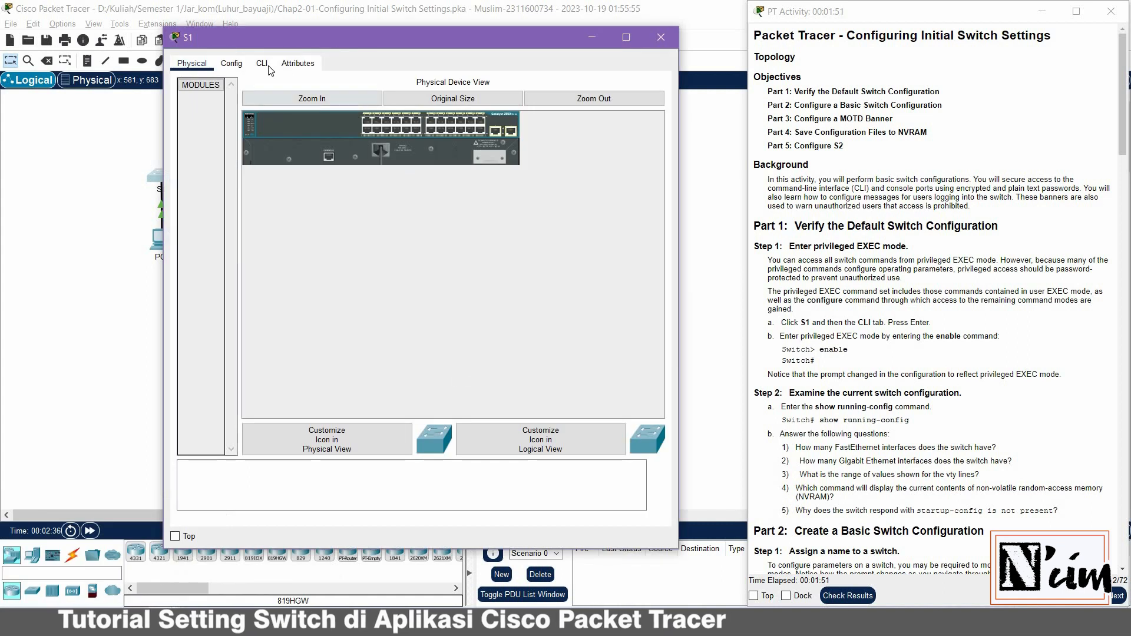
# In S1's CLI, run enable, fixing the 'enbale' typo, to reach the Switch# prompt
pyautogui.click(262, 65)
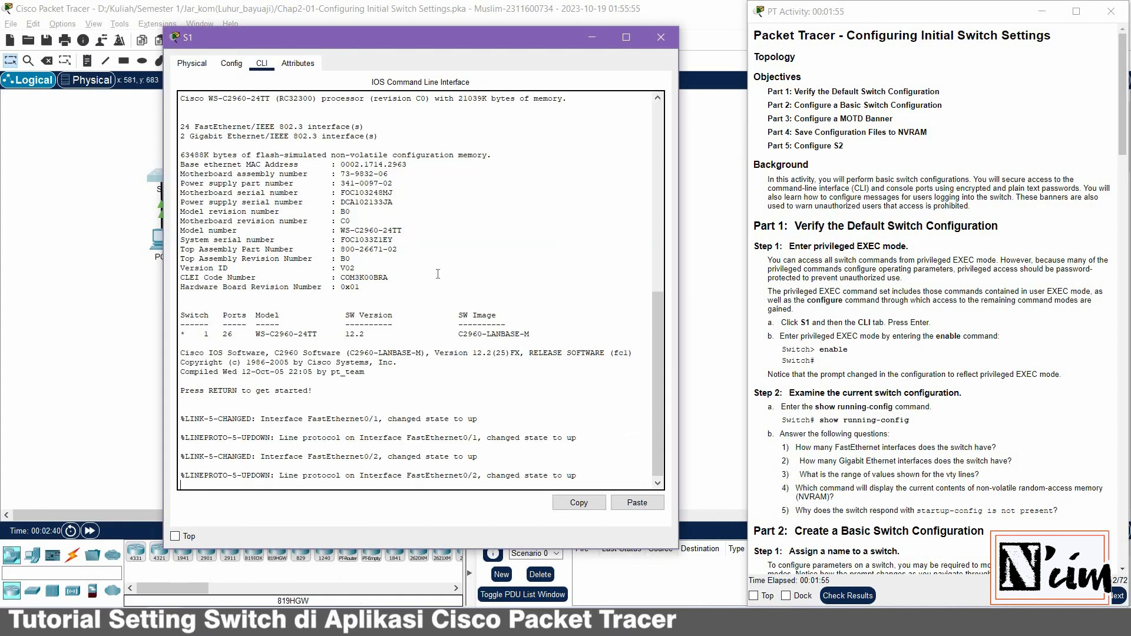
pyautogui.press('Return')
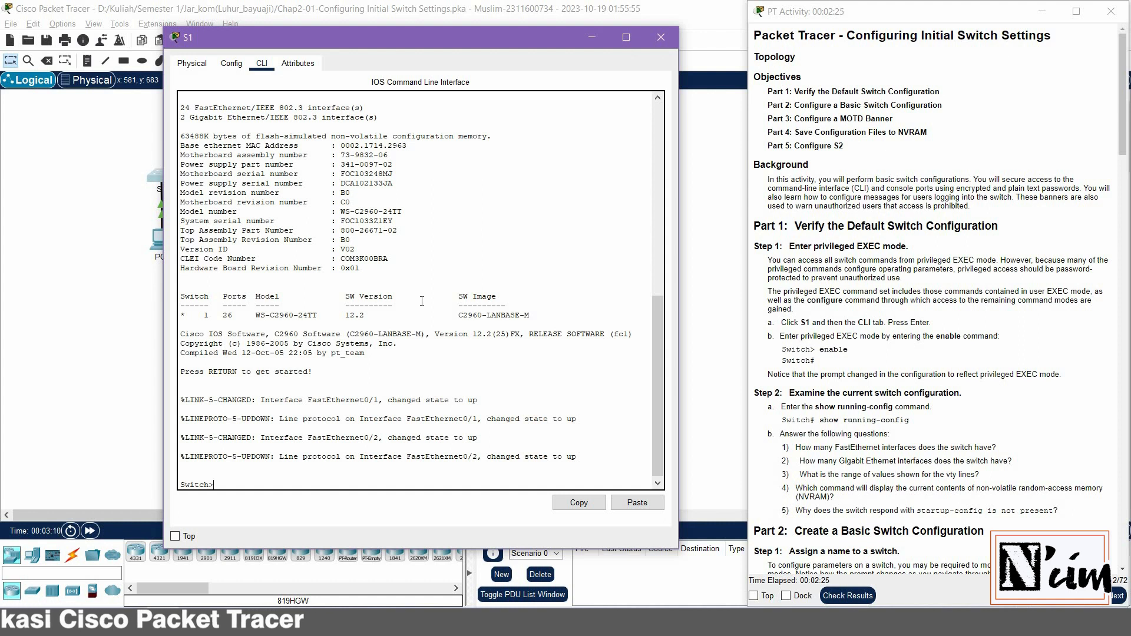
pyautogui.write('enbale')
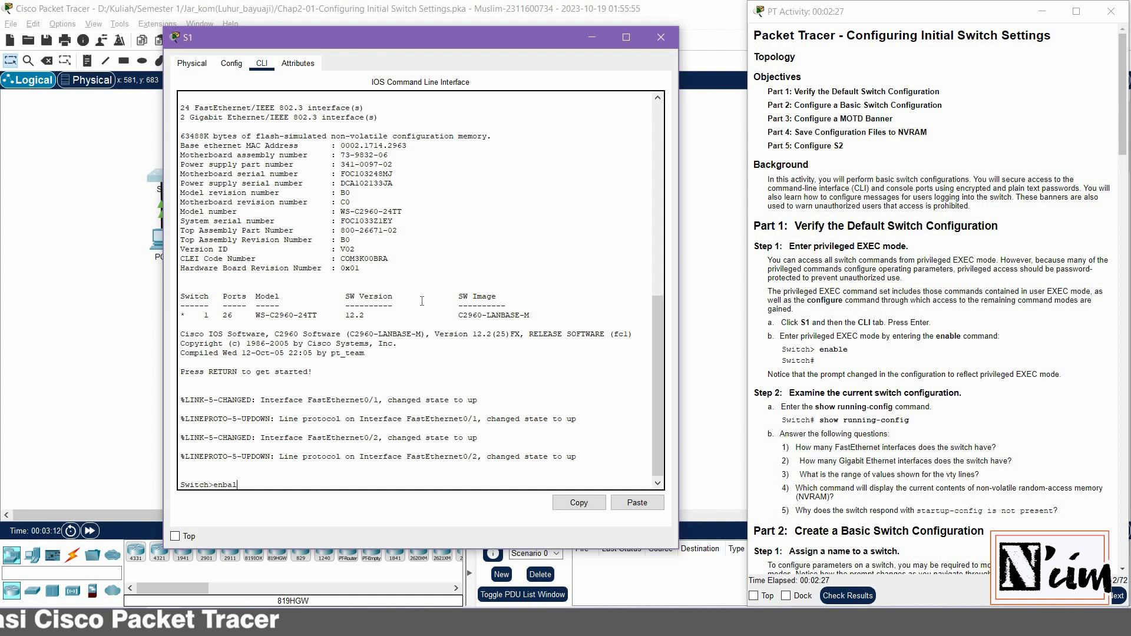
pyautogui.press('BackSpace')
pyautogui.press('BackSpace')
pyautogui.press('BackSpace')
pyautogui.write('able')
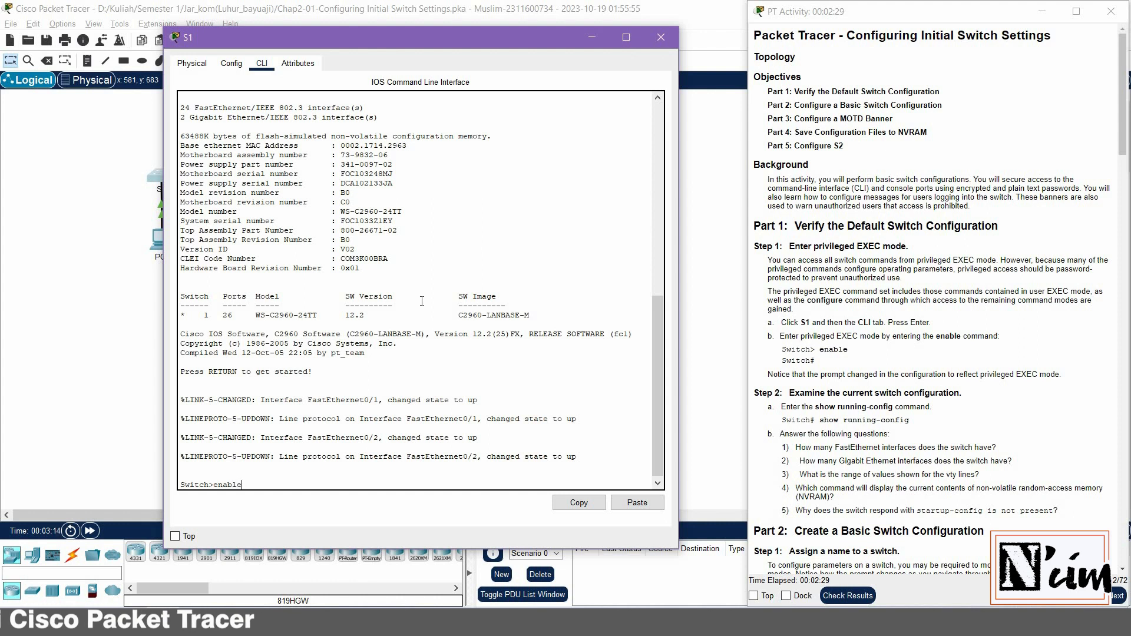
pyautogui.press('Return')
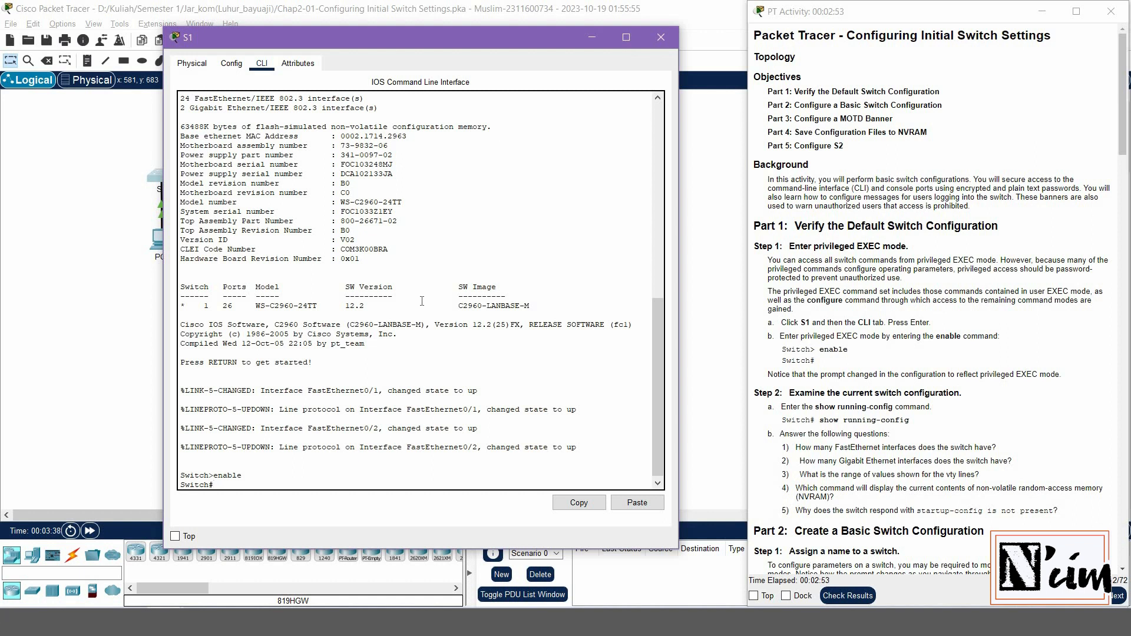
# Run show running-config on S1 and page through the first screens of output
pyautogui.write('show running-config')
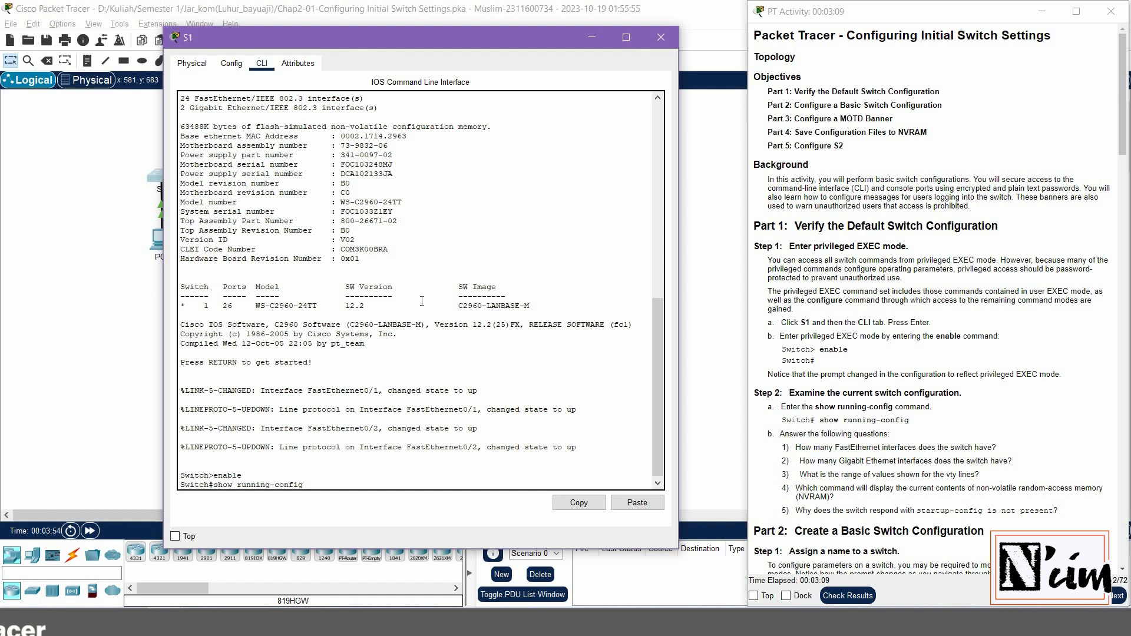
pyautogui.press('Return')
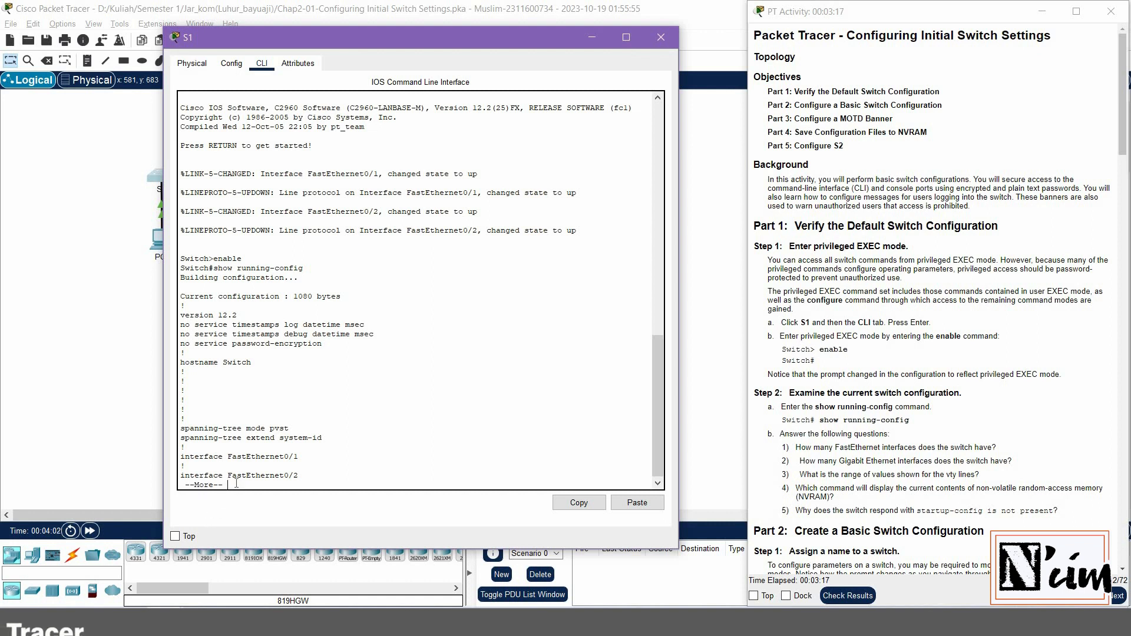
pyautogui.press('space')
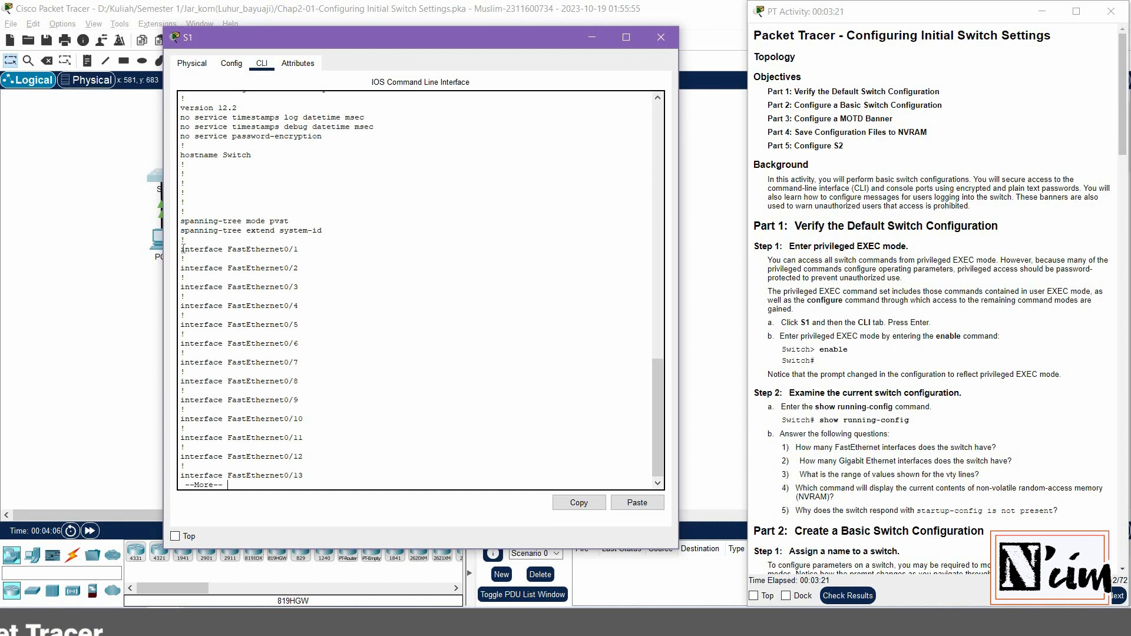
pyautogui.press('space')
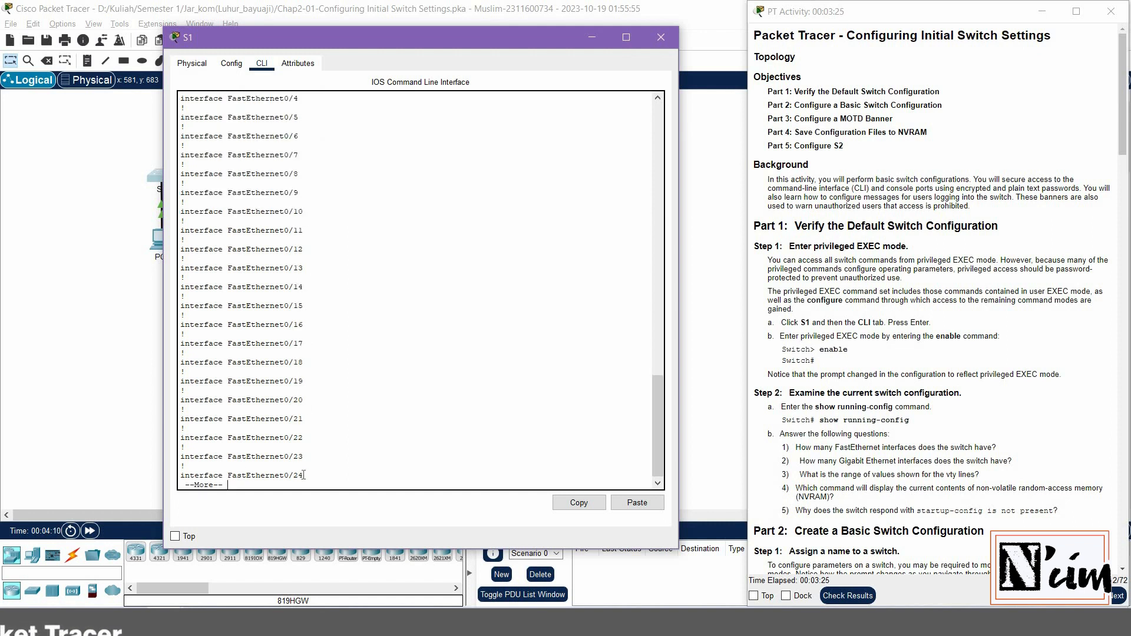
pyautogui.press('space')
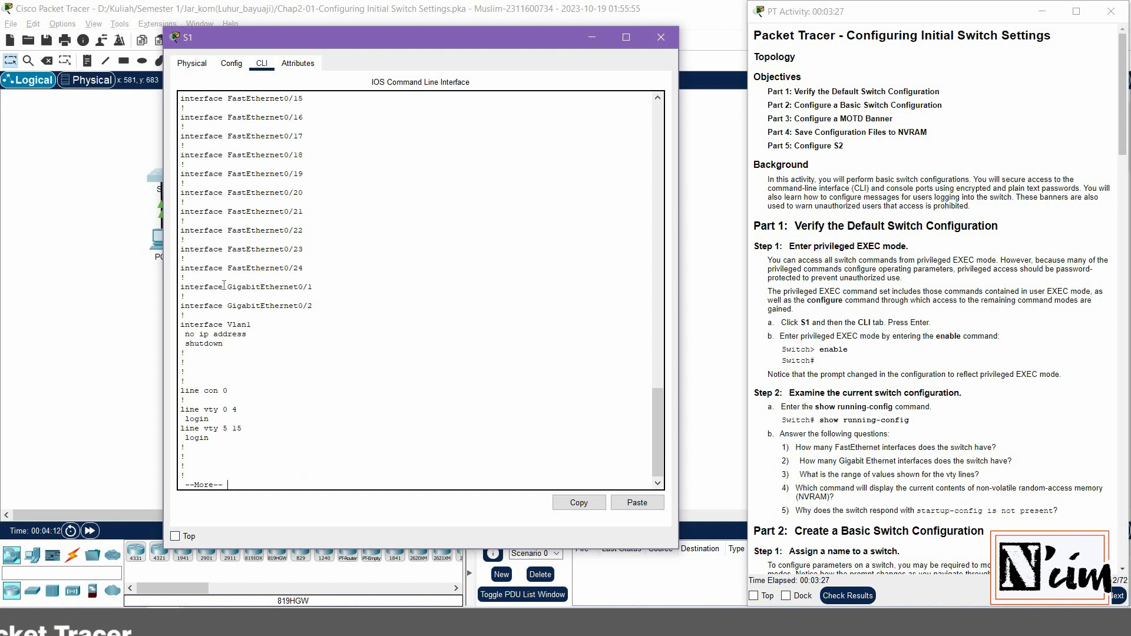
# Highlight the GigabitEthernet interfaces and vty lines 0 4 and 5 15, then page to the end
pyautogui.moveTo(227, 287)
pyautogui.mouseDown()
pyautogui.moveTo(185, 297)
pyautogui.moveTo(312, 286)
pyautogui.moveTo(228, 306)
pyautogui.mouseUp()
pyautogui.click(304, 354)
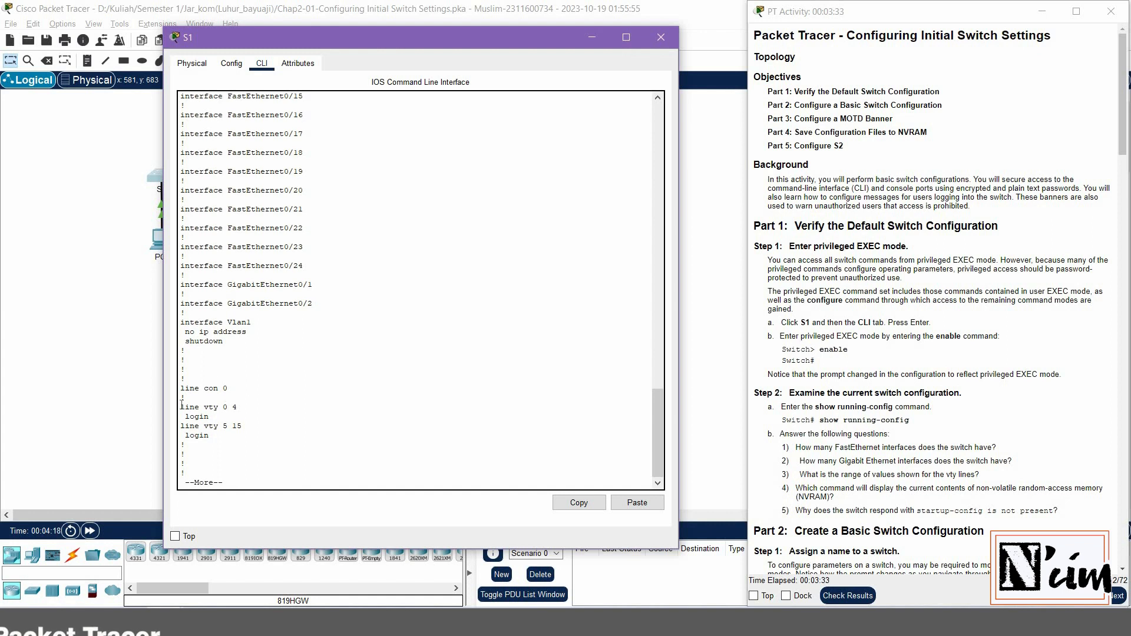
pyautogui.moveTo(229, 402); pyautogui.dragTo(245, 440)
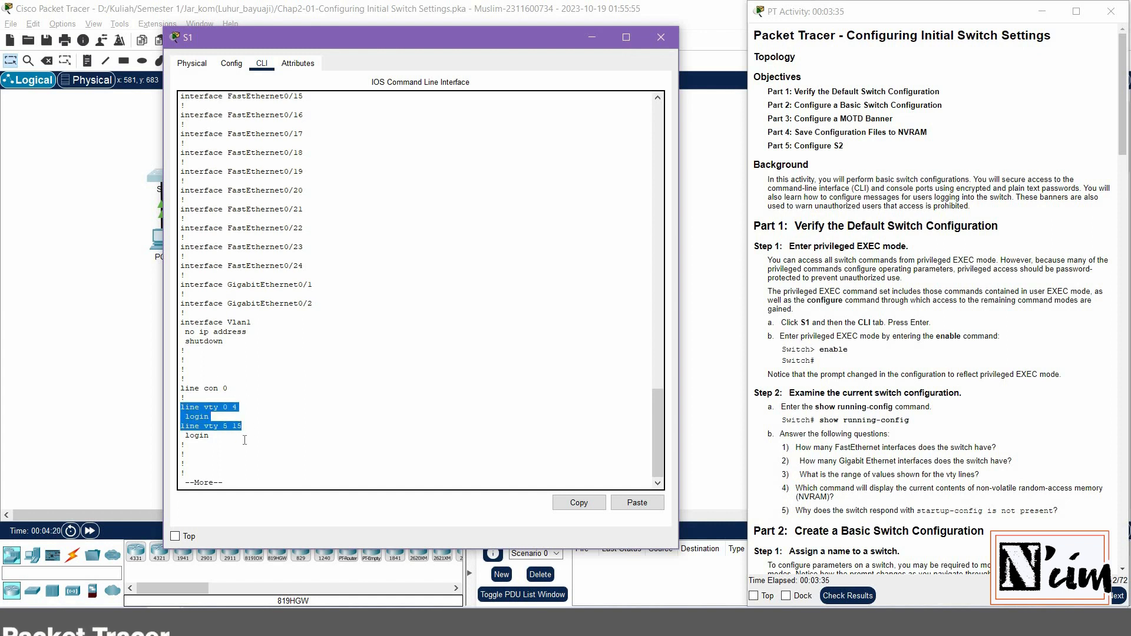
pyautogui.click(244, 440)
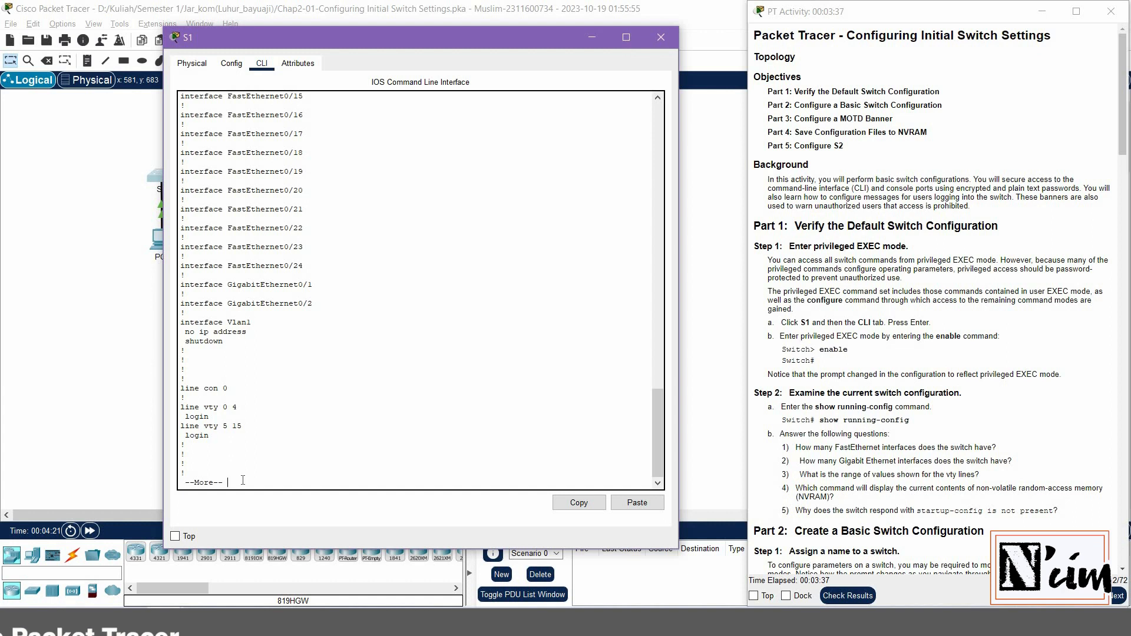
pyautogui.press('space')
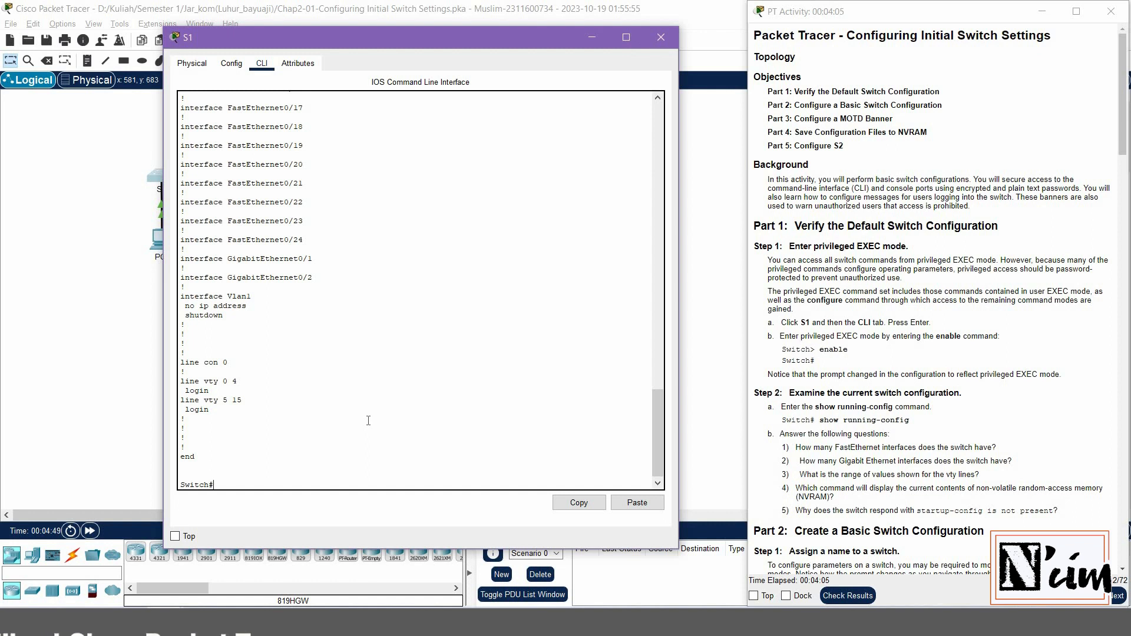
# Run show startup-config, note 'startup-config is not present', and scroll instructions to Part 2
pyautogui.write('w startup-config')
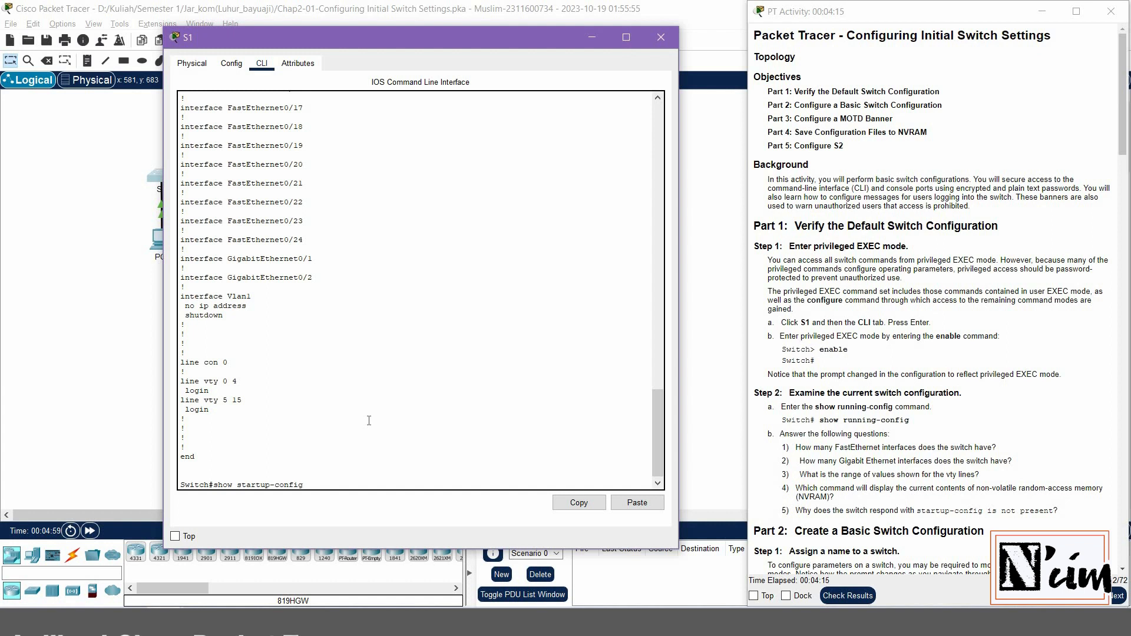
pyautogui.press('Return')
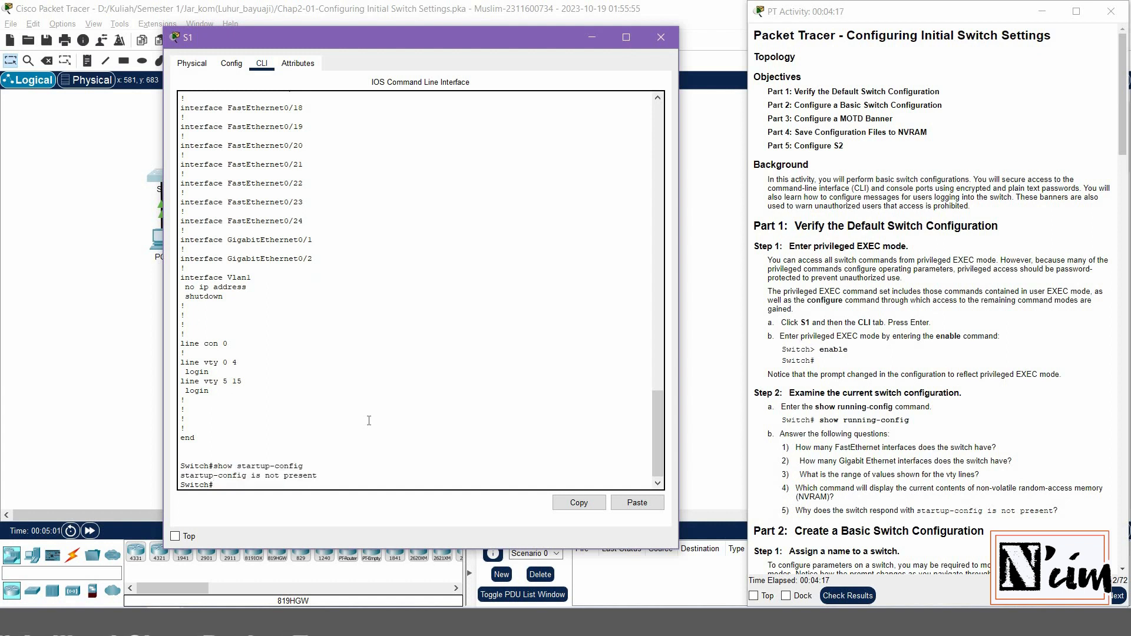
pyautogui.moveTo(181, 475); pyautogui.dragTo(322, 476)
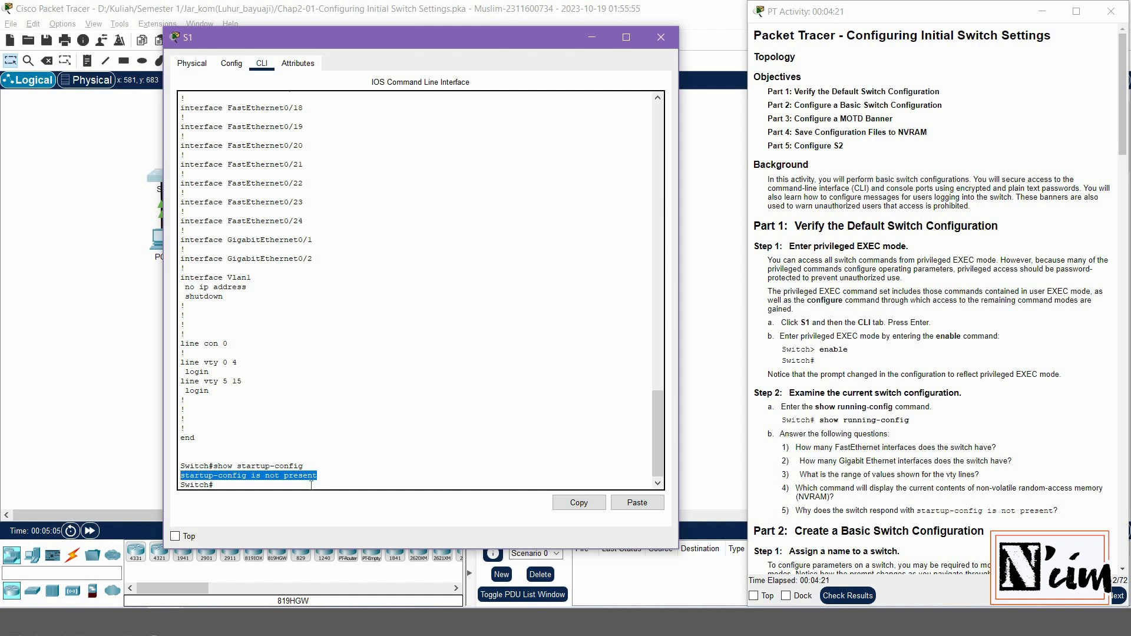
pyautogui.click(311, 486)
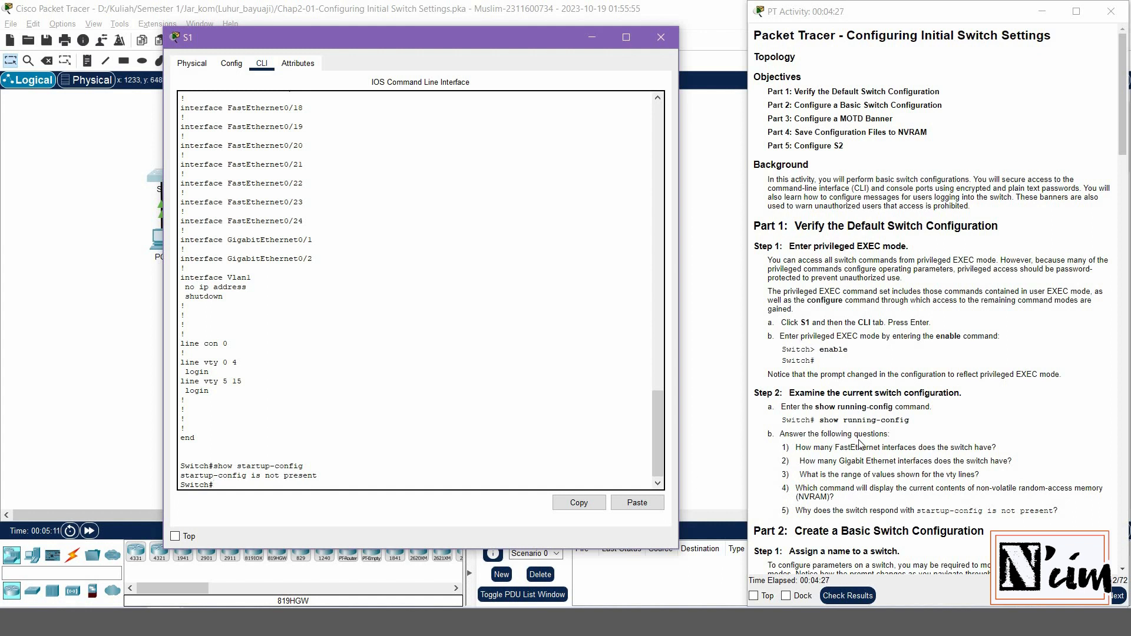
pyautogui.scroll(-3, 860, 445)
pyautogui.scroll(-1, 861, 444)
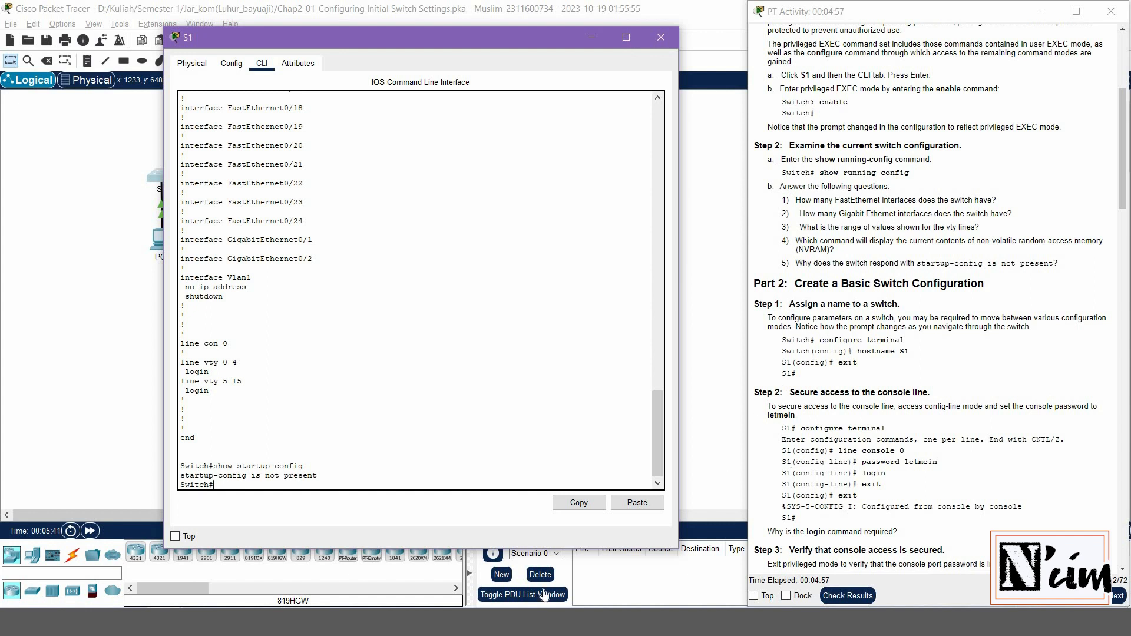
# Review the earlier Switch> prompt in the CLI output, then enter configure terminal at Switch#
pyautogui.scroll(20, 577, 273)
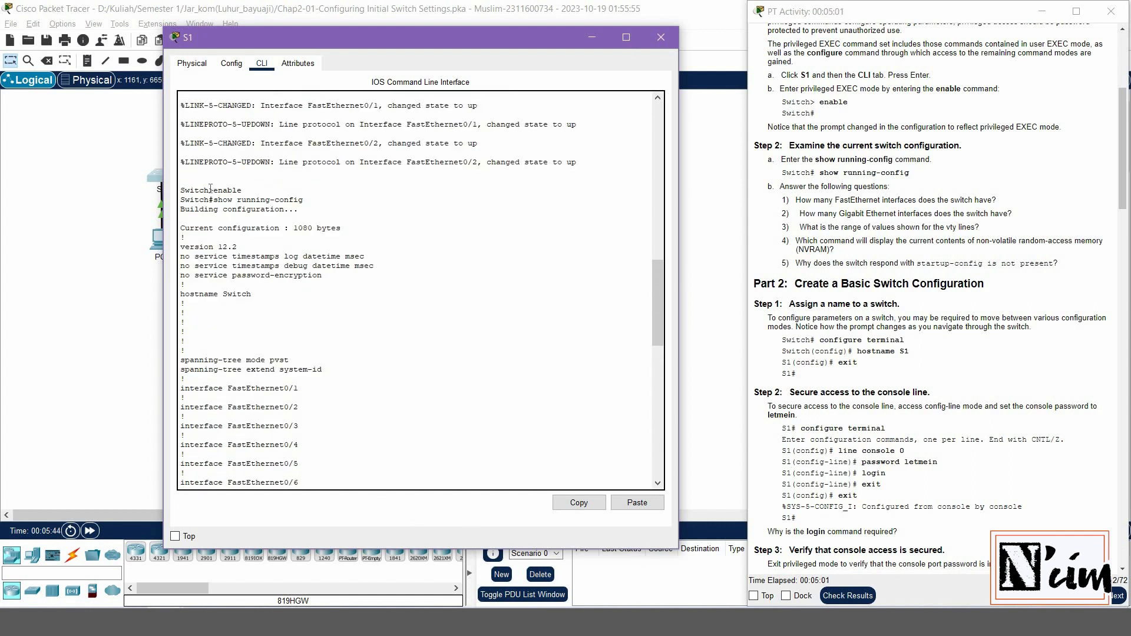
pyautogui.moveTo(213, 191); pyautogui.dragTo(180, 191)
pyautogui.scroll(-20, 457, 317)
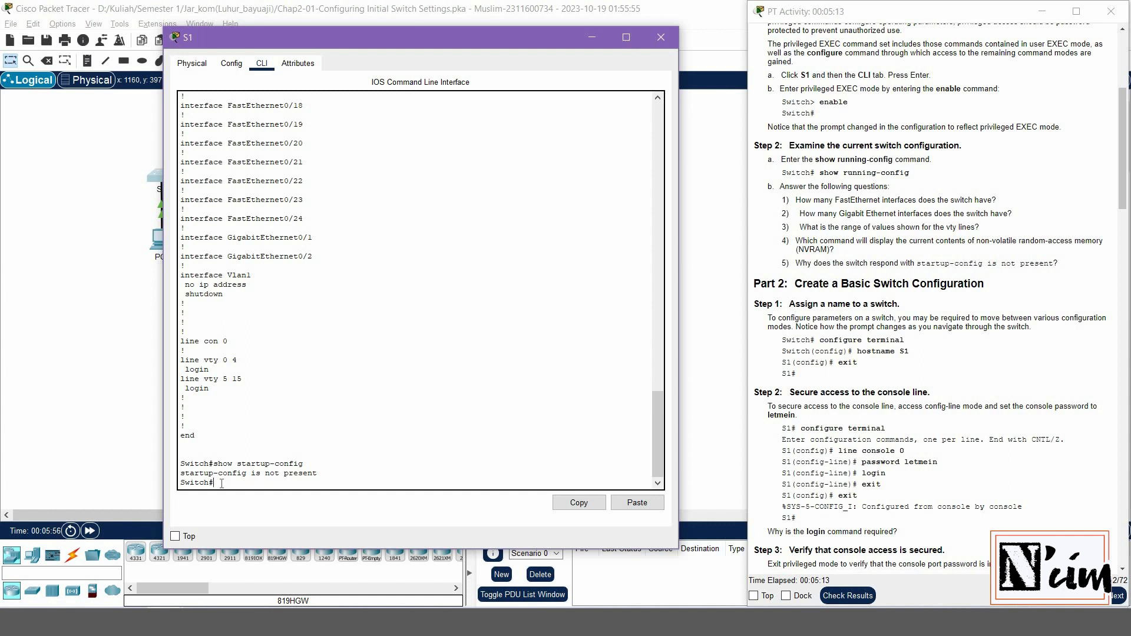
pyautogui.write('configure terminal')
# Enter global configuration mode and set the switch hostname to S1
pyautogui.press('Return')
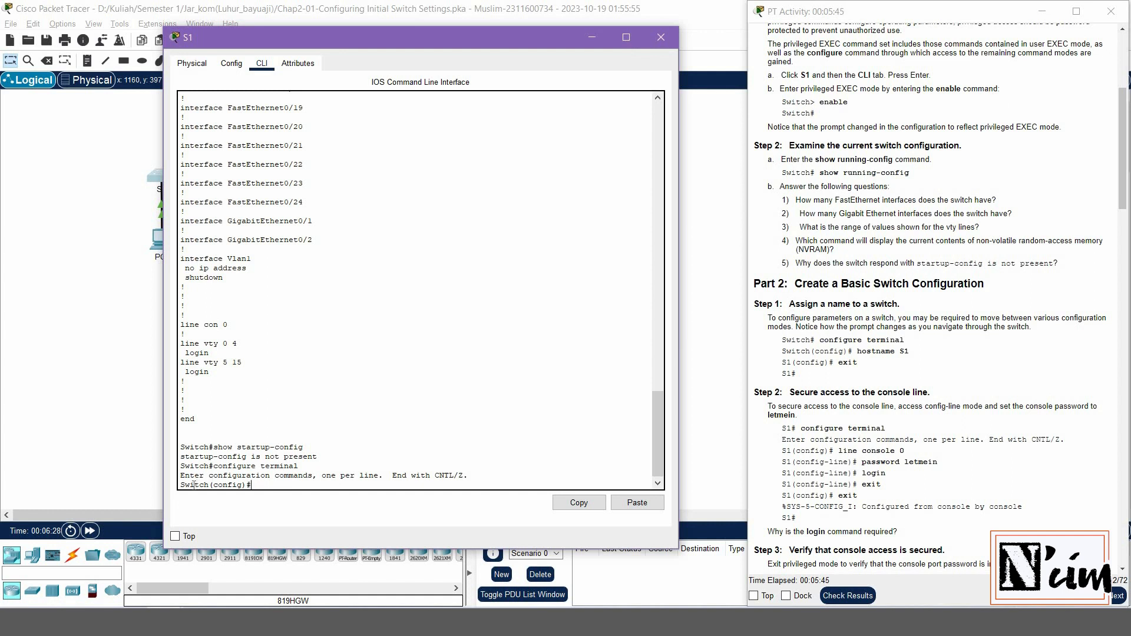
pyautogui.moveTo(180, 485); pyautogui.dragTo(255, 484)
pyautogui.click(255, 485)
pyautogui.write('ostname')
pyautogui.write('s')
pyautogui.press('BackSpace')
pyautogui.write('S1')
pyautogui.press('Return')
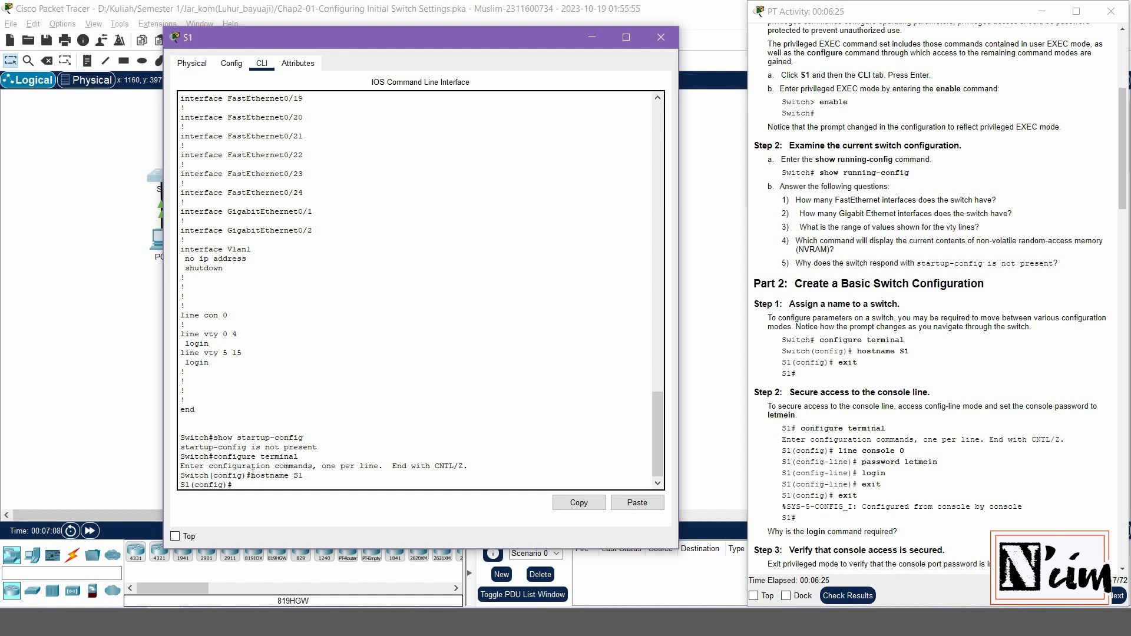
# Compare the old Switch and new S1 prompts, then exit to the S1# prompt
pyautogui.doubleClick(200, 476)
pyautogui.doubleClick(184, 485)
pyautogui.click(233, 483)
pyautogui.write('exit')
pyautogui.press('Return')
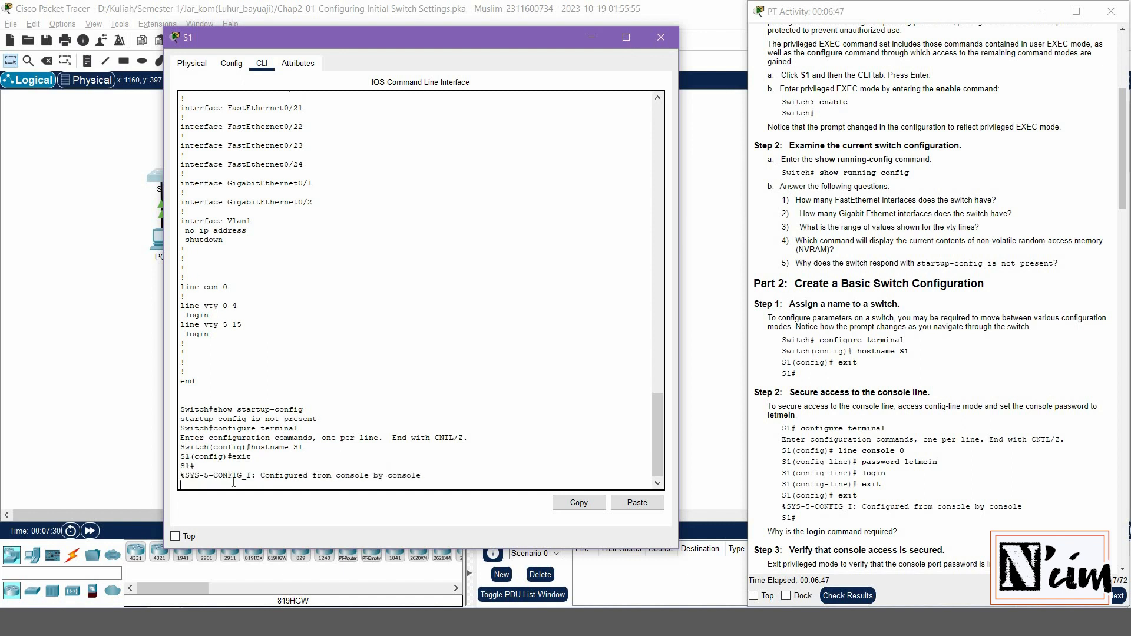
pyautogui.press('Return')
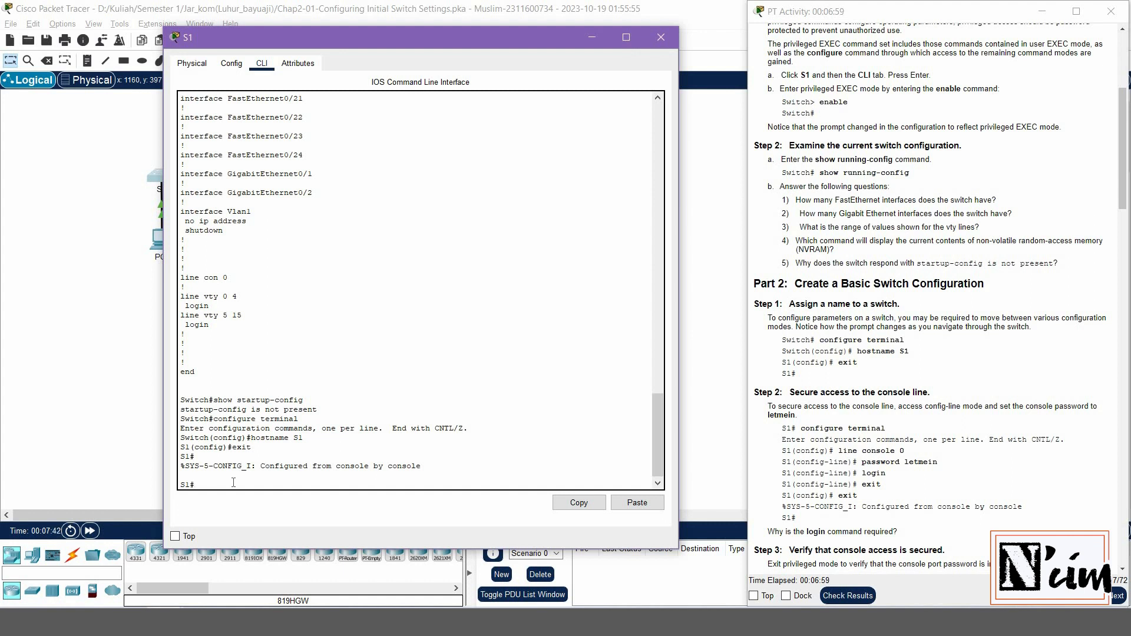
# Enter global configuration and line console 0, correcting the rejected 'line console o'
pyautogui.write('onfigure ter')
pyautogui.write('minal')
pyautogui.press('Return')
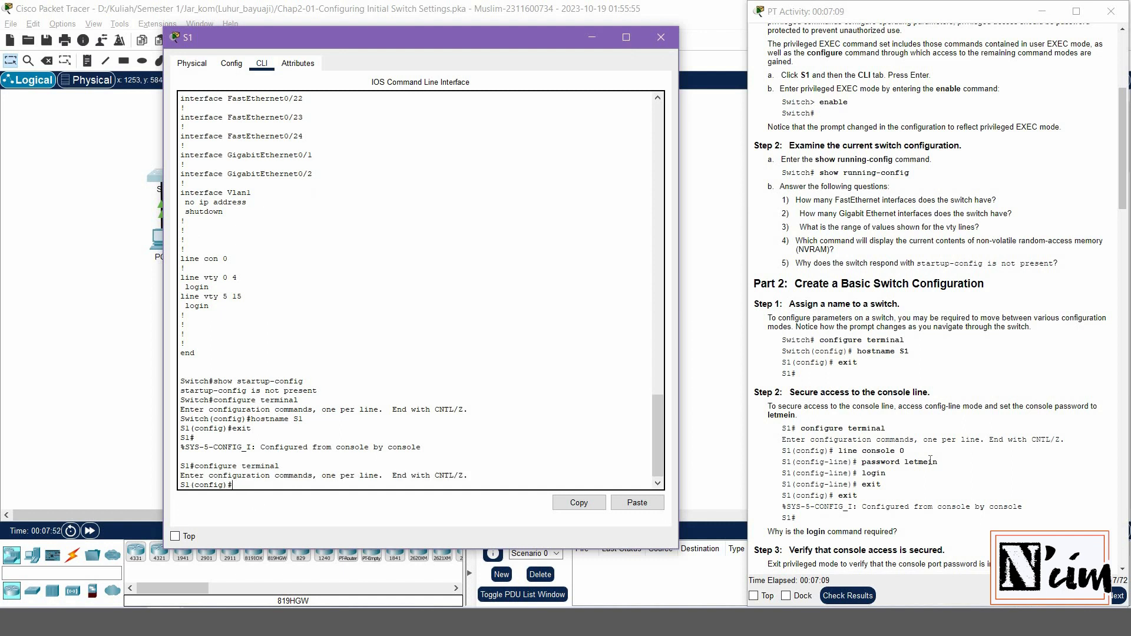
pyautogui.scroll(-1, 931, 460)
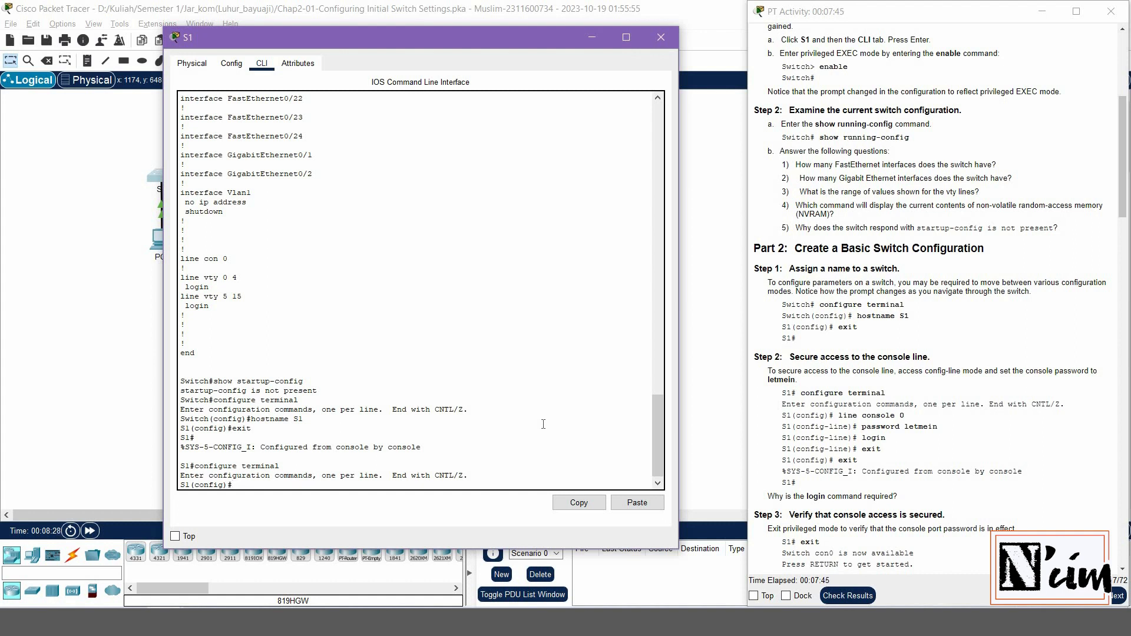
pyautogui.write('line console o')
pyautogui.press('Return')
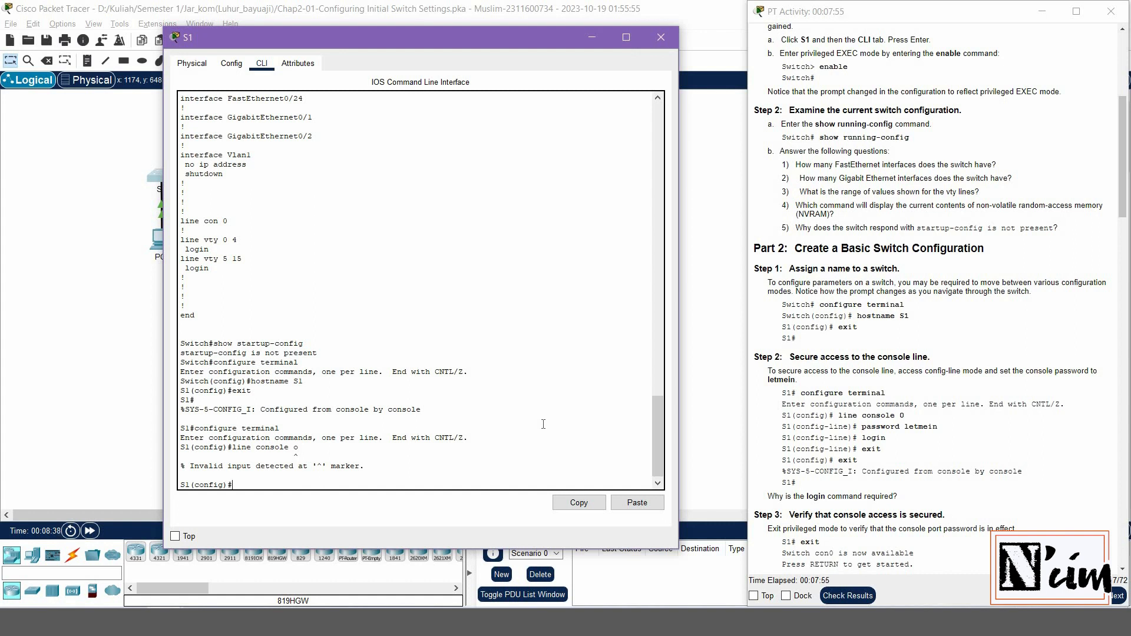
pyautogui.write('line console 0')
pyautogui.press('Return')
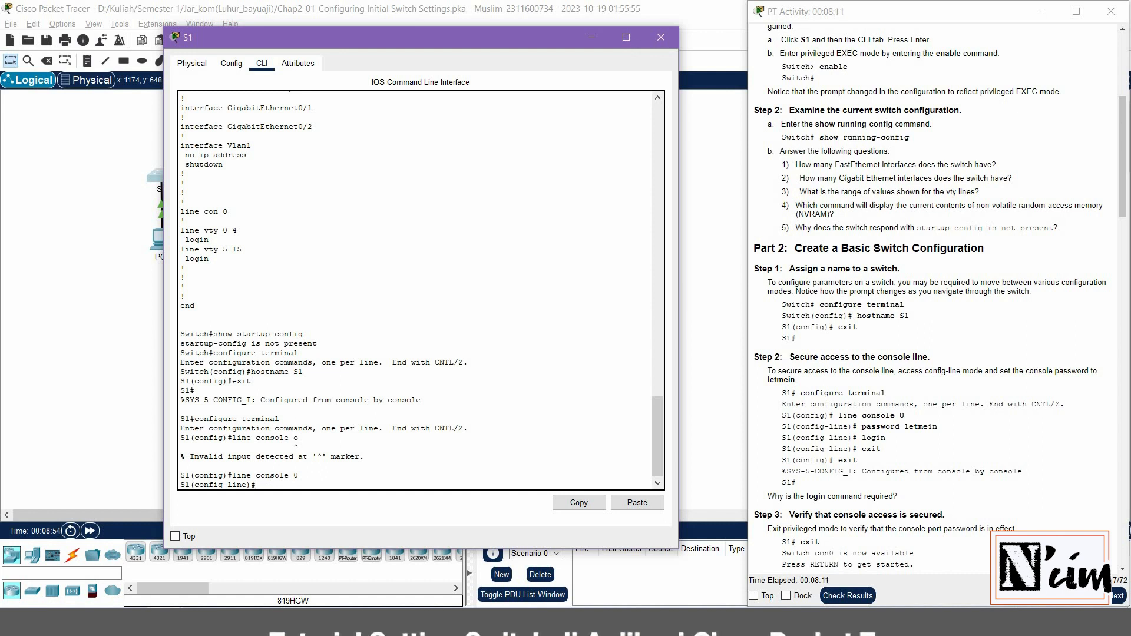
# Set the console line password, require login, and exit twice back to S1#
pyautogui.write('pass')
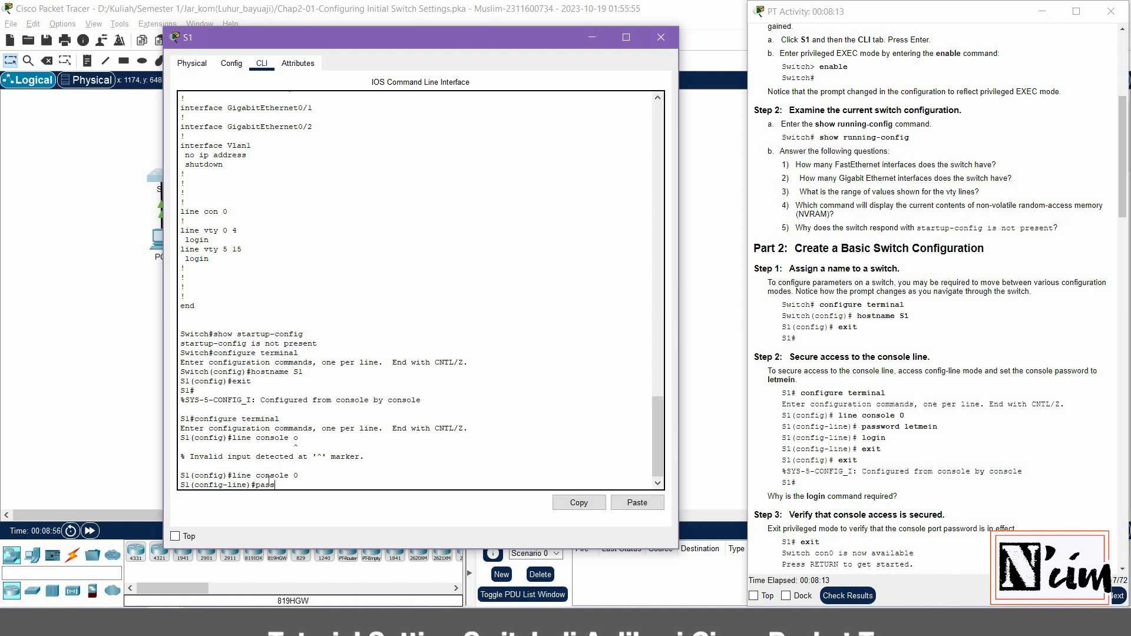
pyautogui.write('word')
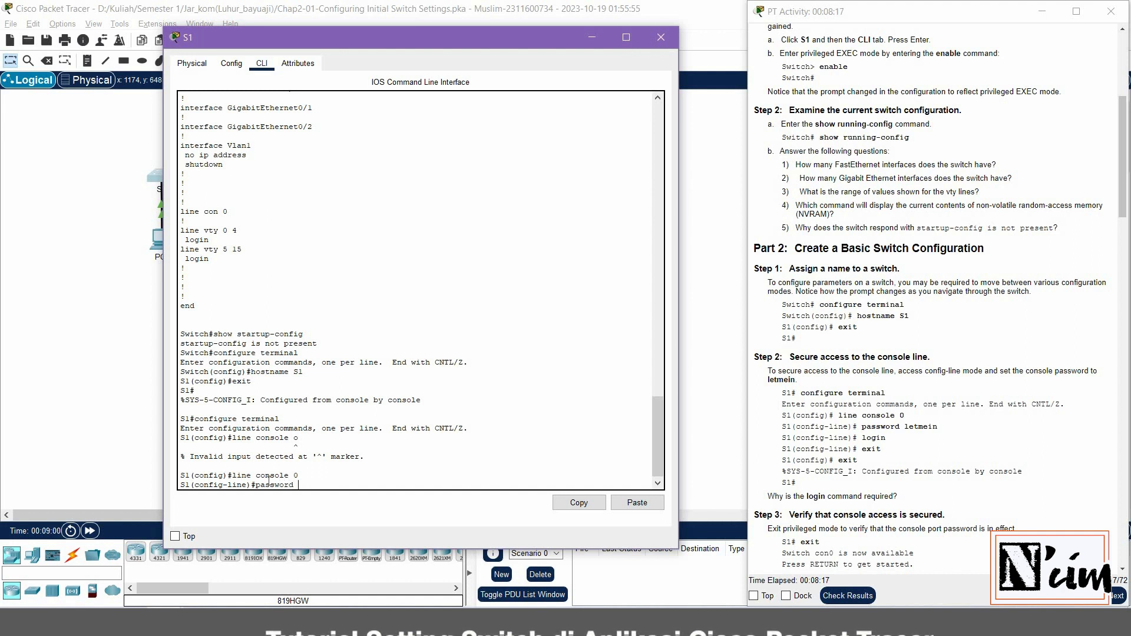
pyautogui.write(' l')
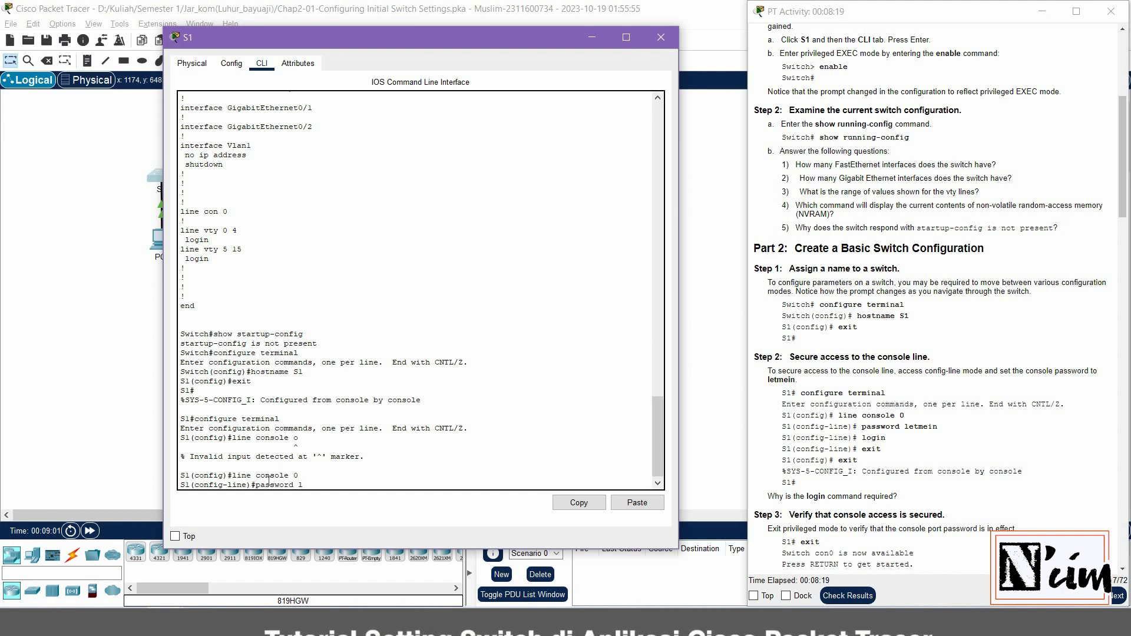
pyautogui.write('etmein')
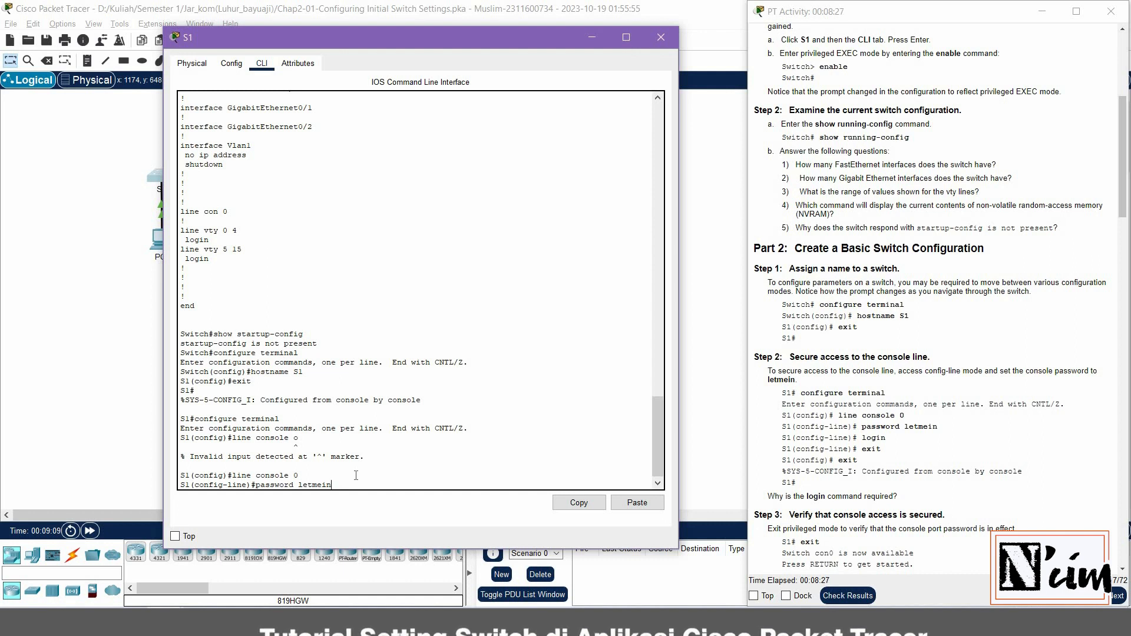
pyautogui.press('Return')
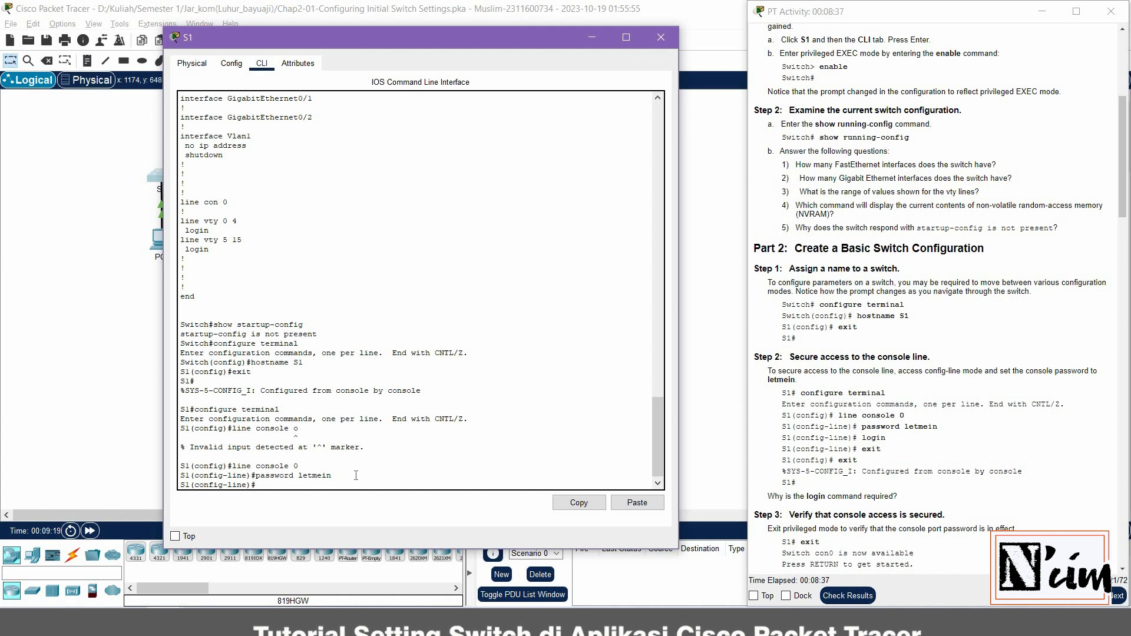
pyautogui.write('login')
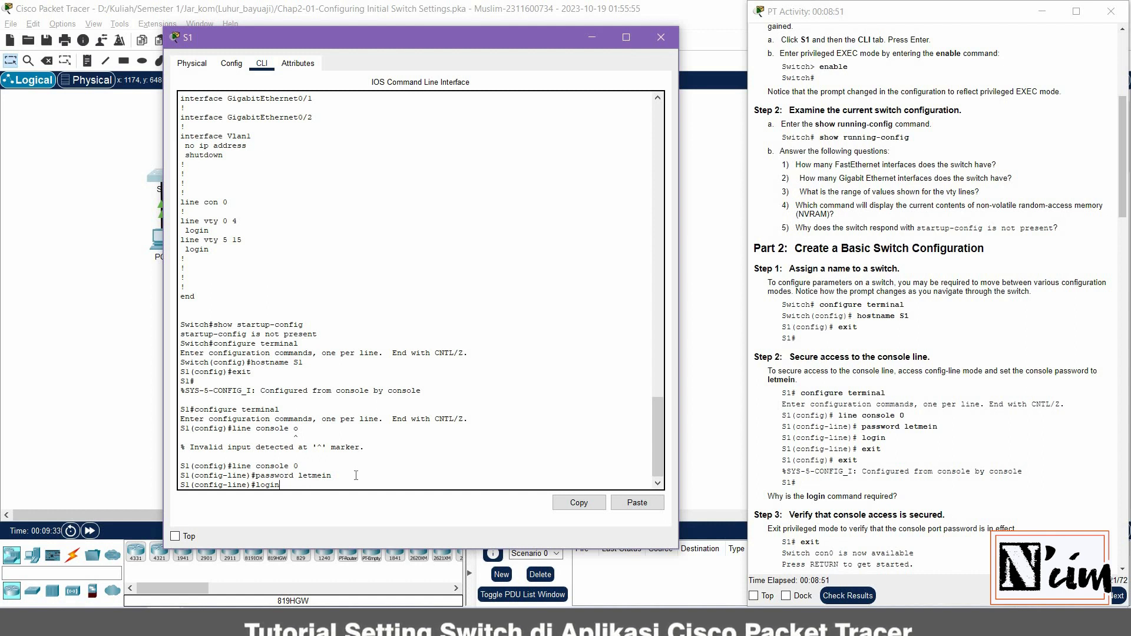
pyautogui.press('Return')
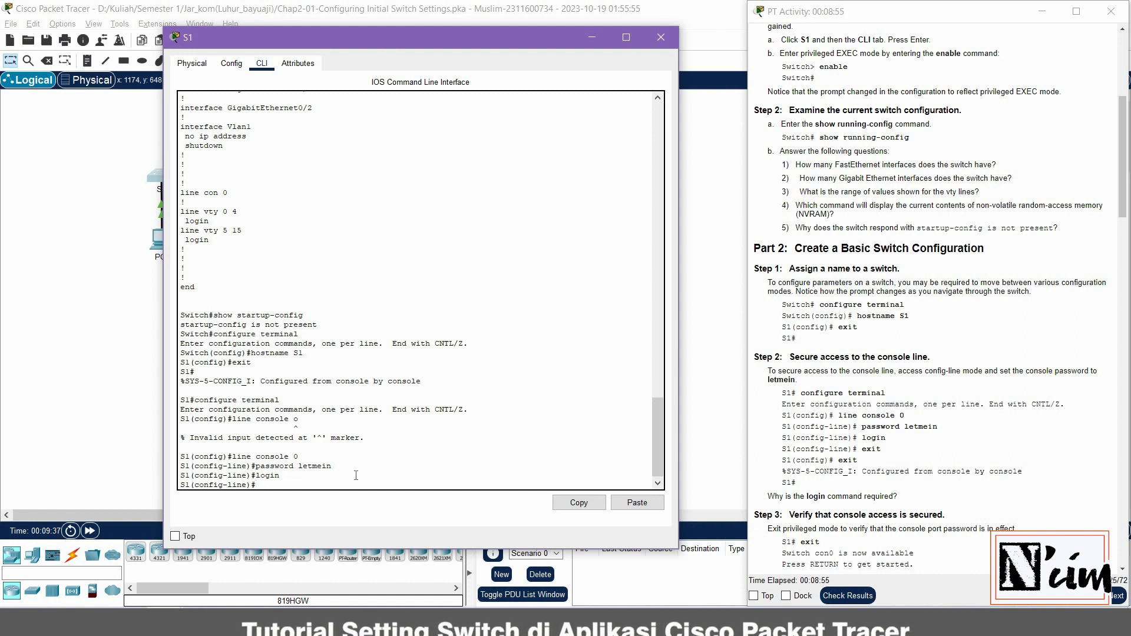
pyautogui.write('ex')
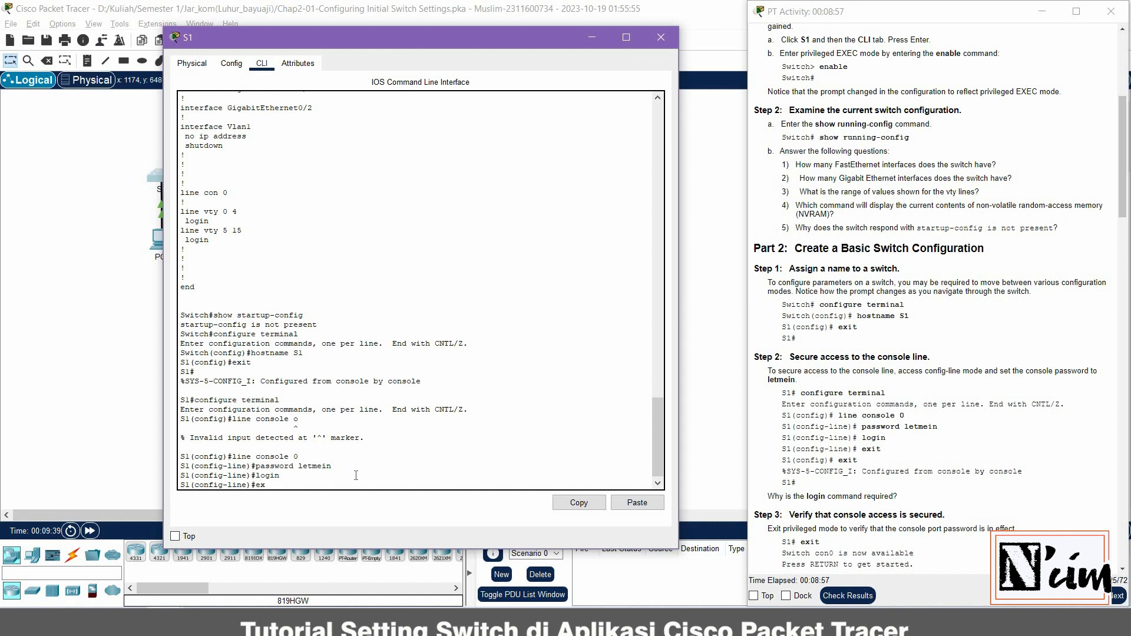
pyautogui.write('it')
pyautogui.press('Return')
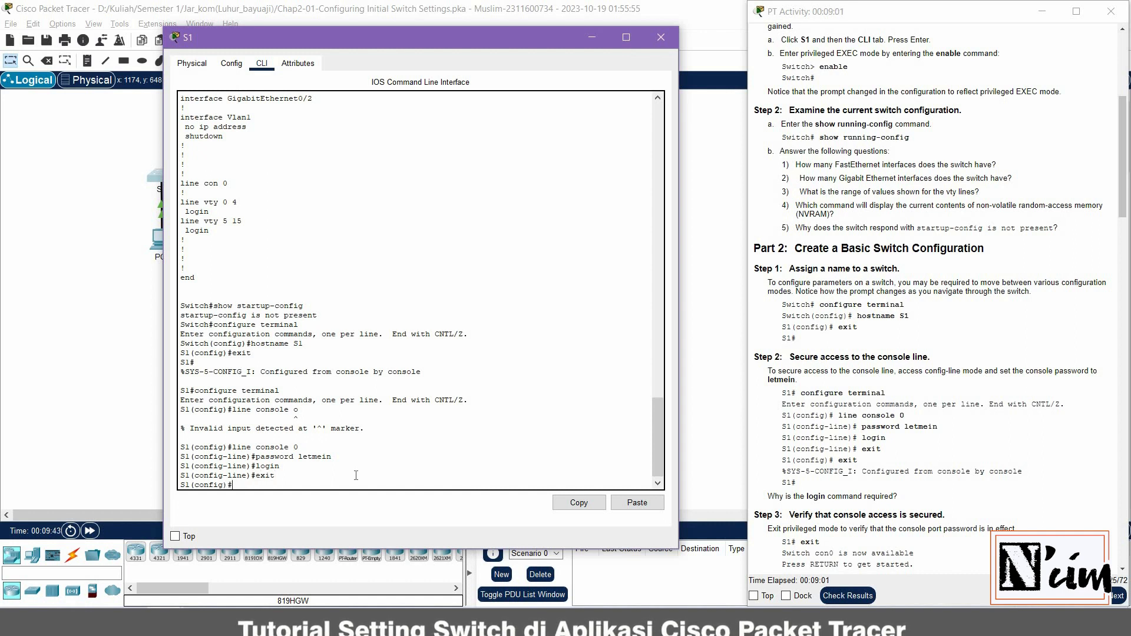
pyautogui.write('exit')
pyautogui.press('Return')
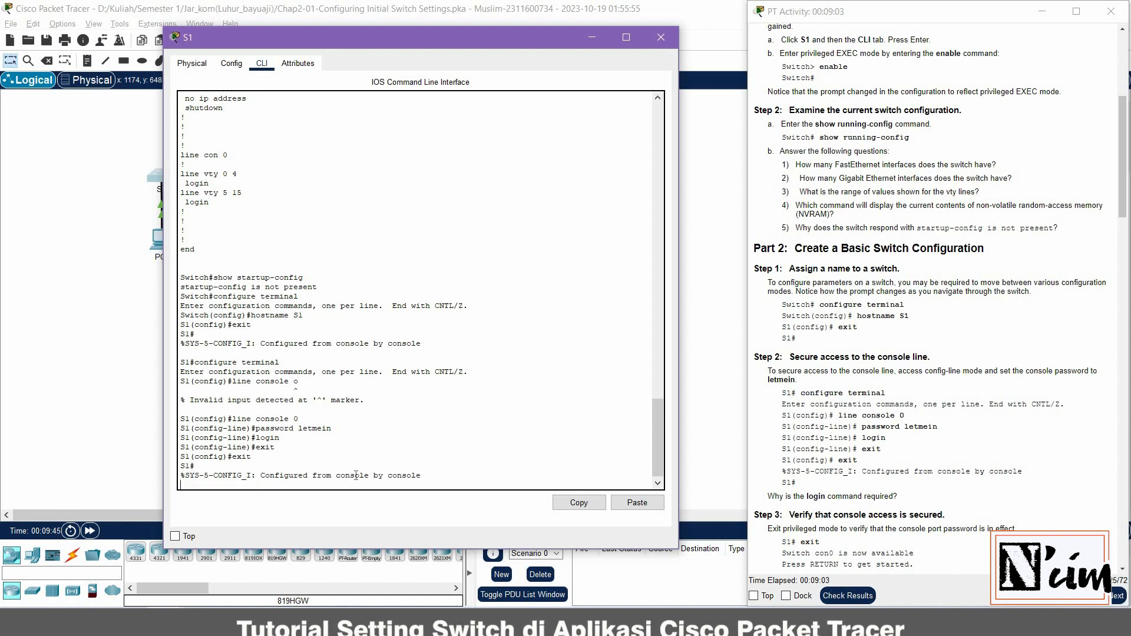
pyautogui.press('Return')
# Log out of S1's console and log back in with the console password to reach S1>
pyautogui.write('exit')
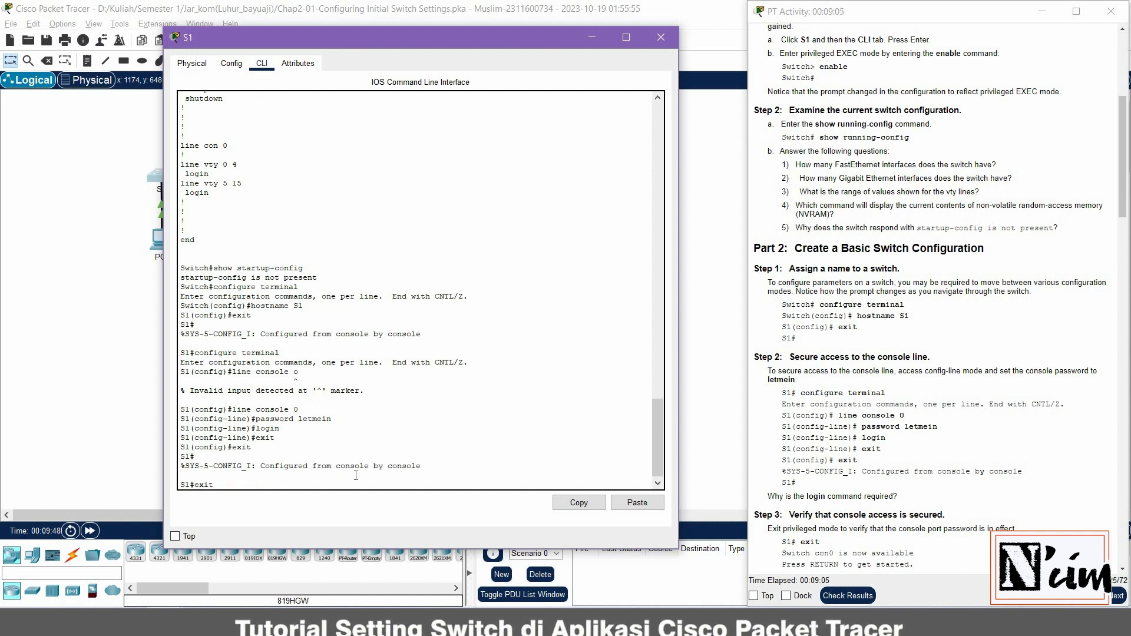
pyautogui.press('Return')
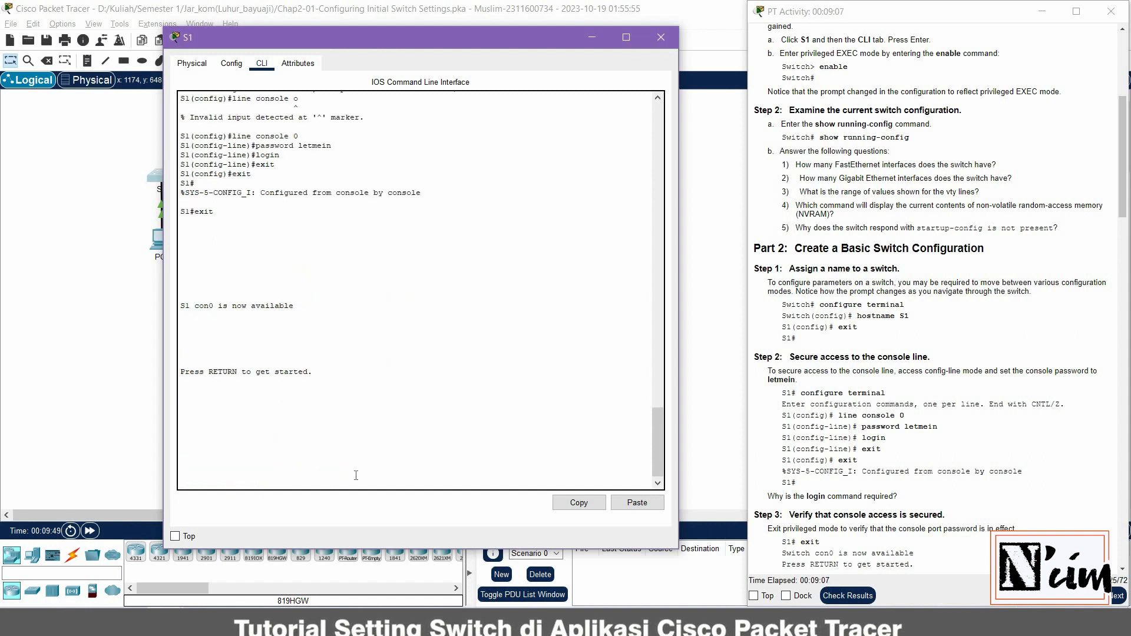
pyautogui.press('Return')
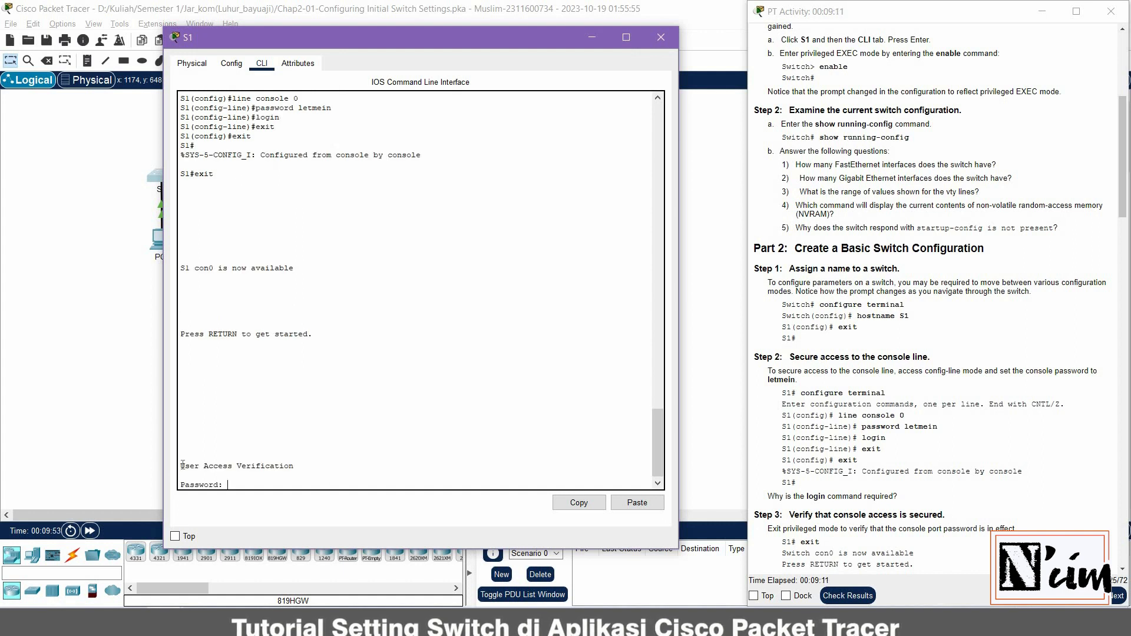
pyautogui.moveTo(181, 466); pyautogui.dragTo(235, 487)
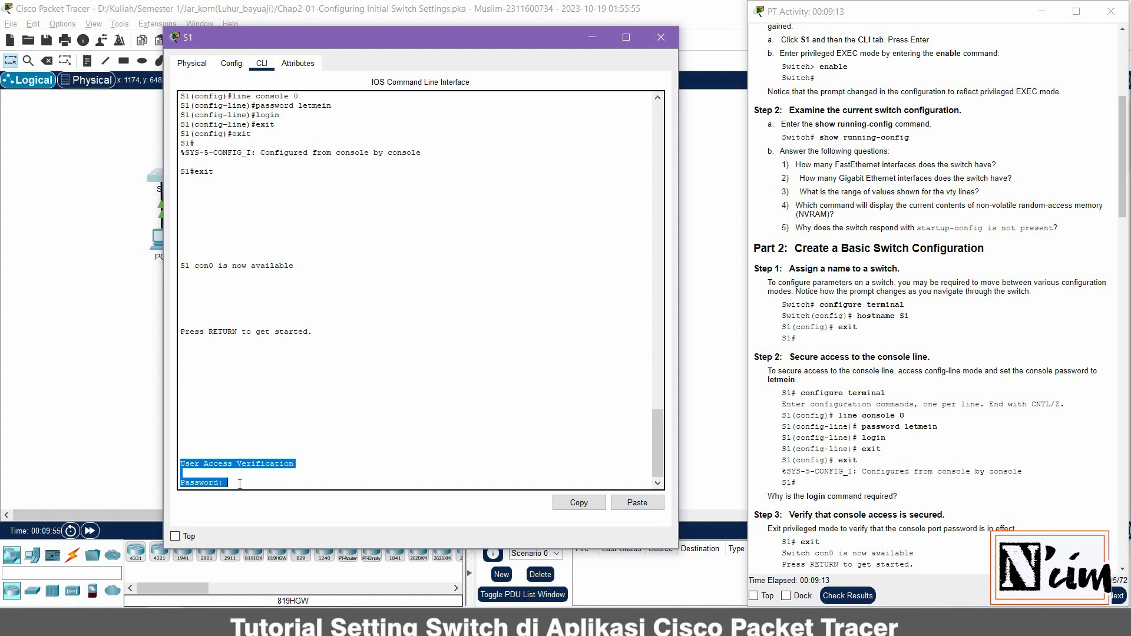
pyautogui.click(240, 484)
pyautogui.scroll(1, 334, 145)
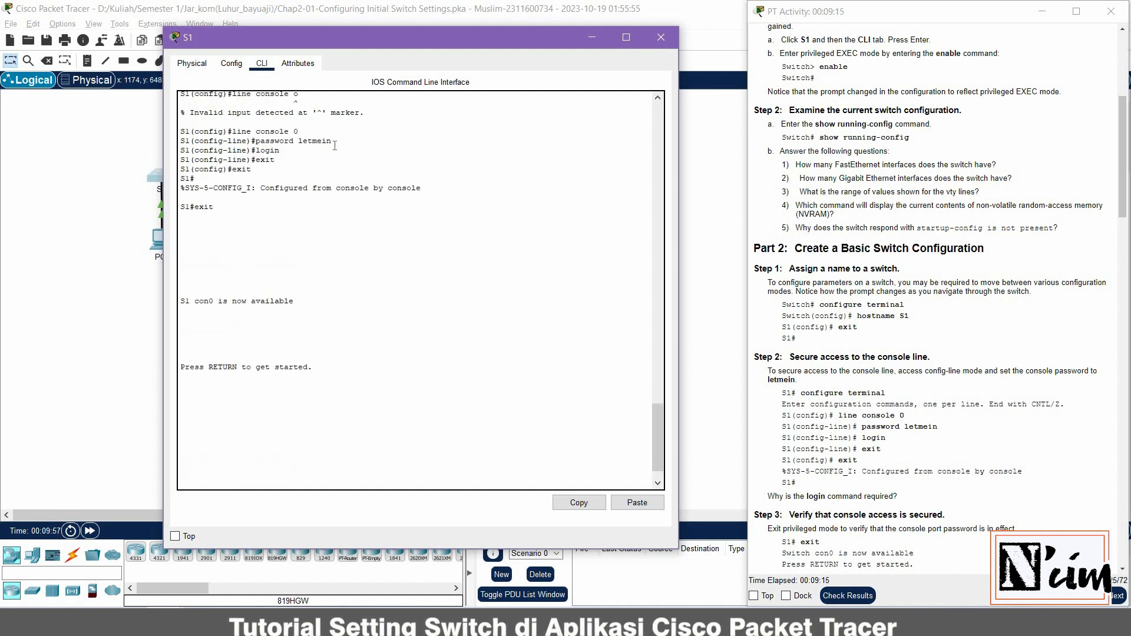
pyautogui.doubleClick(314, 141)
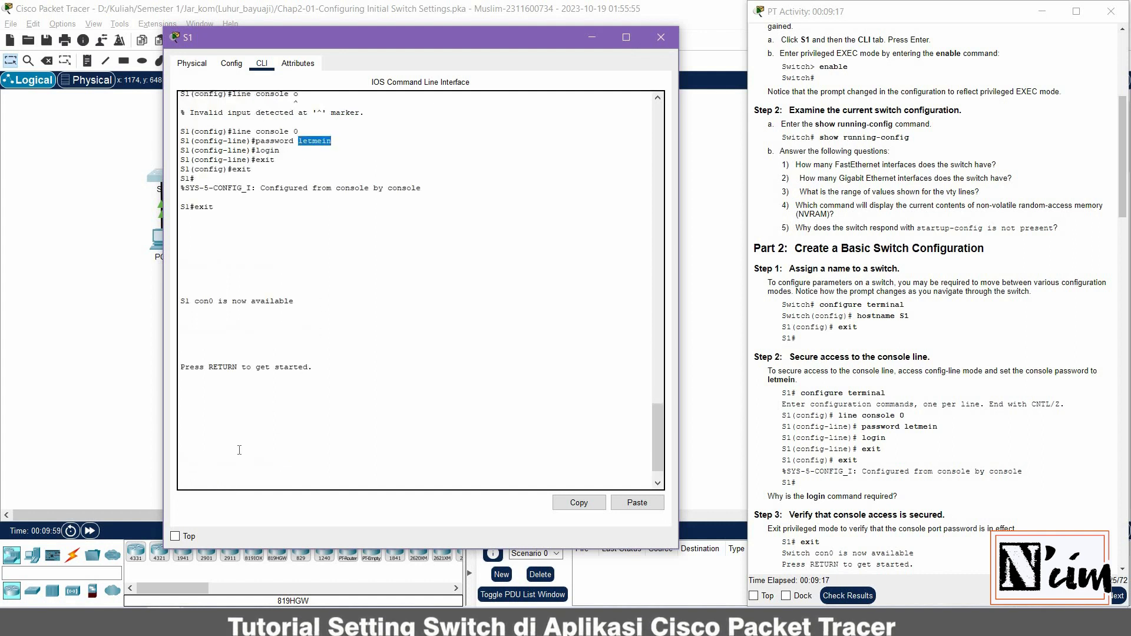
pyautogui.scroll(-1, 239, 450)
pyautogui.click(292, 482)
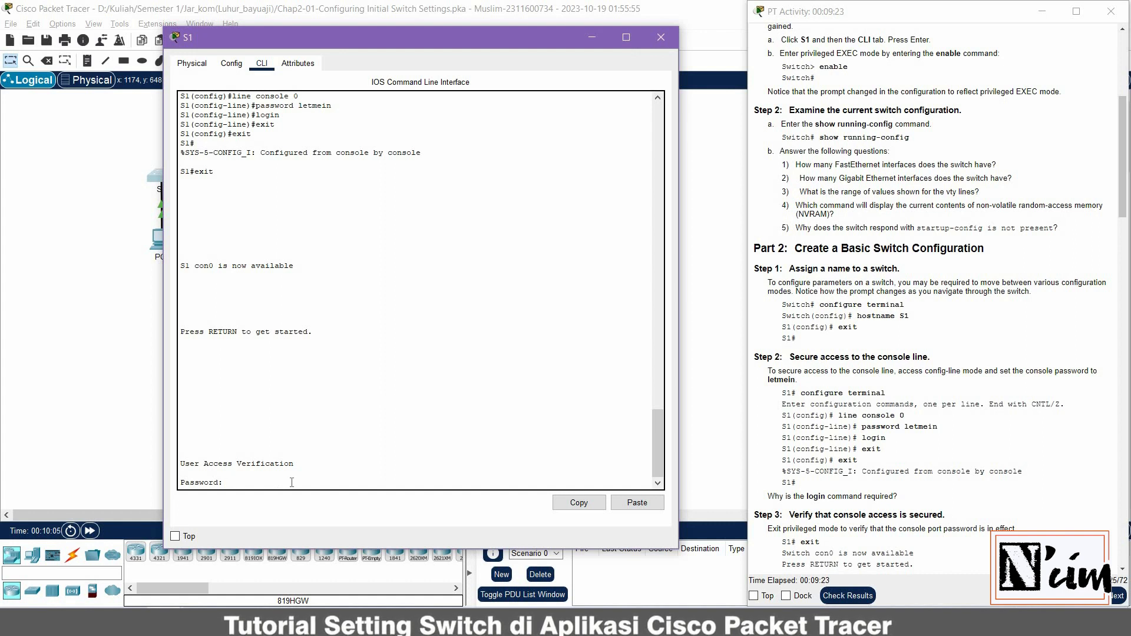
pyautogui.press('Return')
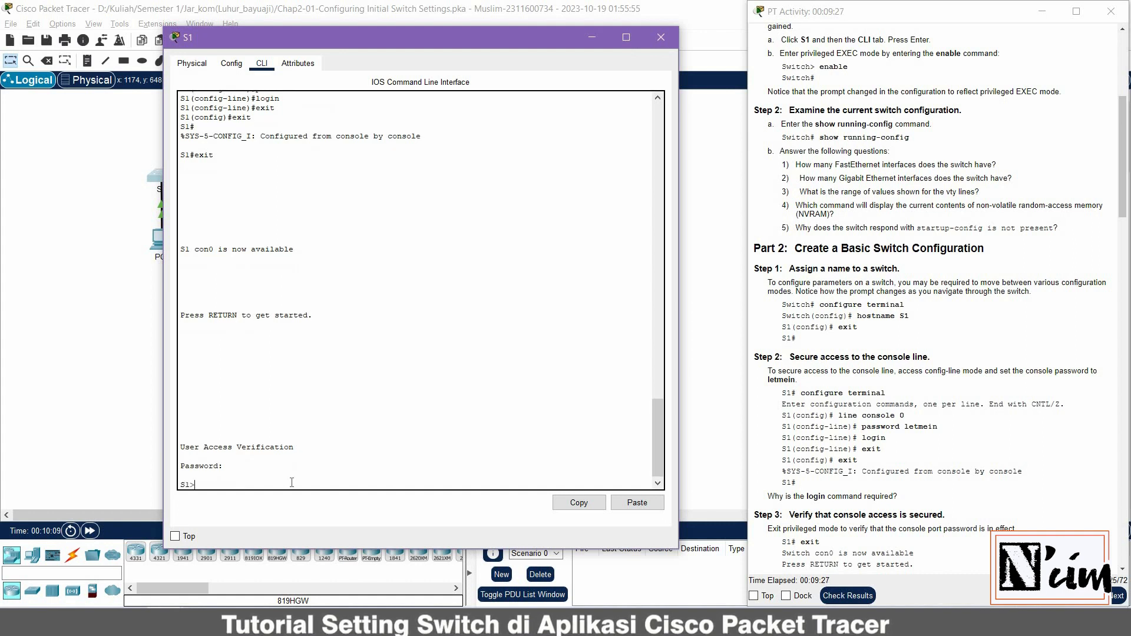
pyautogui.scroll(-3, 839, 445)
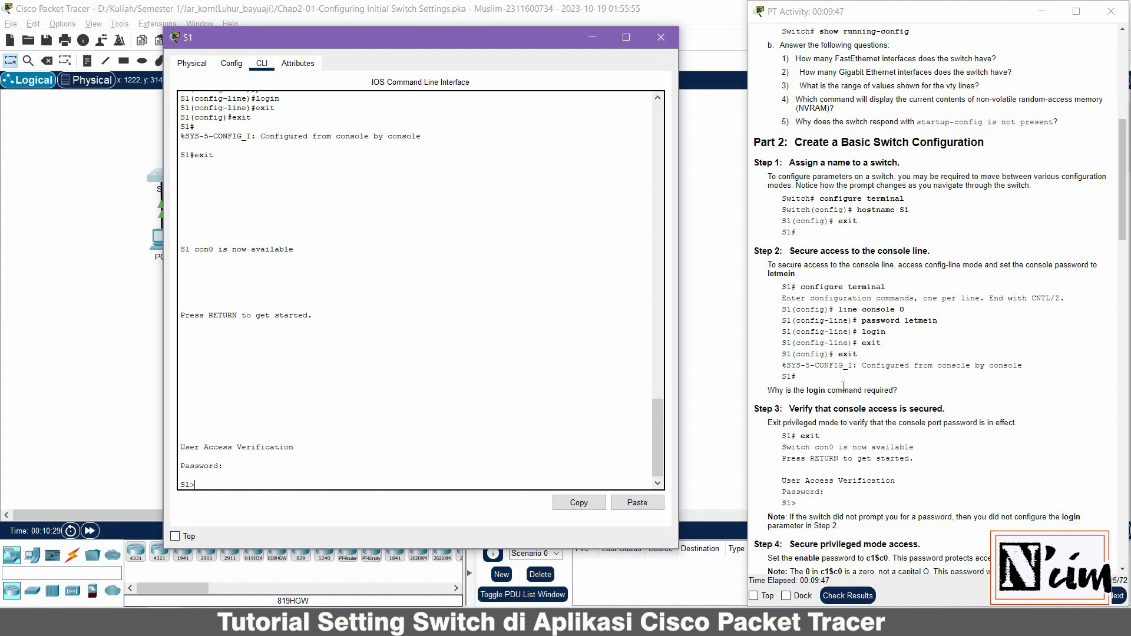
# Run enable at the S1> prompt to enter privileged EXEC mode
pyautogui.scroll(-5, 843, 387)
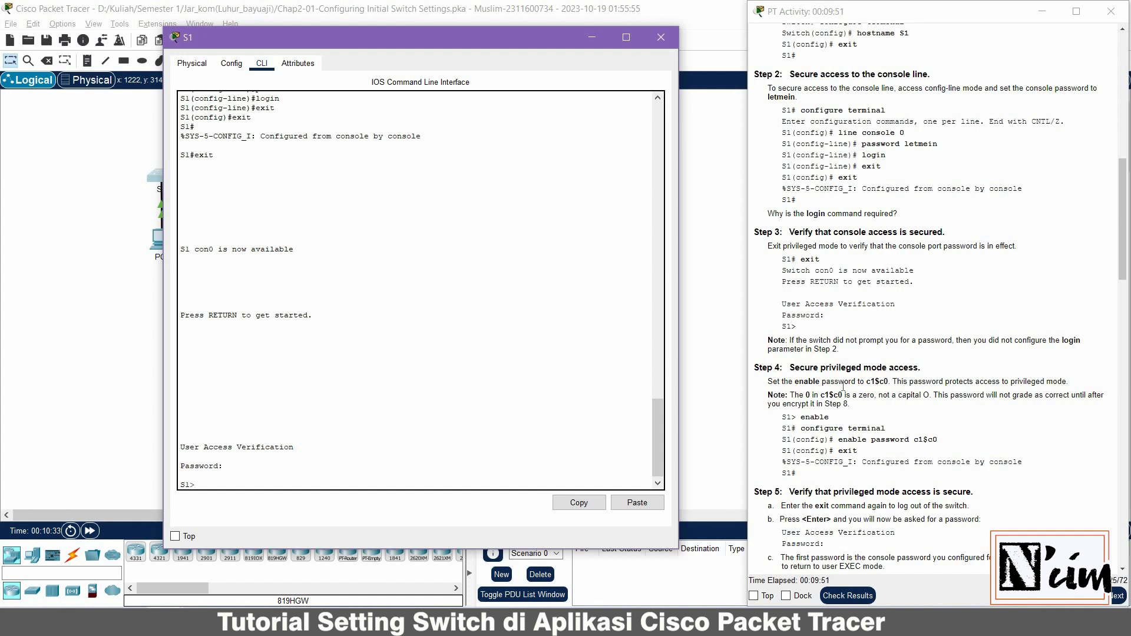
pyautogui.write('enable')
pyautogui.press('Return')
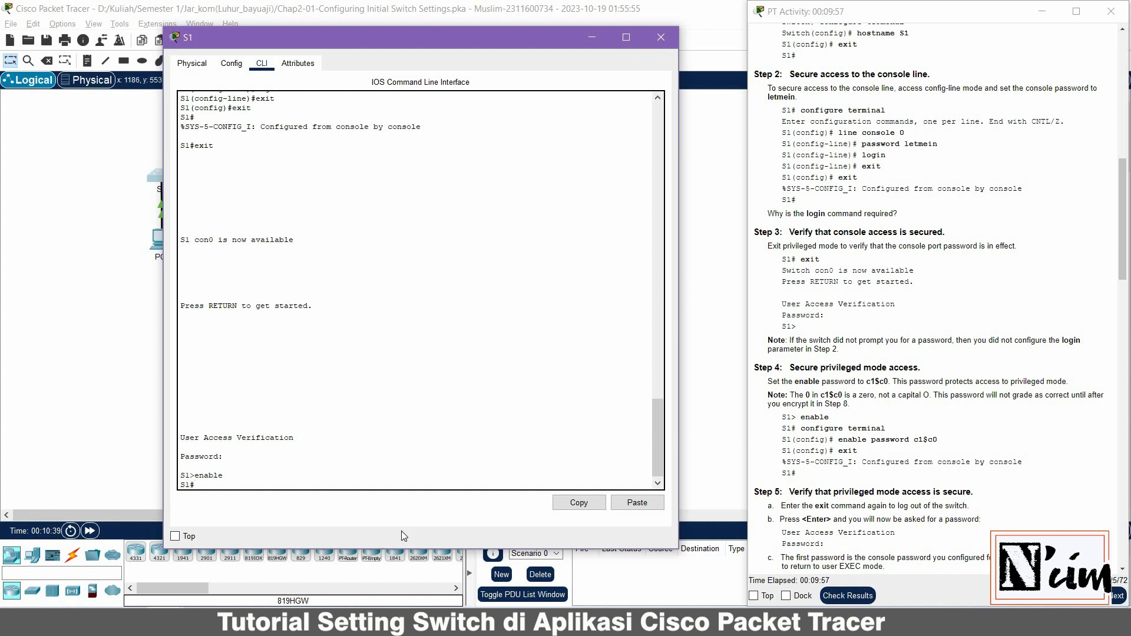
pyautogui.doubleClick(211, 475)
pyautogui.click(230, 481)
# Set S1's enable password in global configuration mode and exit back to S1#
pyautogui.write('configure terminal')
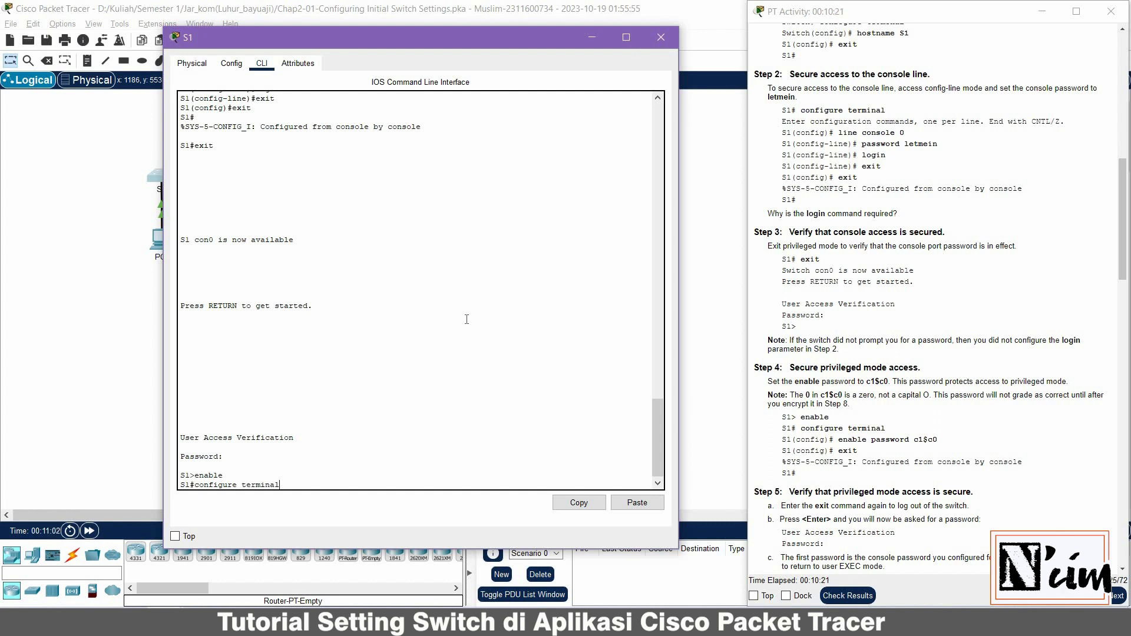
pyautogui.press('Return')
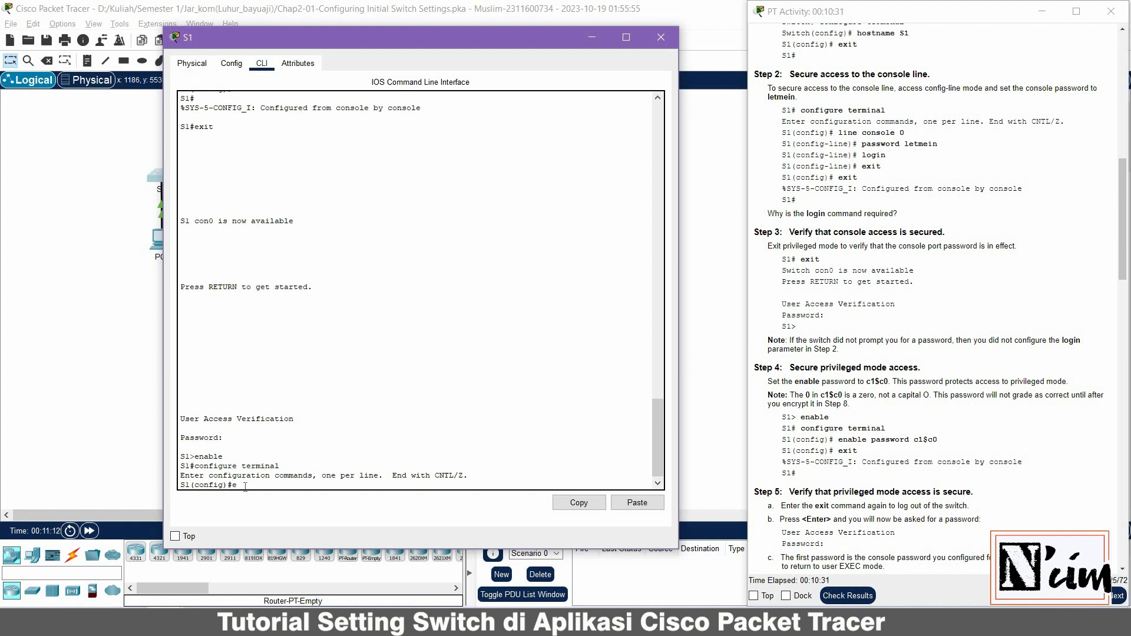
pyautogui.write('nable password c1')
pyautogui.write('$c0')
pyautogui.press('Return')
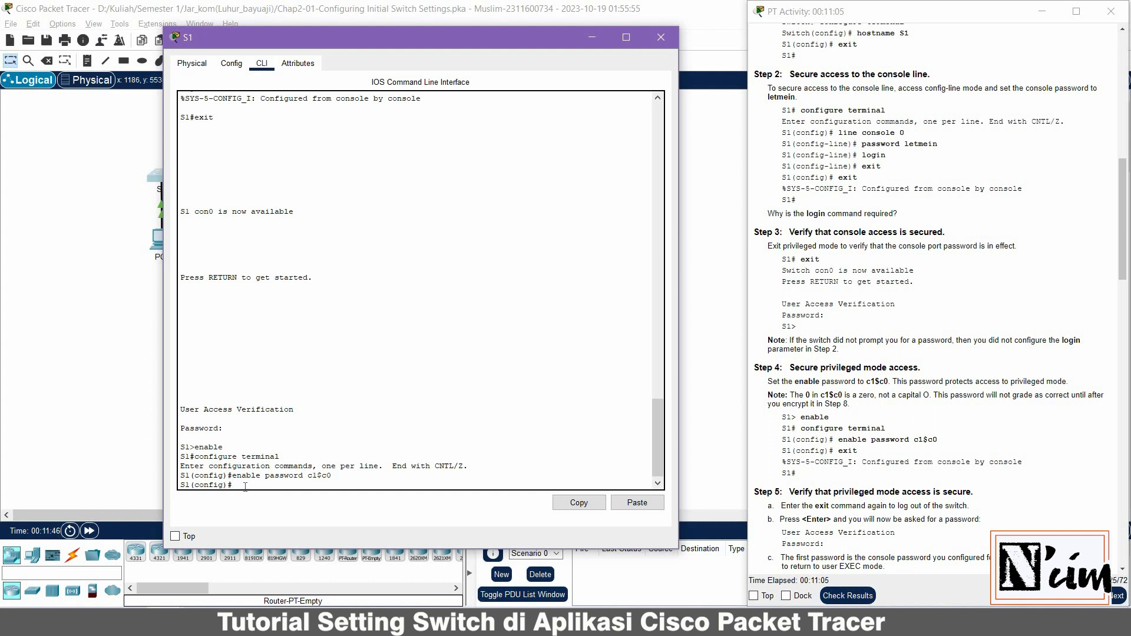
pyautogui.write('xit')
pyautogui.press('Return')
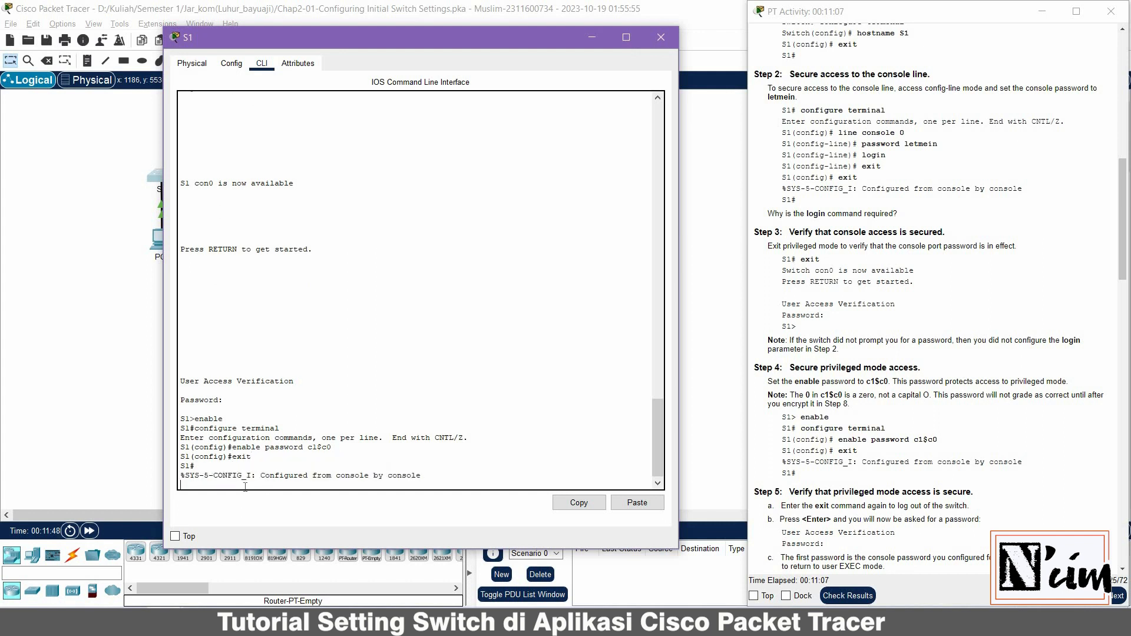
pyautogui.press('Return')
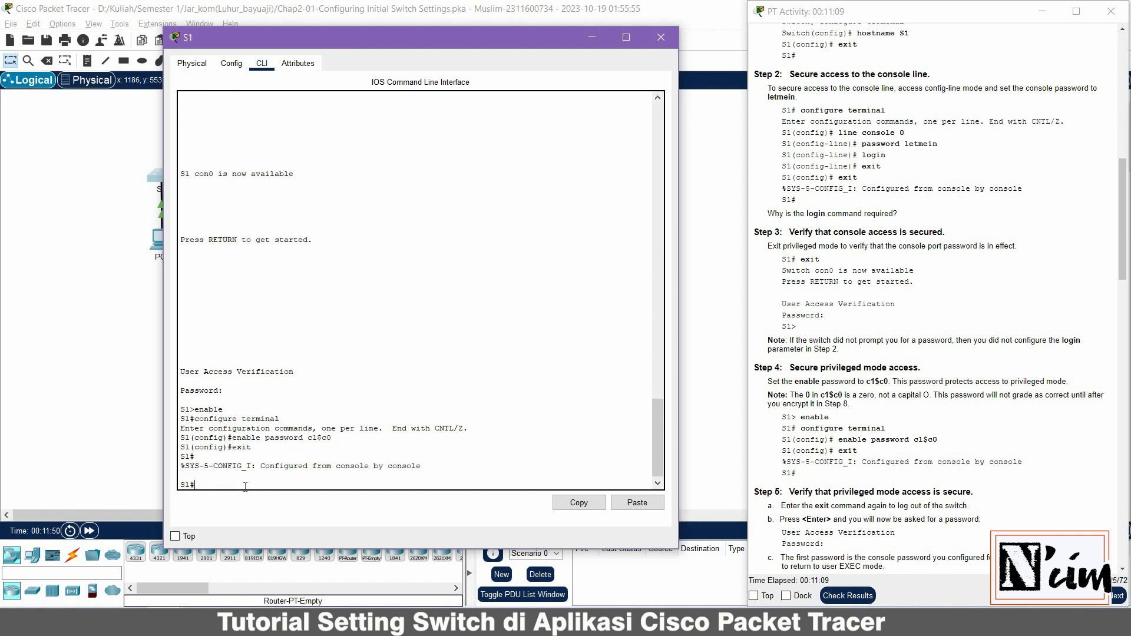
# Log out of S1 and log back in with the console password
pyautogui.write('exit')
pyautogui.press('Return')
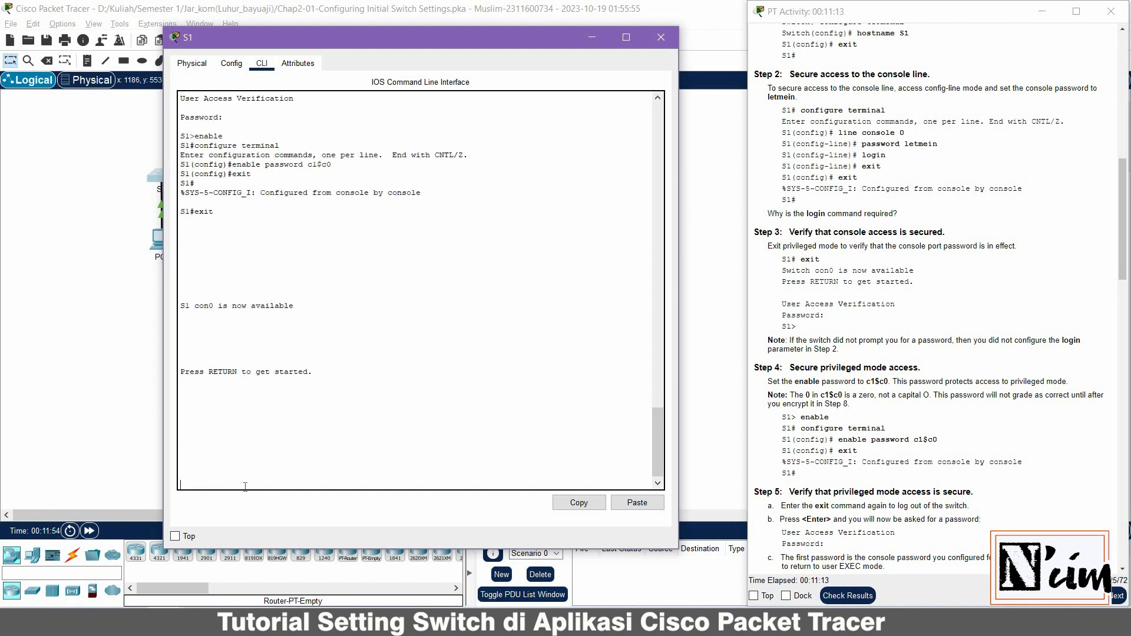
pyautogui.press('Return')
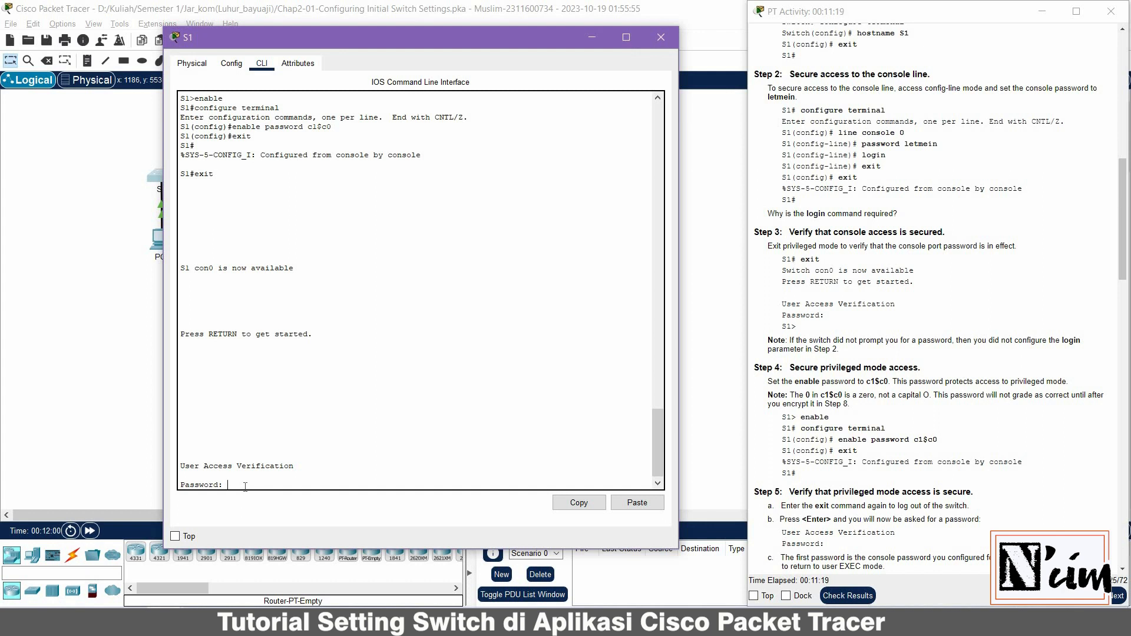
pyautogui.write('letmein')
pyautogui.press('Return')
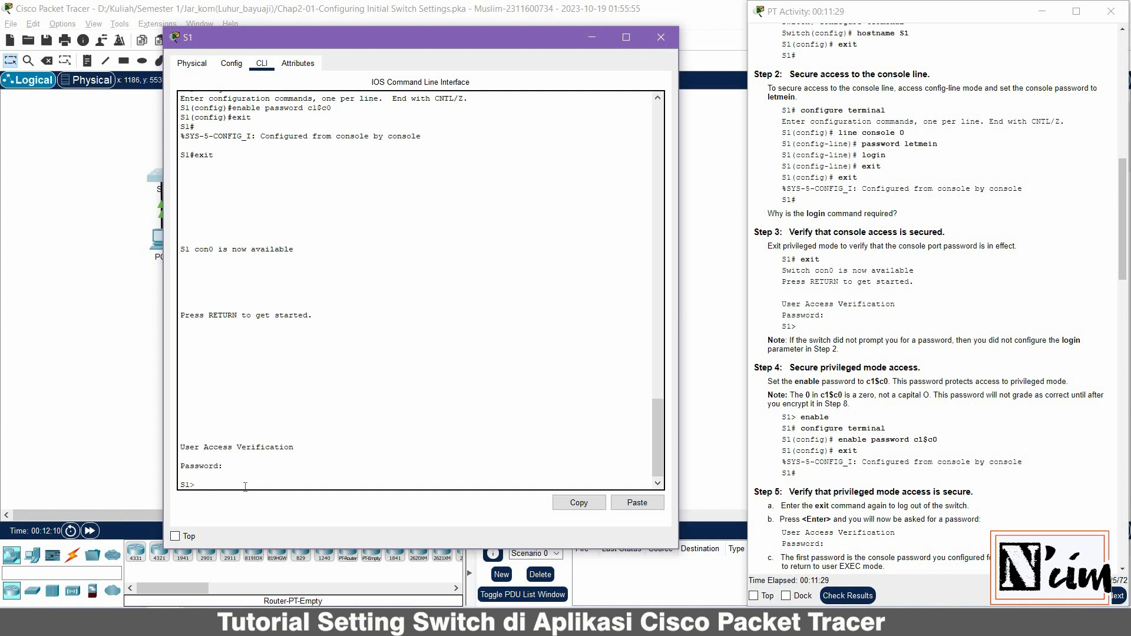
# Run enable and supply the enable password to reach the S1# privileged prompt
pyautogui.write('enable')
pyautogui.press('Return')
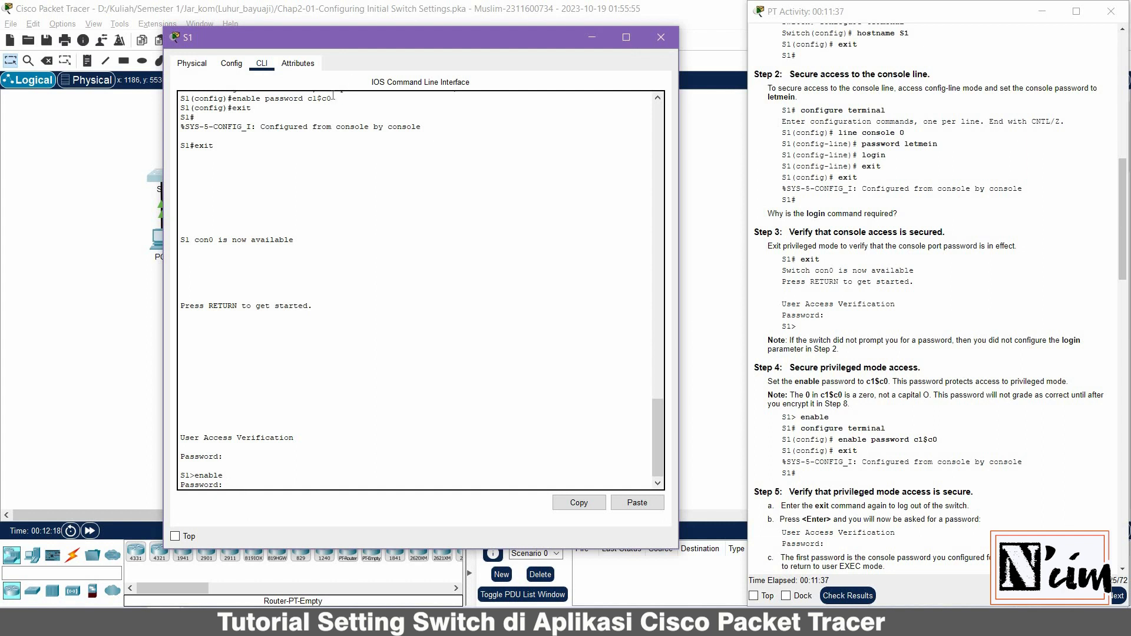
pyautogui.scroll(1, 316, 106)
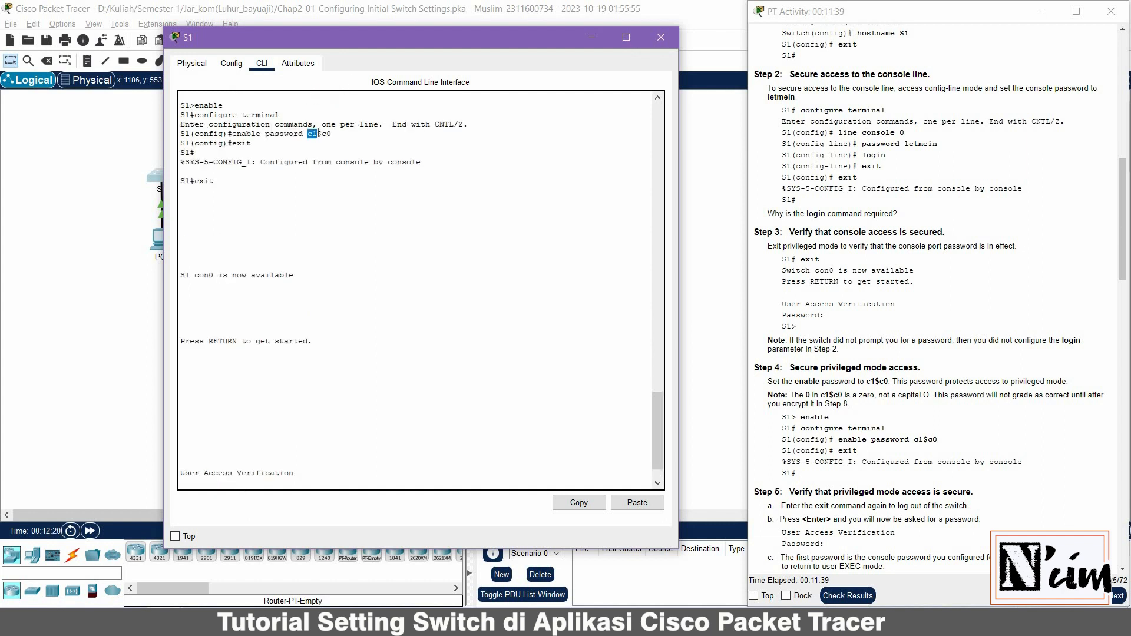
pyautogui.doubleClick(319, 134)
pyautogui.scroll(-1, 334, 147)
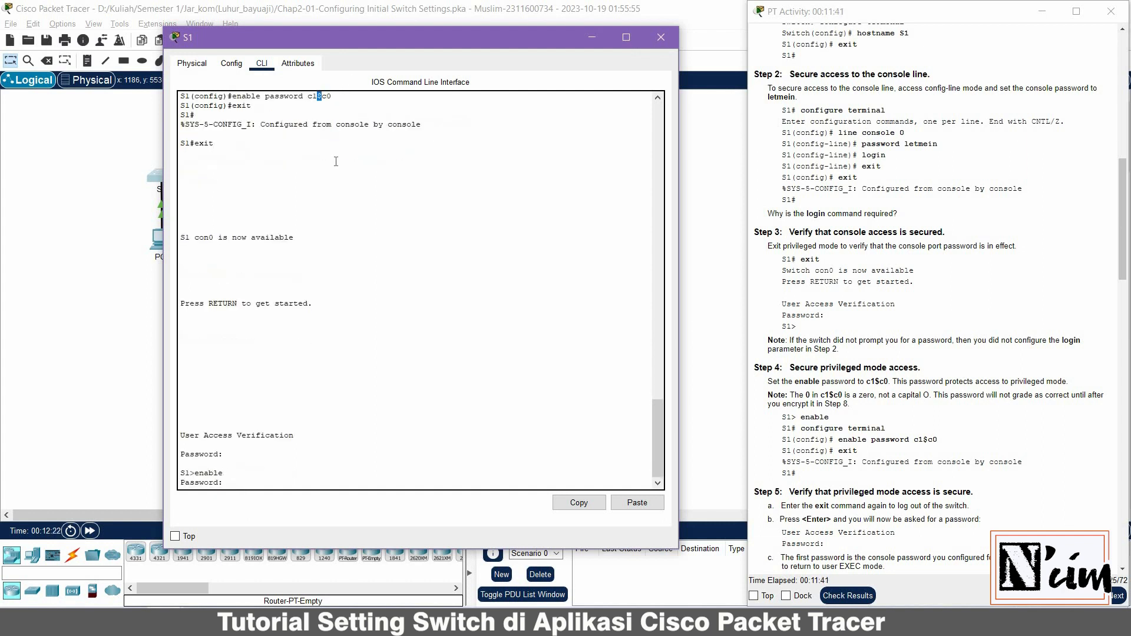
pyautogui.click(244, 474)
pyautogui.press('Return')
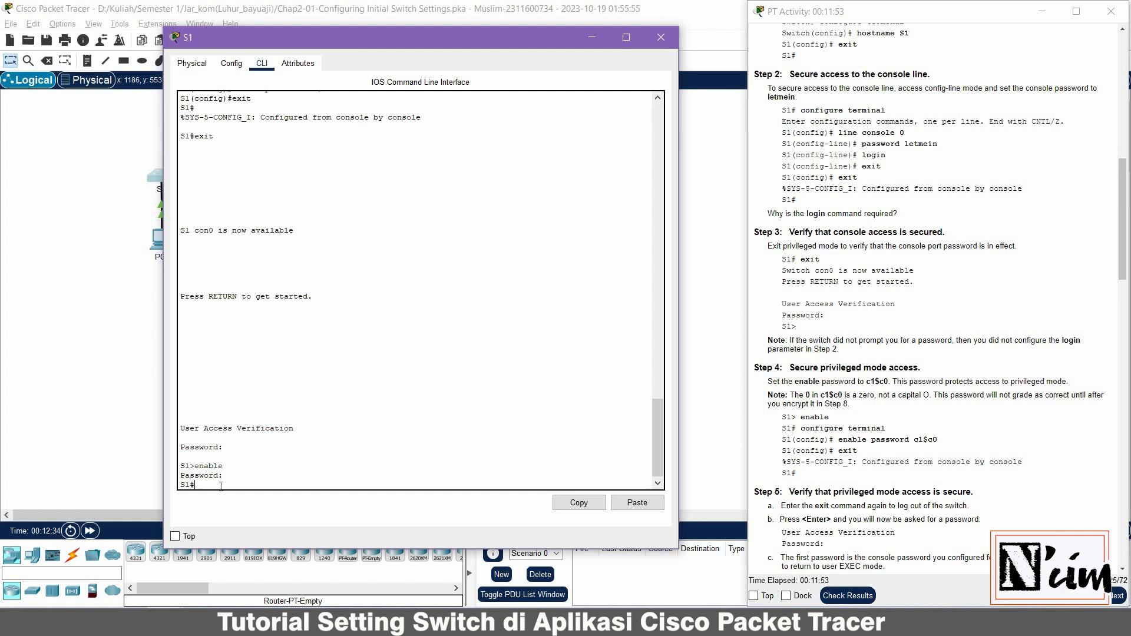
pyautogui.moveTo(181, 484); pyautogui.dragTo(195, 484)
pyautogui.scroll(-2, 1007, 478)
pyautogui.scroll(-3, 1006, 477)
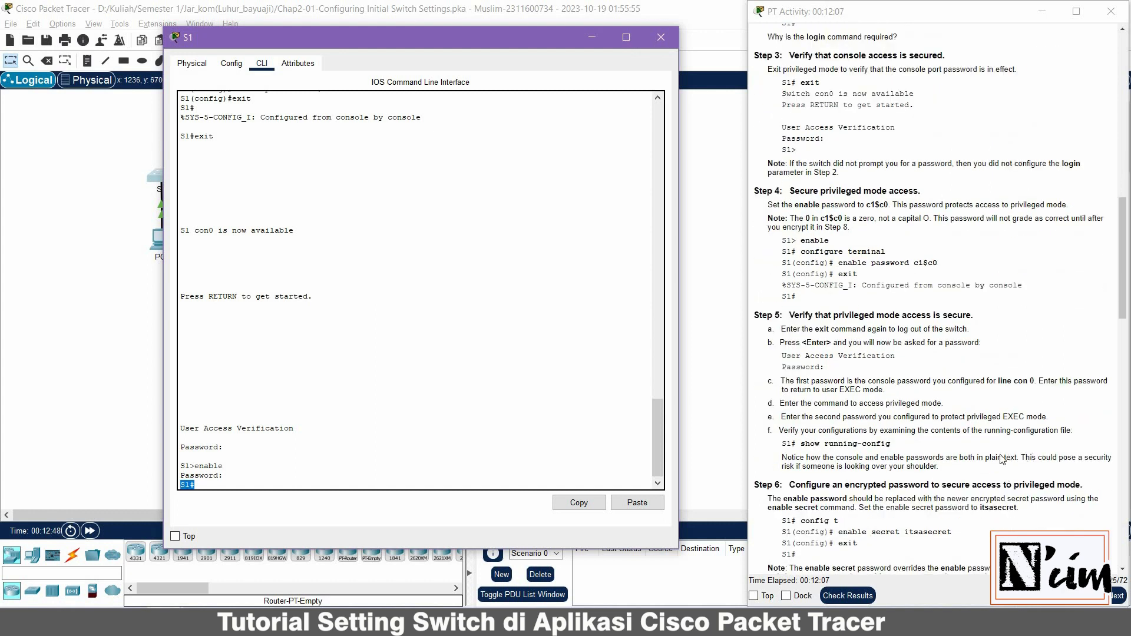
pyautogui.scroll(-1, 1003, 460)
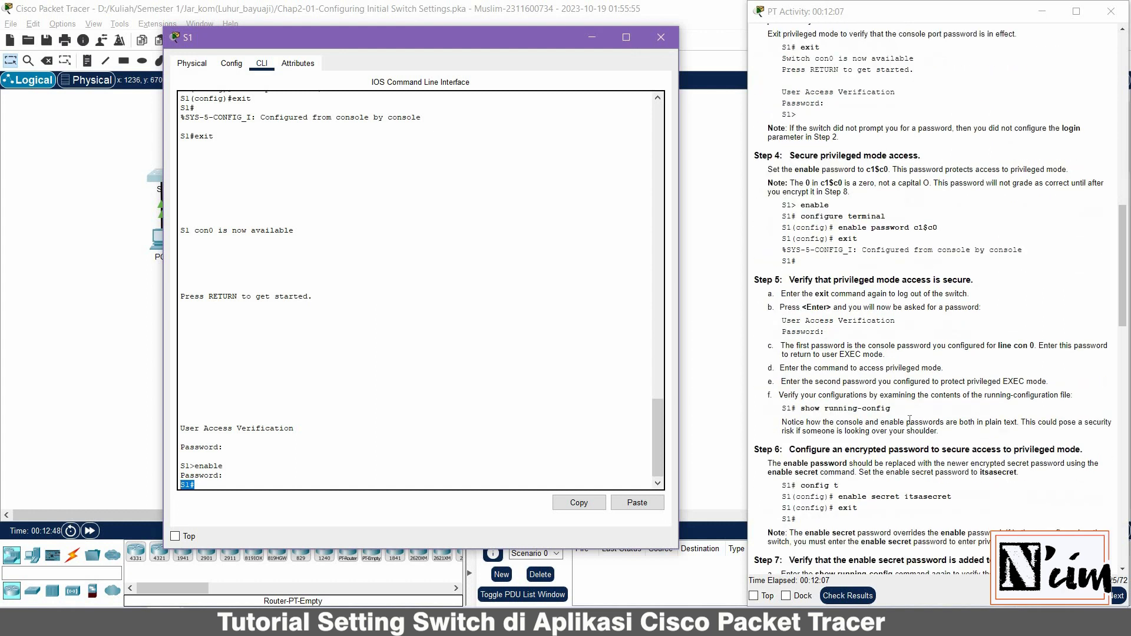
pyautogui.click(355, 485)
# Run show running-config on S1 and mark the plain-text enable password line
pyautogui.write('show running-config')
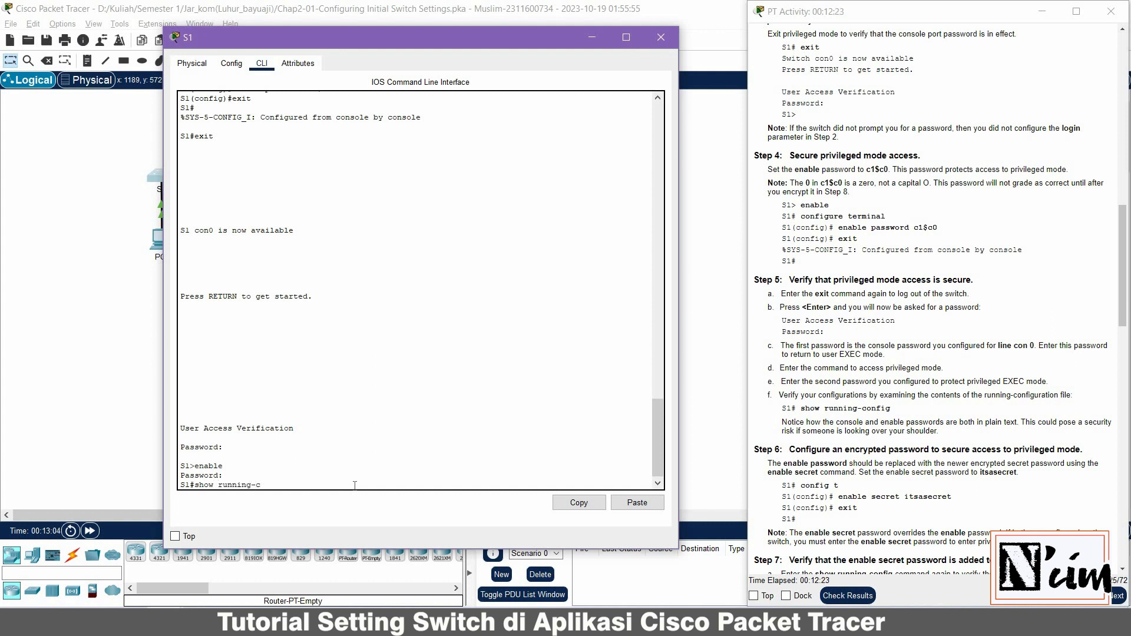
pyautogui.press('Return')
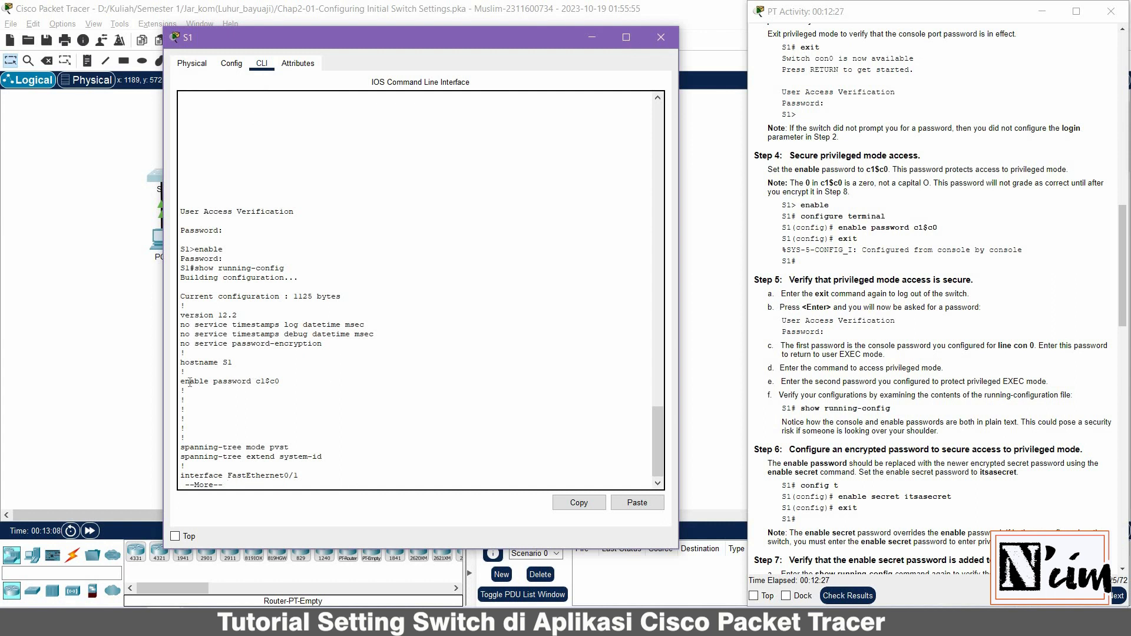
pyautogui.moveTo(180, 381); pyautogui.dragTo(280, 382)
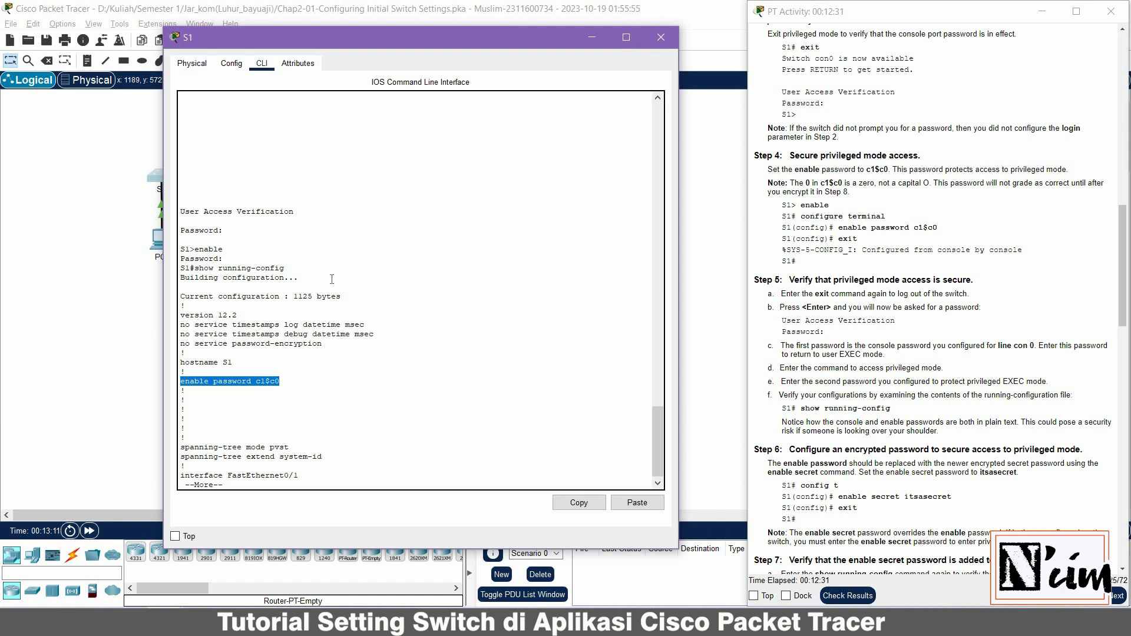
pyautogui.scroll(15, 331, 279)
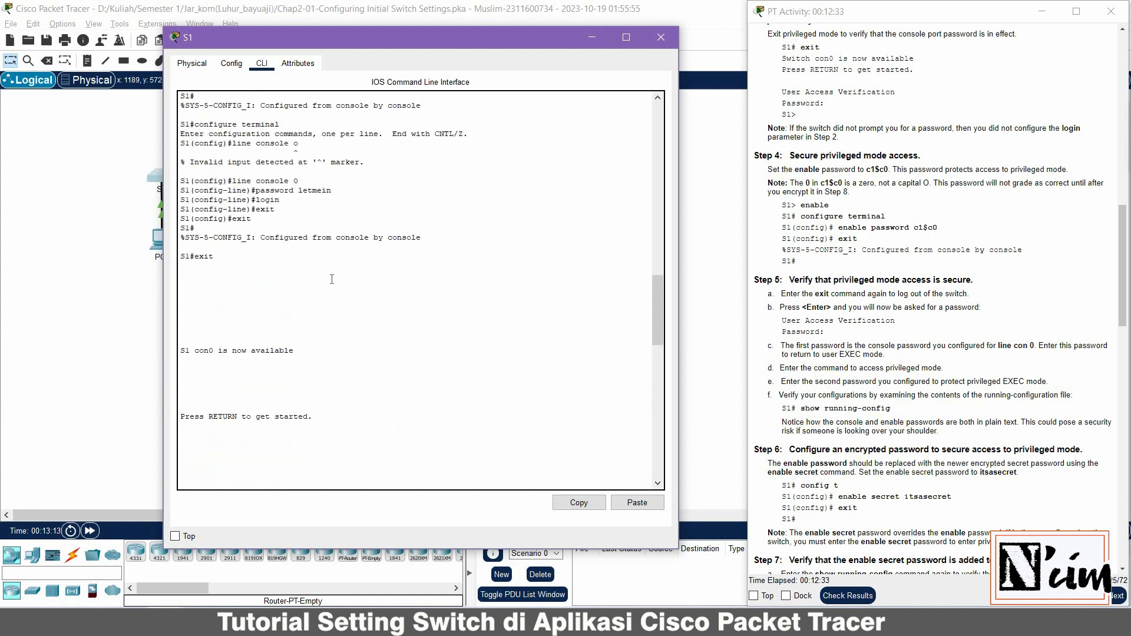
pyautogui.scroll(4, 331, 279)
pyautogui.scroll(-11, 296, 344)
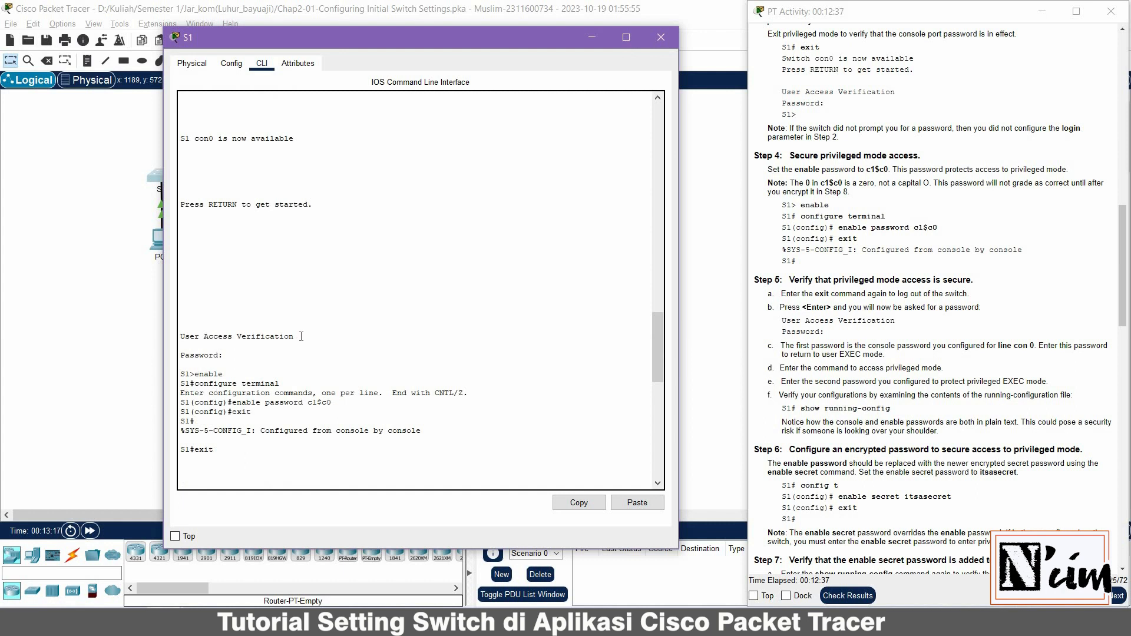
pyautogui.scroll(-4, 301, 336)
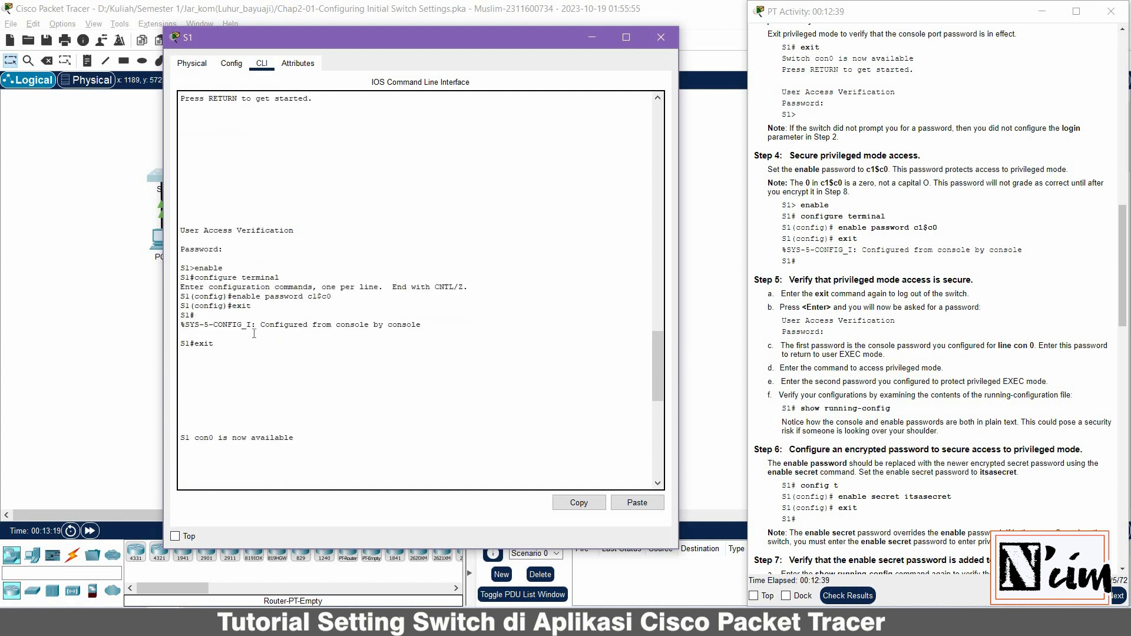
pyautogui.scroll(-11, 276, 327)
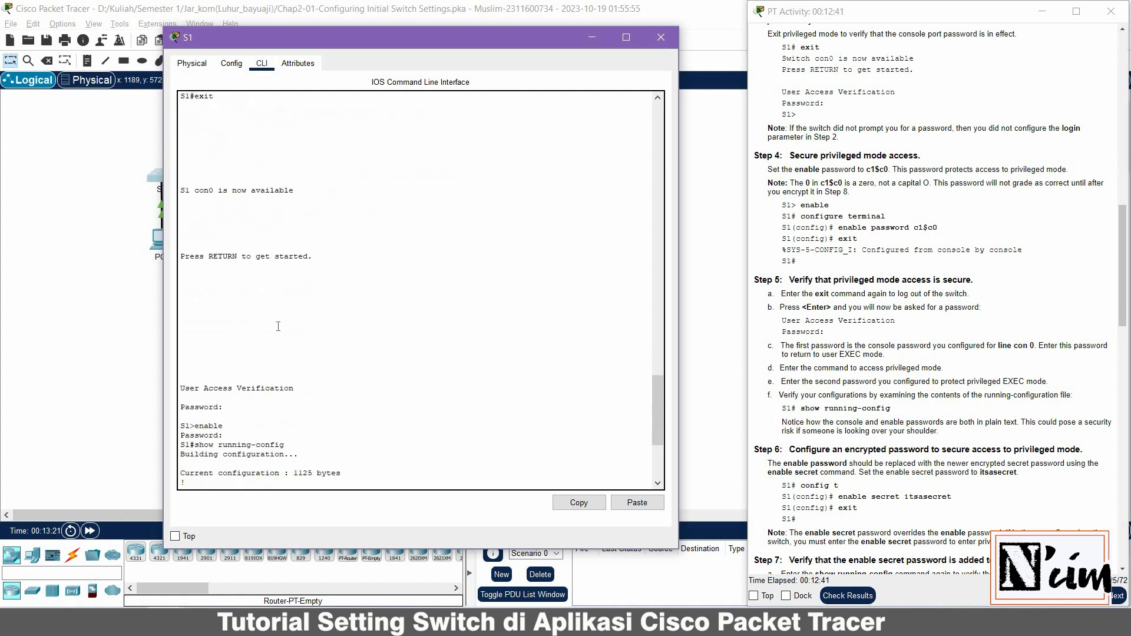
pyautogui.scroll(-4, 278, 328)
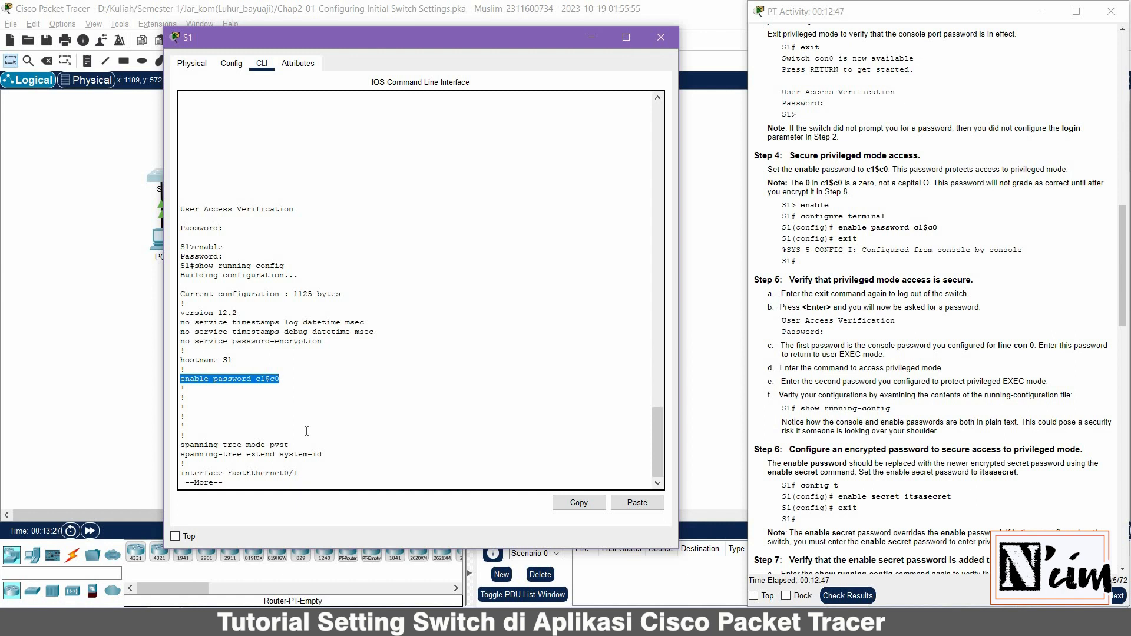
# Page through the listing to line con 0 and mark the plain-text console password
pyautogui.press('Return')
pyautogui.press('Return')
pyautogui.press('Return')
pyautogui.press('Return')
pyautogui.press('Return')
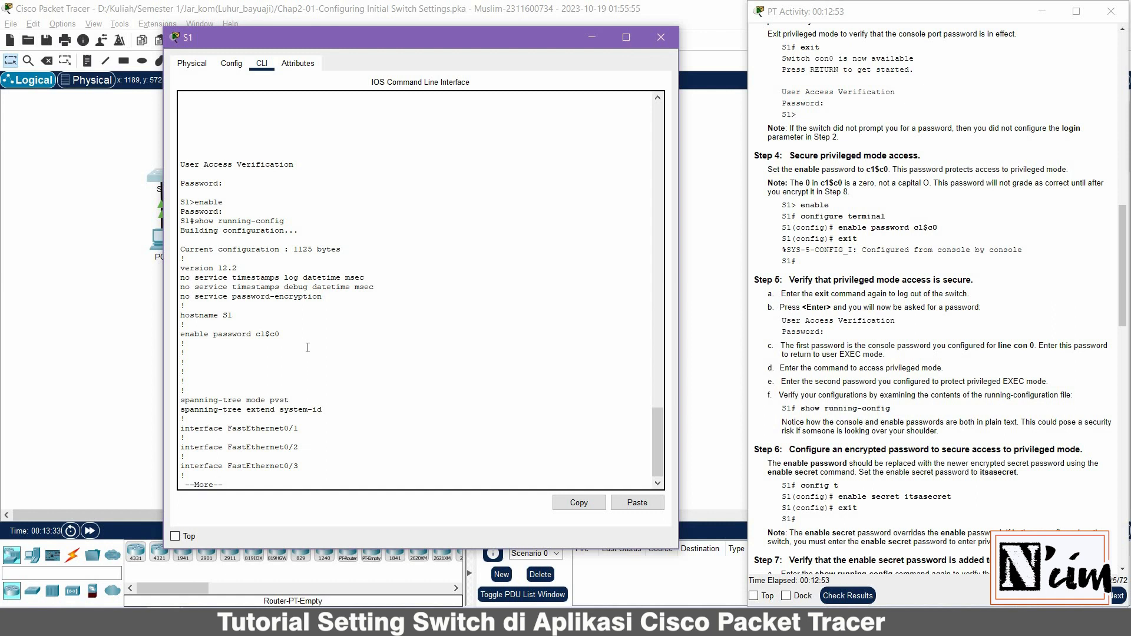
pyautogui.press('Return')
pyautogui.press('Return')
pyautogui.press('Return')
pyautogui.press('Return')
pyautogui.press('Return')
pyautogui.press('Return')
pyautogui.press('Return')
pyautogui.press('Return')
pyautogui.press('Return')
pyautogui.press('Return')
pyautogui.press('Return')
pyautogui.press('Return')
pyautogui.press('Return')
pyautogui.press('Return')
pyautogui.press('Return')
pyautogui.press('Return')
pyautogui.press('Return')
pyautogui.press('Return')
pyautogui.press('Return')
pyautogui.press('Return')
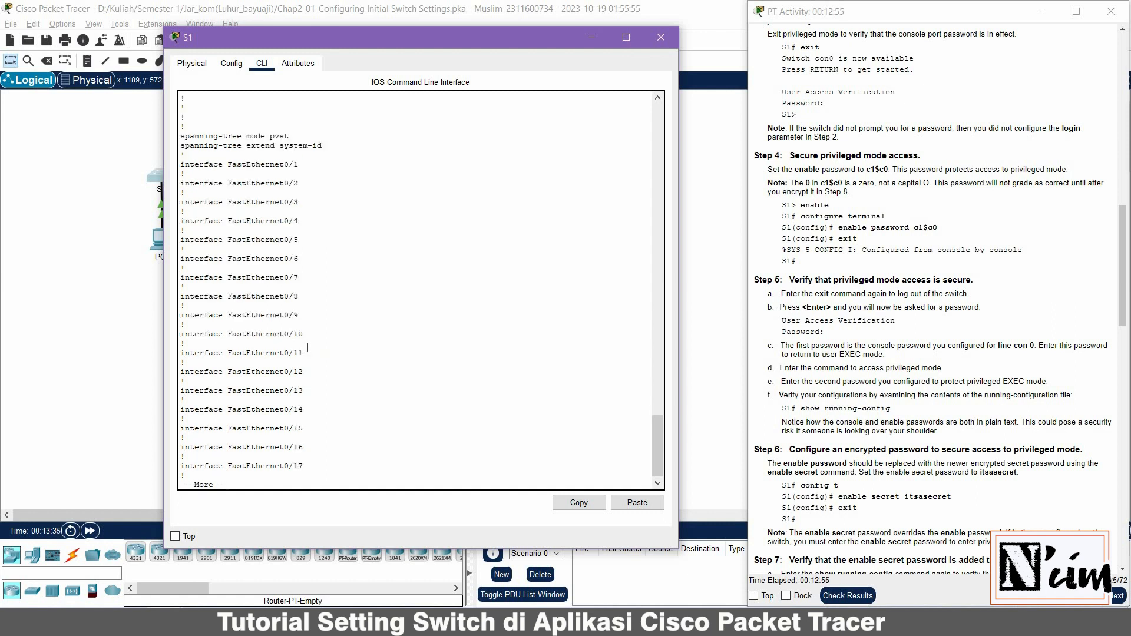
pyautogui.press('Return')
pyautogui.press('Return')
pyautogui.press('Return')
pyautogui.press('Return')
pyautogui.press('Return')
pyautogui.press('Return')
pyautogui.press('Return')
pyautogui.press('Return')
pyautogui.press('Return')
pyautogui.press('Return')
pyautogui.press('Return')
pyautogui.press('Return')
pyautogui.press('Return')
pyautogui.press('Return')
pyautogui.press('Return')
pyautogui.press('Return')
pyautogui.press('Return')
pyautogui.press('Return')
pyautogui.press('Return')
pyautogui.press('Return')
pyautogui.press('Return')
pyautogui.press('Return')
pyautogui.press('Return')
pyautogui.press('Return')
pyautogui.press('Return')
pyautogui.press('Return')
pyautogui.press('Return')
pyautogui.press('Return')
pyautogui.press('Return')
pyautogui.press('Return')
pyautogui.press('Return')
pyautogui.press('Return')
pyautogui.press('Return')
pyautogui.press('Return')
pyautogui.press('Return')
pyautogui.press('Return')
pyautogui.press('Return')
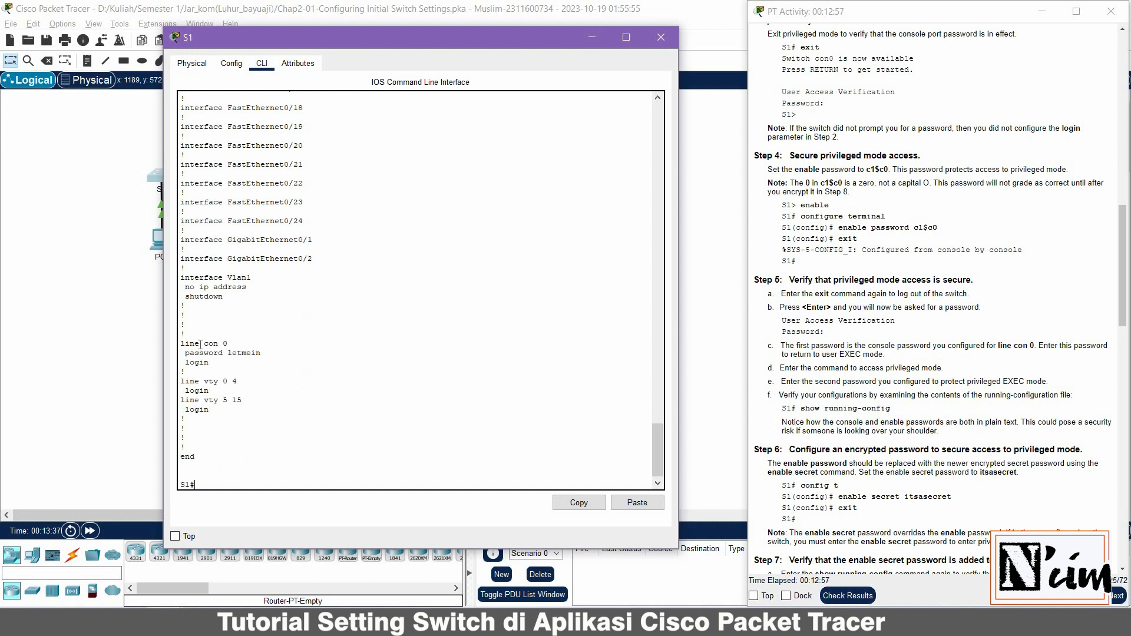
pyautogui.moveTo(185, 353); pyautogui.dragTo(264, 354)
pyautogui.scroll(1, 241, 384)
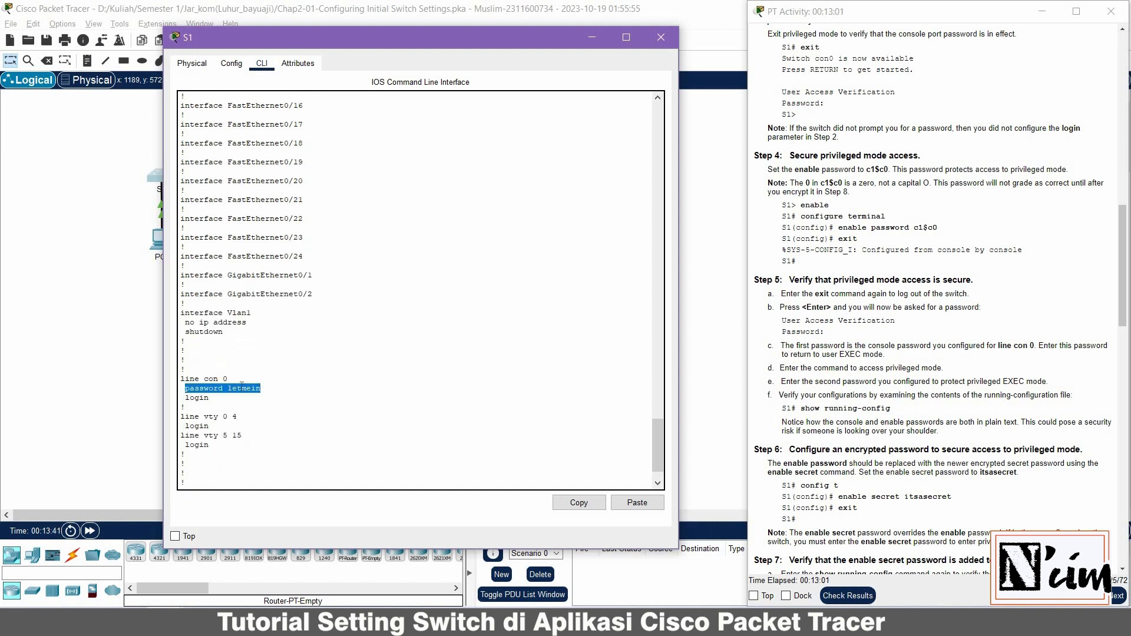
pyautogui.doubleClick(241, 387)
pyautogui.scroll(-3, 904, 367)
pyautogui.scroll(-1, 225, 481)
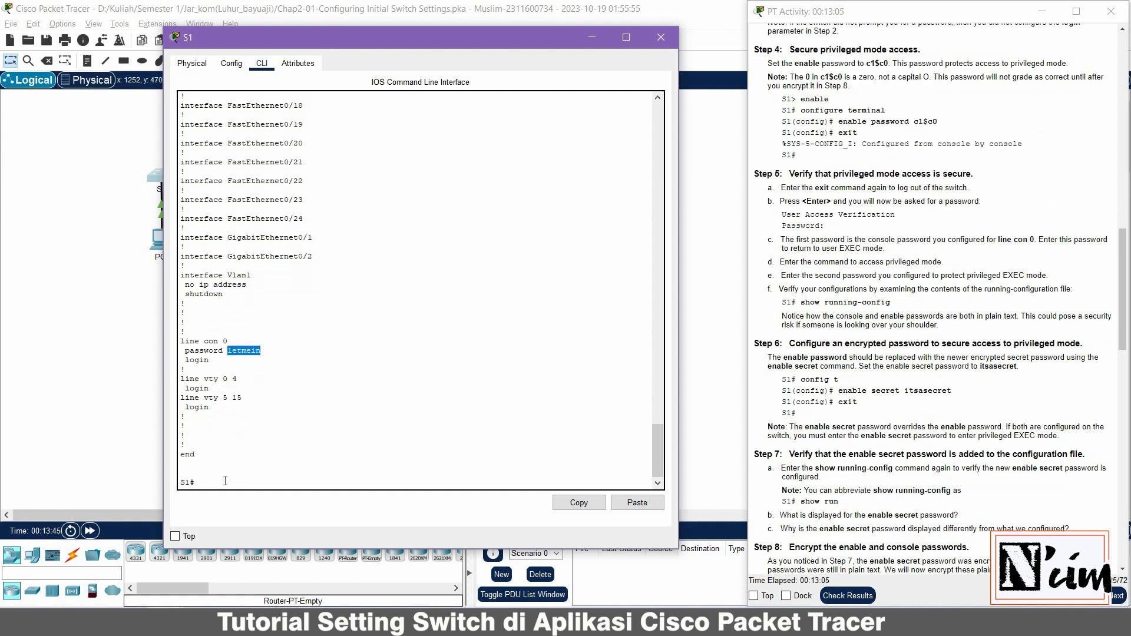
pyautogui.click(284, 463)
# In global configuration mode, apply enable secret with the lab's secret password on S1
pyautogui.write('config t')
pyautogui.press('Return')
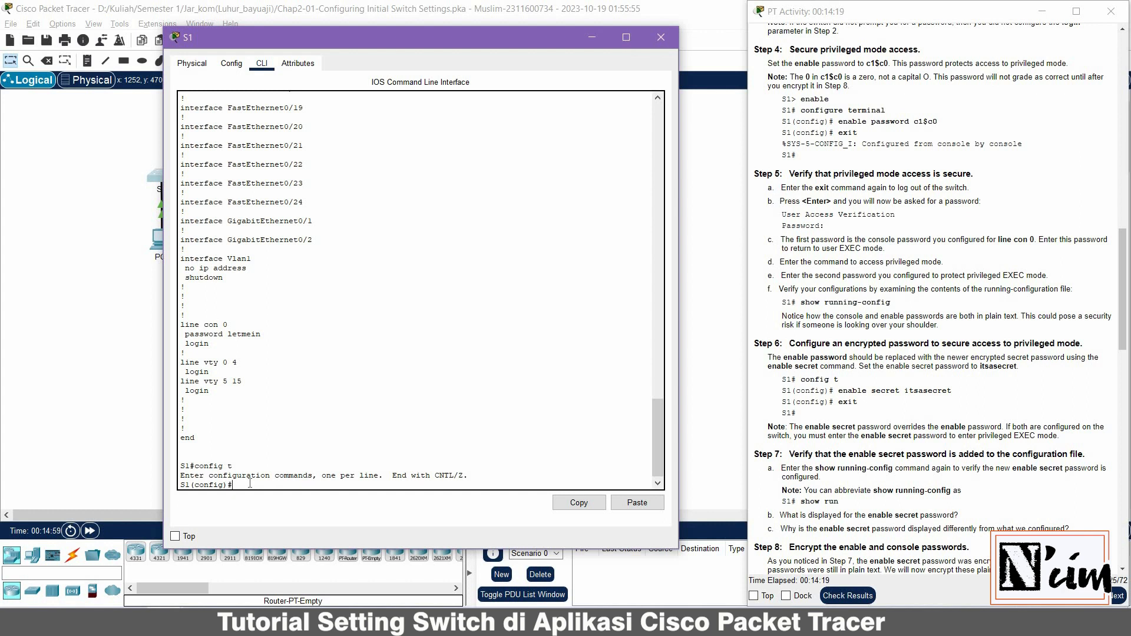
pyautogui.write('enable secret')
pyautogui.write('itsasecret')
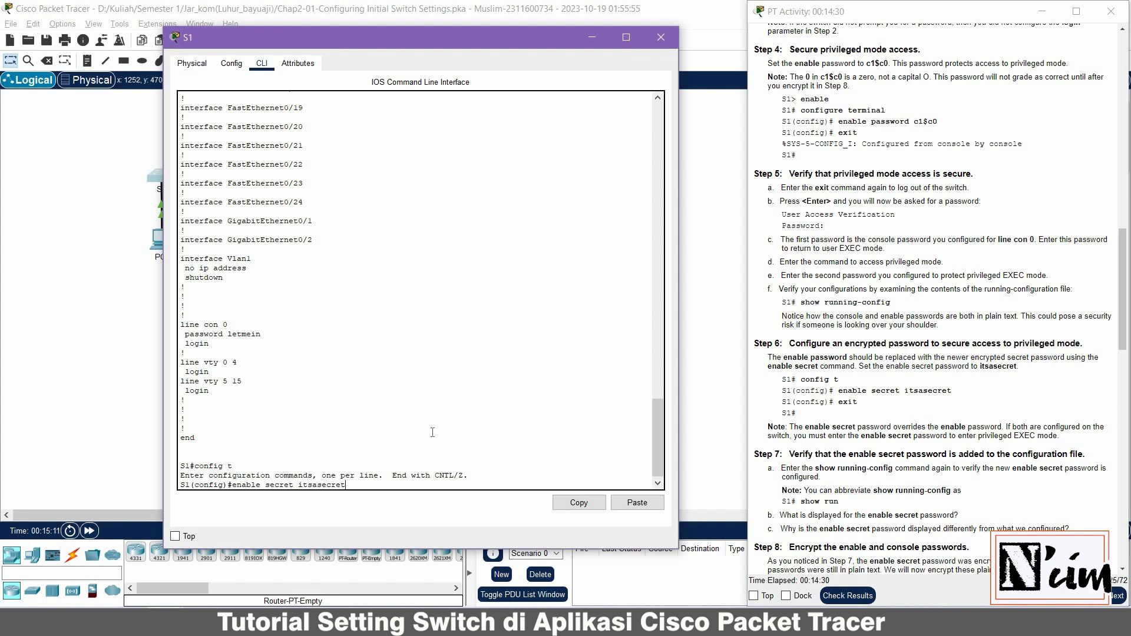
pyautogui.doubleClick(302, 485)
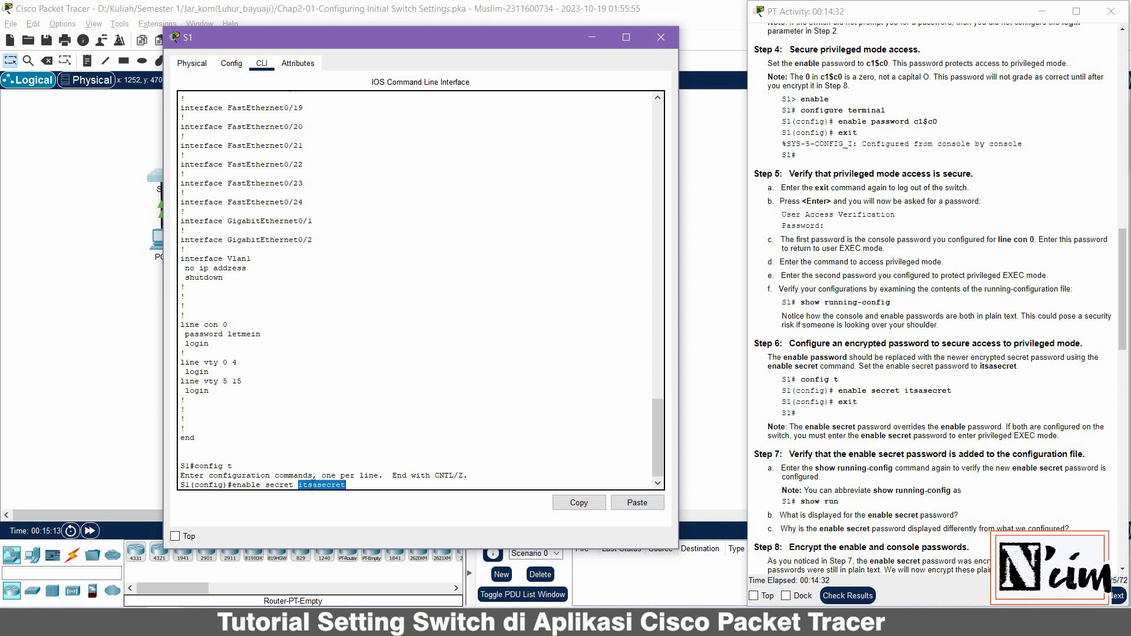
pyautogui.click(355, 485)
pyautogui.press('Return')
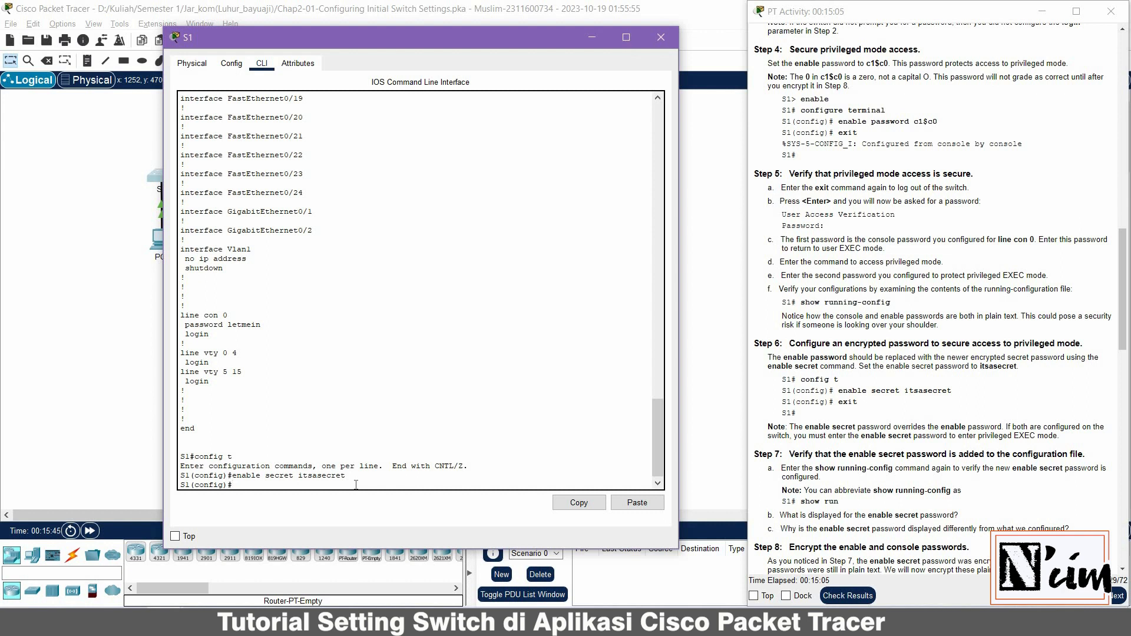
# Exit configuration mode, log out of S1, and log back in with the console password
pyautogui.write('exit')
pyautogui.press('Return')
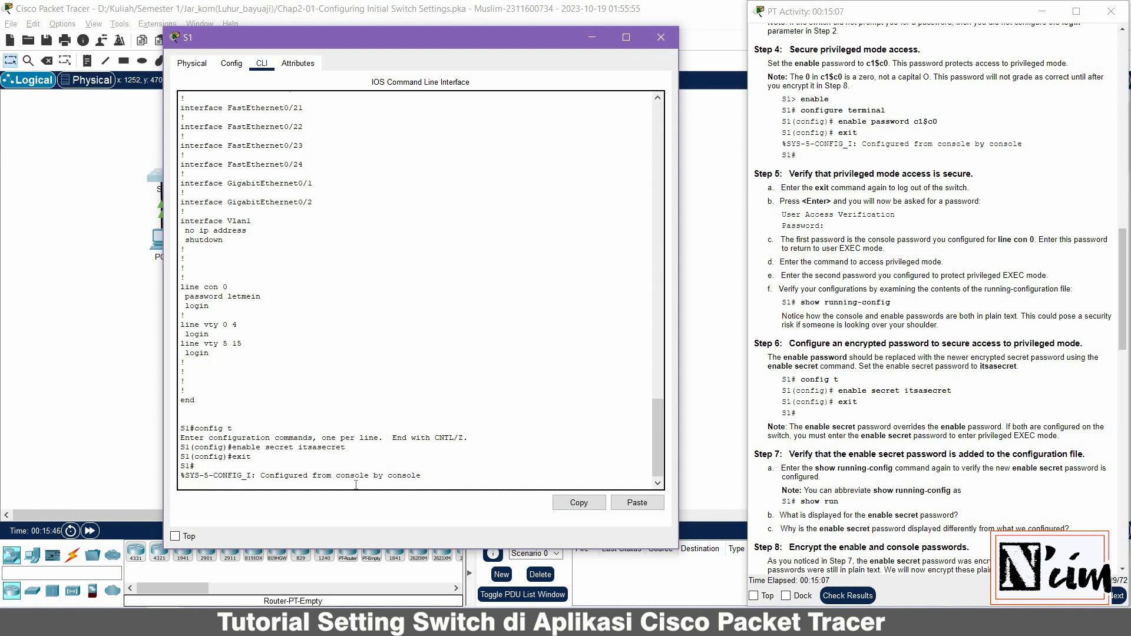
pyautogui.press('Return')
pyautogui.write('e')
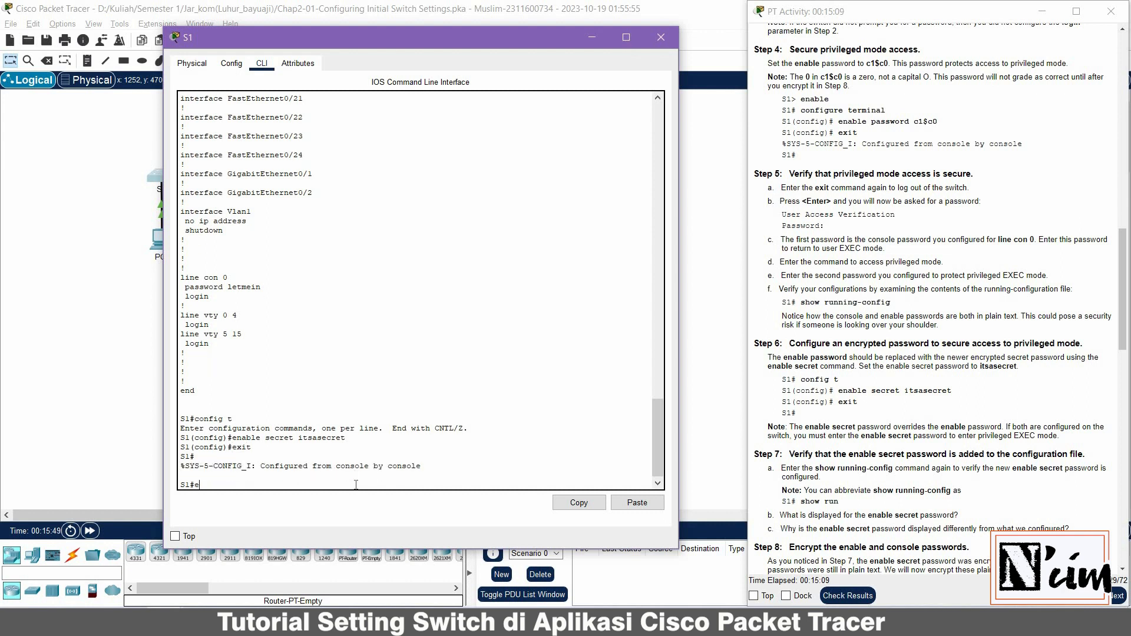
pyautogui.write('xit')
pyautogui.press('Return')
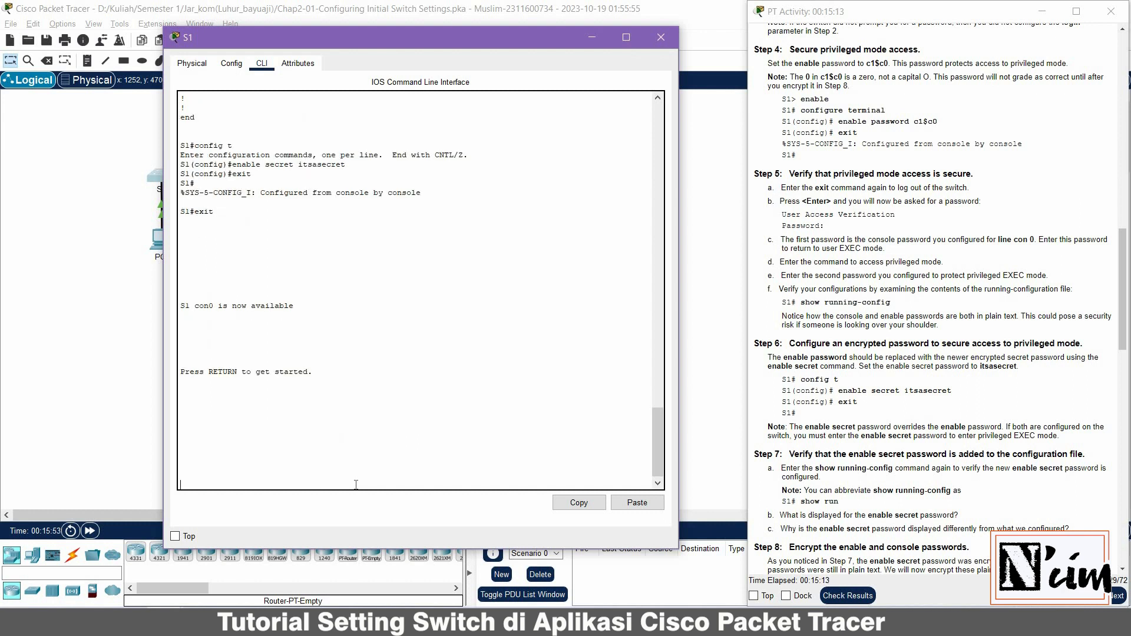
pyautogui.press('Return')
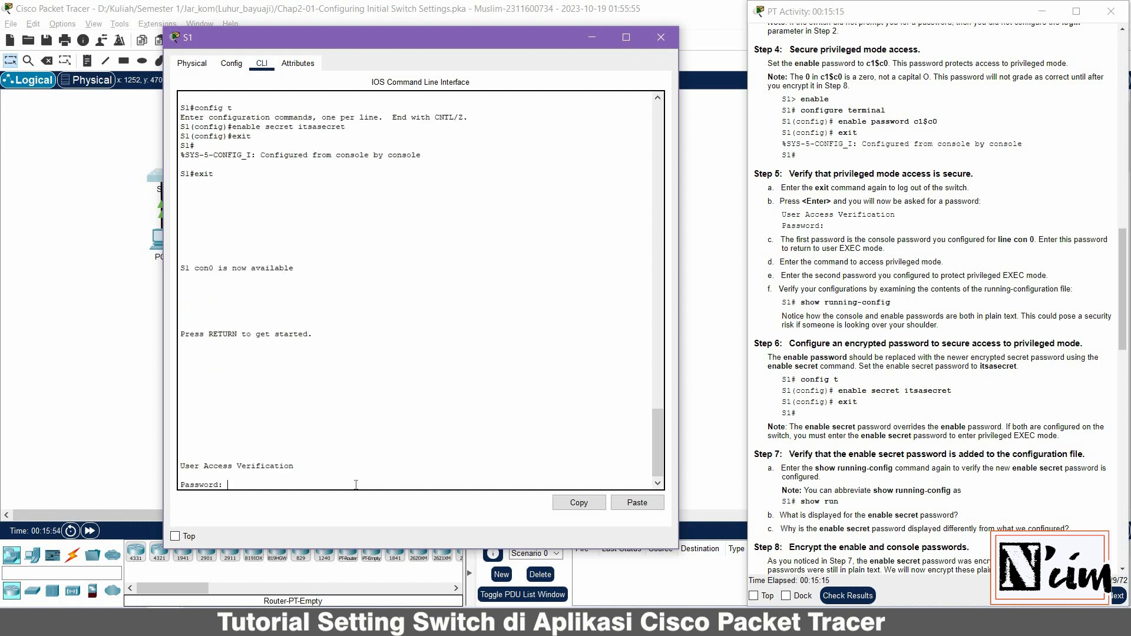
pyautogui.press('Return')
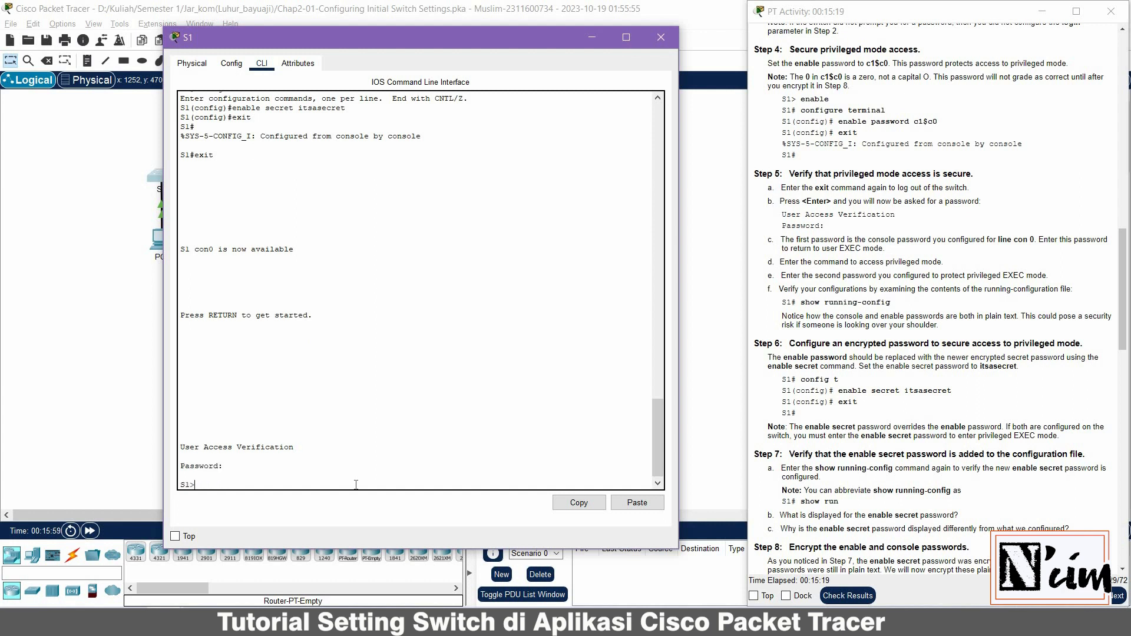
# Run enable and supply the enable secret to reach privileged EXEC mode
pyautogui.write('enable')
pyautogui.press('Return')
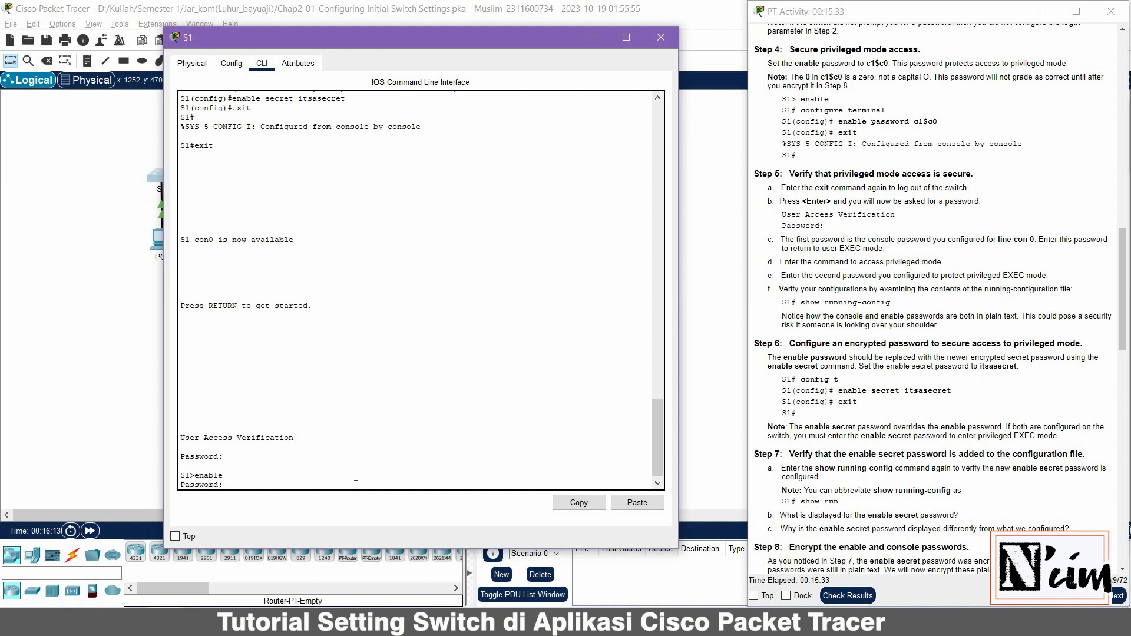
pyautogui.press('Return')
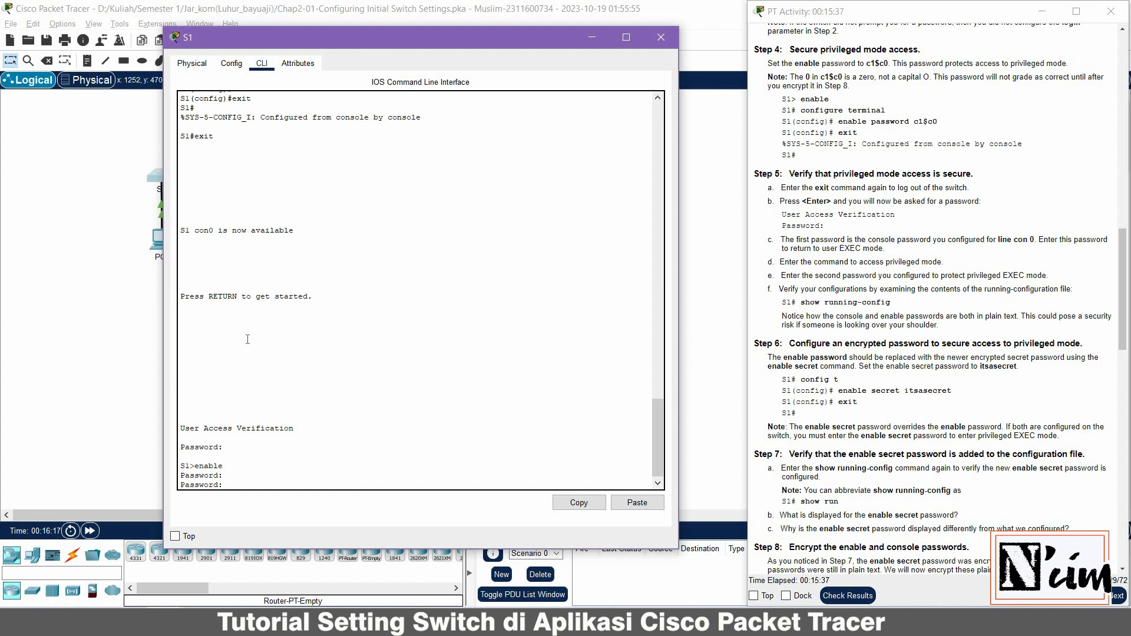
pyautogui.scroll(9, 251, 258)
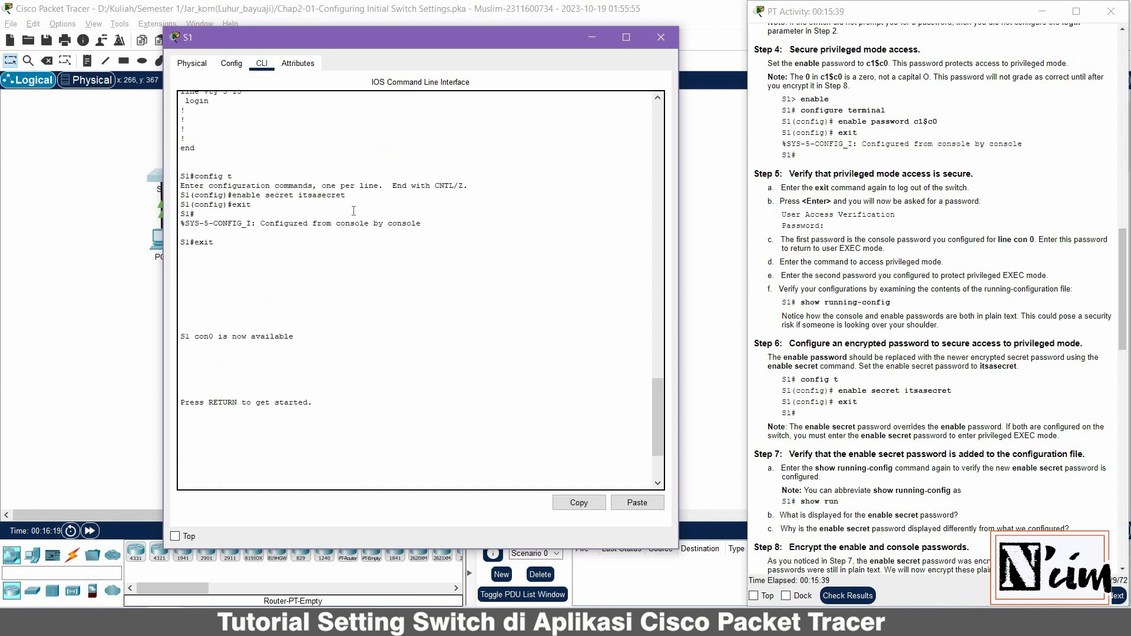
pyautogui.doubleClick(306, 337)
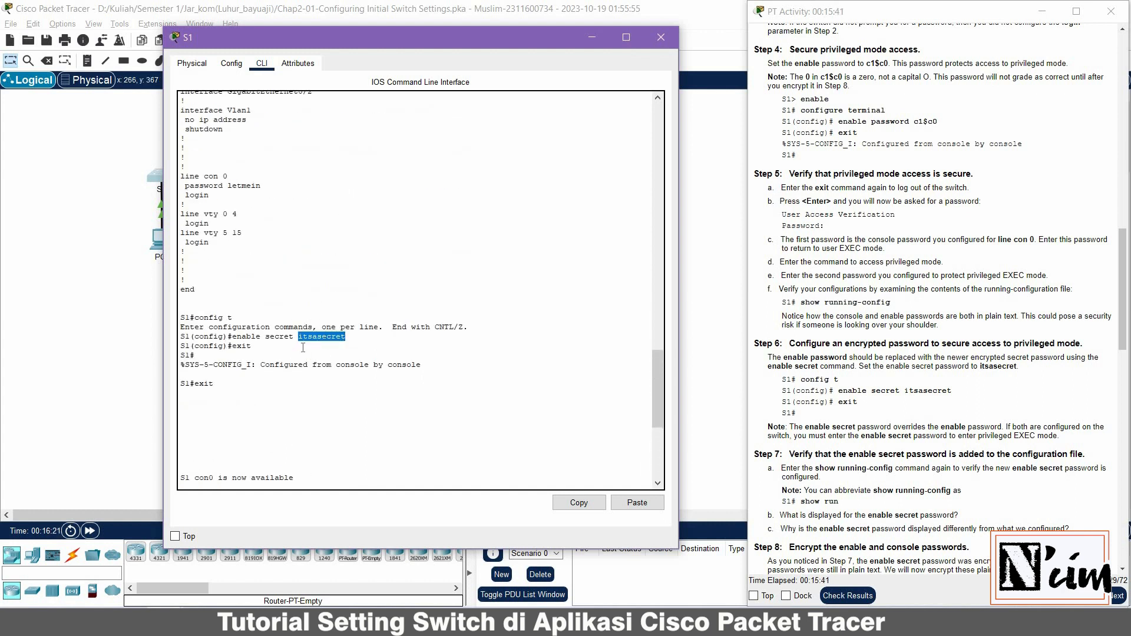
pyautogui.scroll(-9, 303, 348)
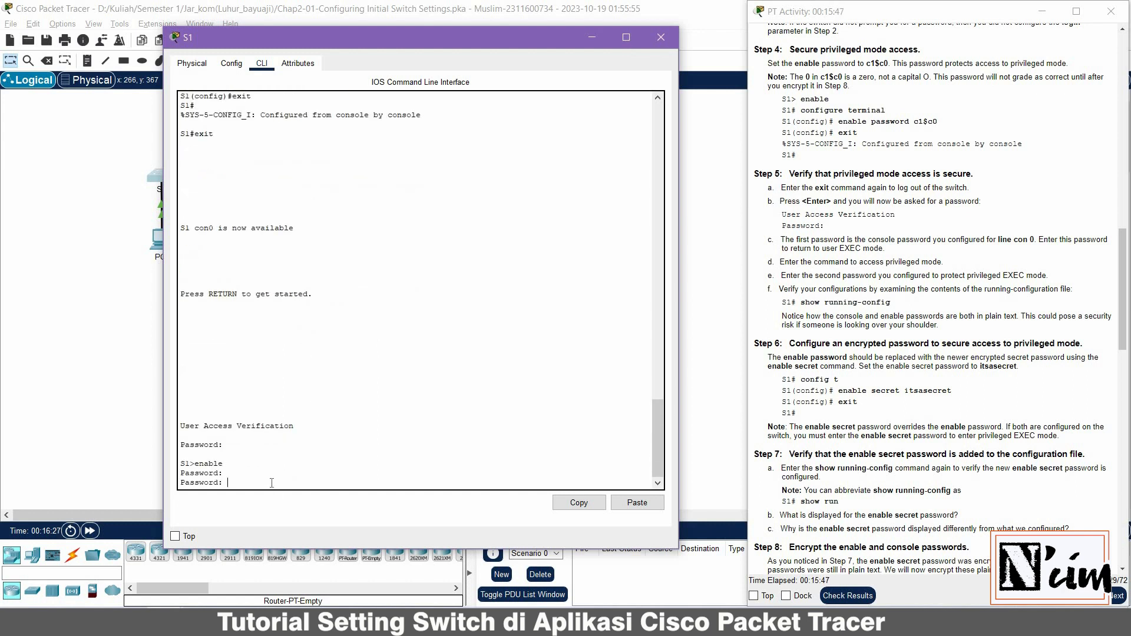
pyautogui.press('Return')
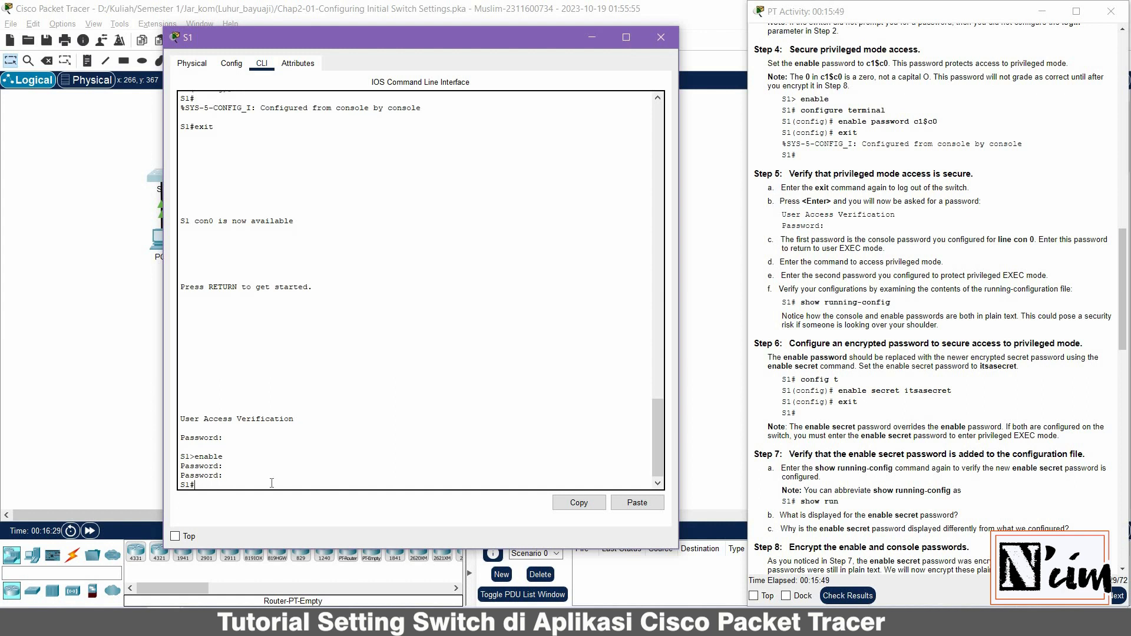
pyautogui.tripleClick(187, 488)
# Run show run and highlight the hashed enable secret beside the plain-text enable password
pyautogui.click(203, 484)
pyautogui.write('ow run')
pyautogui.press('Return')
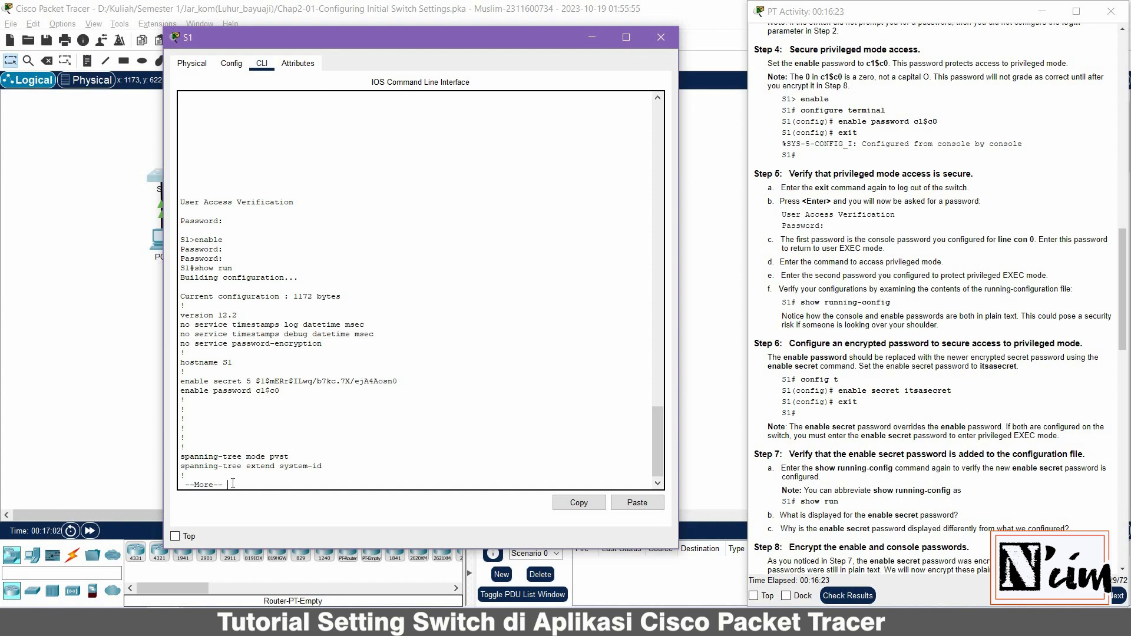
pyautogui.press('space')
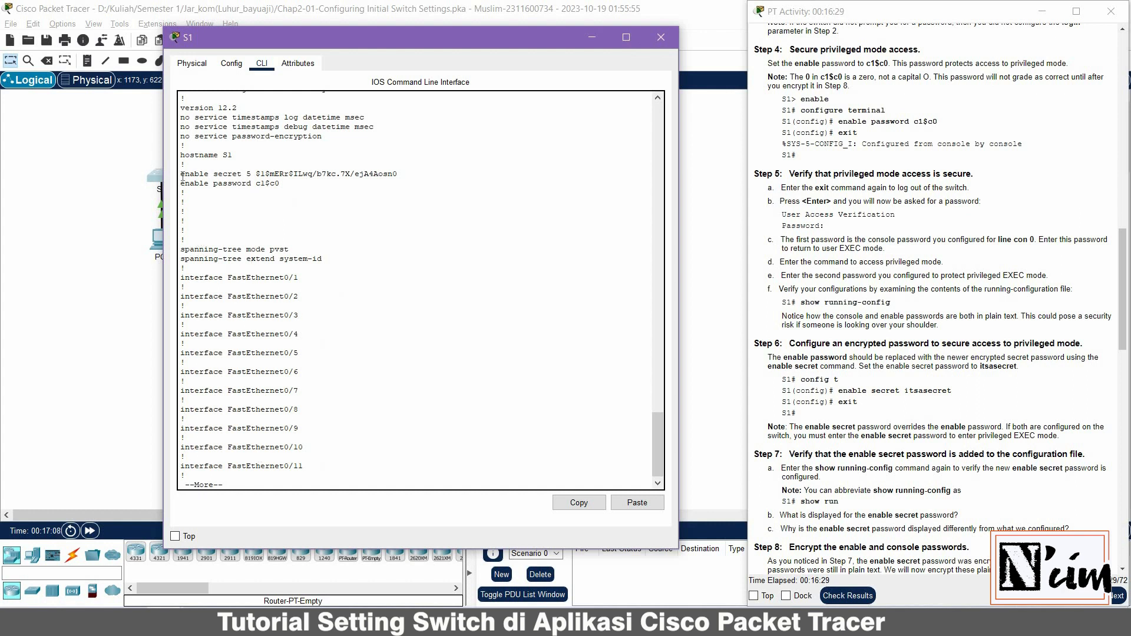
pyautogui.moveTo(180, 173); pyautogui.dragTo(387, 187)
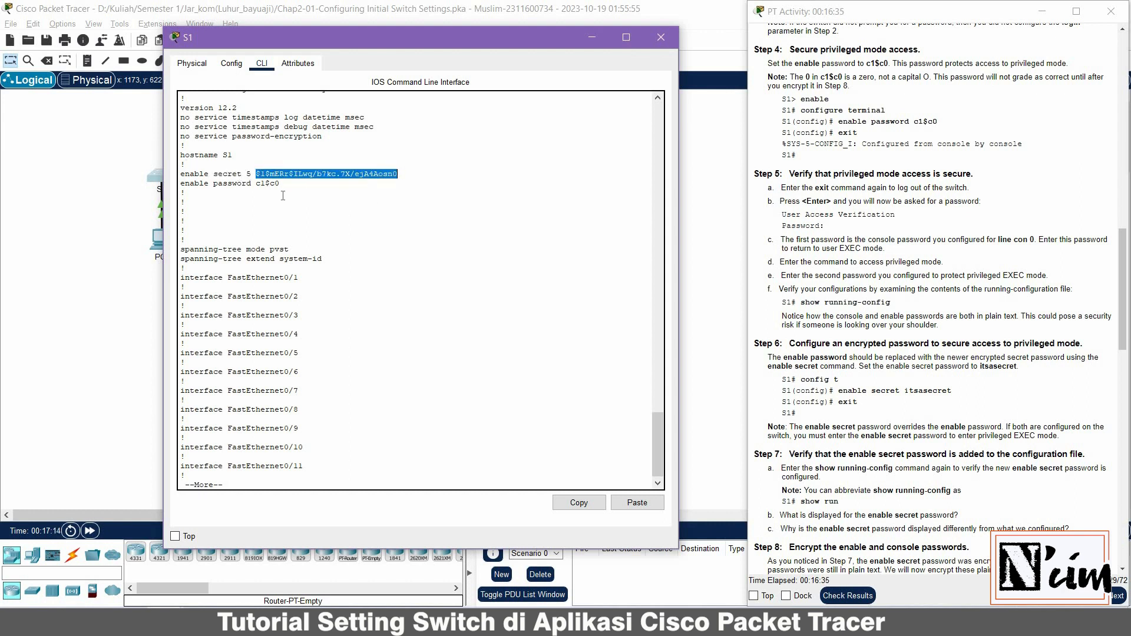
pyautogui.moveTo(182, 183); pyautogui.dragTo(255, 184)
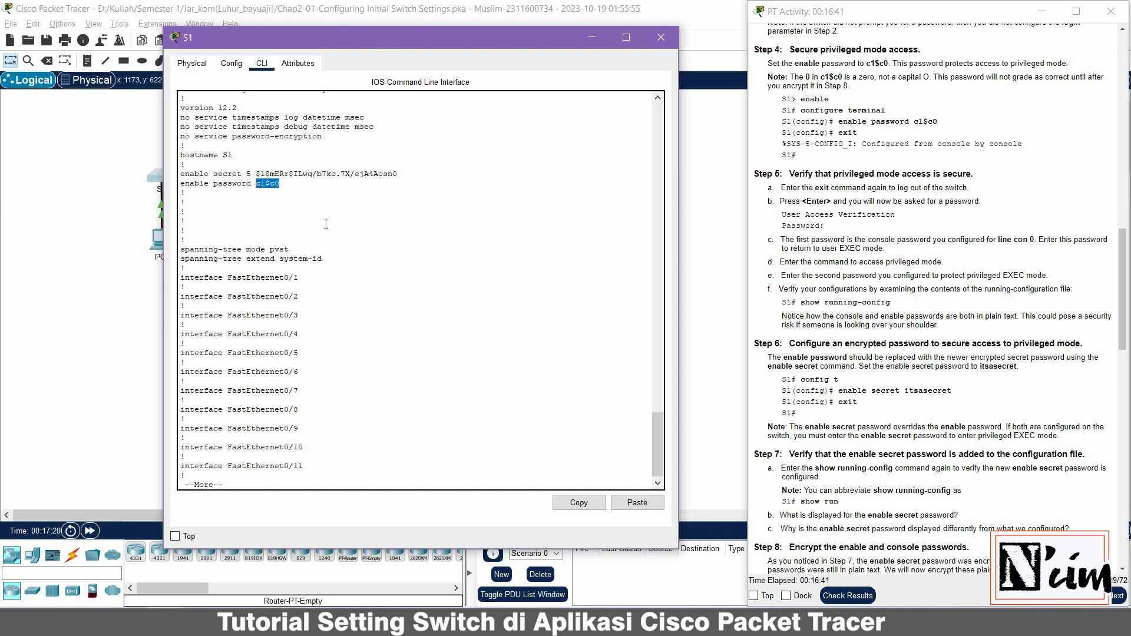
# Page on to line con 0 and highlight the still plain-text console password
pyautogui.press('space')
pyautogui.scroll(6, 328, 222)
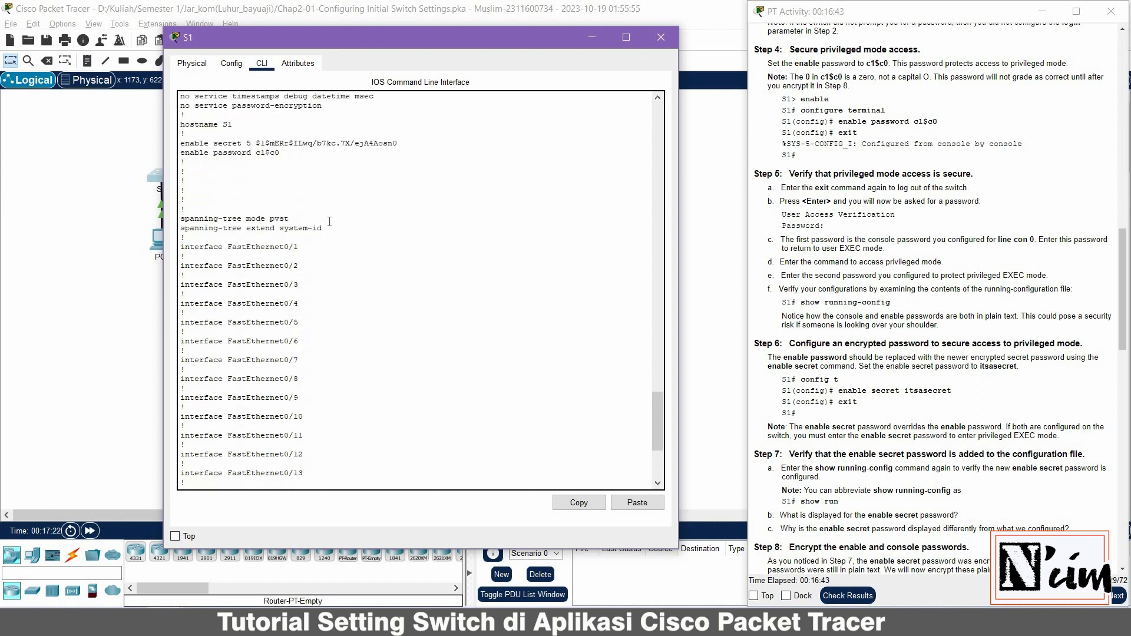
pyautogui.scroll(-13, 329, 221)
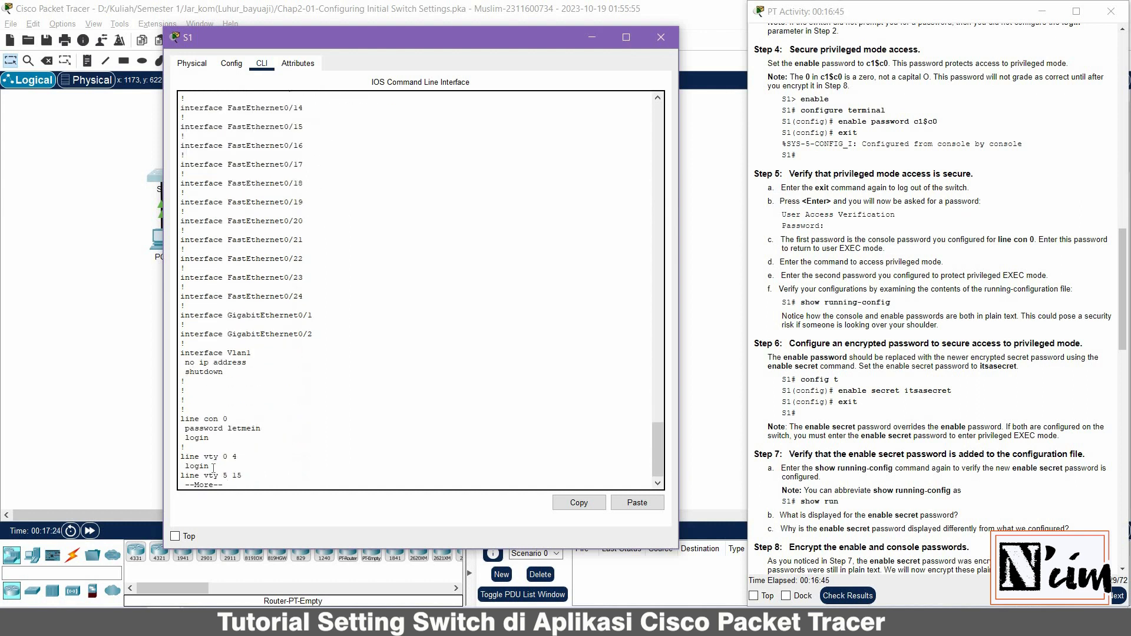
pyautogui.moveTo(184, 428); pyautogui.dragTo(260, 428)
pyautogui.scroll(-1, 259, 454)
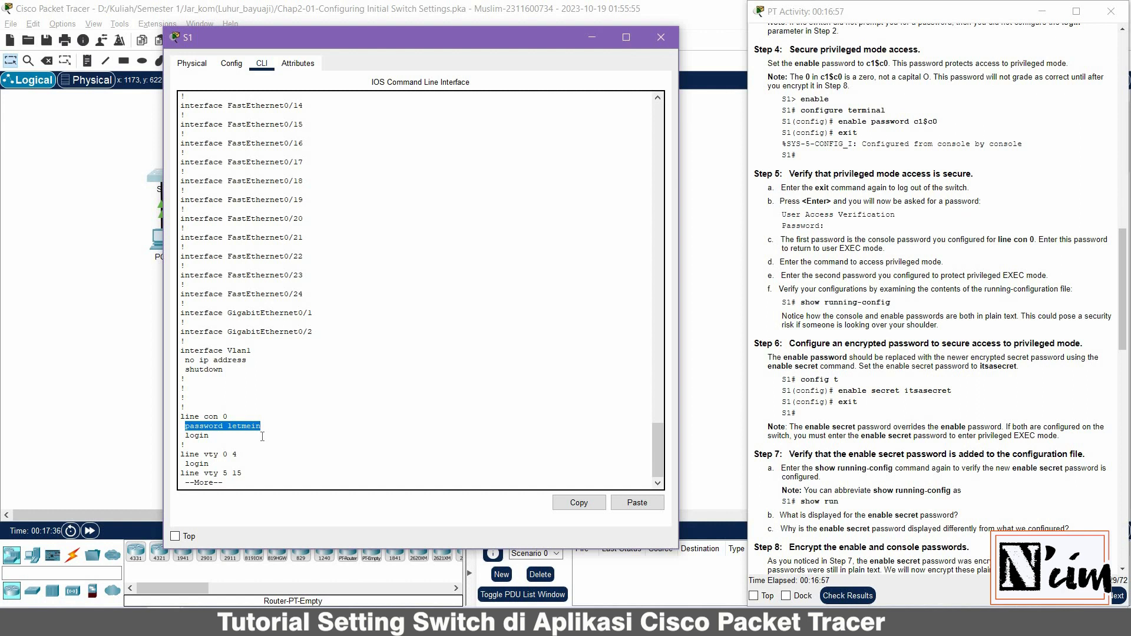
pyautogui.press('space')
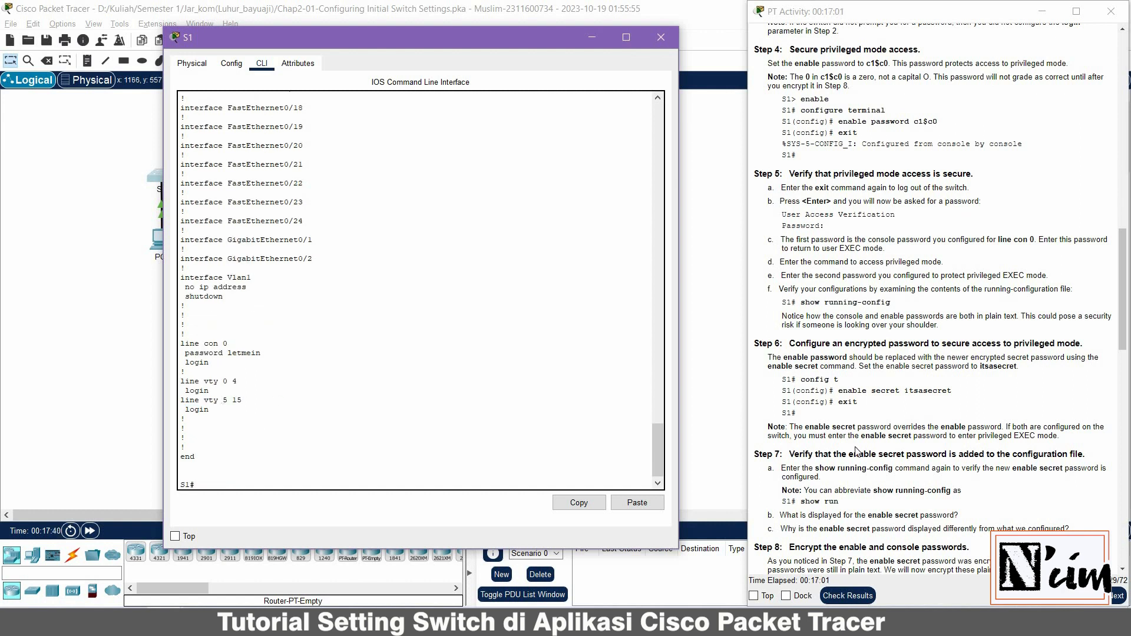
# Scroll down to Step 8 password encryption and Part 3: Configure a MOTD Banner
pyautogui.scroll(-5, 857, 451)
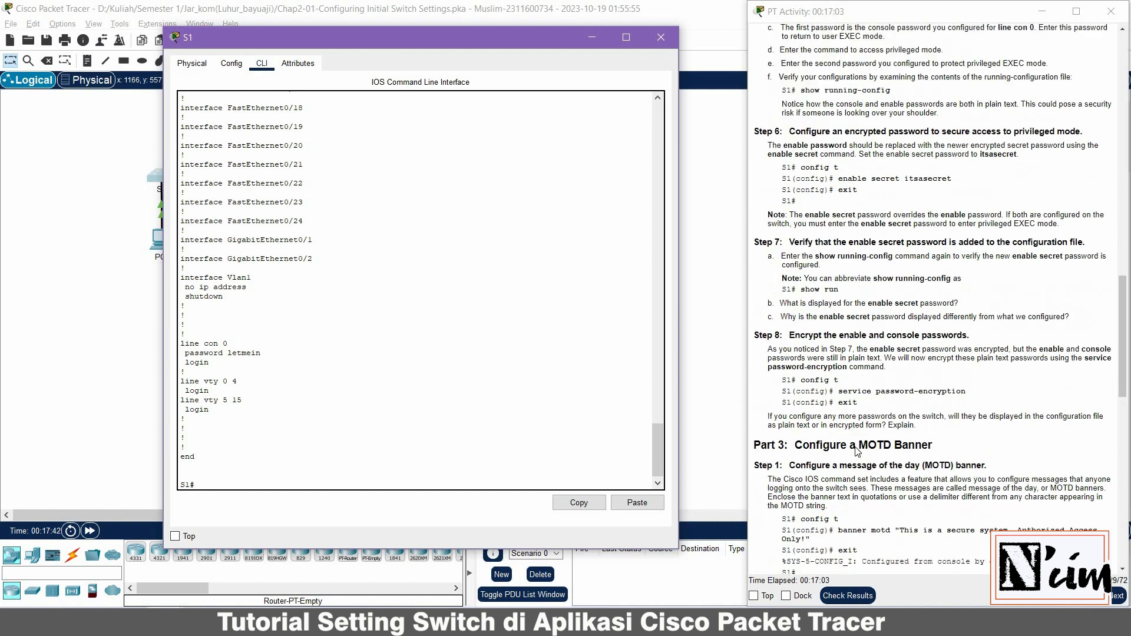
pyautogui.scroll(-1, 857, 452)
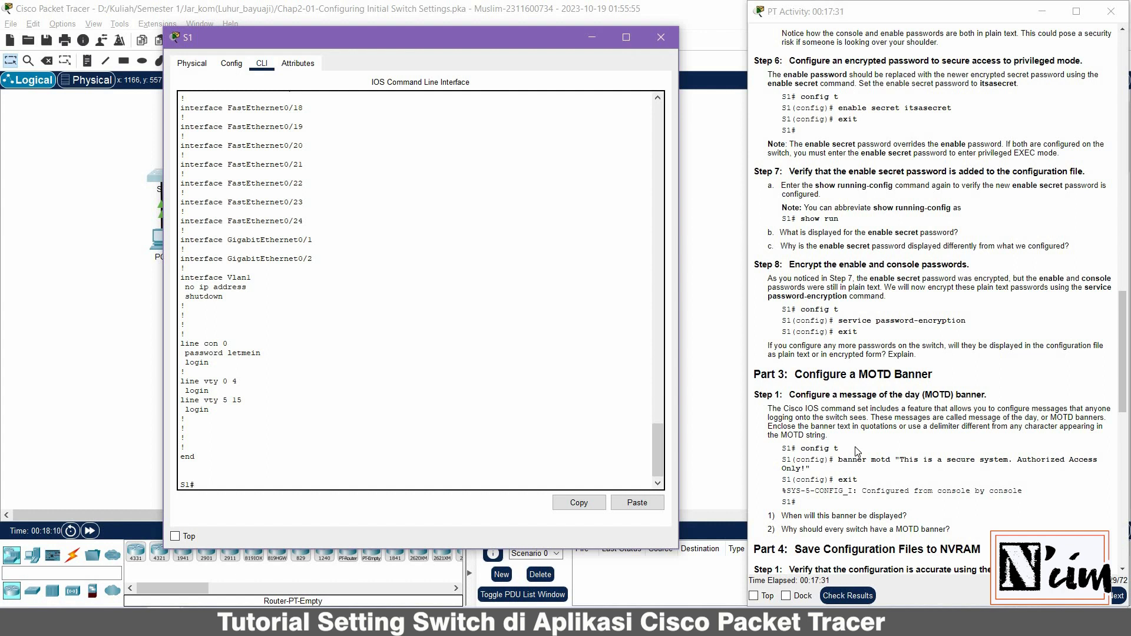
# Run service password-encryption in global config mode, then exit back to the S1# prompt
pyautogui.write('config t')
pyautogui.press('Return')
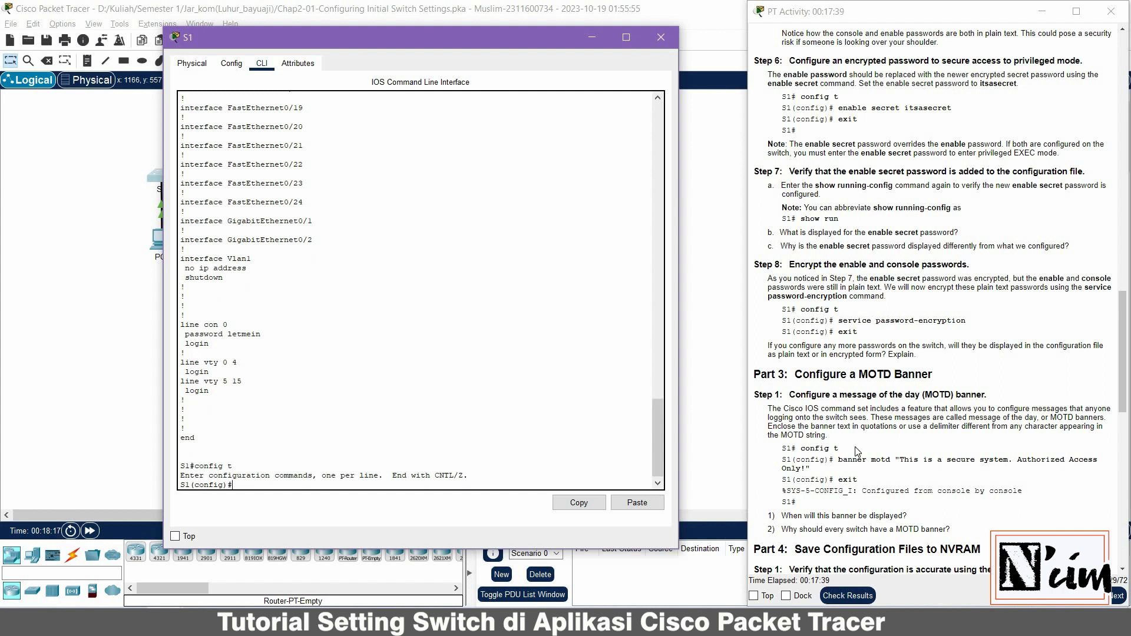
pyautogui.write('service password')
pyautogui.write('-encryption')
pyautogui.press('Return')
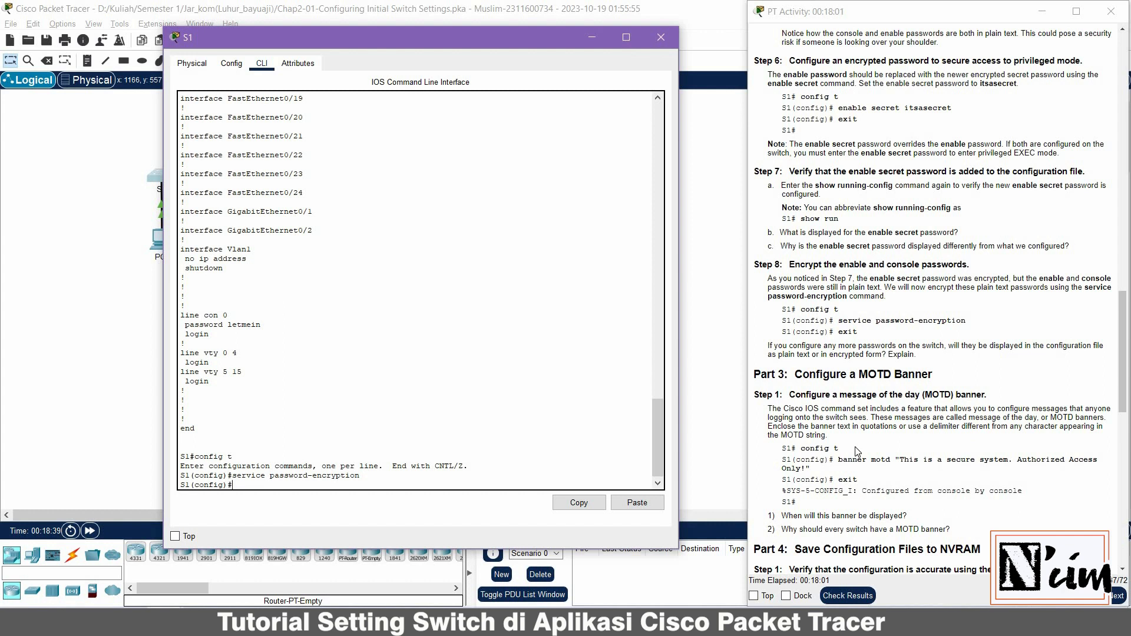
pyautogui.write('exit')
pyautogui.press('Return')
pyautogui.press('Return')
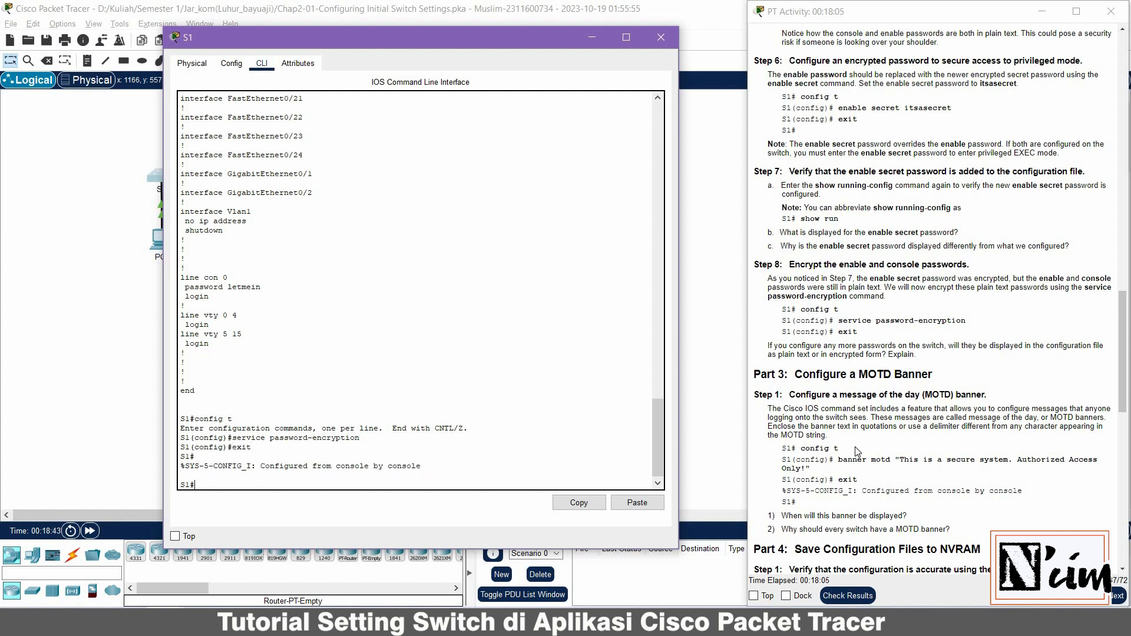
pyautogui.write('ex')
pyautogui.press('BackSpace')
# Run show run and highlight the type 7 enable and console passwords and hashed secret
pyautogui.write('how run')
pyautogui.press('Return')
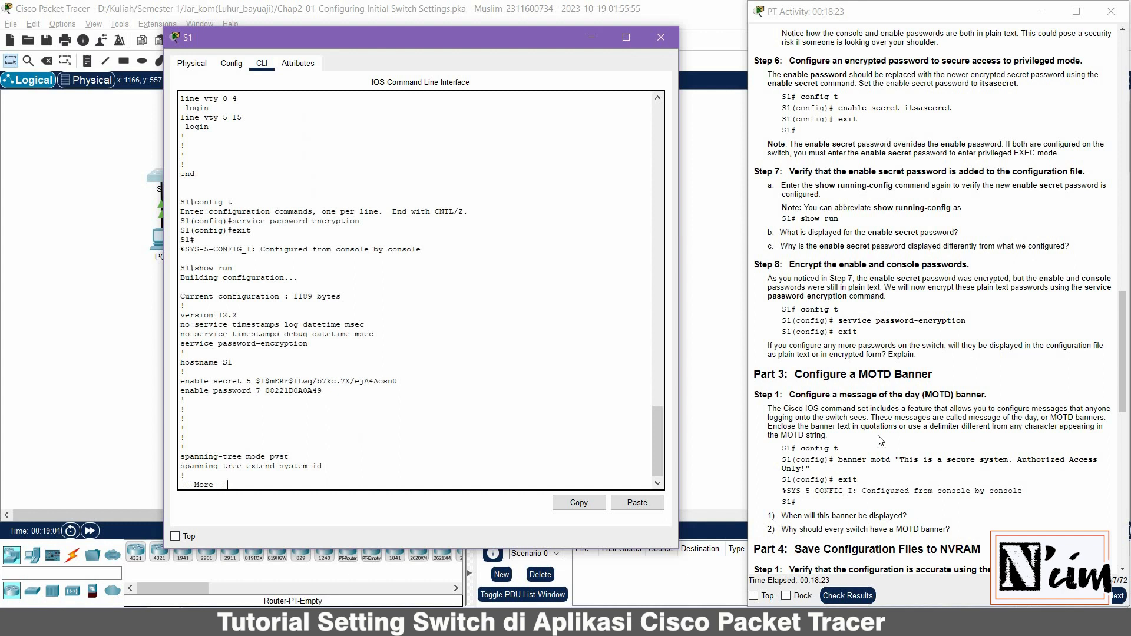
pyautogui.doubleClick(281, 392)
pyautogui.moveTo(256, 382); pyautogui.dragTo(398, 382)
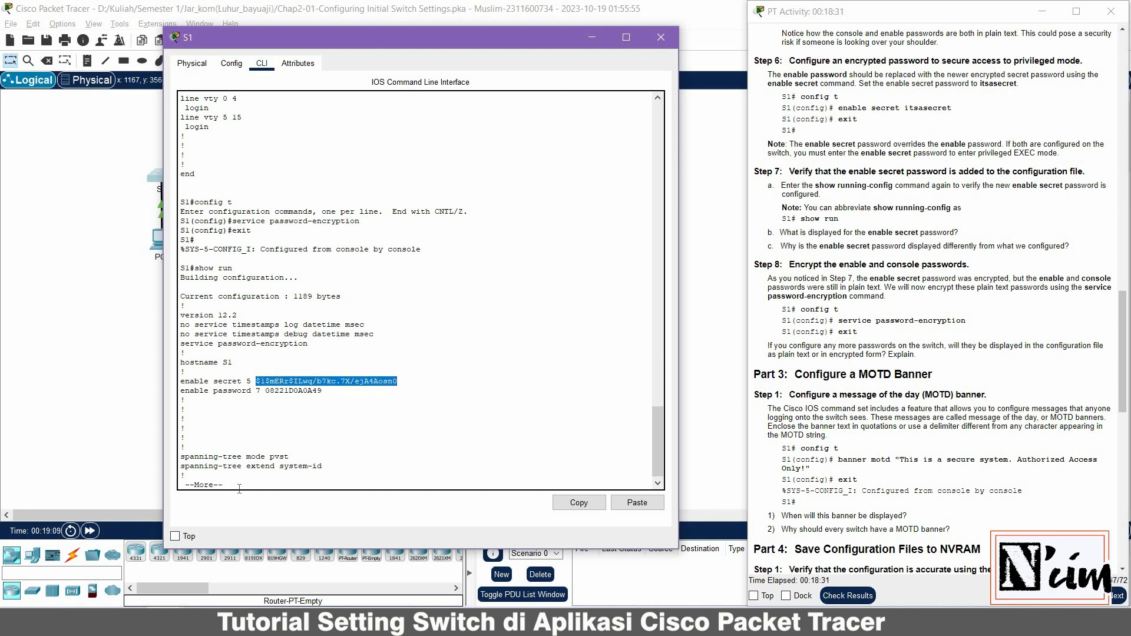
pyautogui.click(239, 488)
pyautogui.press('space')
pyautogui.press('space')
pyautogui.press('space')
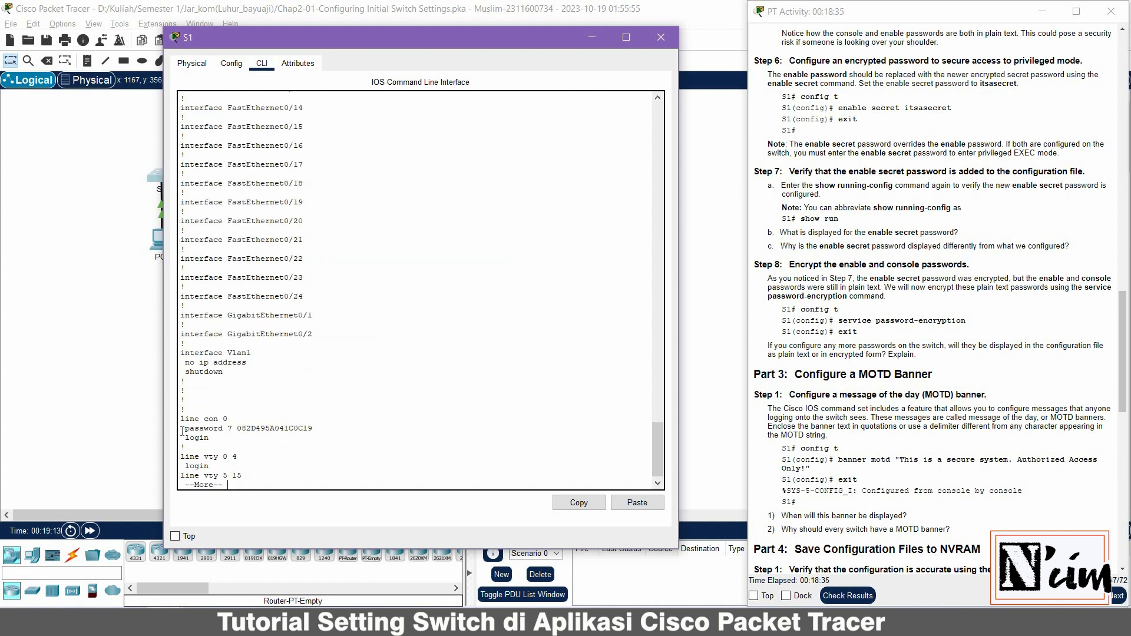
pyautogui.doubleClick(250, 429)
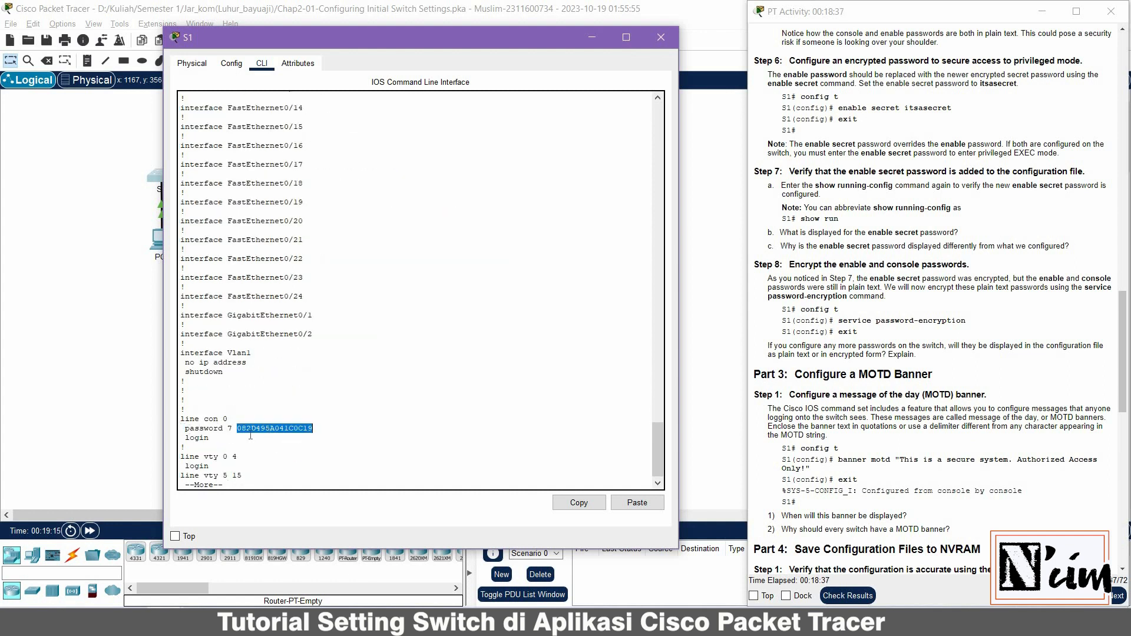
pyautogui.click(248, 485)
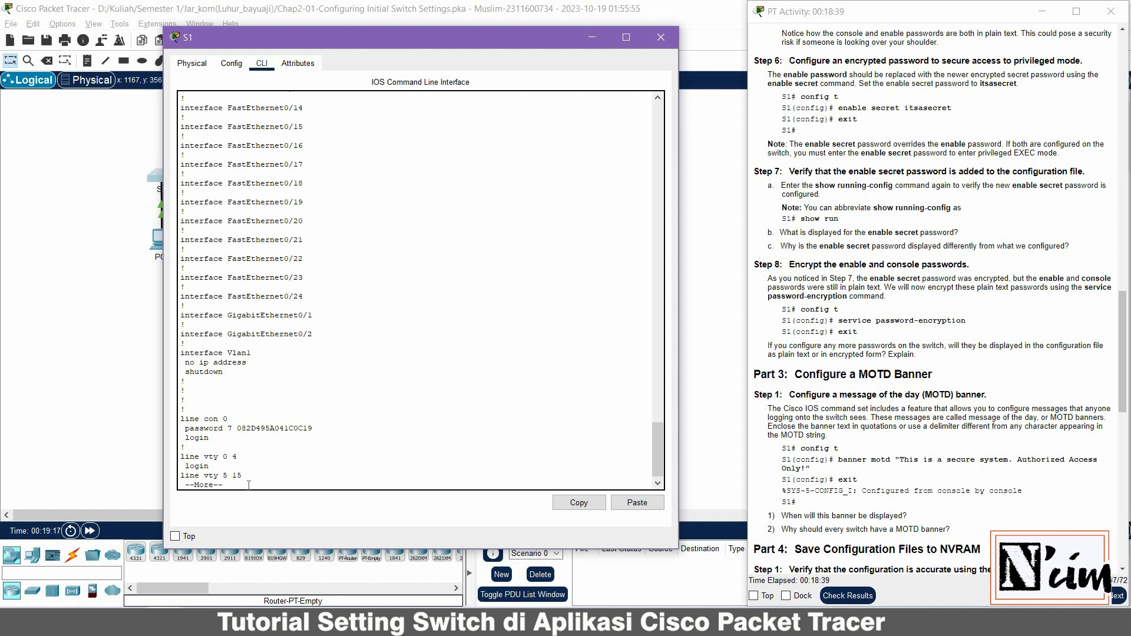
pyautogui.press('space')
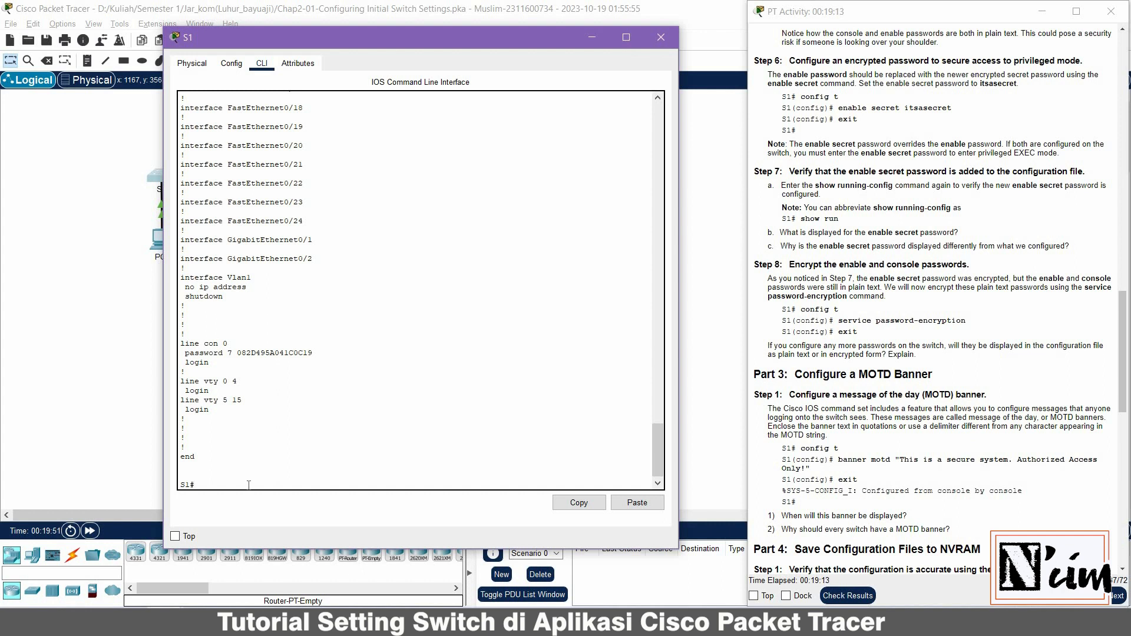
# Set banner motd "This is asecure system. Authorized Access Only!" in global config mode
pyautogui.write('config t')
pyautogui.press('Return')
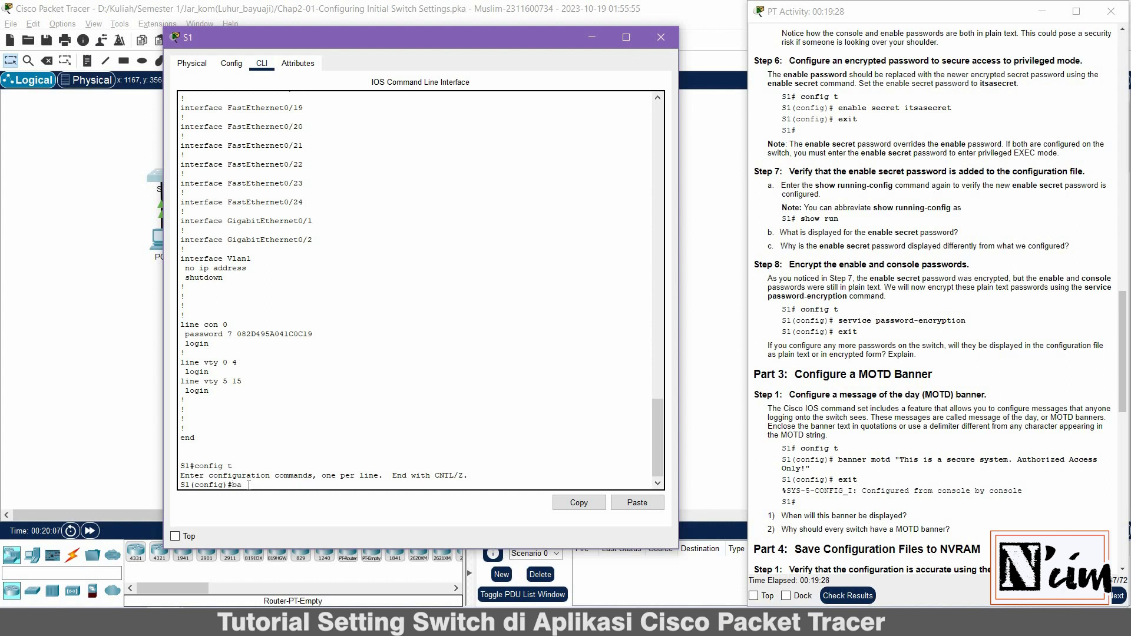
pyautogui.write('nner')
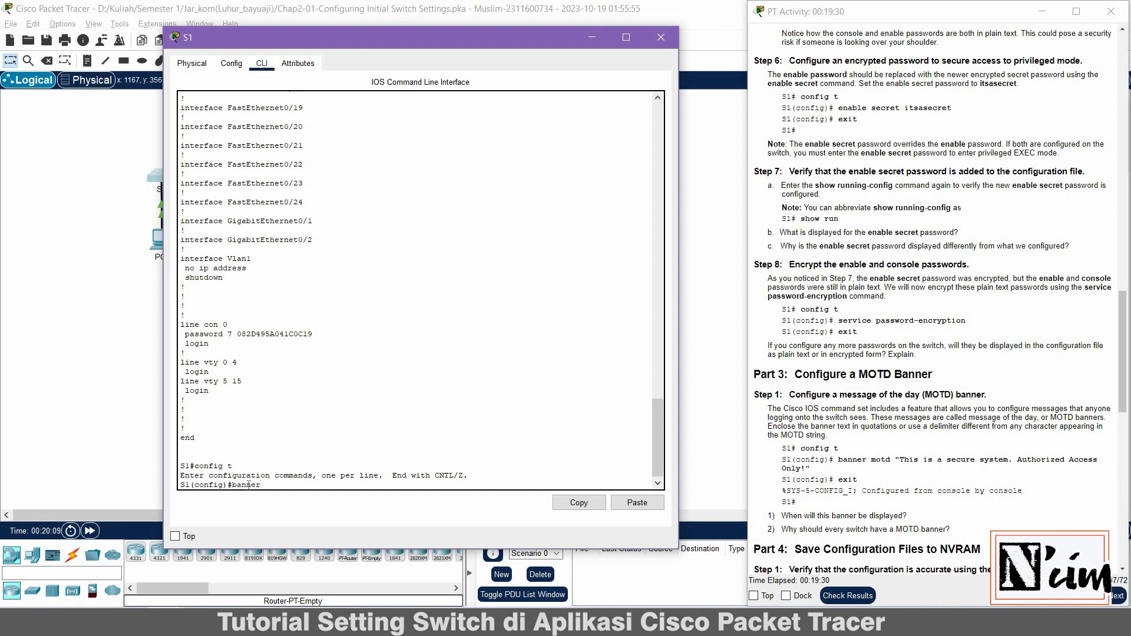
pyautogui.write(' mot')
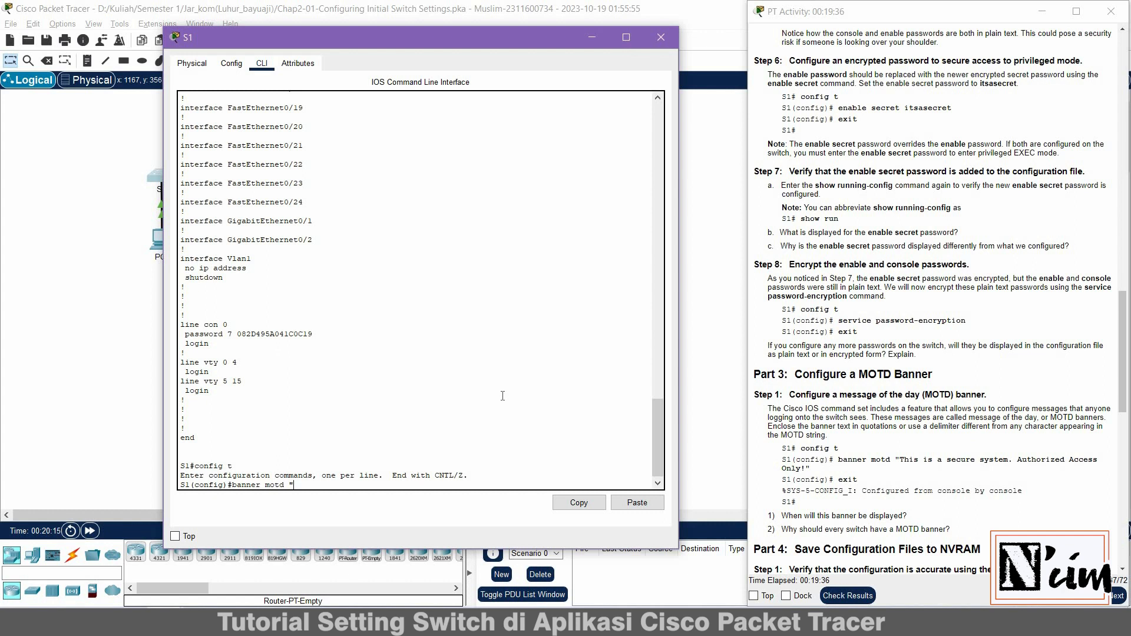
pyautogui.write('d "This i')
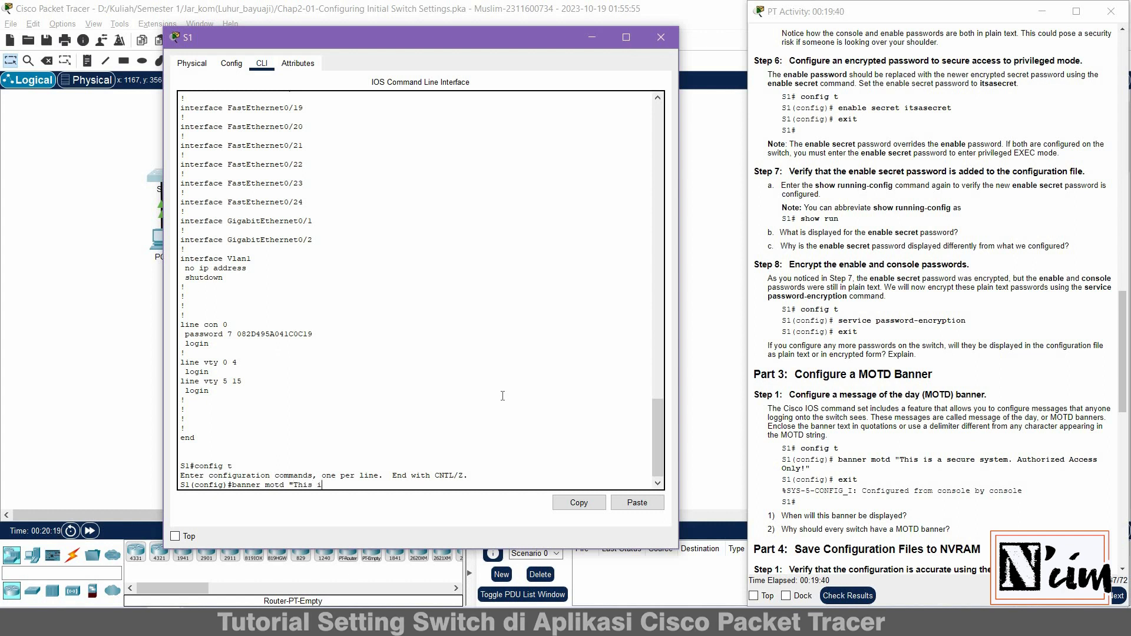
pyautogui.write('s')
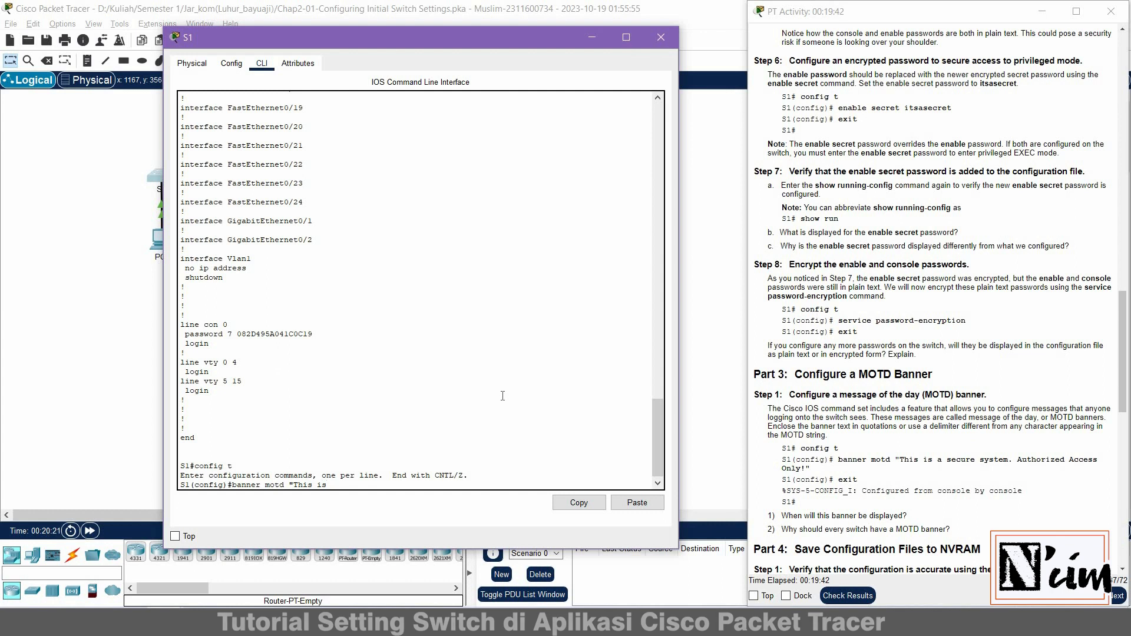
pyautogui.write(' asecure')
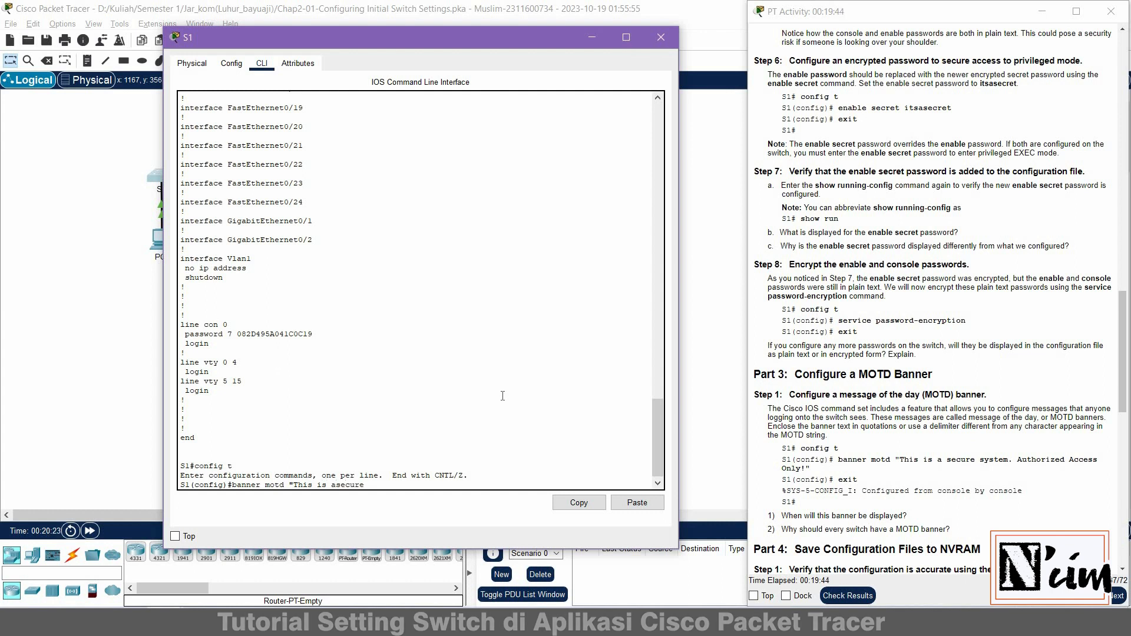
pyautogui.write(' syste')
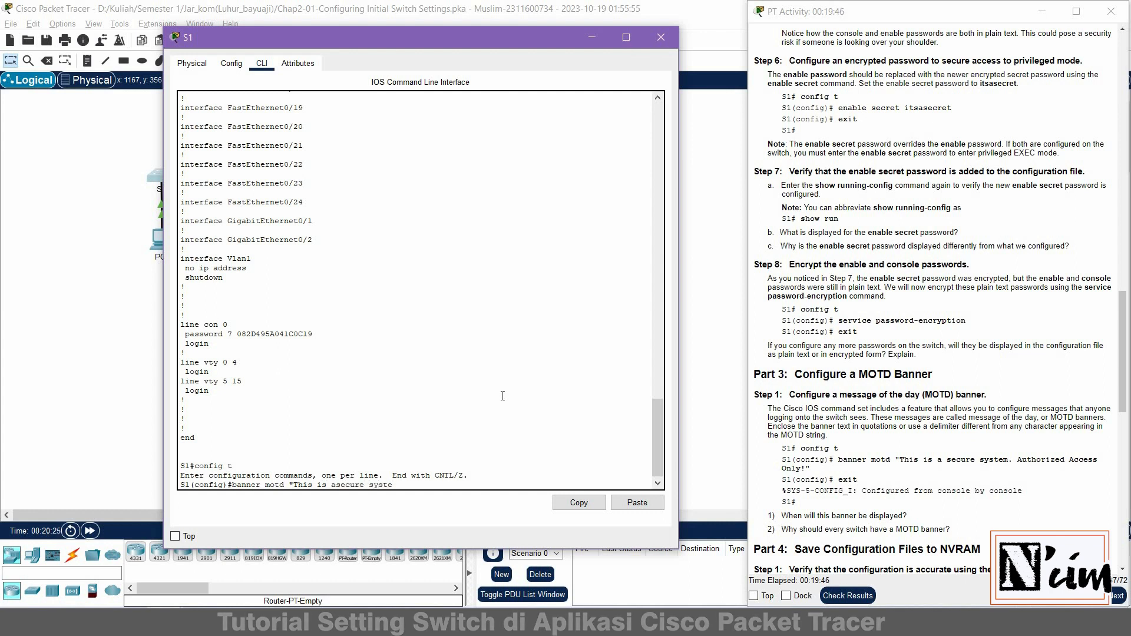
pyautogui.write('m. A')
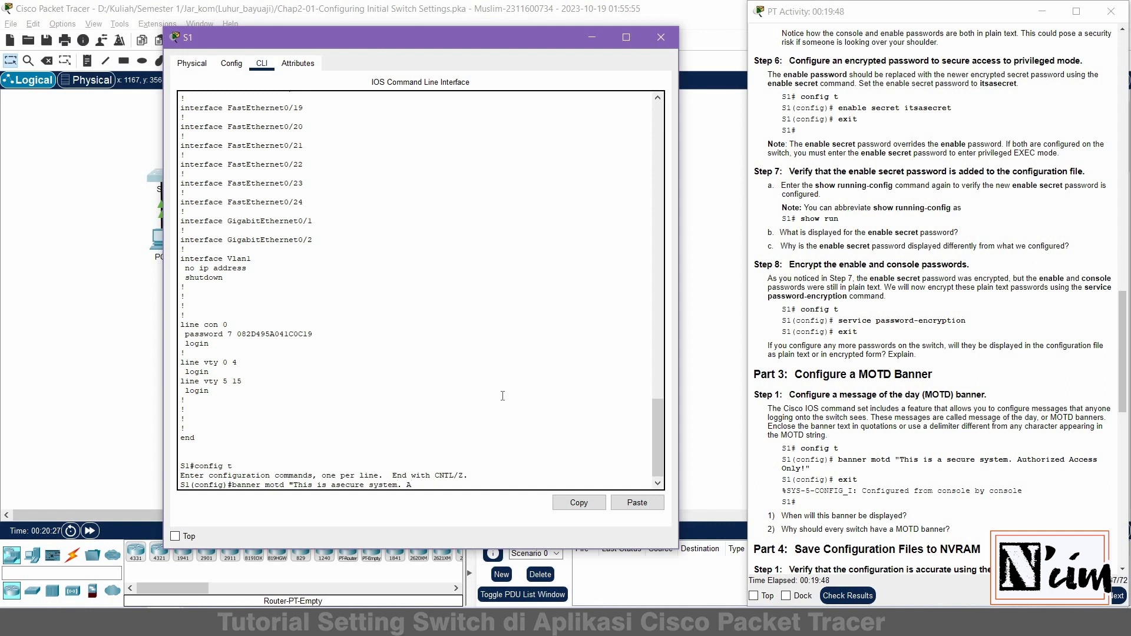
pyautogui.write('ut')
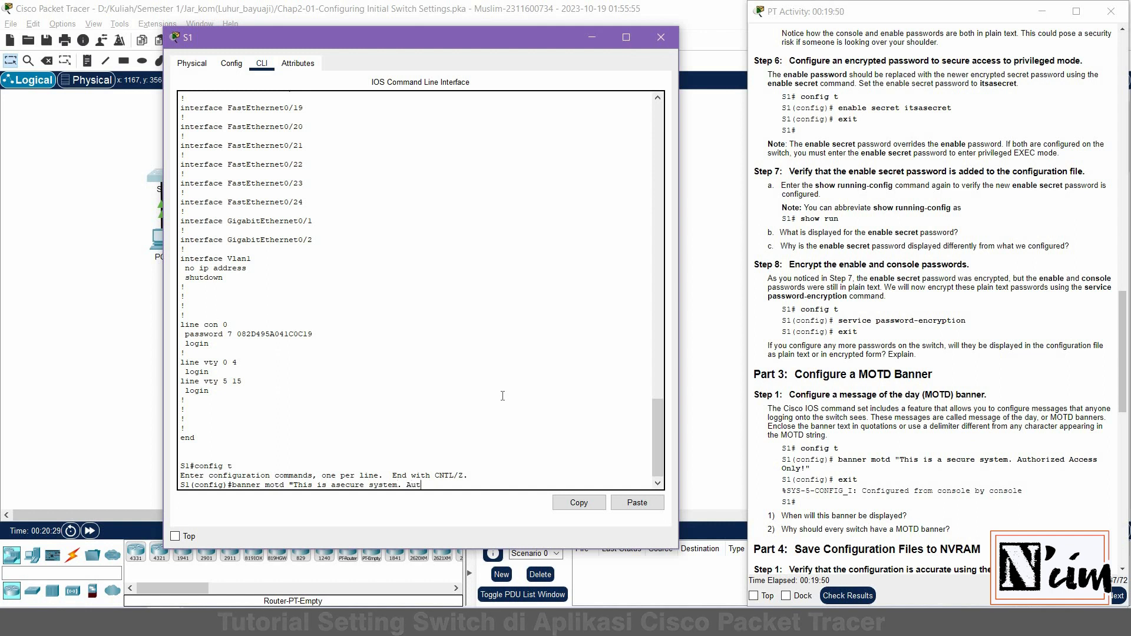
pyautogui.write('horize')
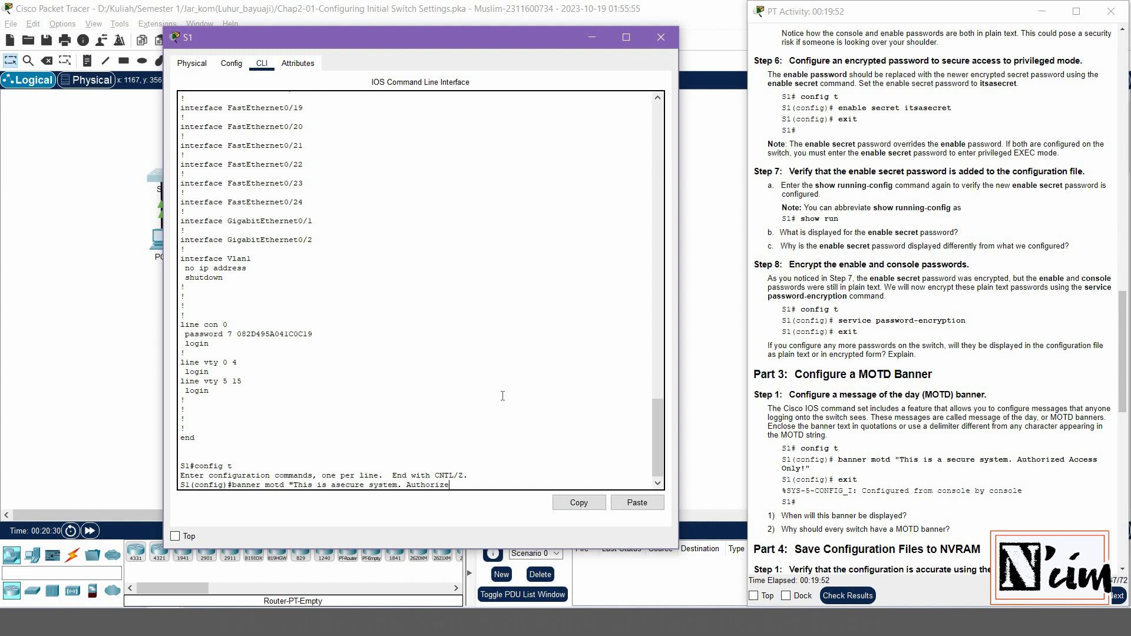
pyautogui.write('d Access ')
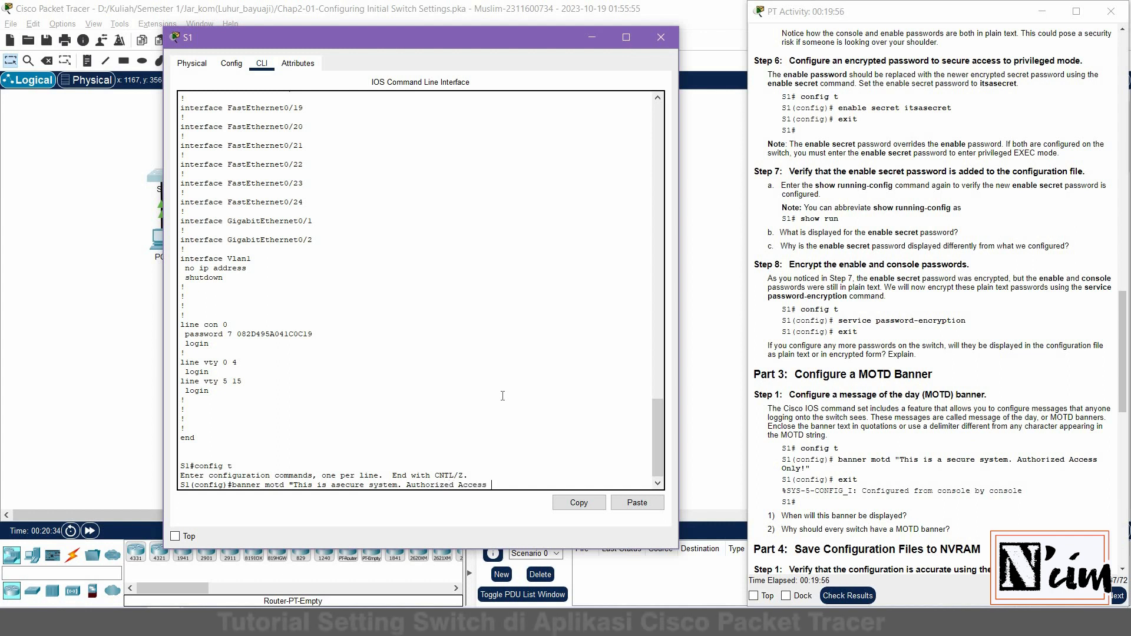
pyautogui.write('Only!')
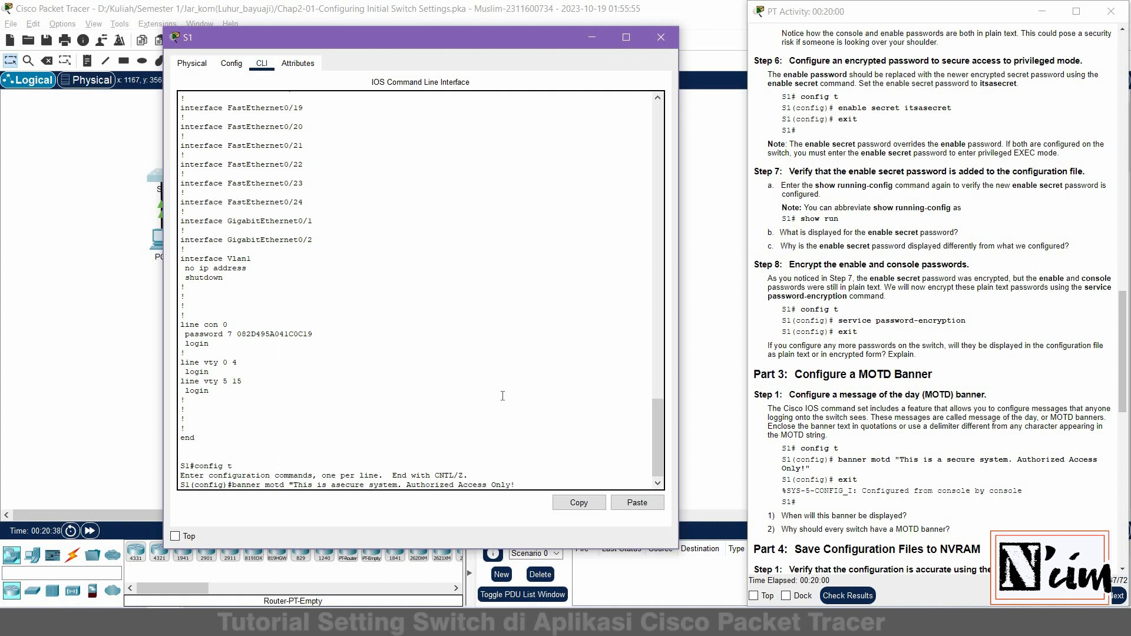
pyautogui.write('"')
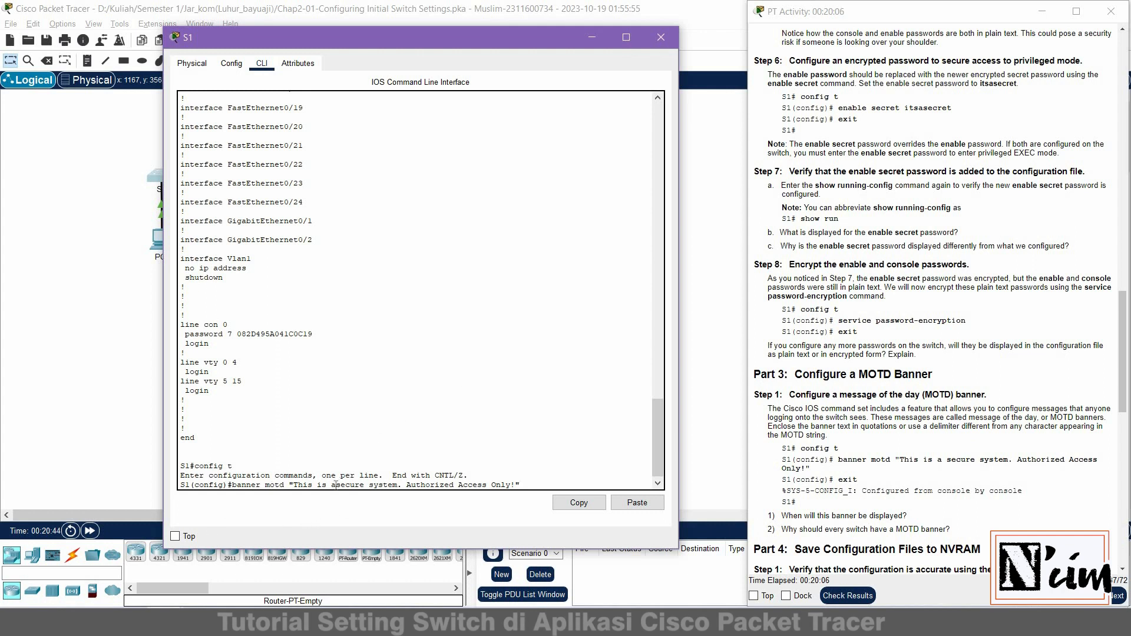
pyautogui.hotkey('ctrl', 'Left')
pyautogui.hotkey('ctrl', 'Left')
pyautogui.hotkey('ctrl', 'Left')
pyautogui.hotkey('ctrl', 'Left')
pyautogui.hotkey('ctrl', 'Left')
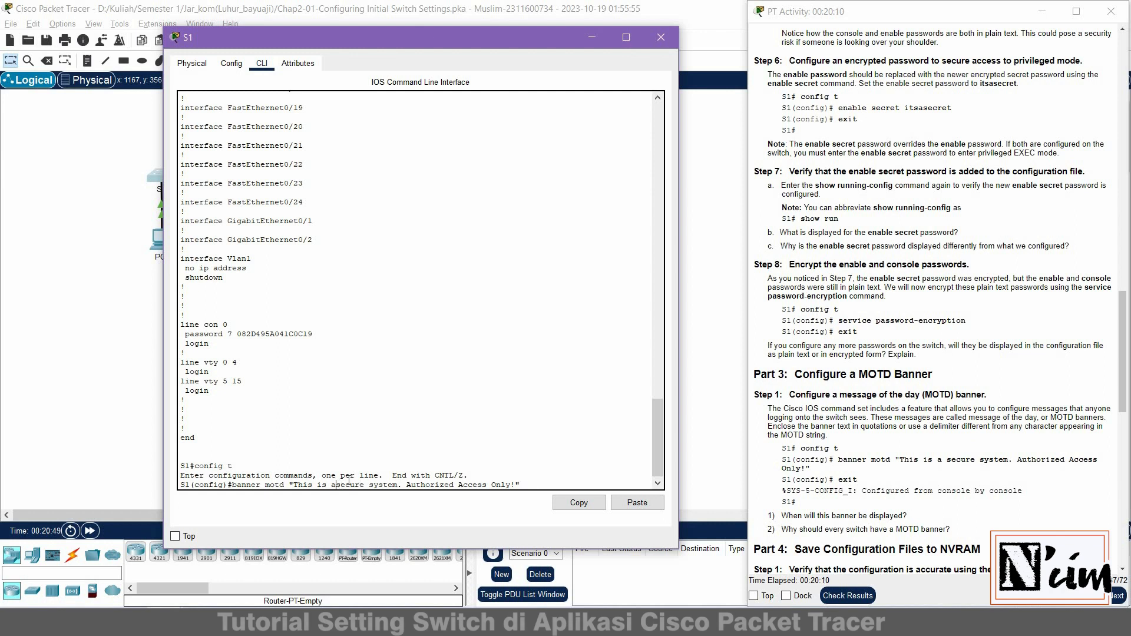
pyautogui.press('End')
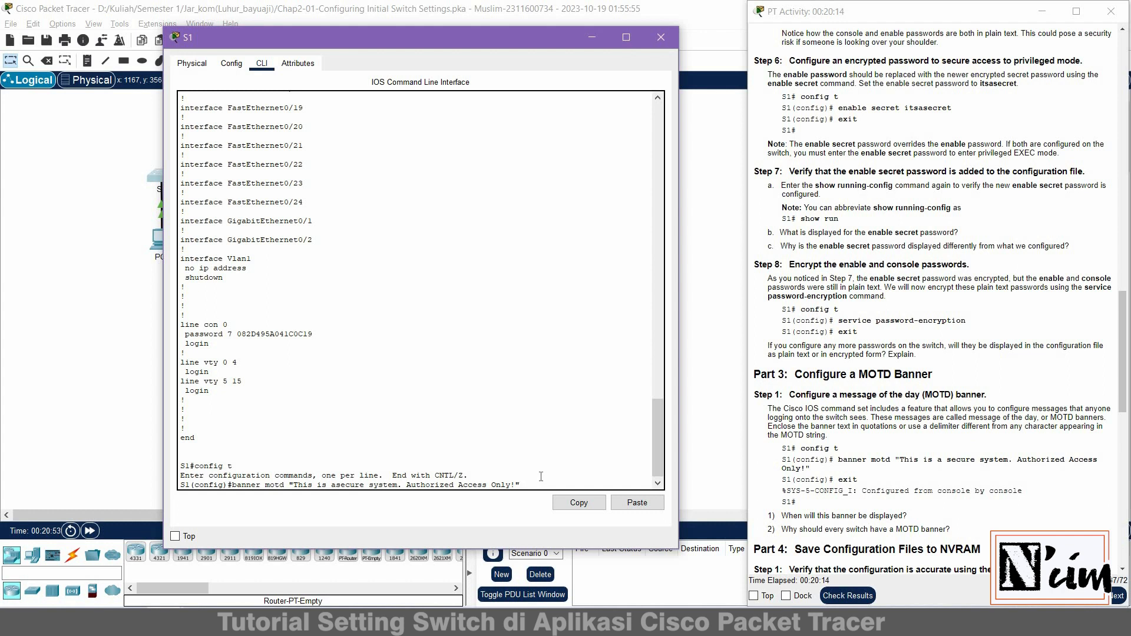
pyautogui.press('Return')
# Leave configuration mode and log out of the S1 console session
pyautogui.write('ex')
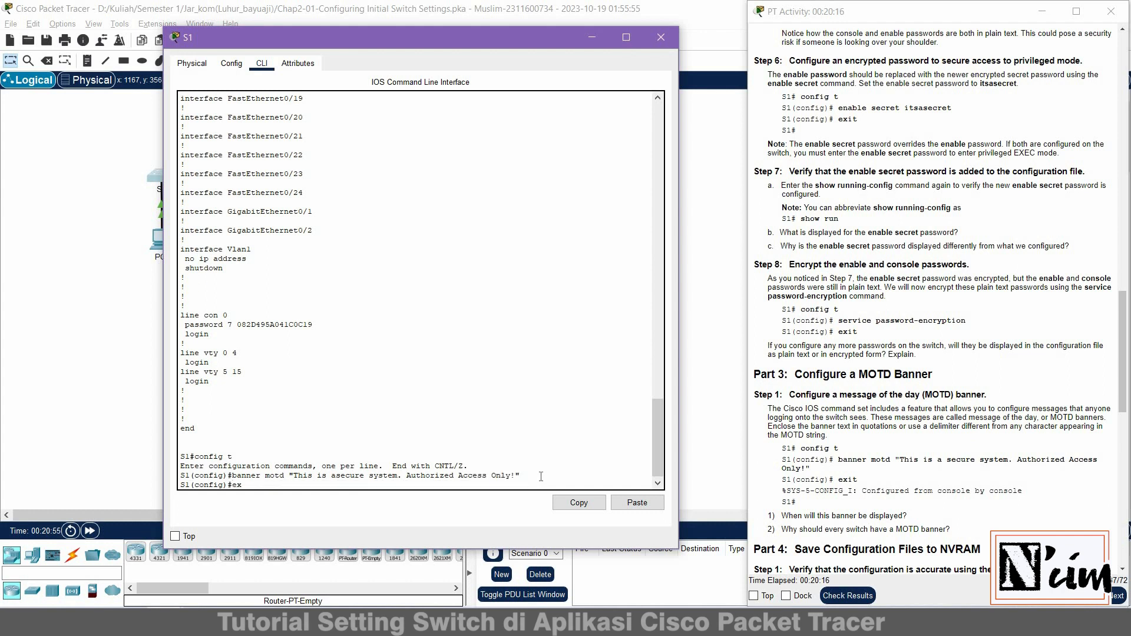
pyautogui.write('it')
pyautogui.press('Return')
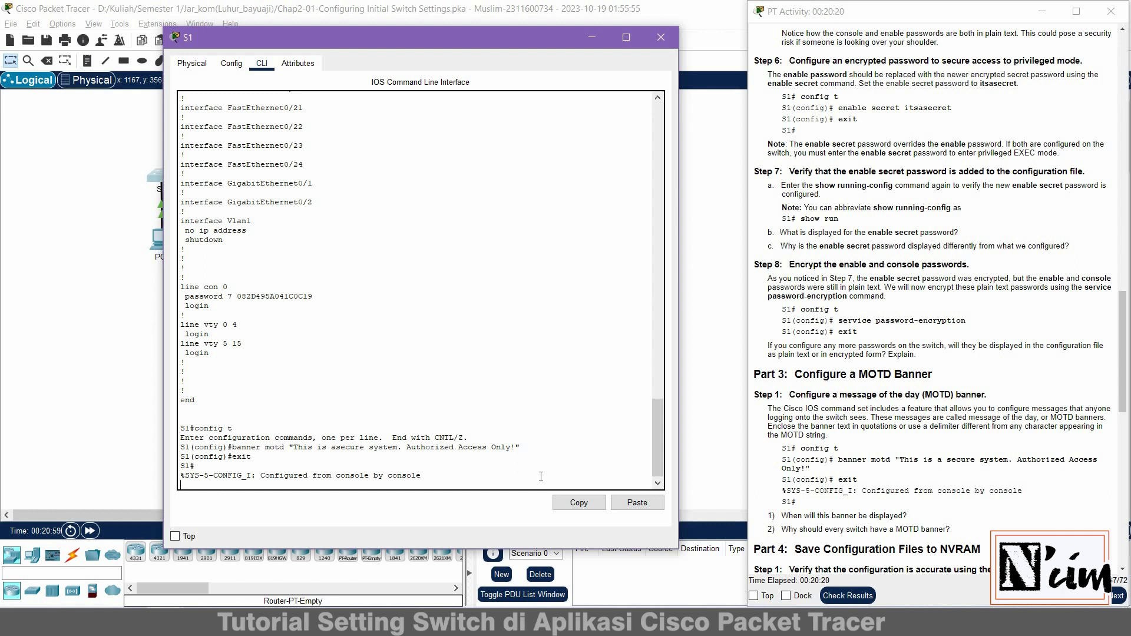
pyautogui.press('Return')
pyautogui.write('exit')
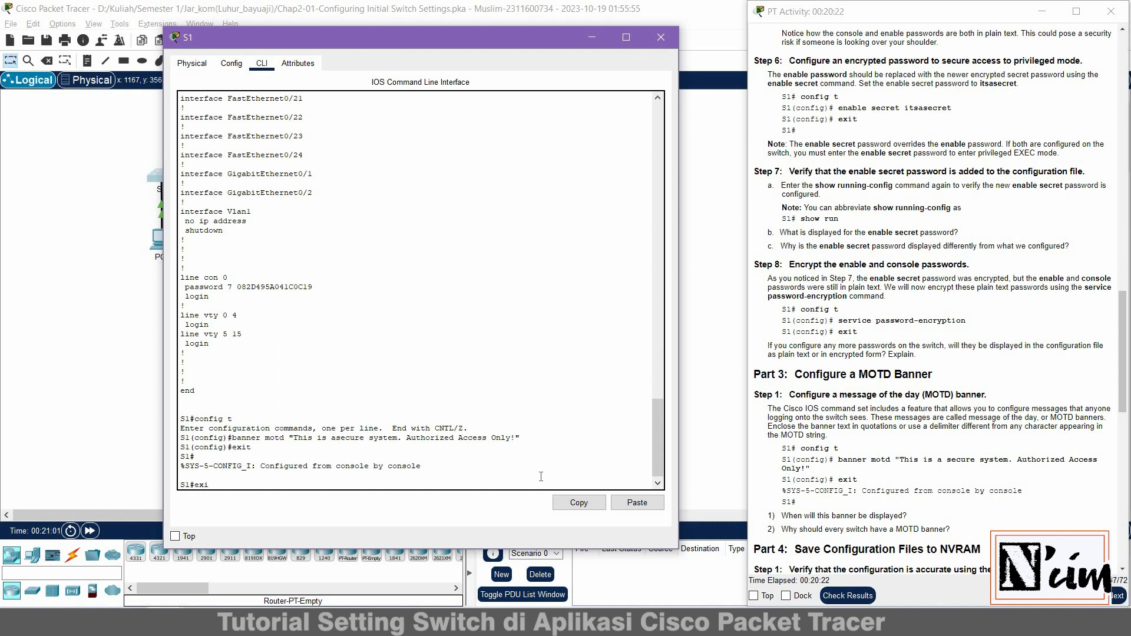
pyautogui.press('Return')
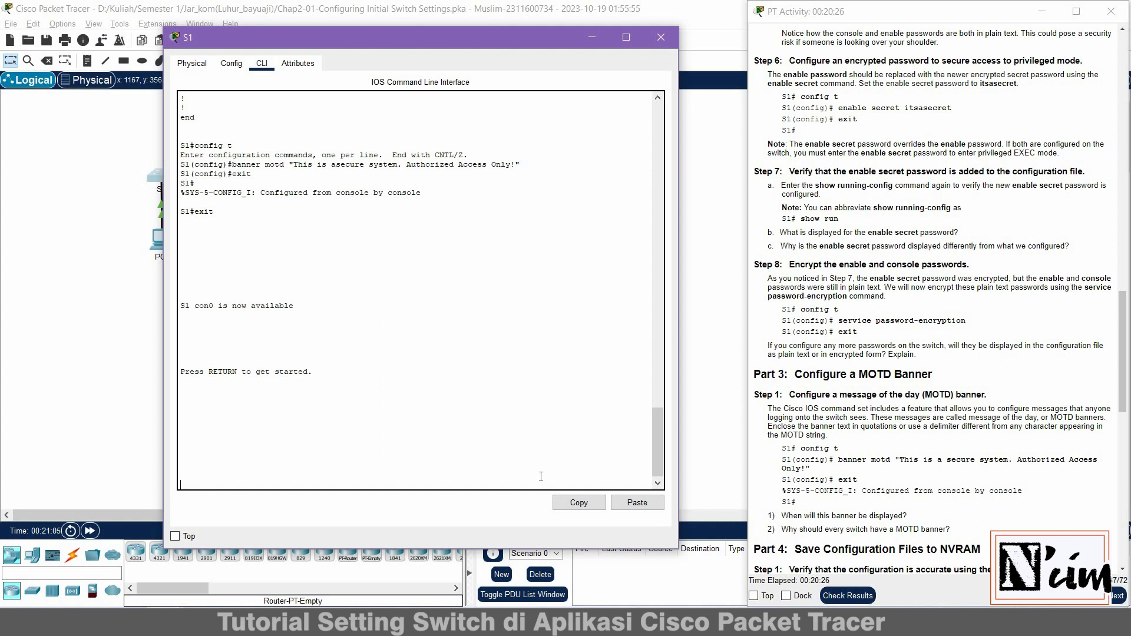
# Reconnect to S1 and compare the login banner with the original banner motd text
pyautogui.press('Return')
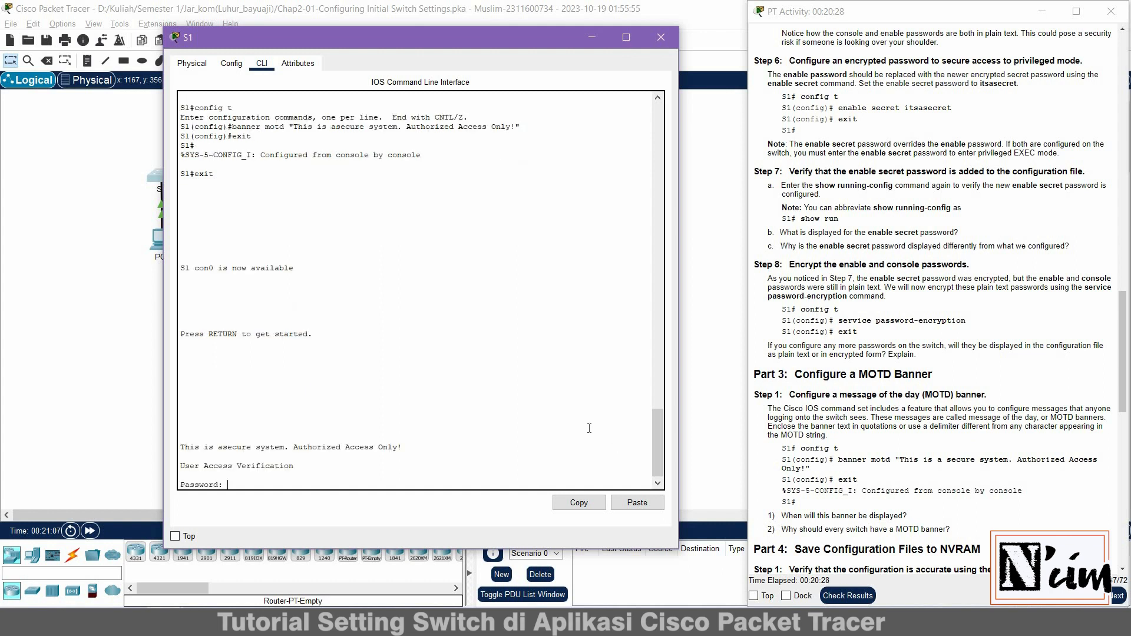
pyautogui.tripleClick(251, 438)
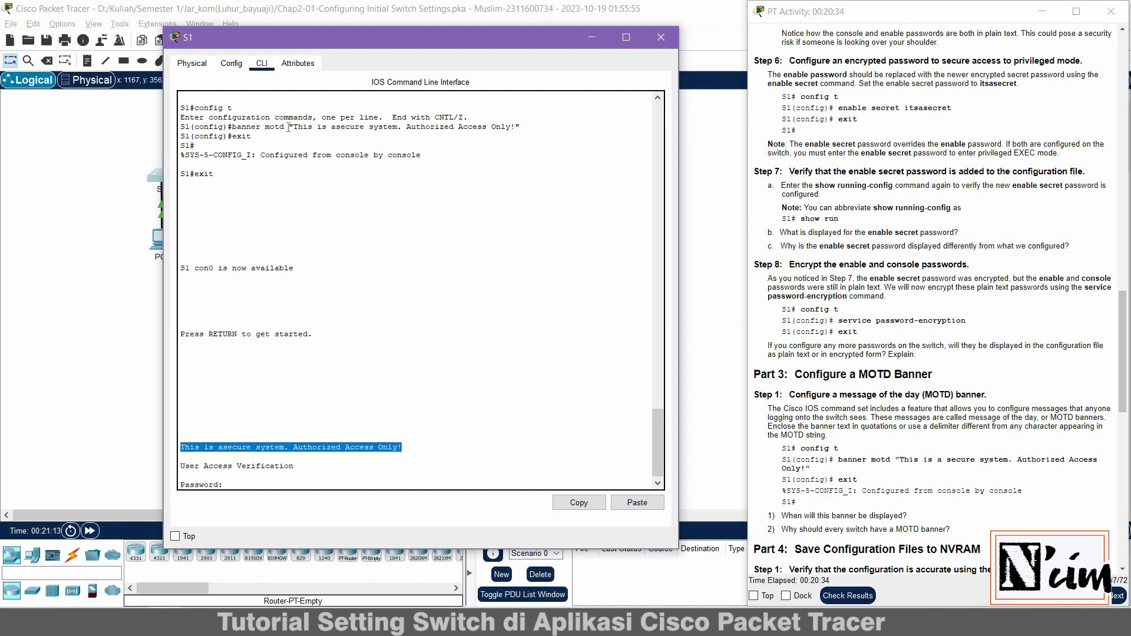
pyautogui.moveTo(288, 127); pyautogui.dragTo(534, 129)
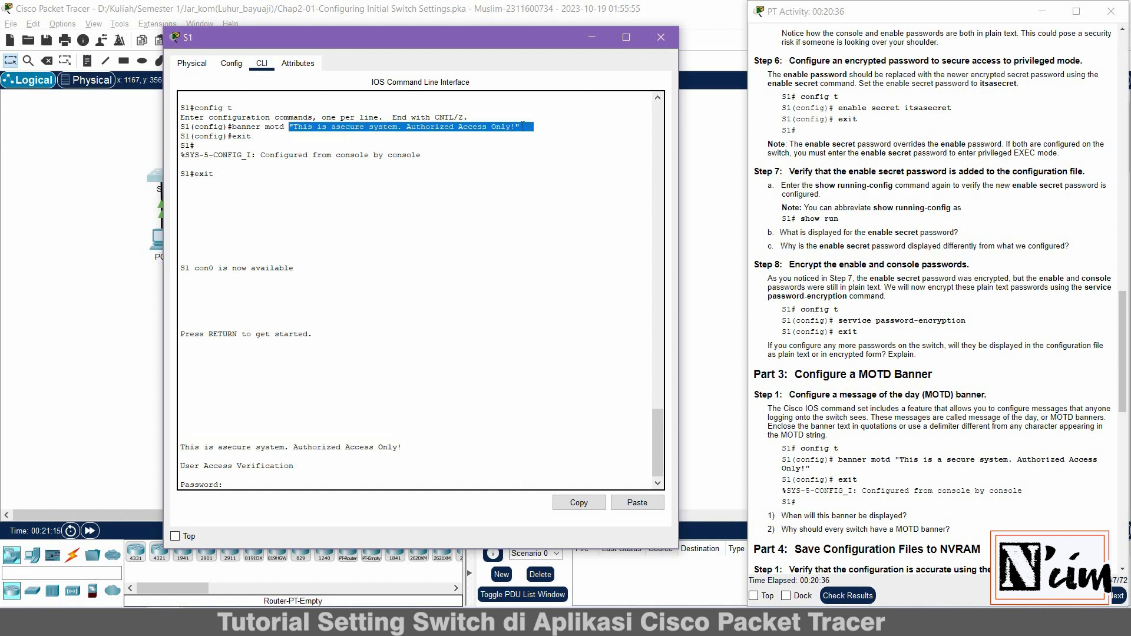
pyautogui.moveTo(402, 447); pyautogui.dragTo(179, 447)
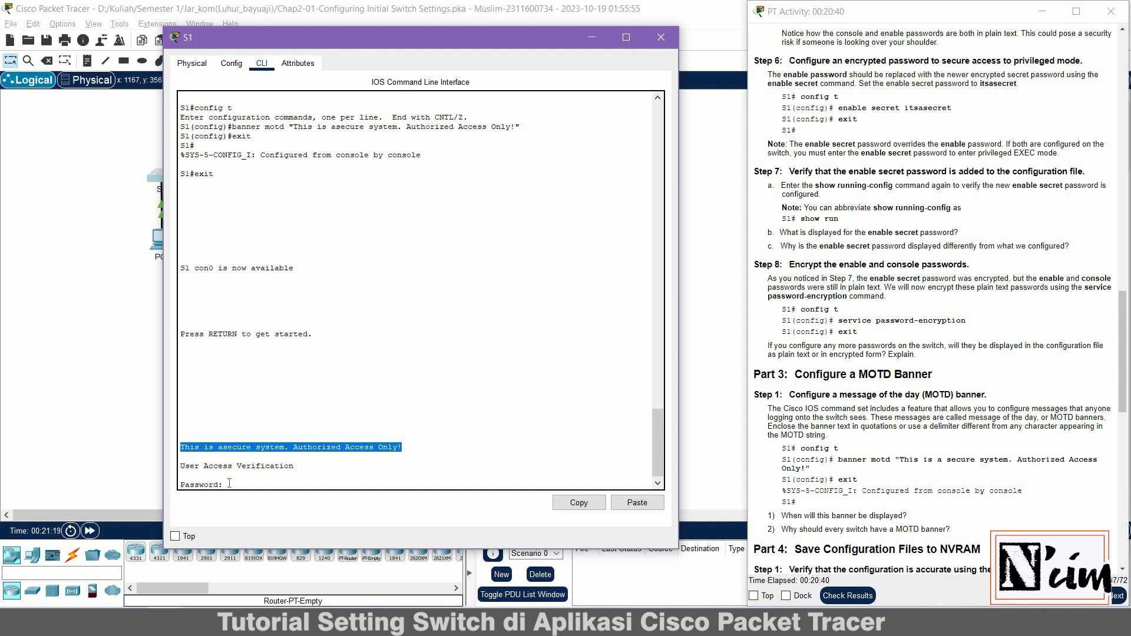
pyautogui.click(320, 472)
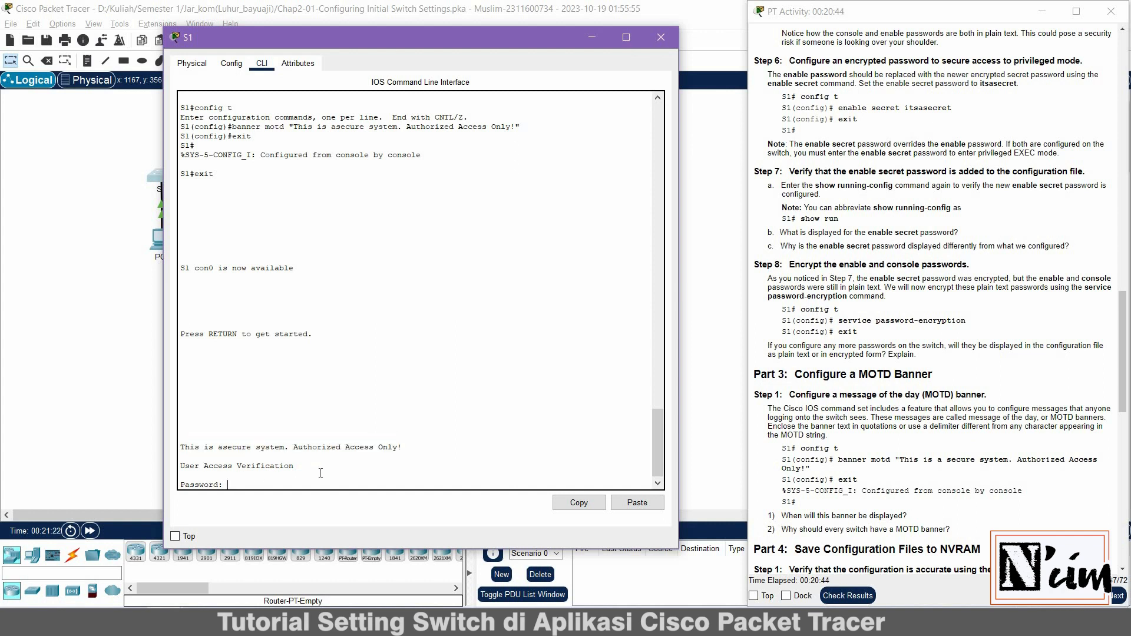
# Log in with the console password, then enable with the enable password
pyautogui.press('Return')
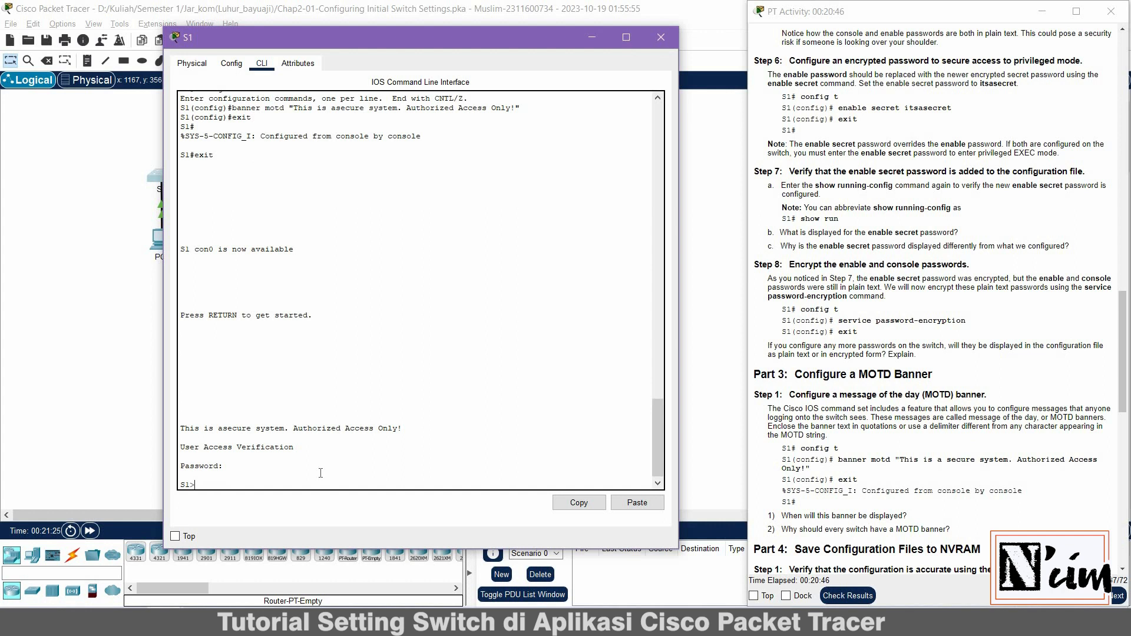
pyautogui.write('enable')
pyautogui.press('Return')
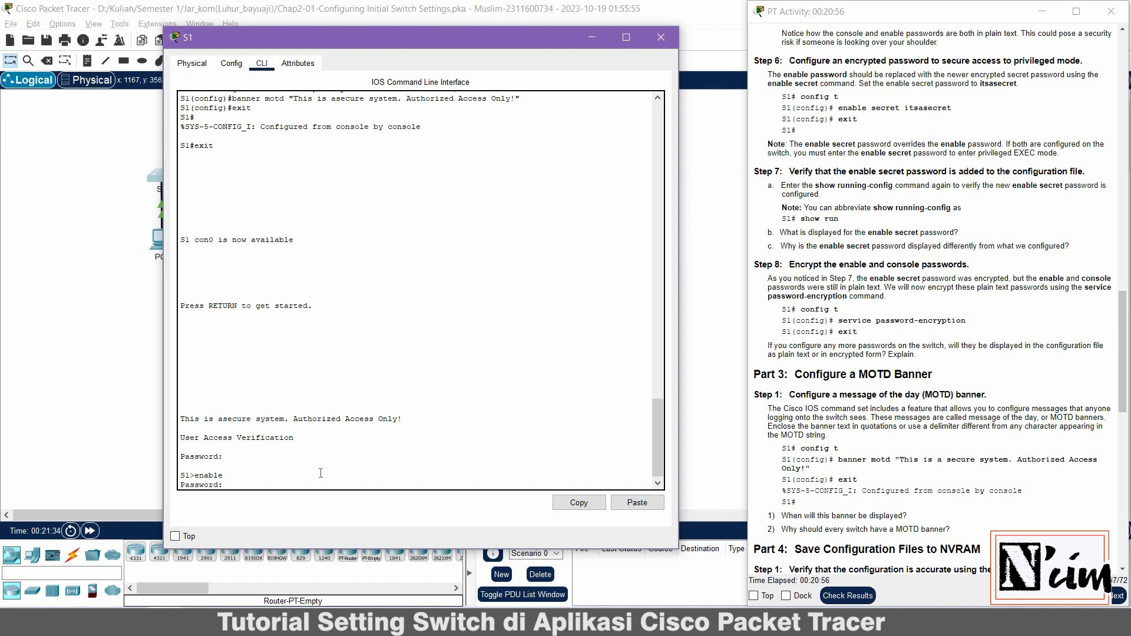
pyautogui.press('Return')
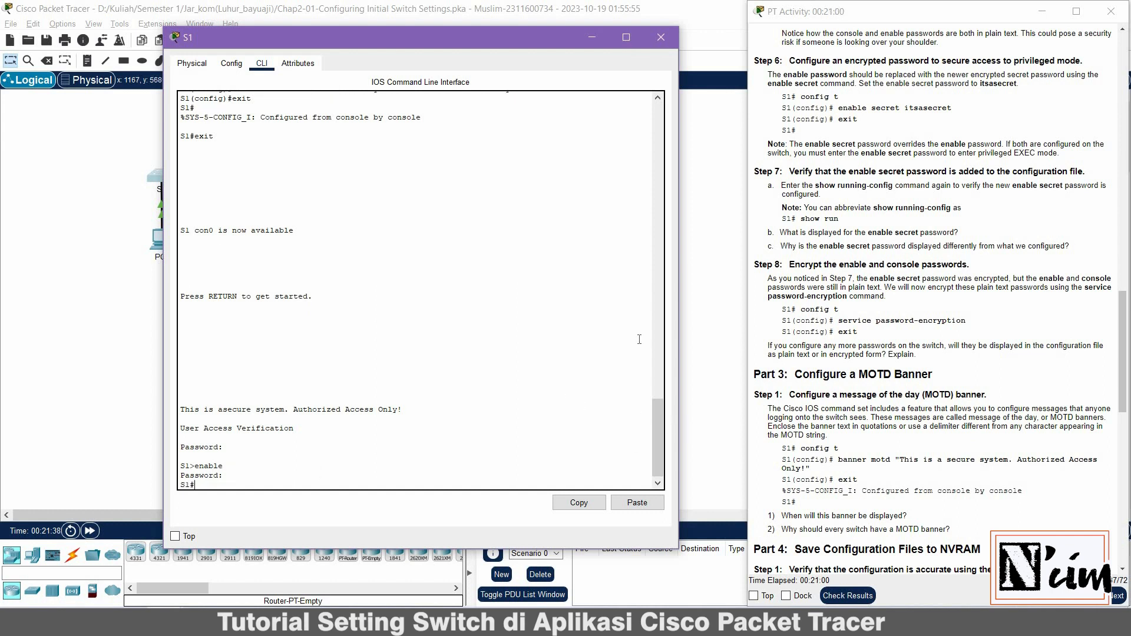
pyautogui.scroll(-3, 803, 343)
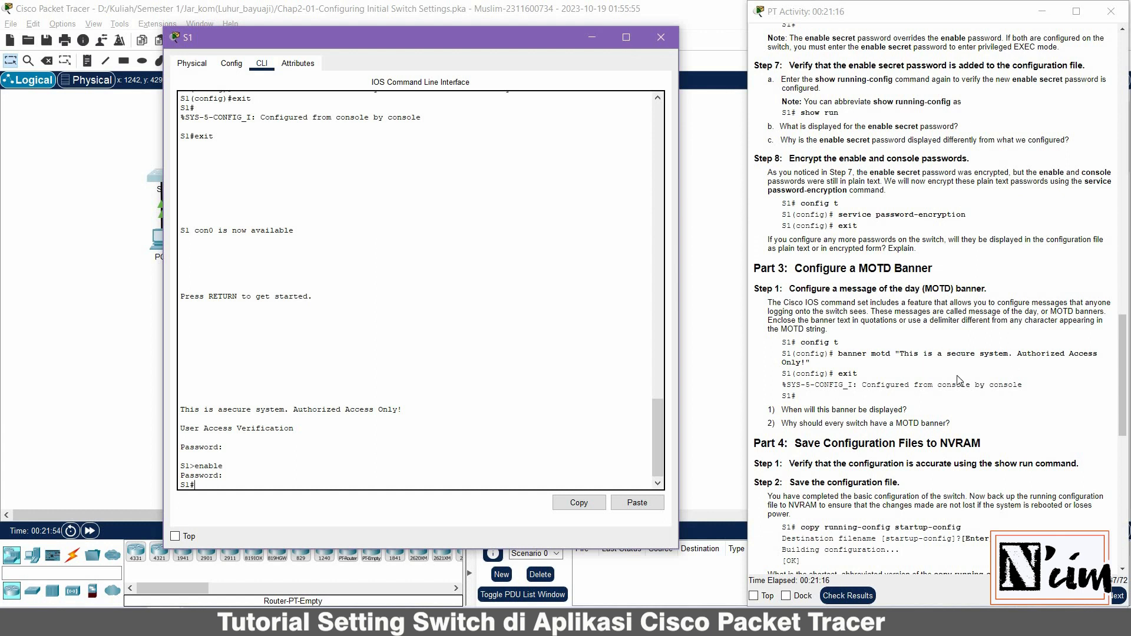
pyautogui.scroll(-3, 959, 380)
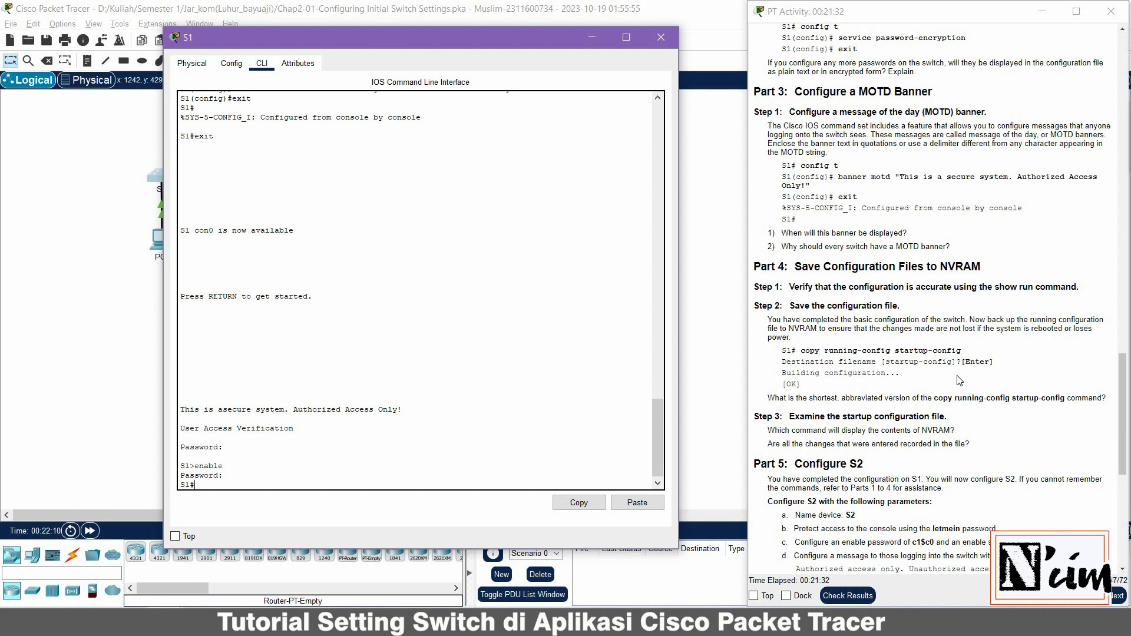
# Run show startup-config, note it is not present, then enter copy running-config startup-config
pyautogui.write('ow r')
pyautogui.press('BackSpace')
pyautogui.write('s')
pyautogui.write('tar')
pyautogui.write('tuo')
pyautogui.write('p')
pyautogui.write('-cof')
pyautogui.write('nfig')
pyautogui.press('Return')
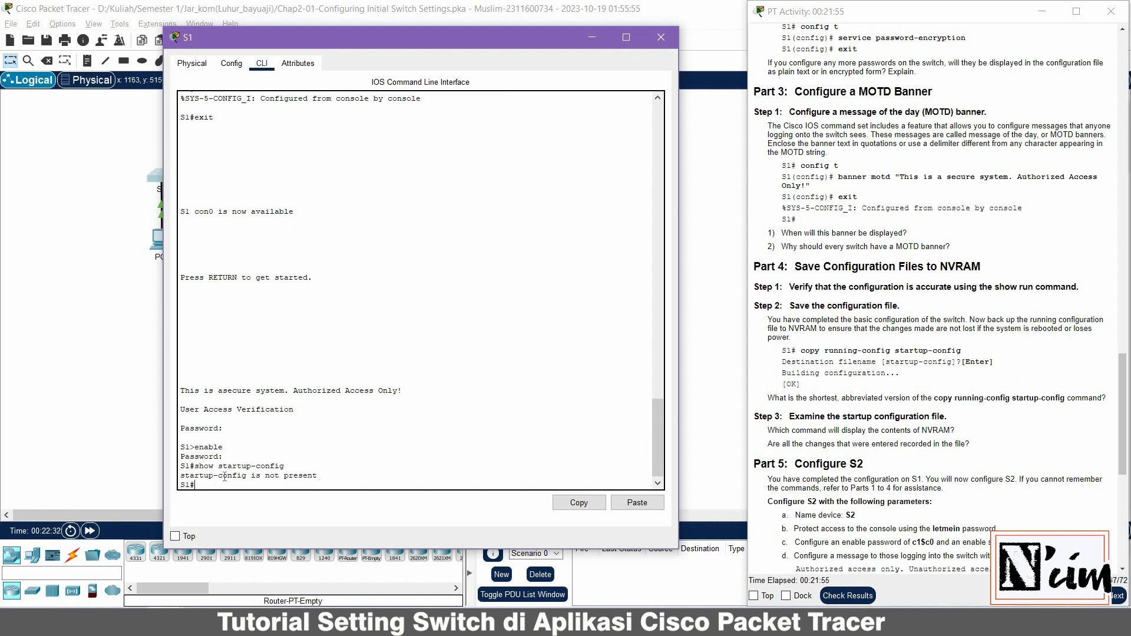
pyautogui.moveTo(318, 476); pyautogui.dragTo(181, 476)
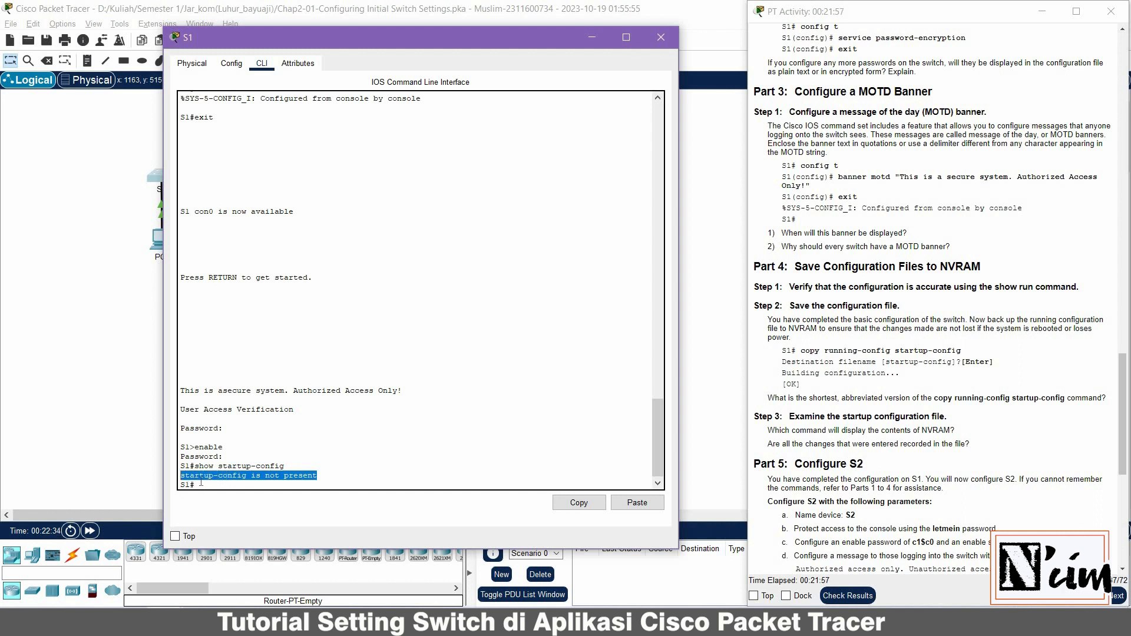
pyautogui.click(201, 483)
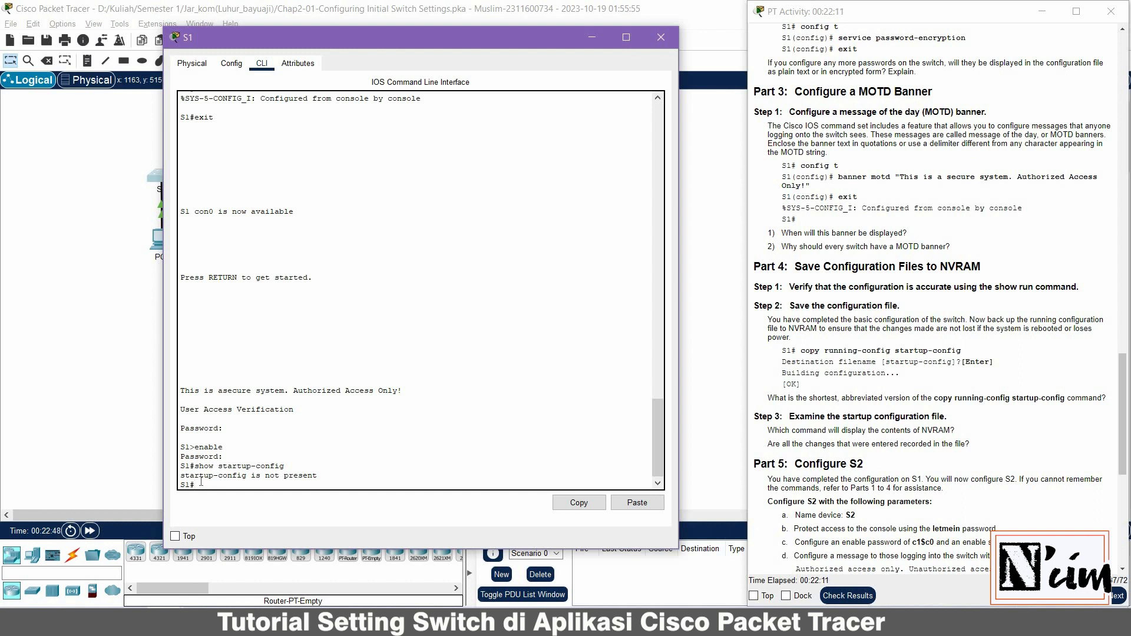
pyautogui.write('copy running-config startup-config')
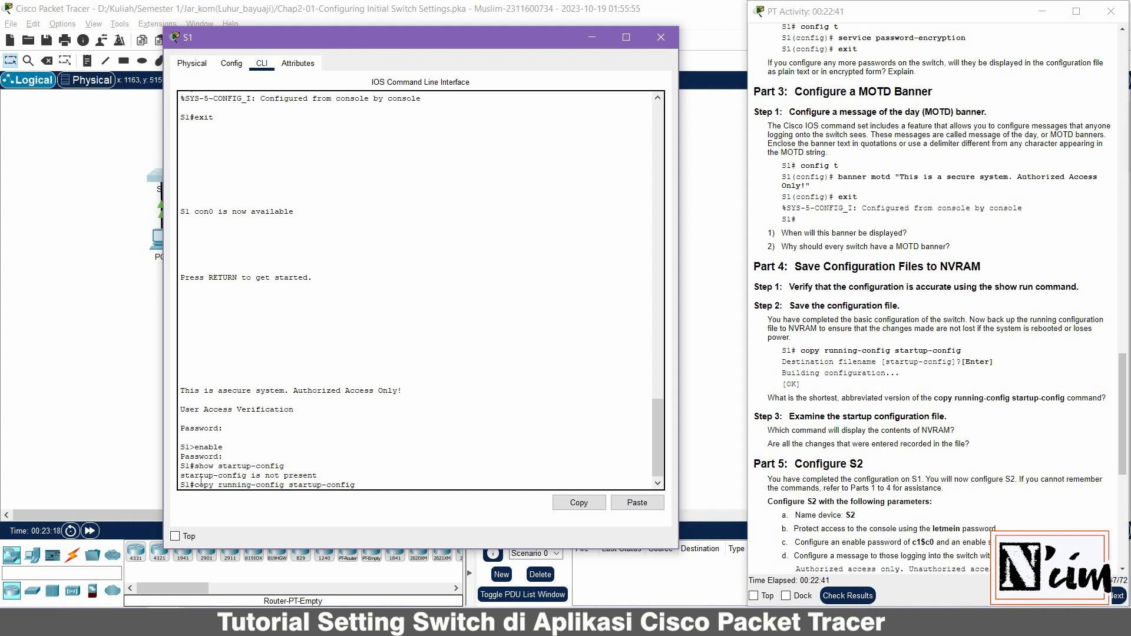
# Copy S1's running-config to startup-config under the default filename, then begin typing show startup-config
pyautogui.press('Return')
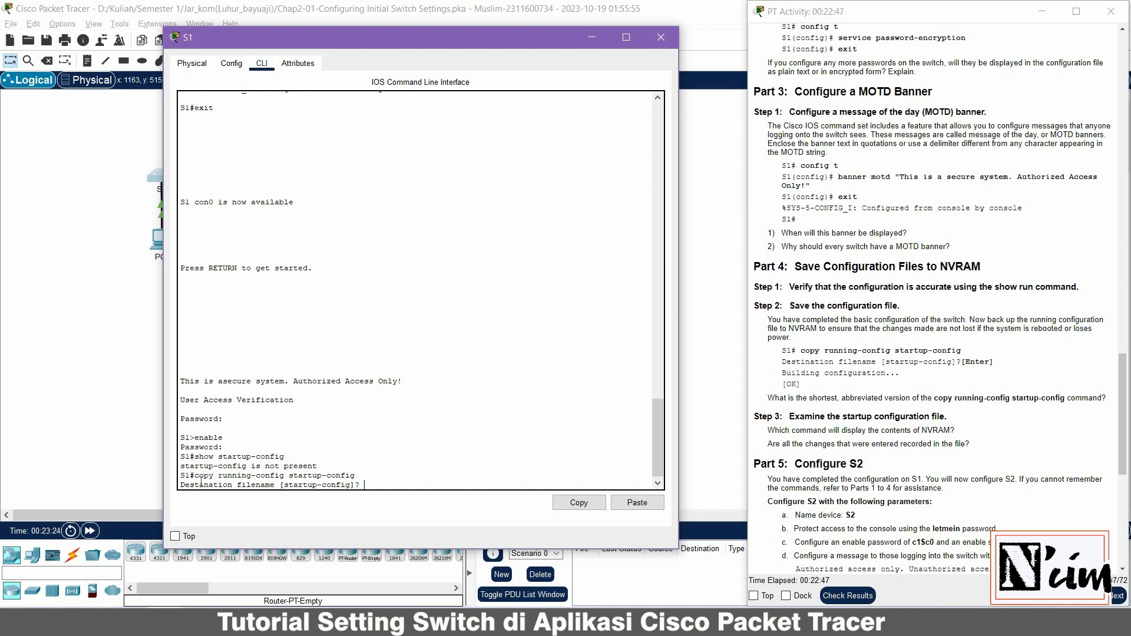
pyautogui.press('Return')
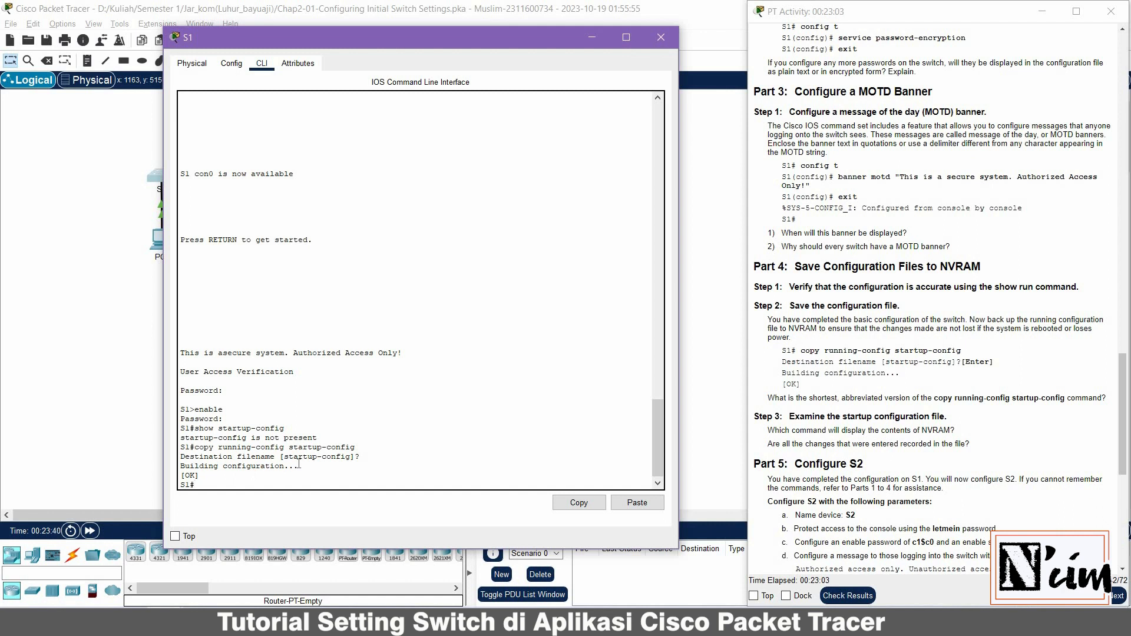
pyautogui.write('ow')
pyautogui.write(' str')
pyautogui.write('rt')
pyautogui.write('up')
pyautogui.write('-config')
# Display S1's saved startup-config through to end, including hostname S1, MOTD banner and type 7 console password
pyautogui.press('Return')
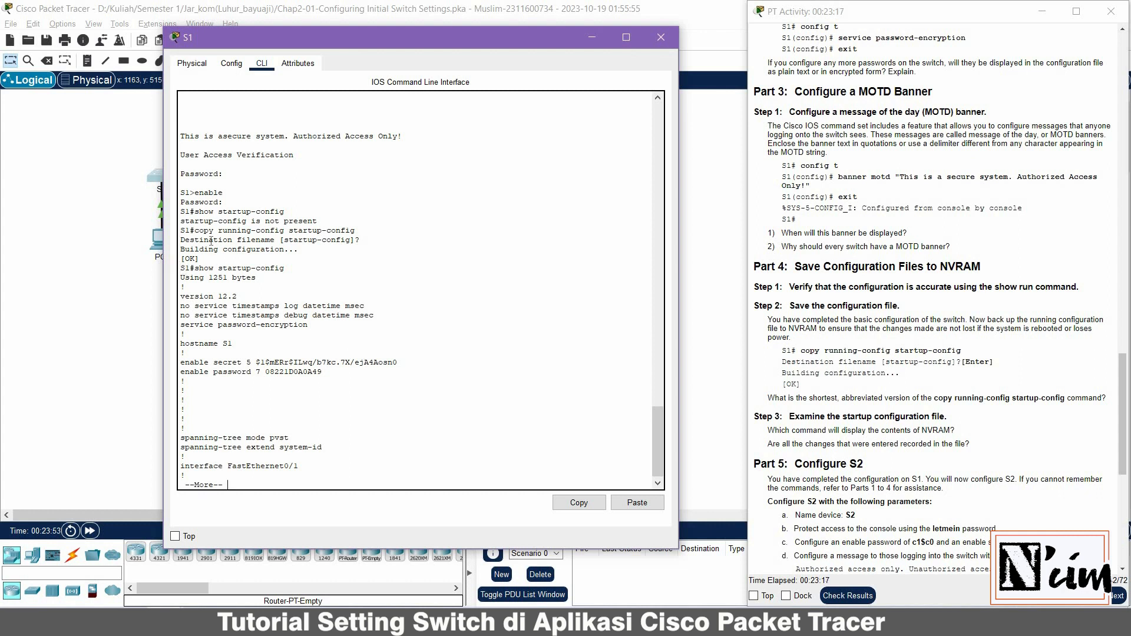
pyautogui.moveTo(317, 221); pyautogui.dragTo(181, 222)
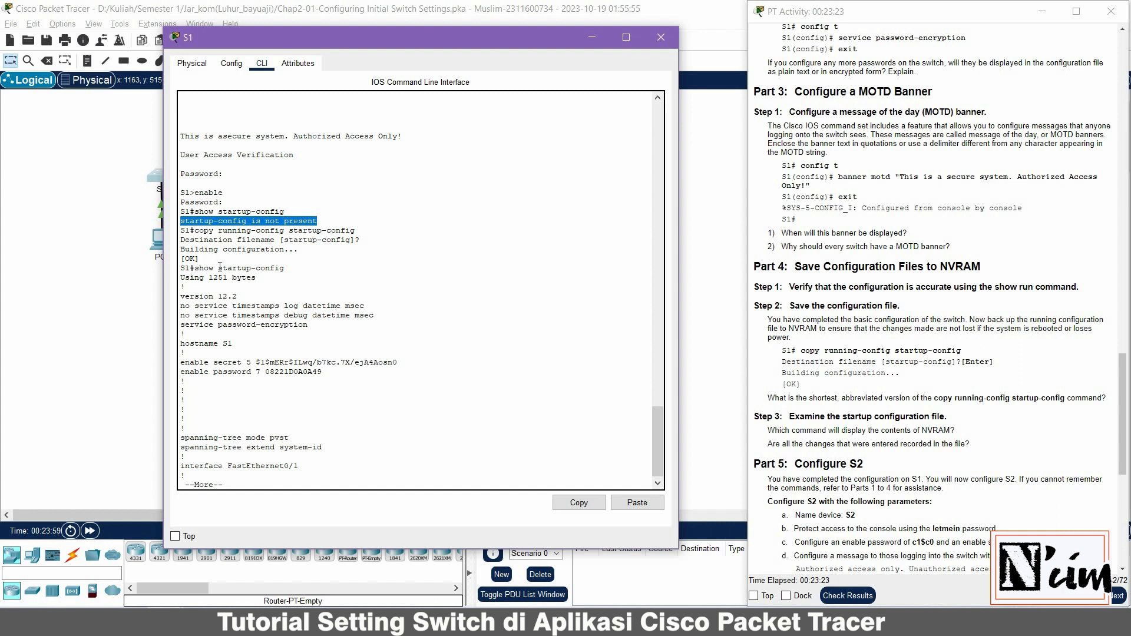
pyautogui.moveTo(199, 268); pyautogui.dragTo(284, 268)
pyautogui.click(246, 468)
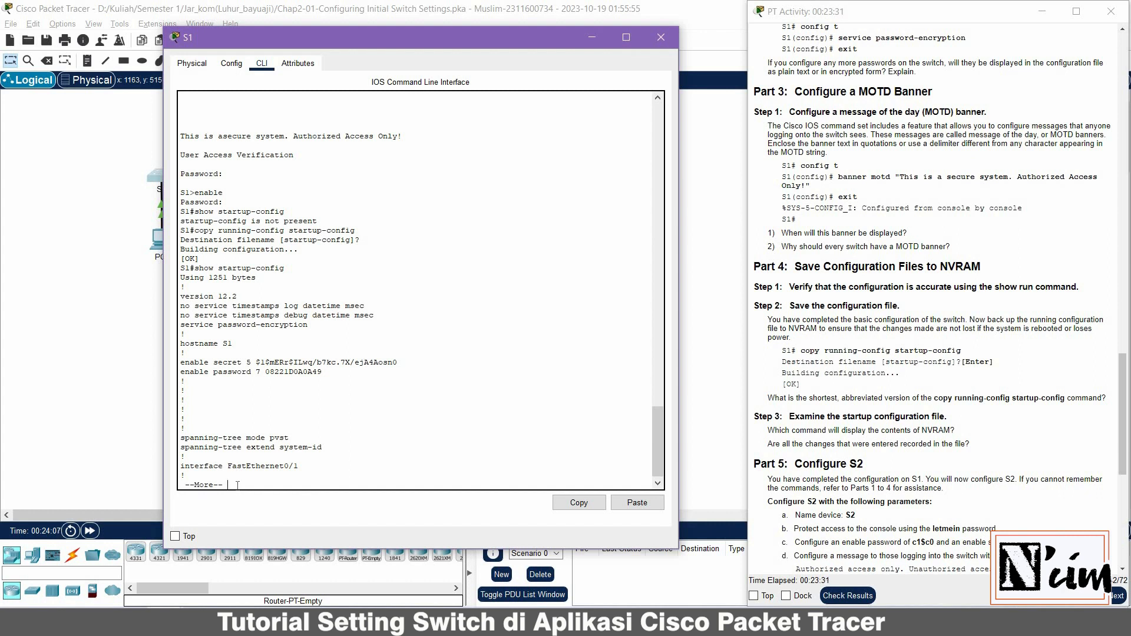
pyautogui.press('space')
pyautogui.press('space')
pyautogui.press('space')
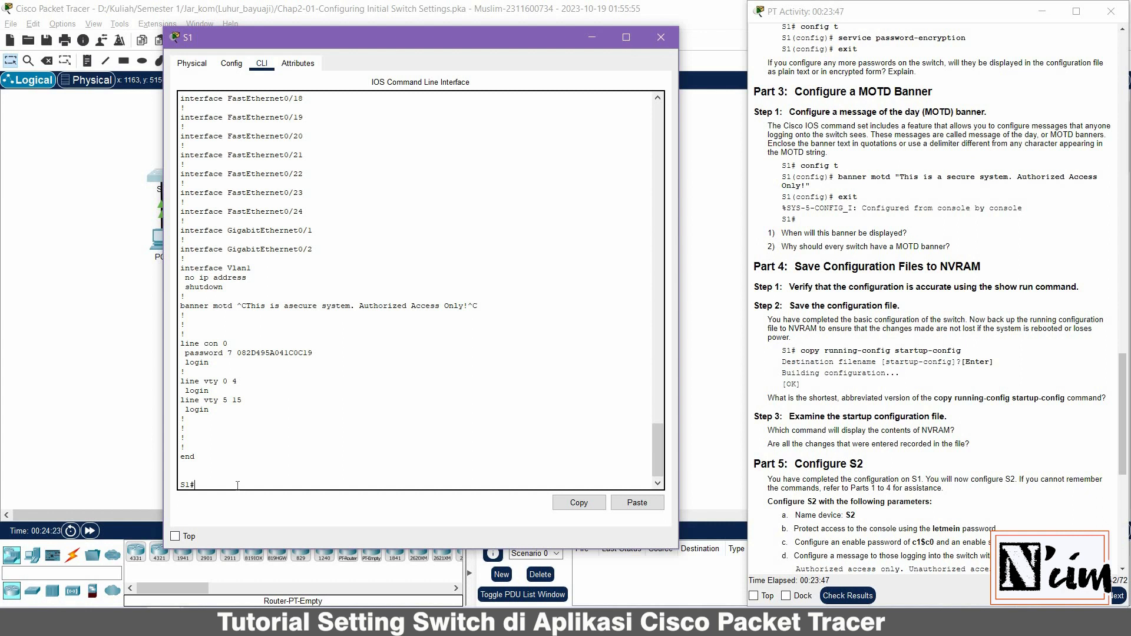
# Close S1's window and open switch S2's device window, moved to the left
pyautogui.click(666, 42)
pyautogui.scroll(20, 1028, 327)
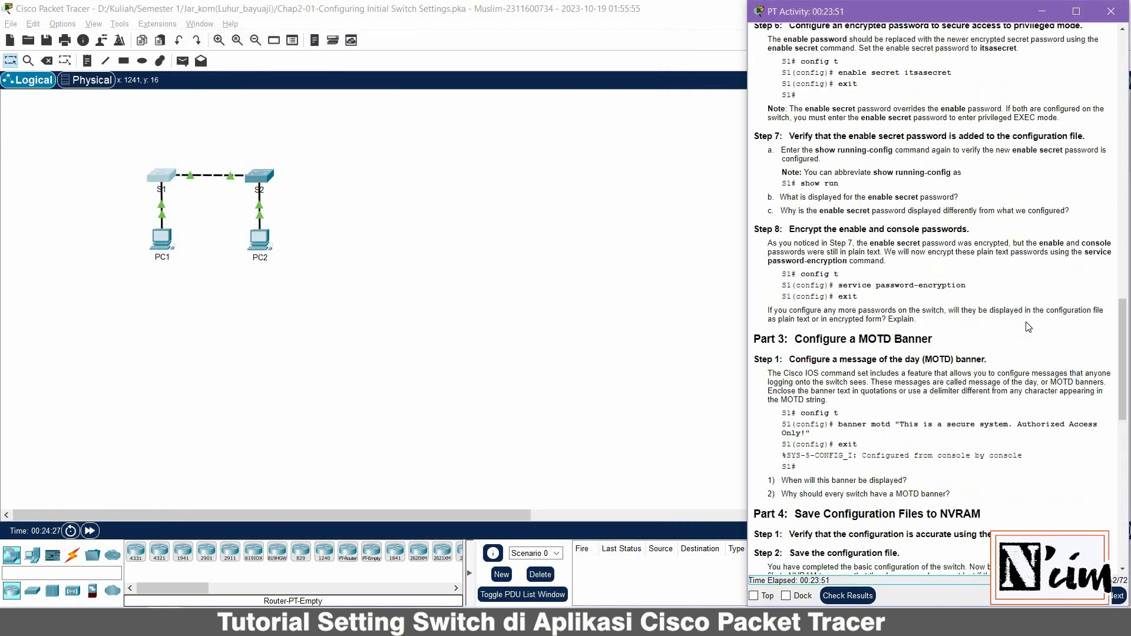
pyautogui.scroll(3, 1028, 326)
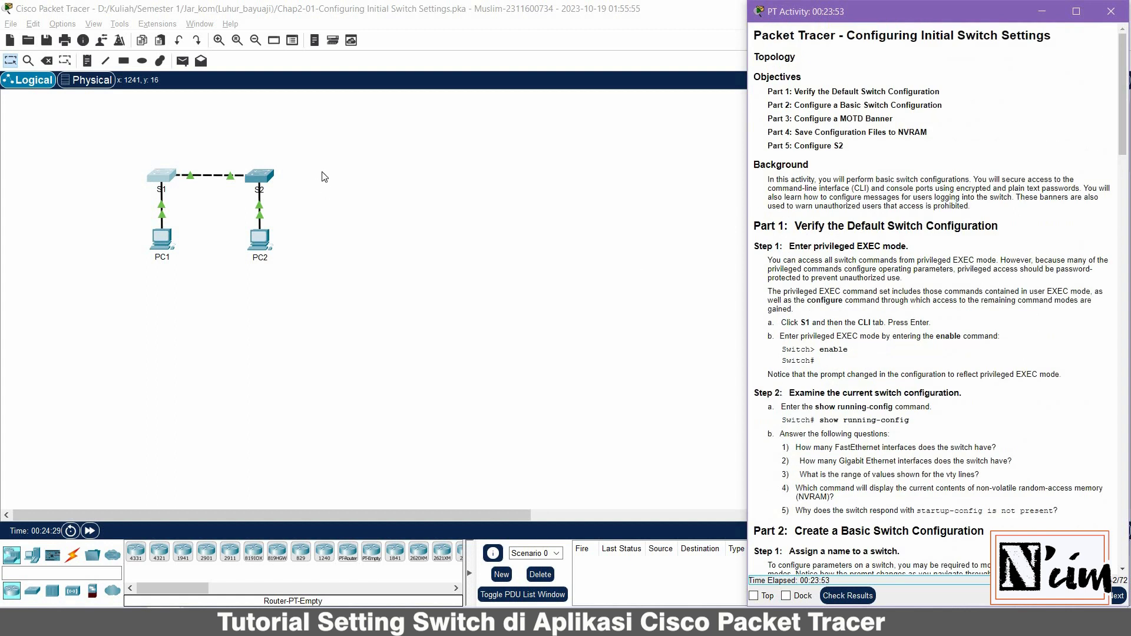
pyautogui.click(254, 177)
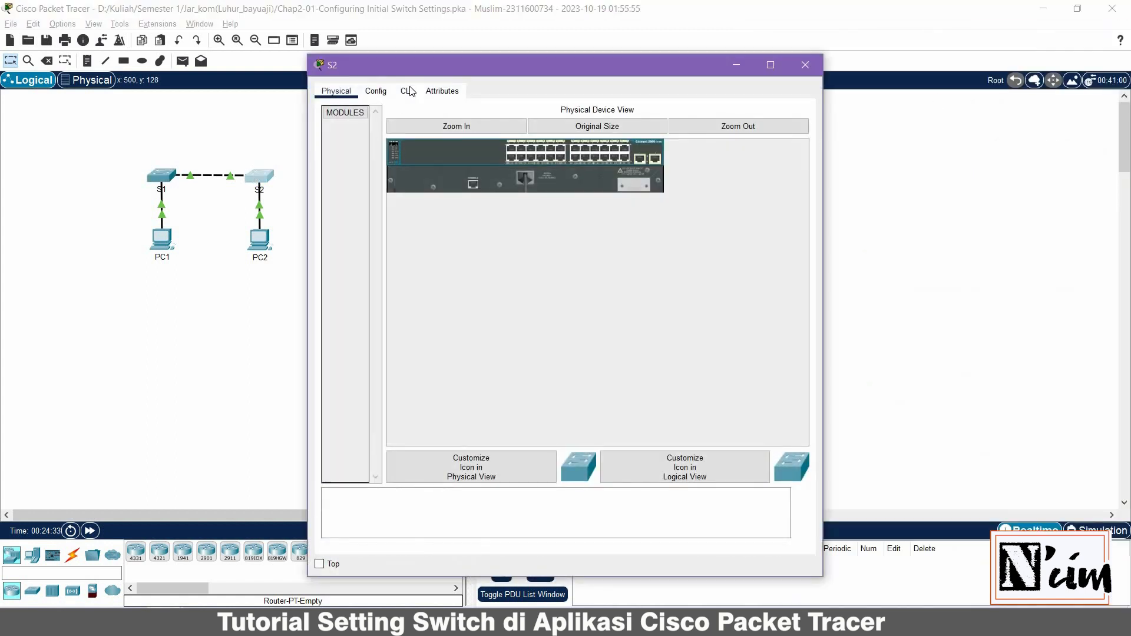
pyautogui.moveTo(432, 74); pyautogui.dragTo(268, 59)
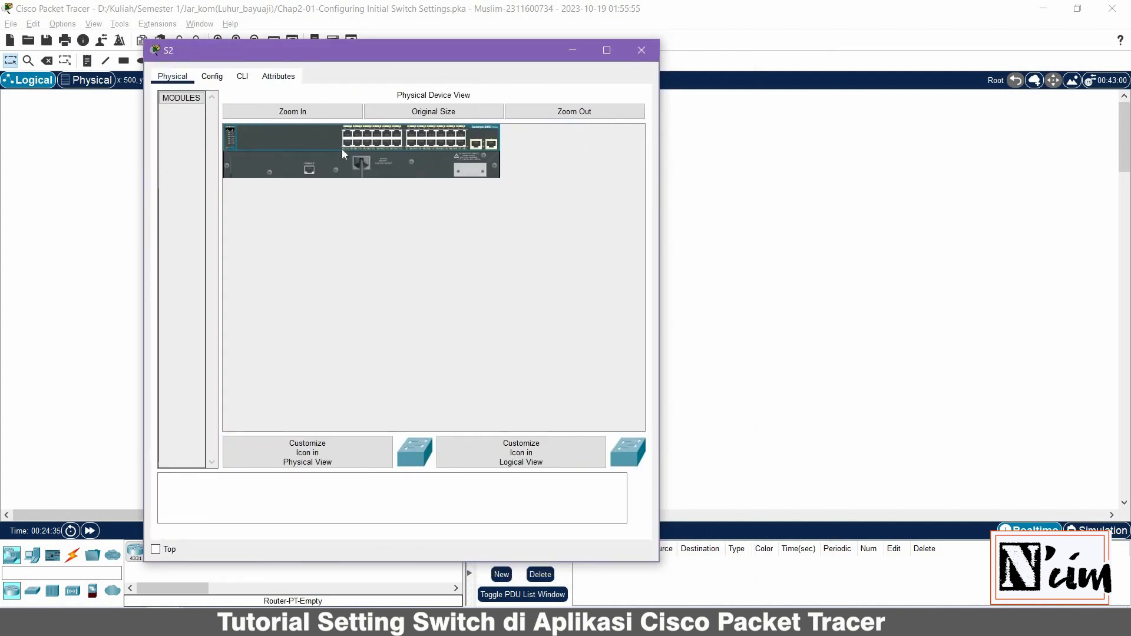
pyautogui.hotkey('alt', 'Tab')
pyautogui.hotkey('alt', 'Tab')
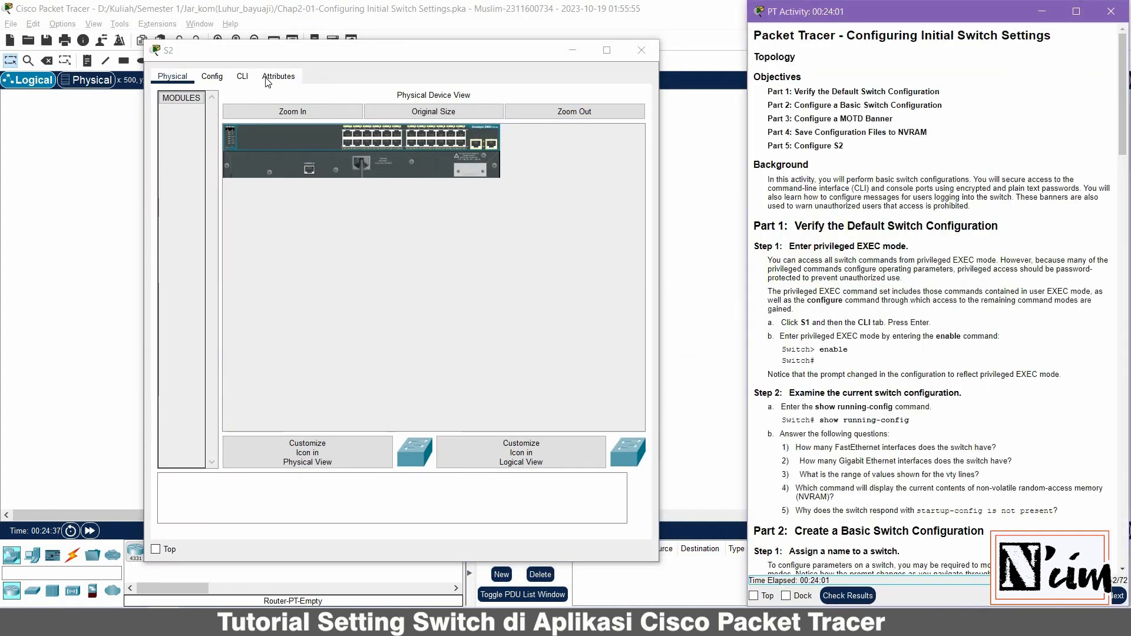
# Bring up S2's CLI at the Switch> prompt and type enable
pyautogui.click(243, 77)
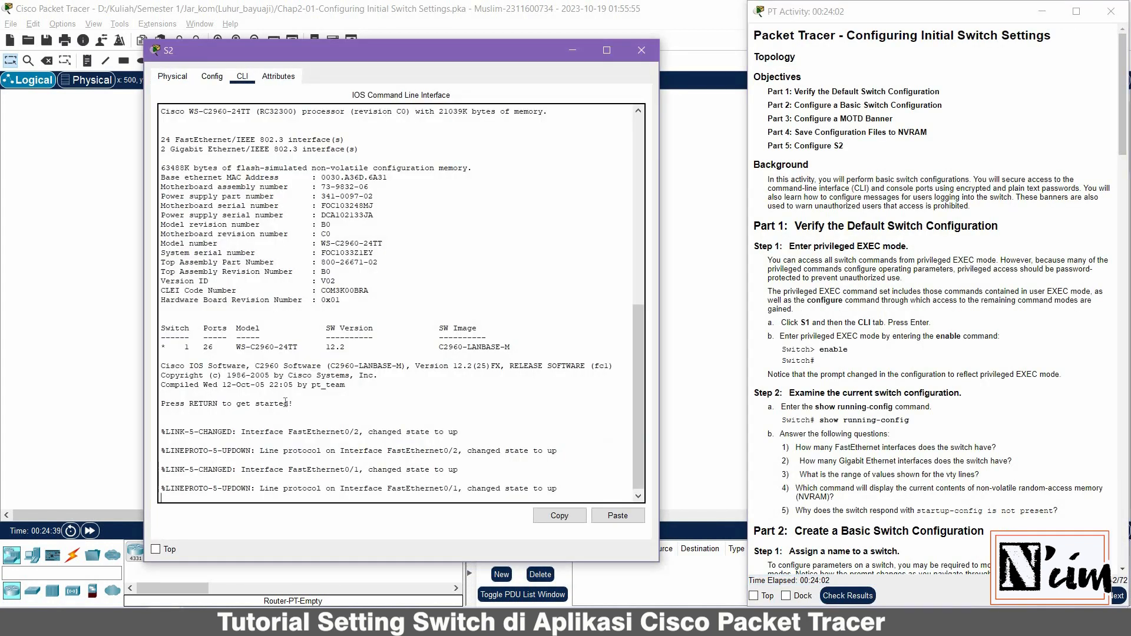
pyautogui.press('Return')
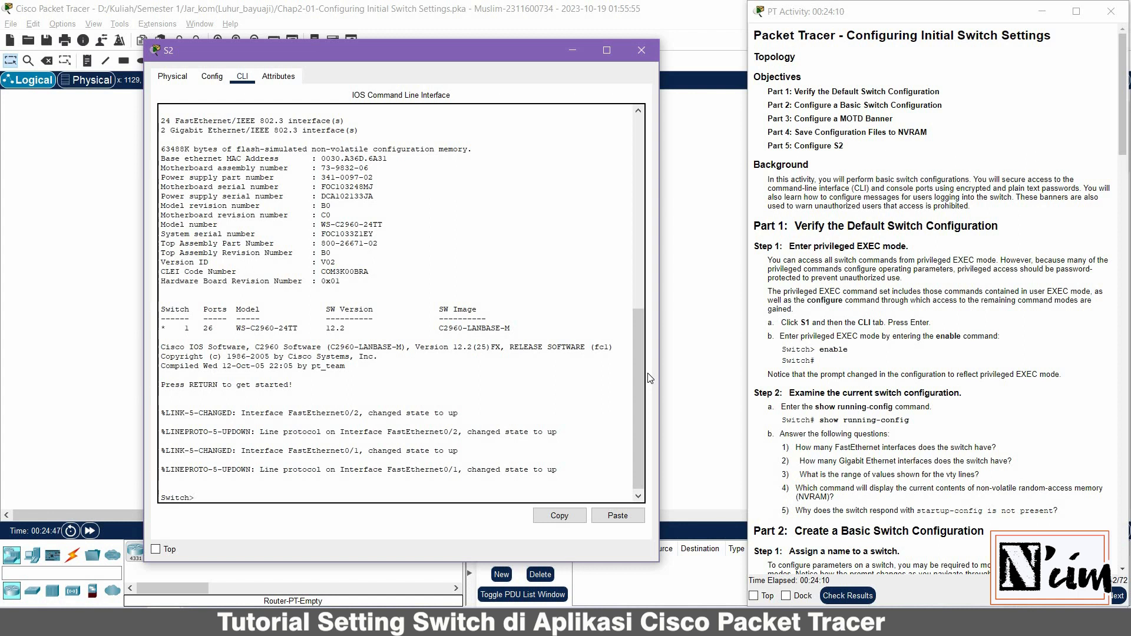
pyautogui.write('enable')
# Enter privileged mode on S2 and page through show running-config: 1080 bytes, hostname Switch, vty lines 0–15
pyautogui.press('Return')
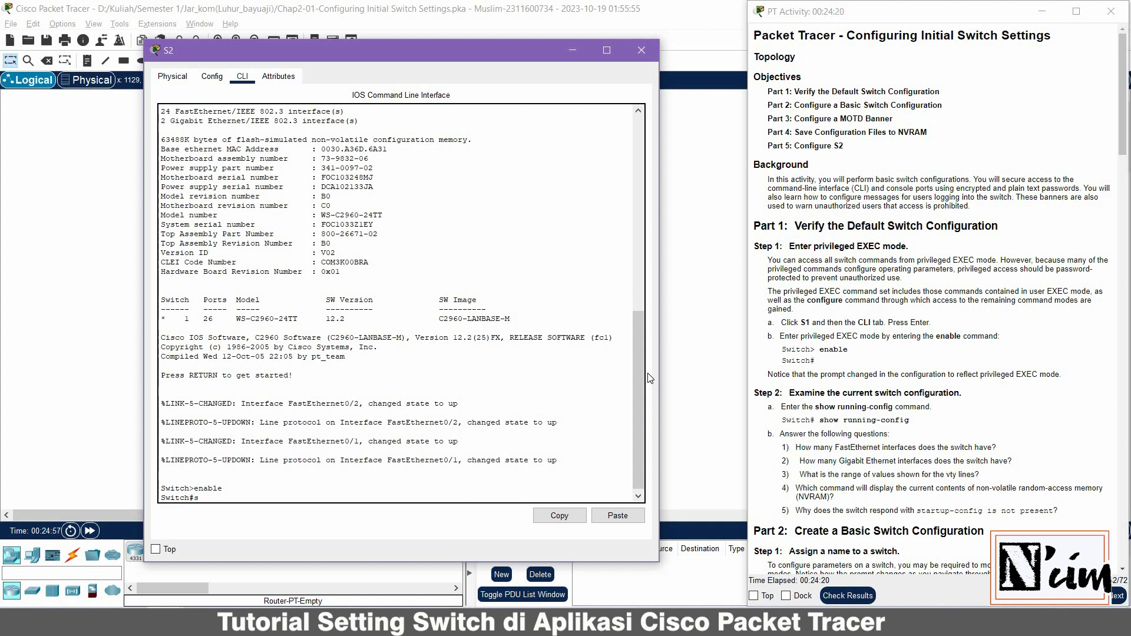
pyautogui.write('how running-config')
pyautogui.press('Return')
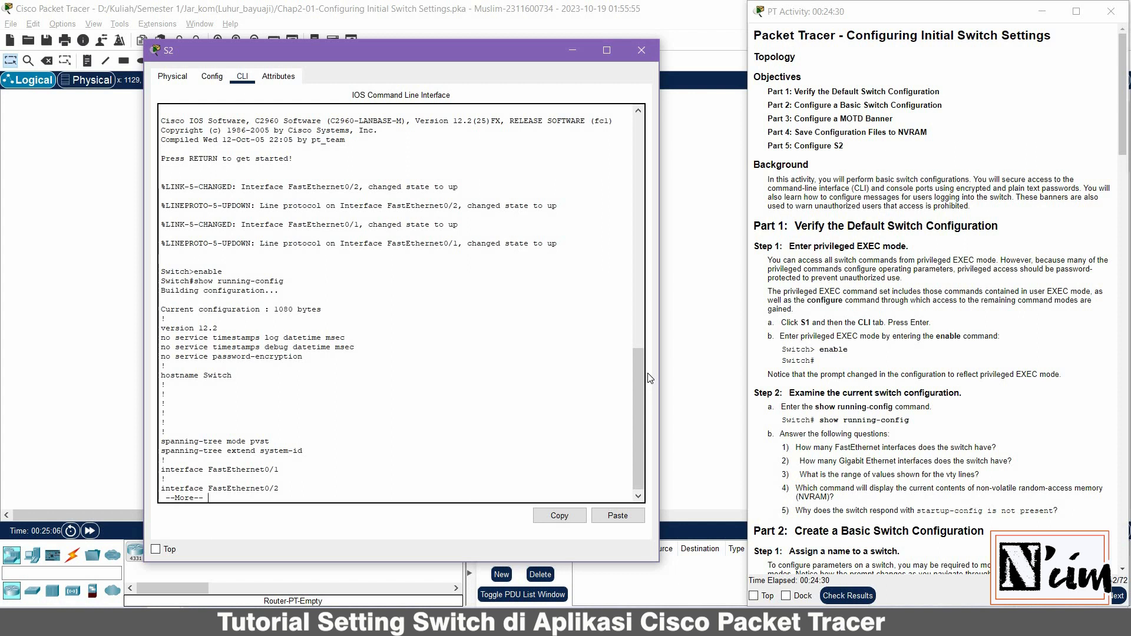
pyautogui.press('space')
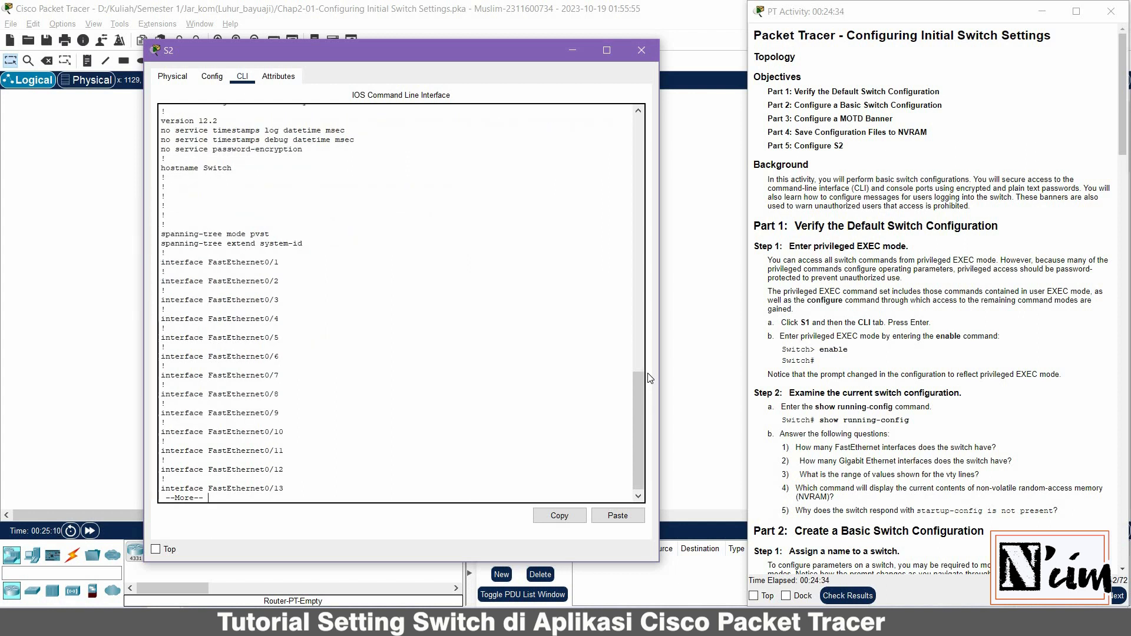
pyautogui.press('space')
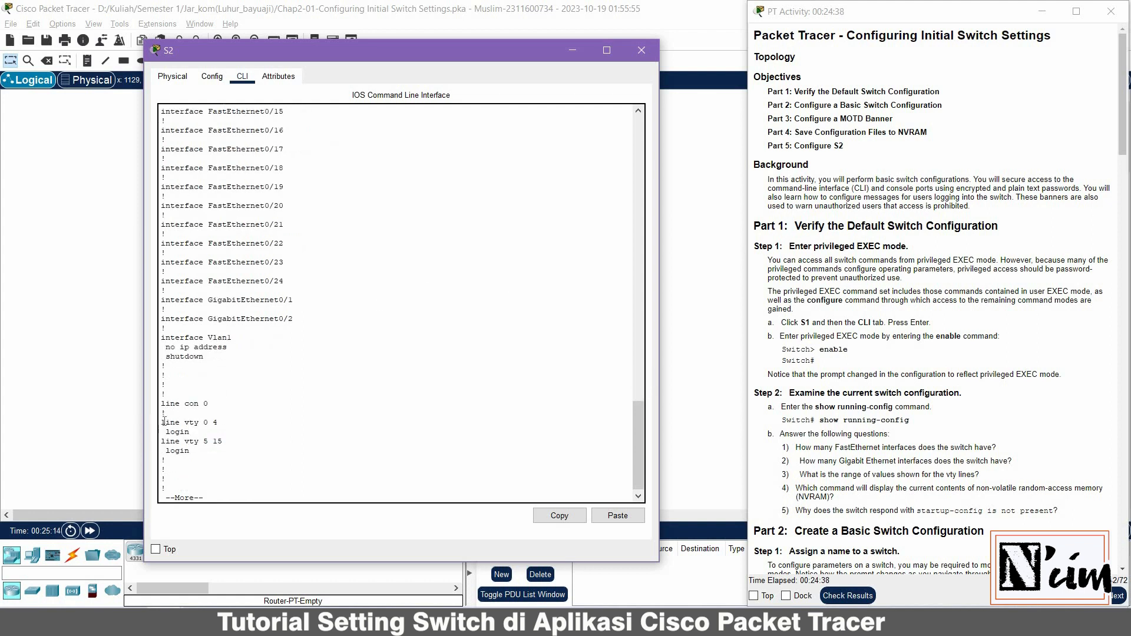
pyautogui.moveTo(160, 422); pyautogui.dragTo(234, 453)
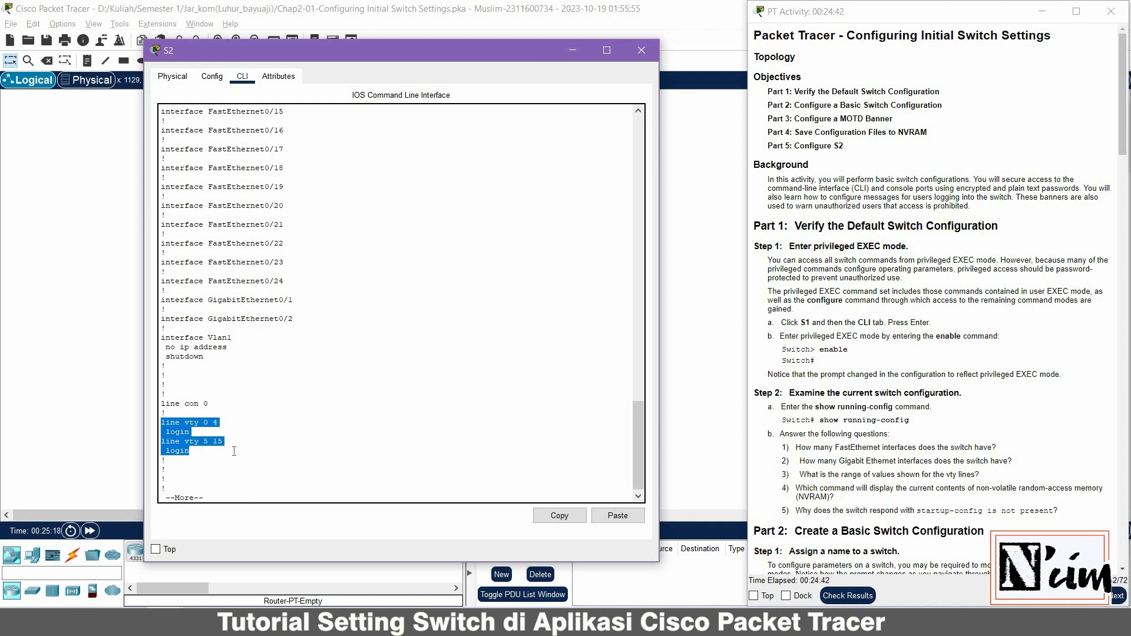
pyautogui.click(229, 452)
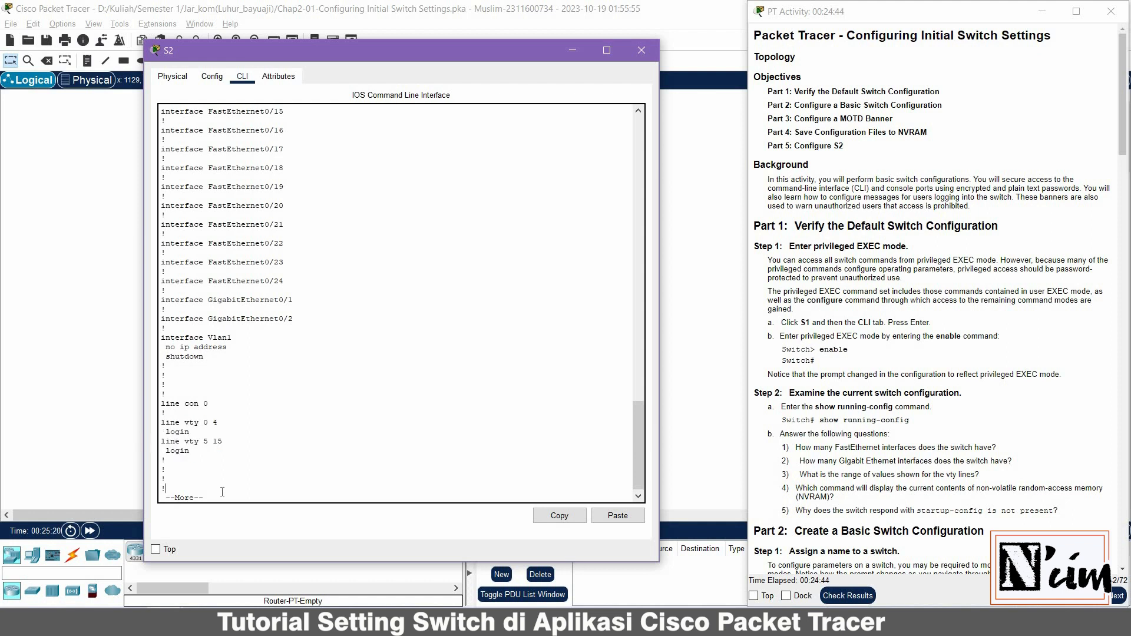
pyautogui.press('space')
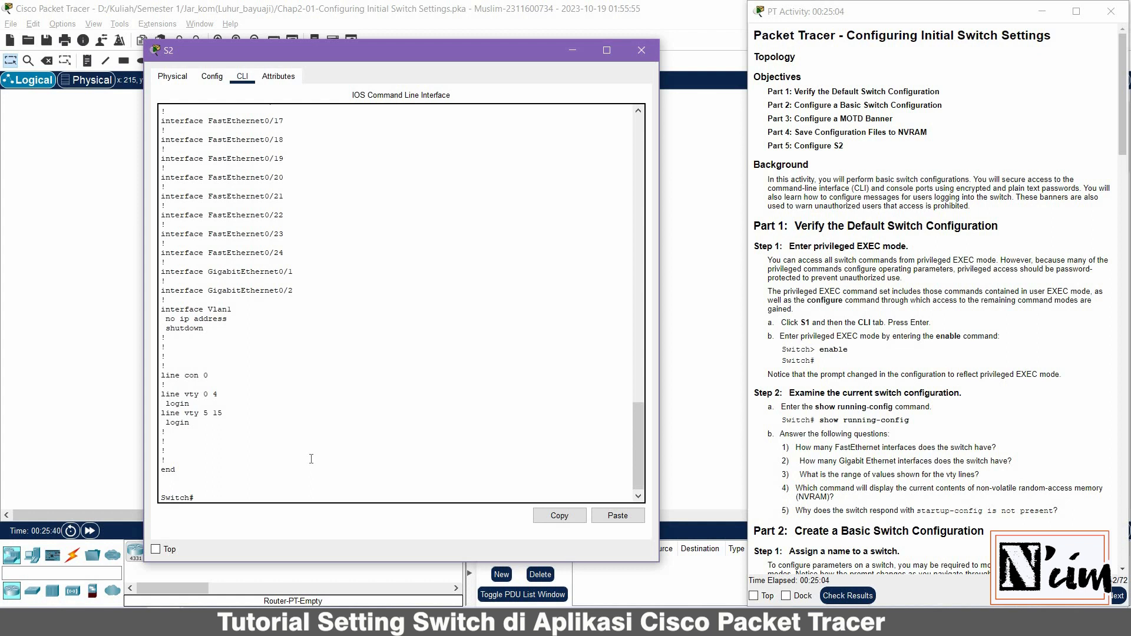
pyautogui.write('show starup-config')
# Correct the mistyped command and run show startup-config on S2, which reports startup-config is not present
pyautogui.press('Return')
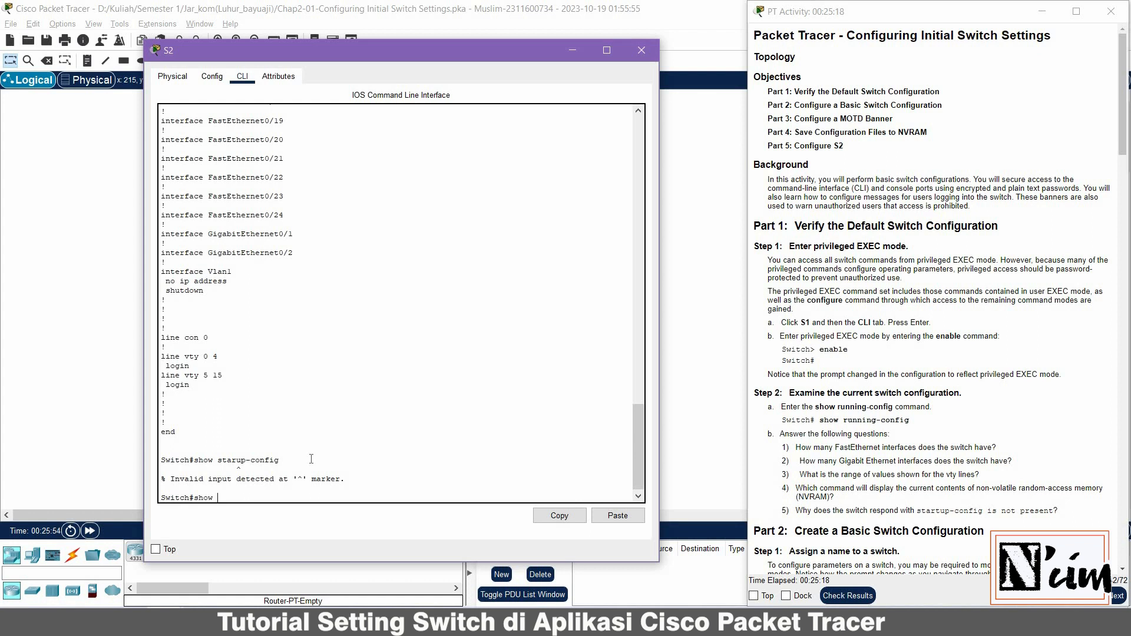
pyautogui.write('show')
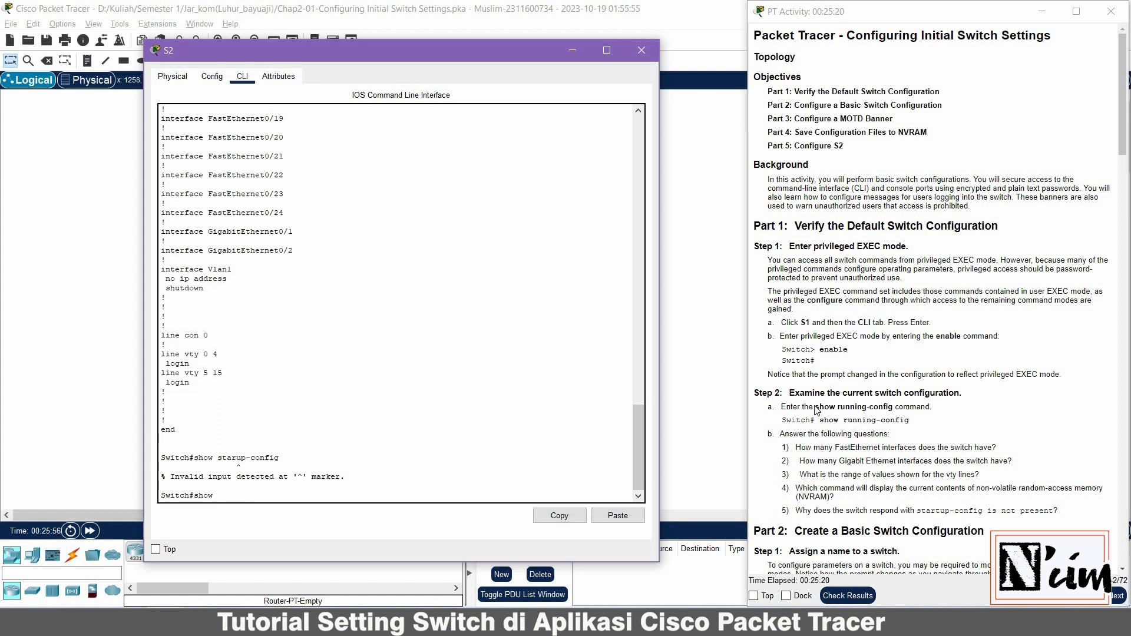
pyautogui.scroll(-2, 816, 410)
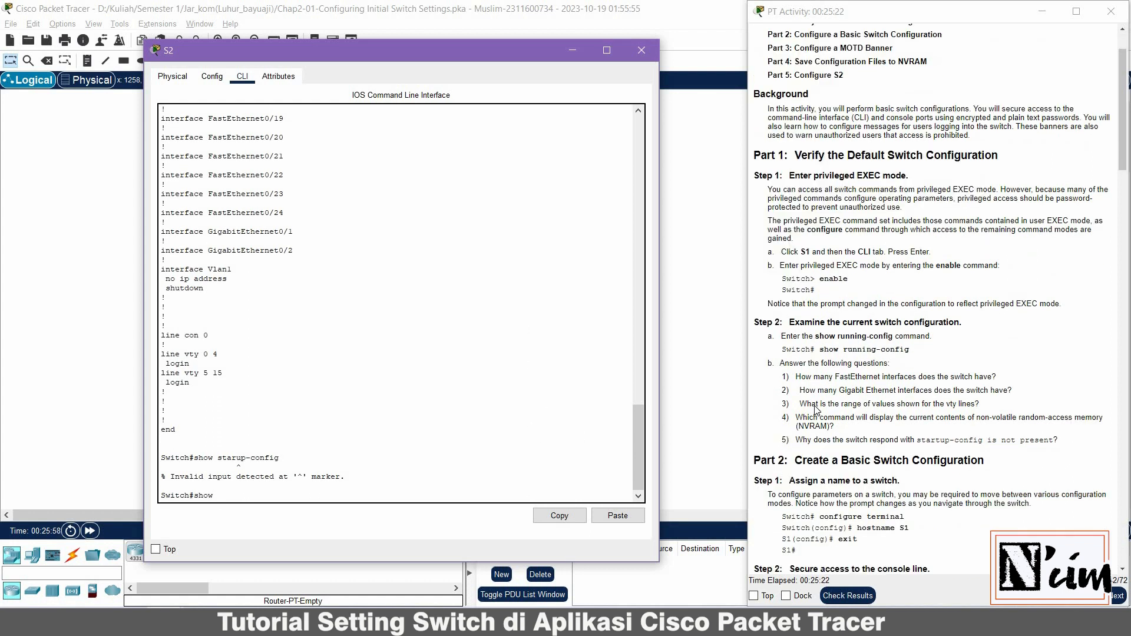
pyautogui.write('running')
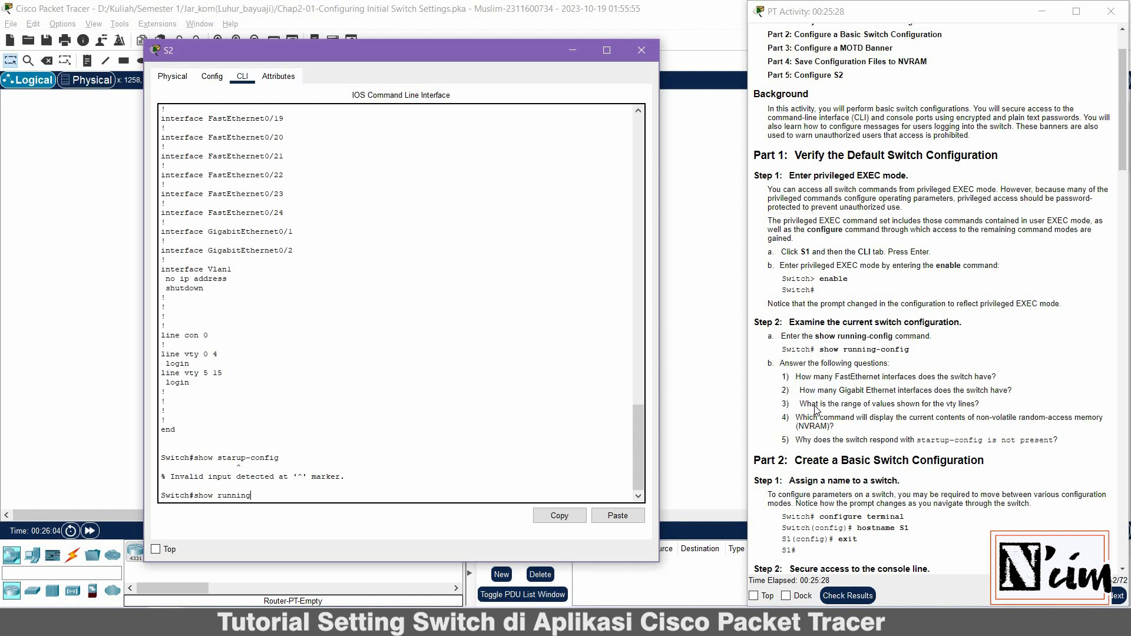
pyautogui.press('BackSpace')
pyautogui.press('BackSpace')
pyautogui.press('BackSpace')
pyautogui.press('BackSpace')
pyautogui.press('BackSpace')
pyautogui.press('BackSpace')
pyautogui.press('BackSpace')
pyautogui.write('startup-co')
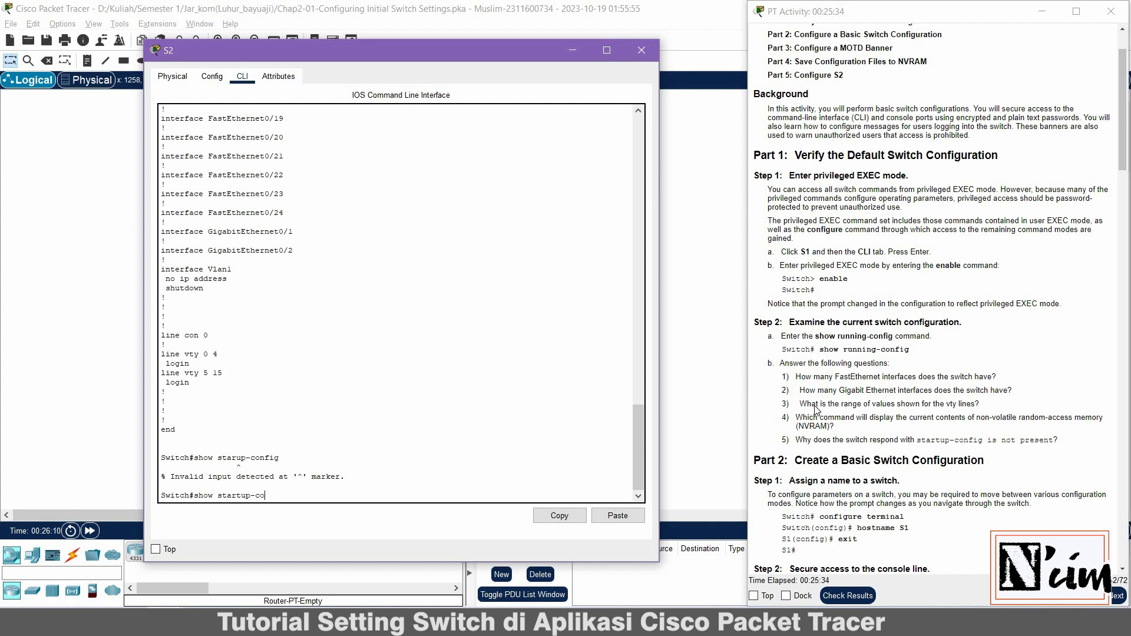
pyautogui.write('nfig')
pyautogui.press('Return')
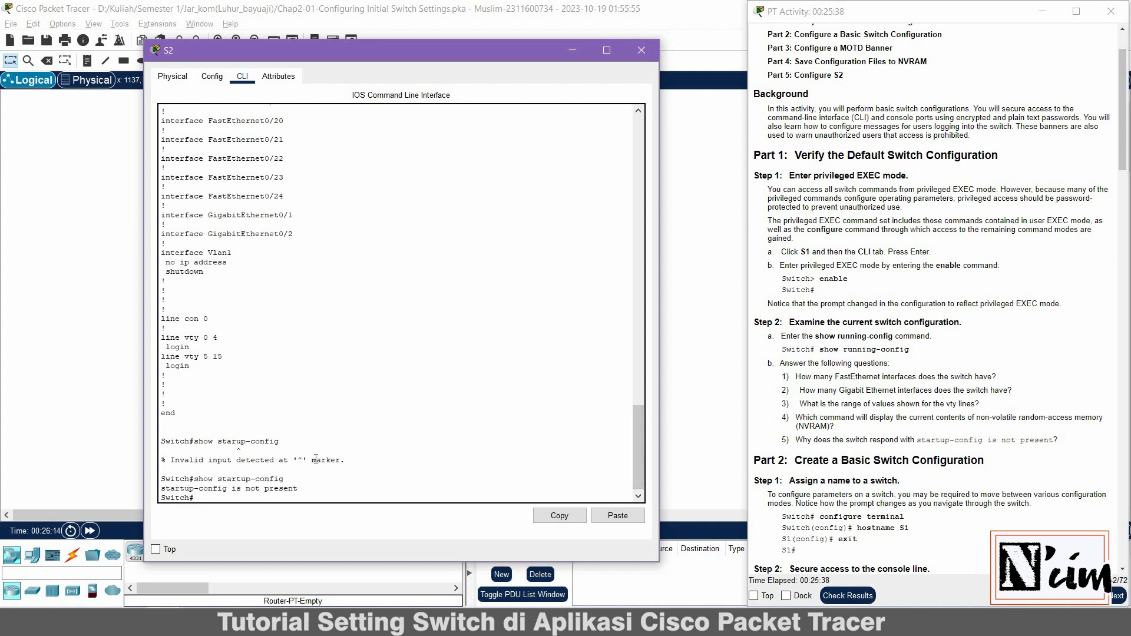
pyautogui.moveTo(304, 495); pyautogui.dragTo(160, 489)
pyautogui.click(220, 496)
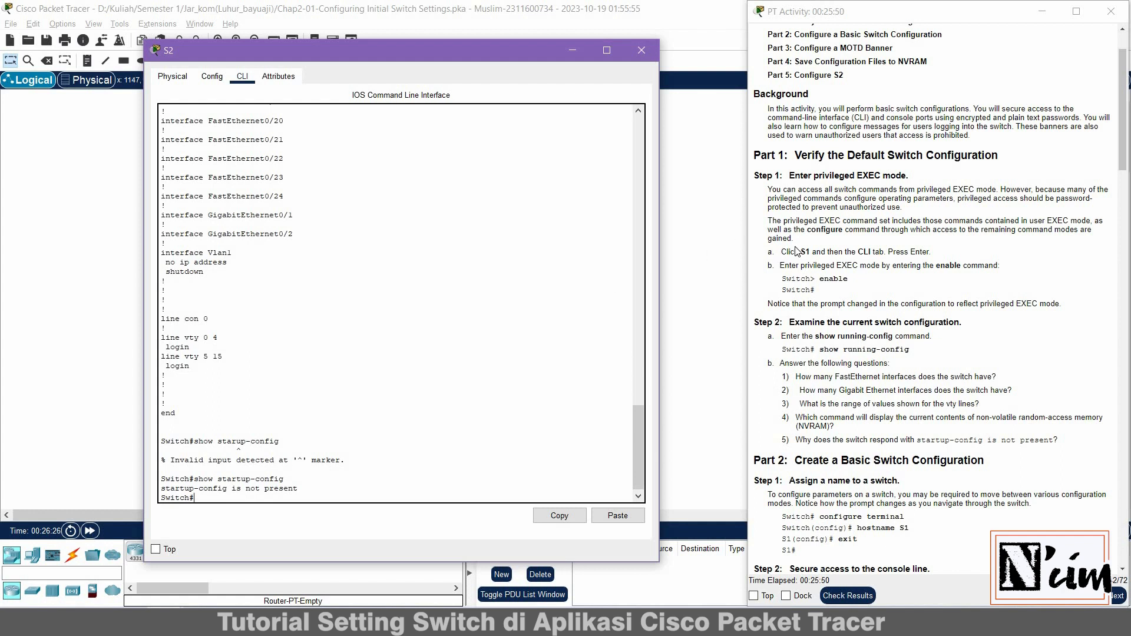
pyautogui.scroll(-3, 799, 247)
pyautogui.scroll(-4, 799, 248)
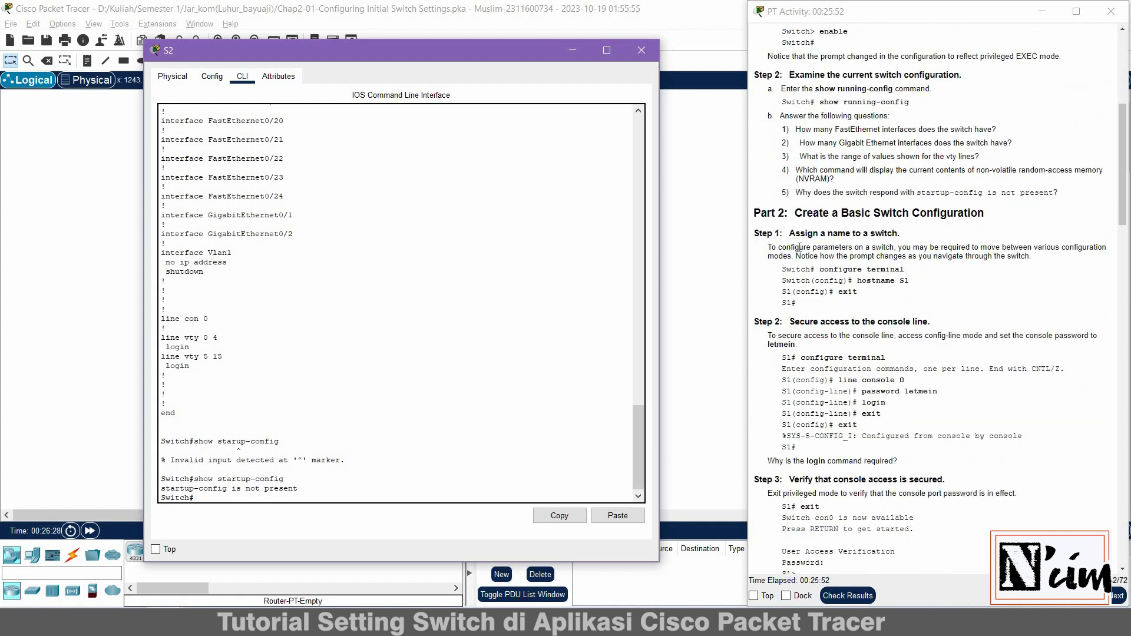
pyautogui.scroll(-1, 799, 247)
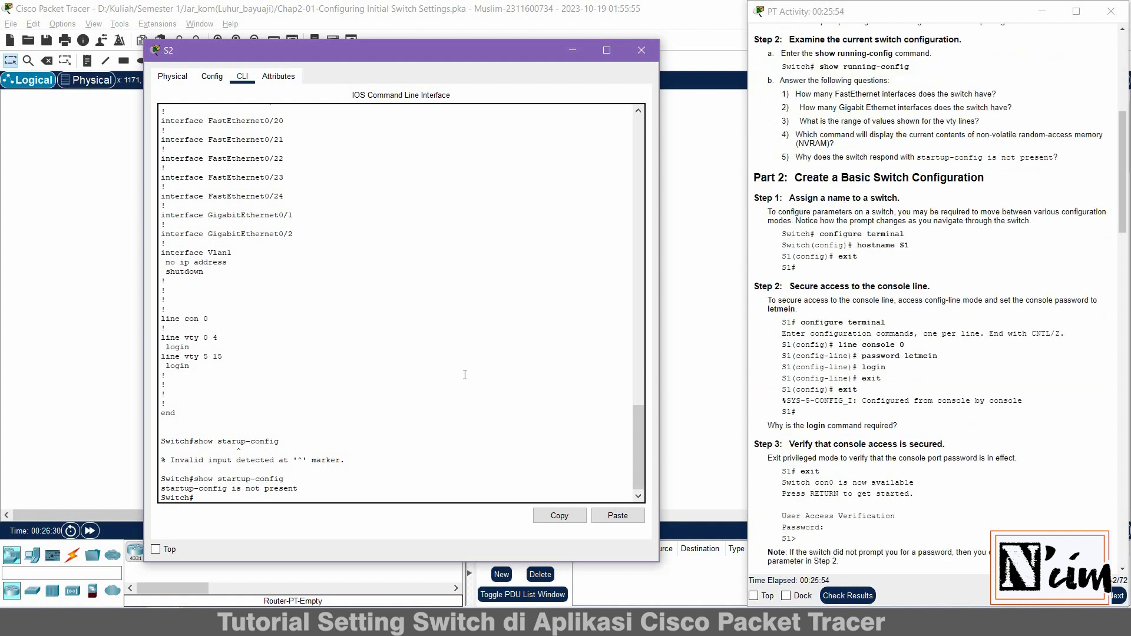
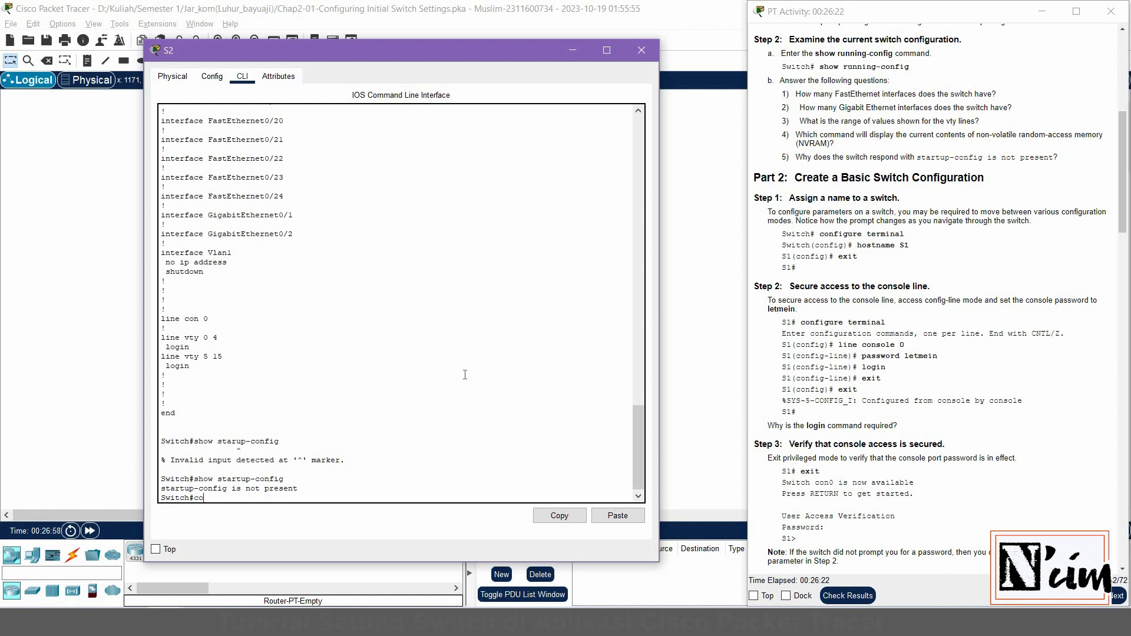
# Set hostname S2 in global configuration, then exit back to the S2# prompt
pyautogui.write('nfig')
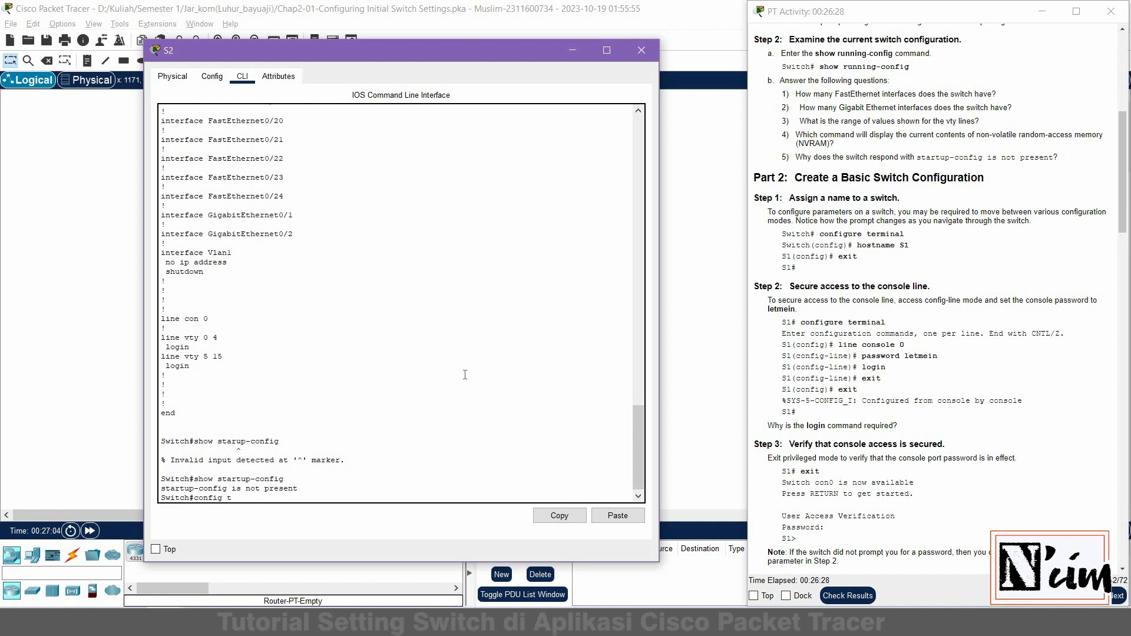
pyautogui.write('t')
pyautogui.press('Return')
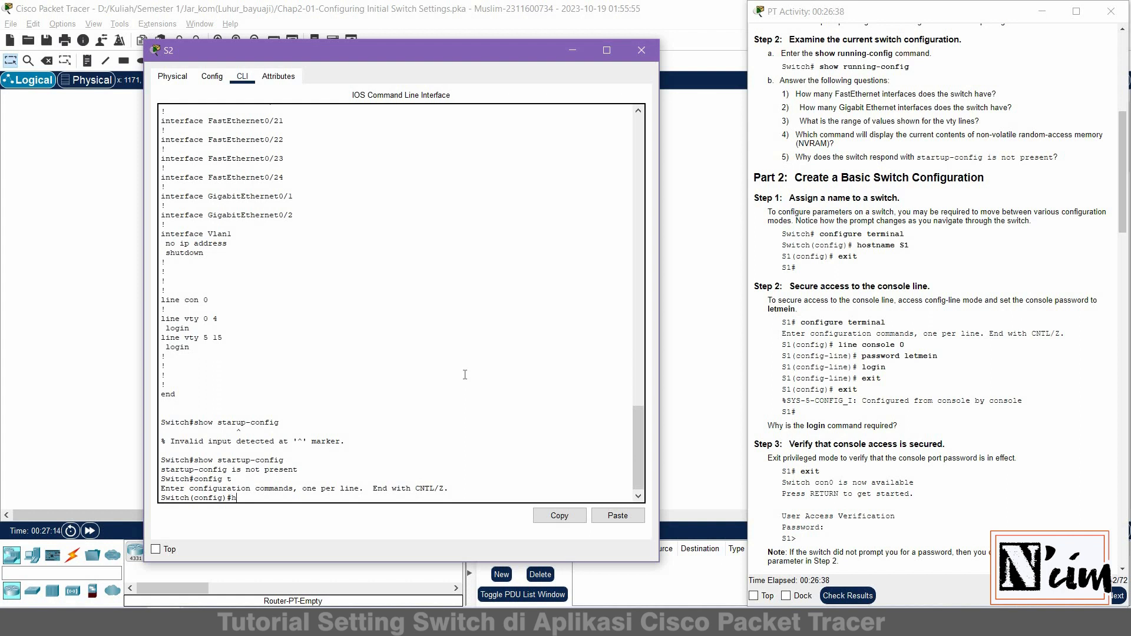
pyautogui.write('ostname')
pyautogui.write(' s')
pyautogui.write('S')
pyautogui.write('2')
pyautogui.press('Return')
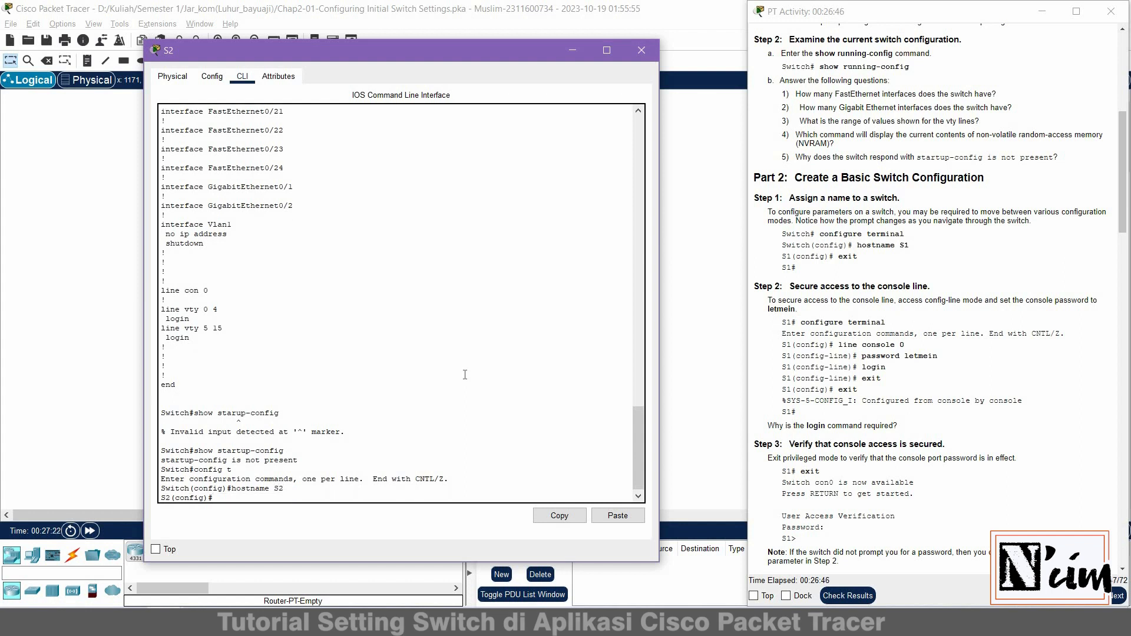
pyautogui.write('exit')
pyautogui.press('Return')
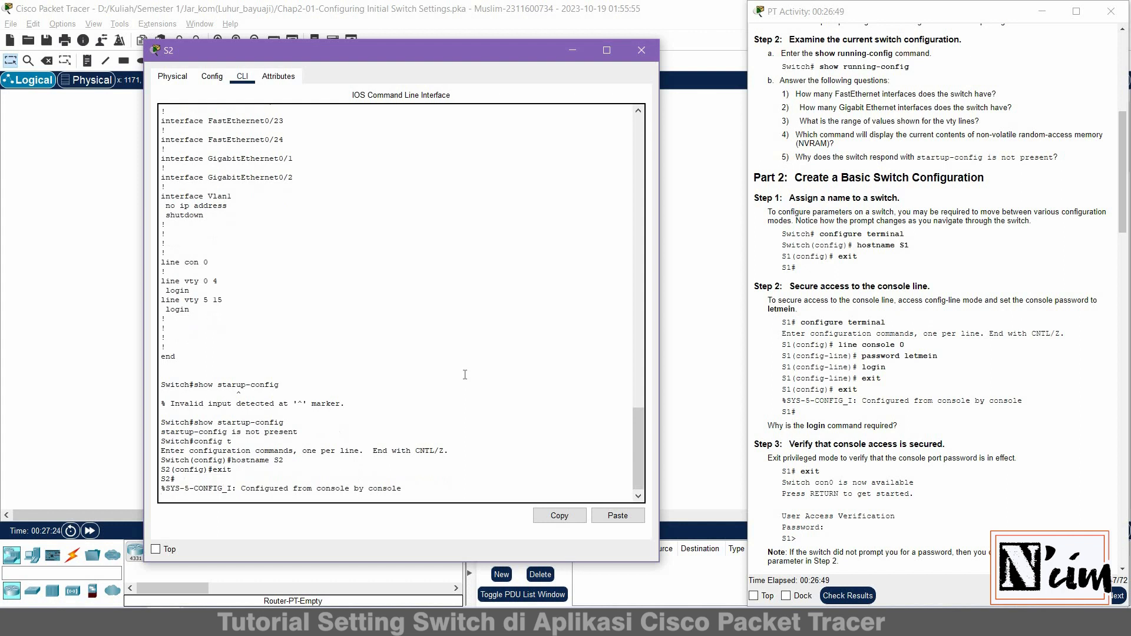
pyautogui.press('Return')
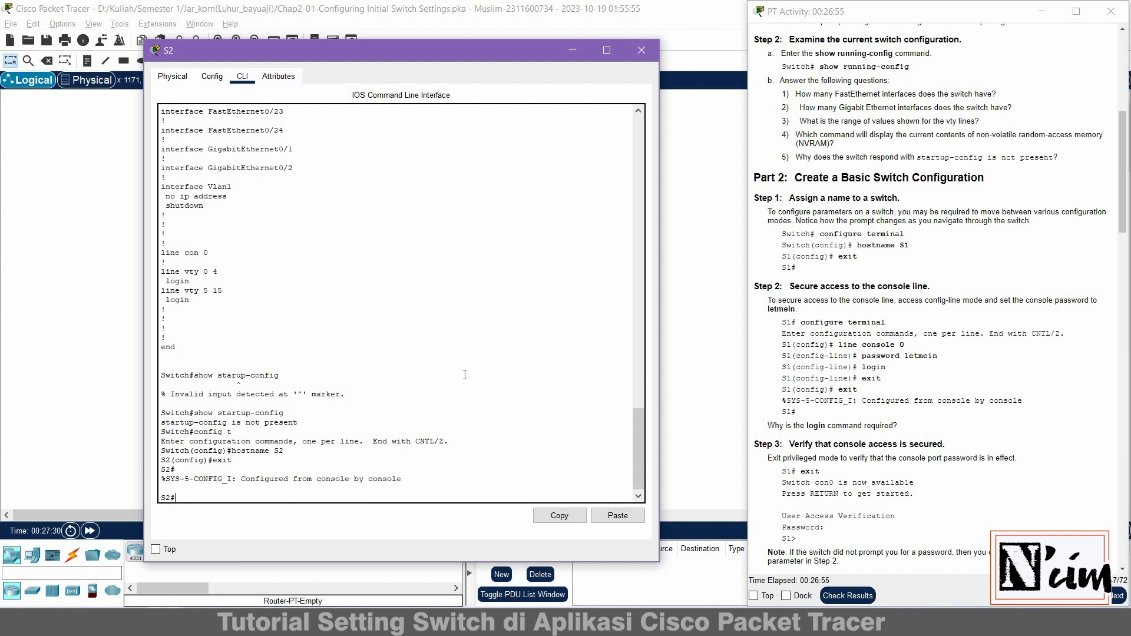
# Enter global configuration on S2 and start configuring line console 0
pyautogui.press('Return')
pyautogui.press('Return')
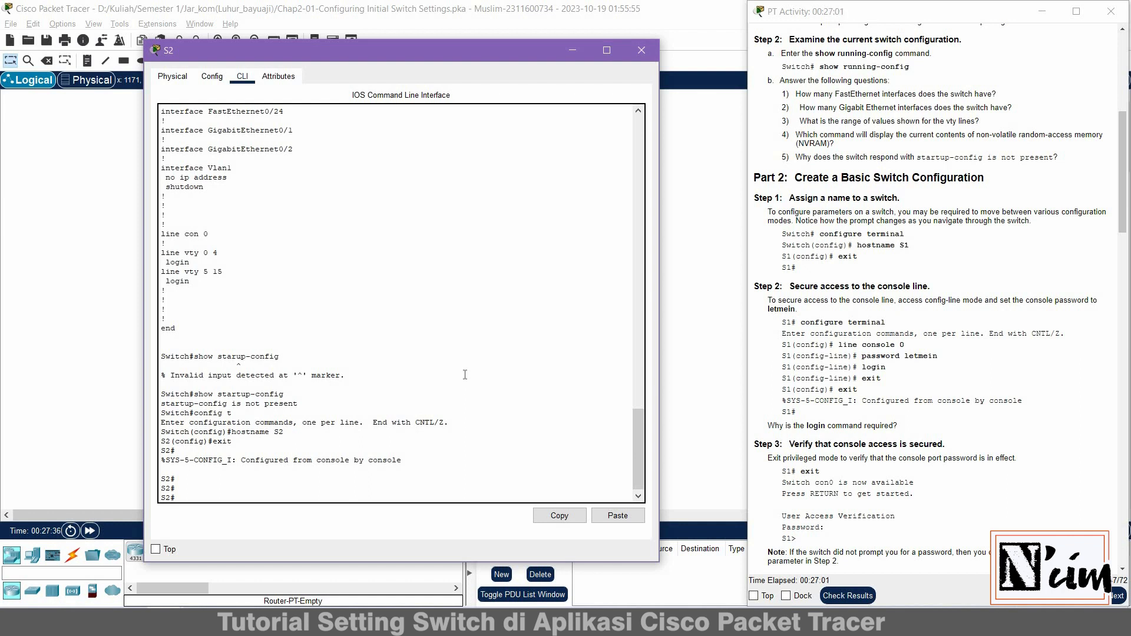
pyautogui.write('config t')
pyautogui.press('Return')
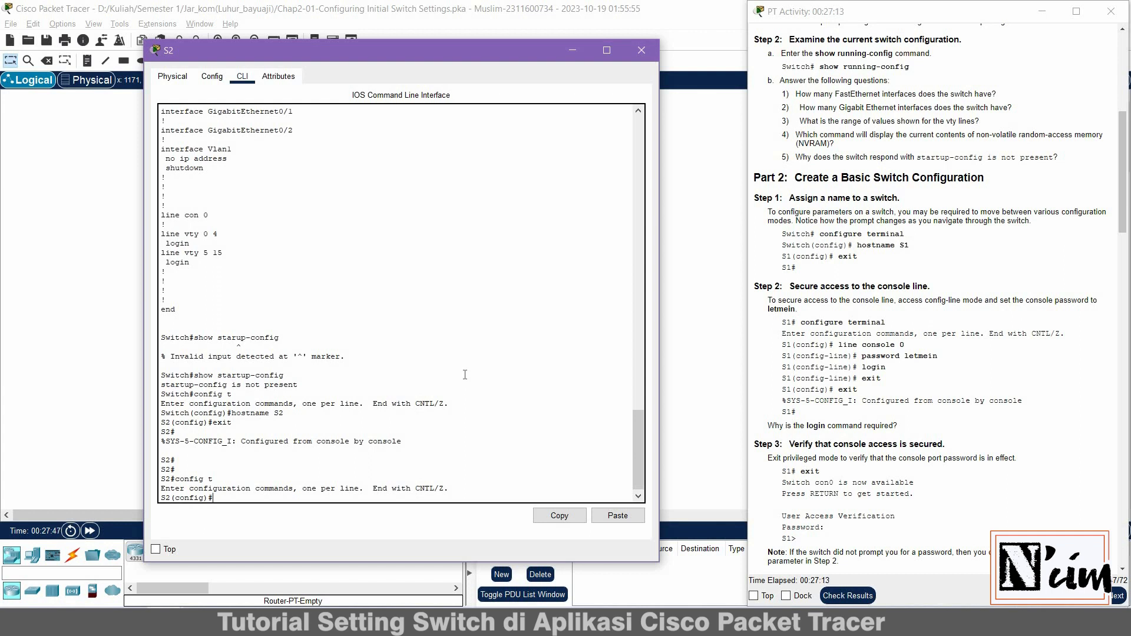
pyautogui.write('ine console 0')
pyautogui.press('Return')
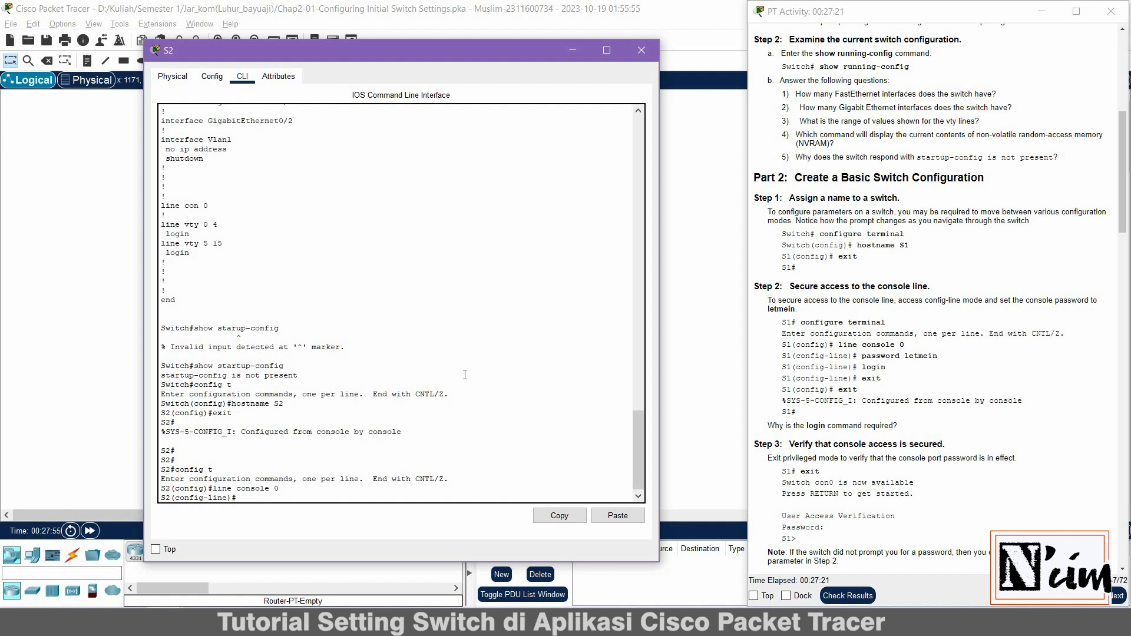
# Give console line 0 its password, require login, and exit back to S2#
pyautogui.write('password')
pyautogui.press('BackSpace')
pyautogui.press('BackSpace')
pyautogui.press('BackSpace')
pyautogui.press('BackSpace')
pyautogui.write('sword letmein')
pyautogui.press('Return')
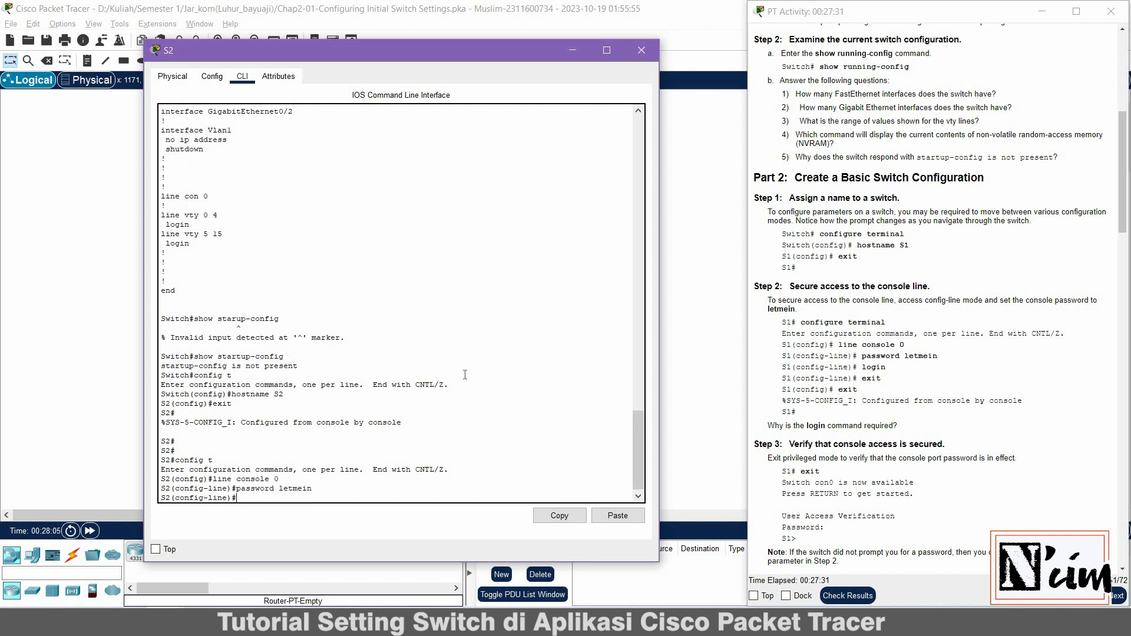
pyautogui.write('login')
pyautogui.press('Return')
pyautogui.write('e')
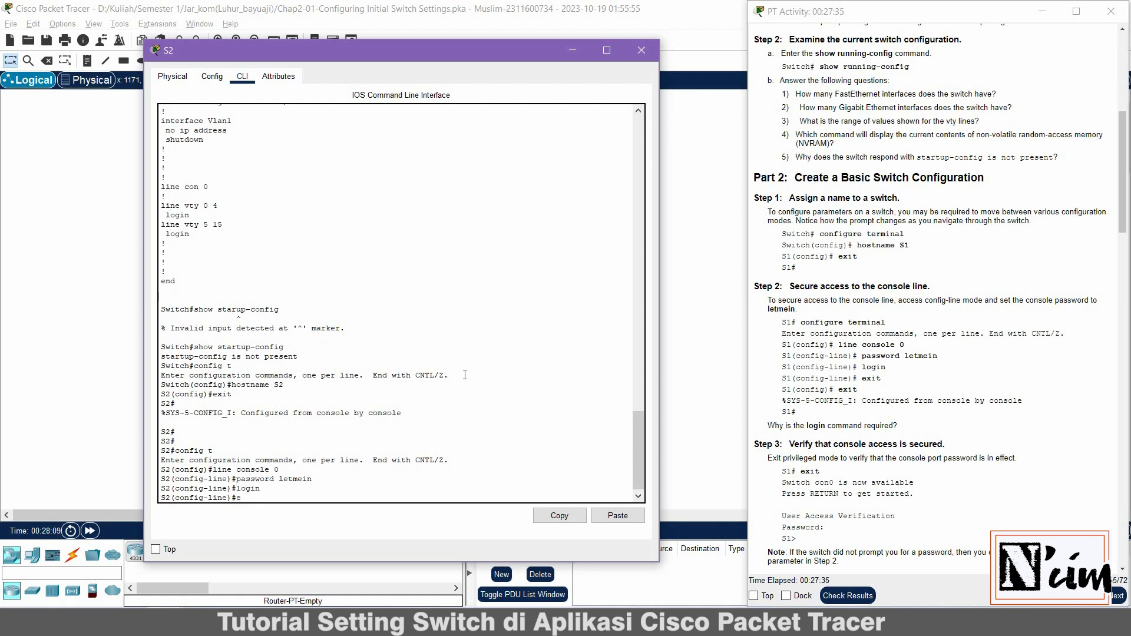
pyautogui.write('xit')
pyautogui.press('Return')
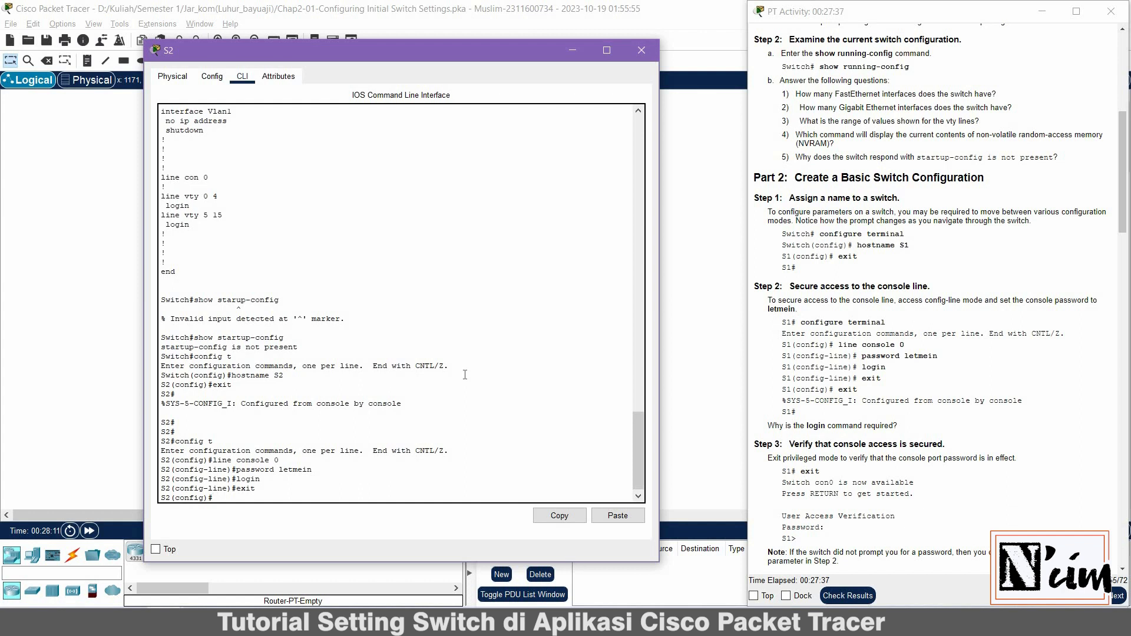
pyautogui.write('exit')
pyautogui.press('Return')
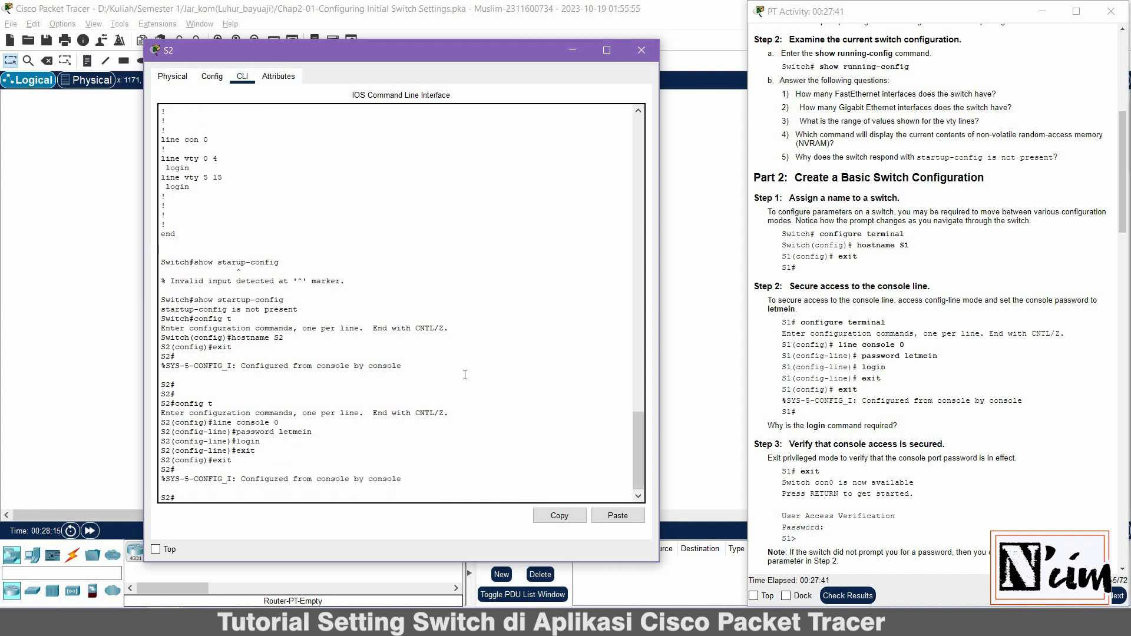
pyautogui.write('exit')
# Log out of S2, log in with the console password, and run enable to reach S2#
pyautogui.press('Return')
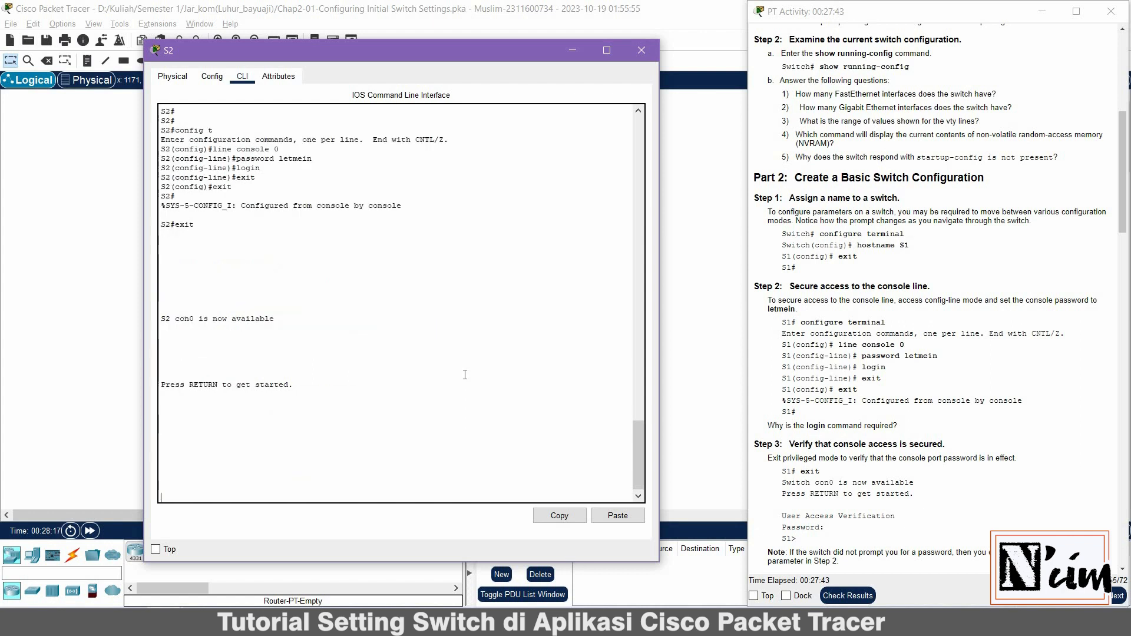
pyautogui.press('Return')
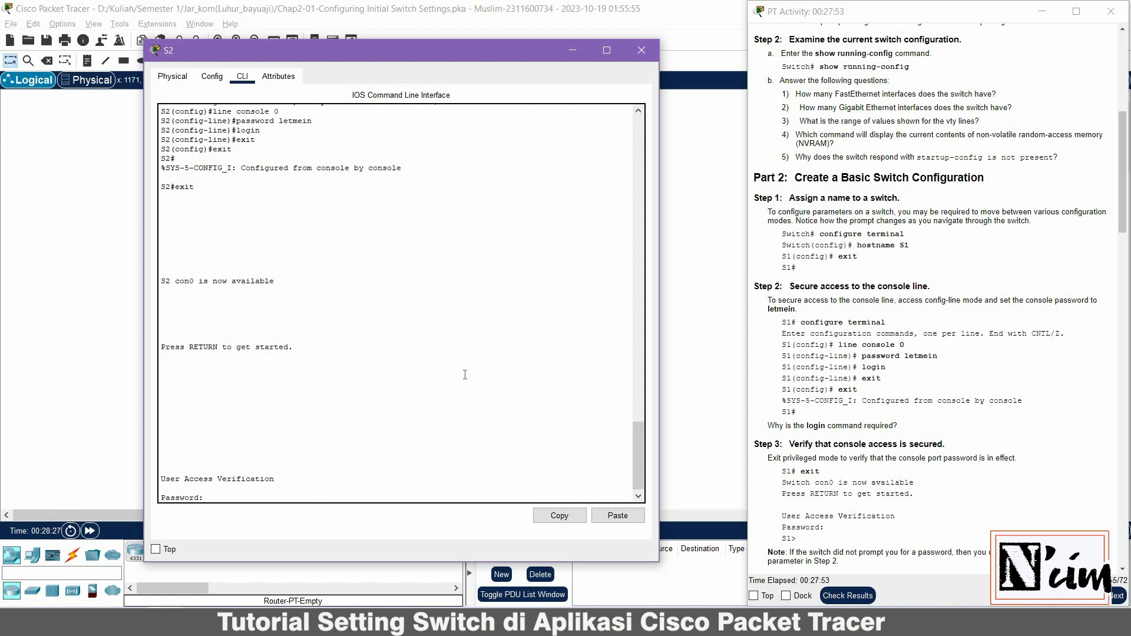
pyautogui.press('Return')
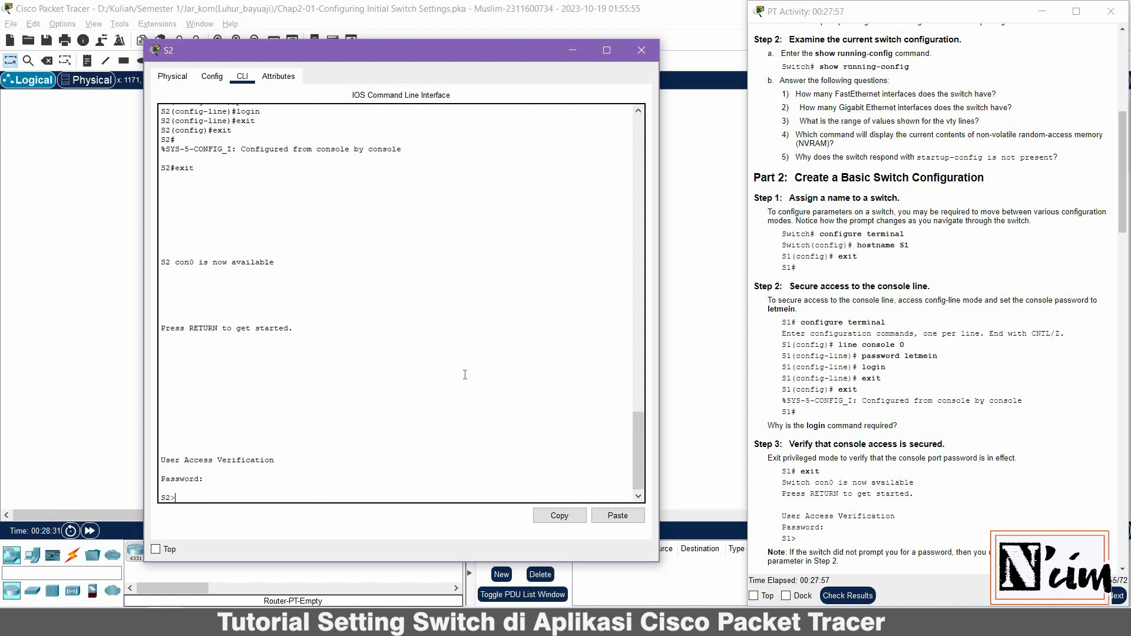
pyautogui.write('enable')
pyautogui.press('Return')
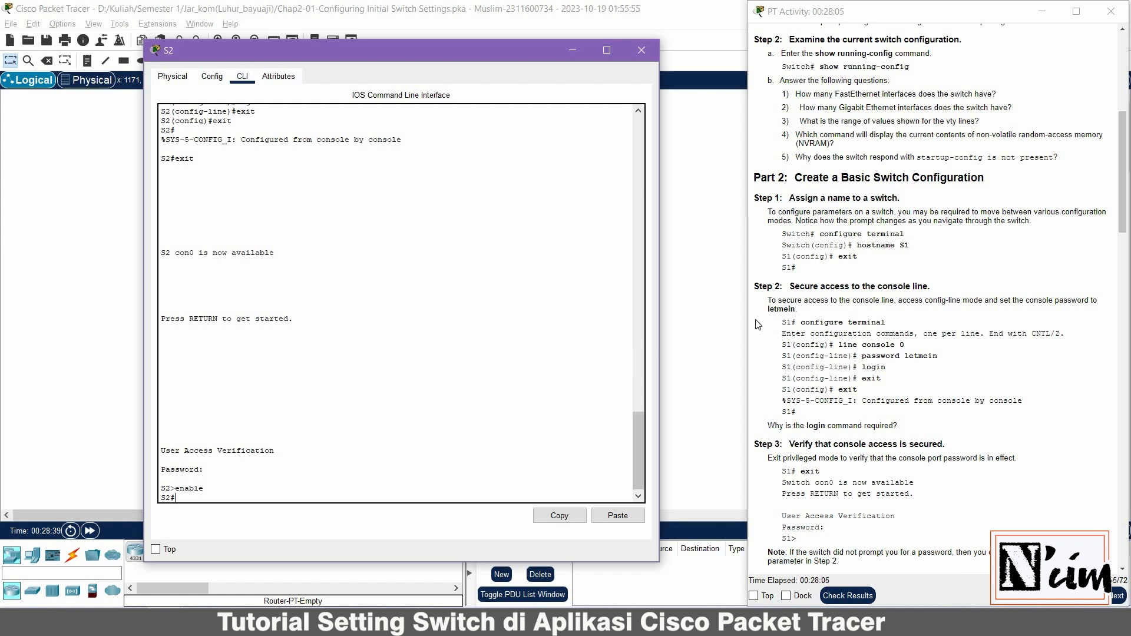
pyautogui.scroll(-2, 858, 345)
# Set an enable password on S2 in global configuration, then exit to S2#
pyautogui.scroll(-4, 857, 345)
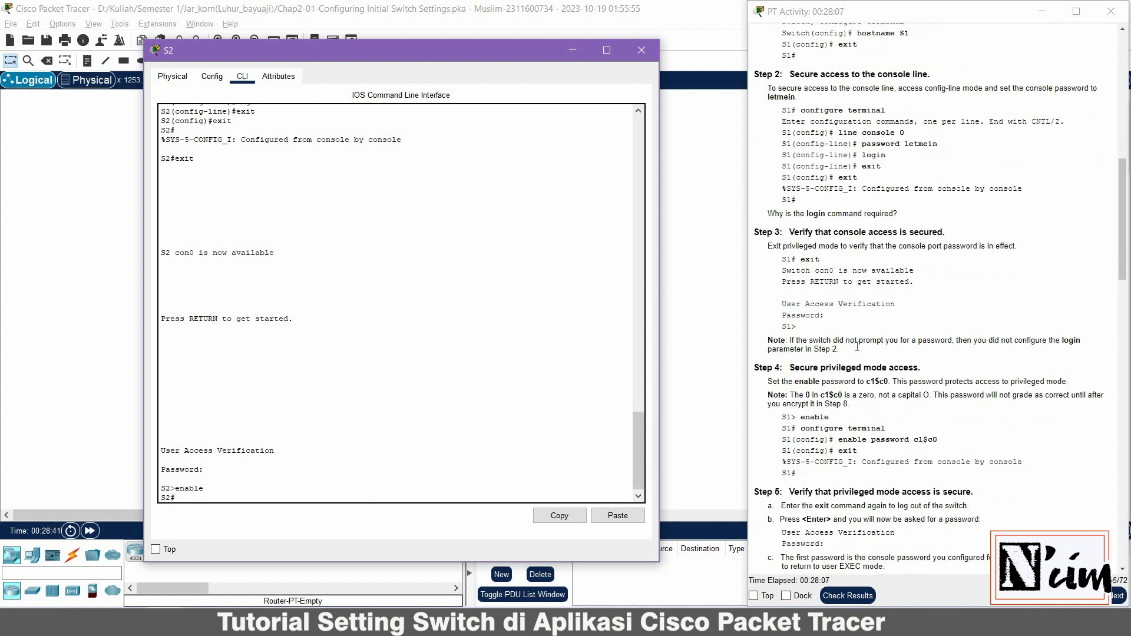
pyautogui.scroll(-4, 857, 346)
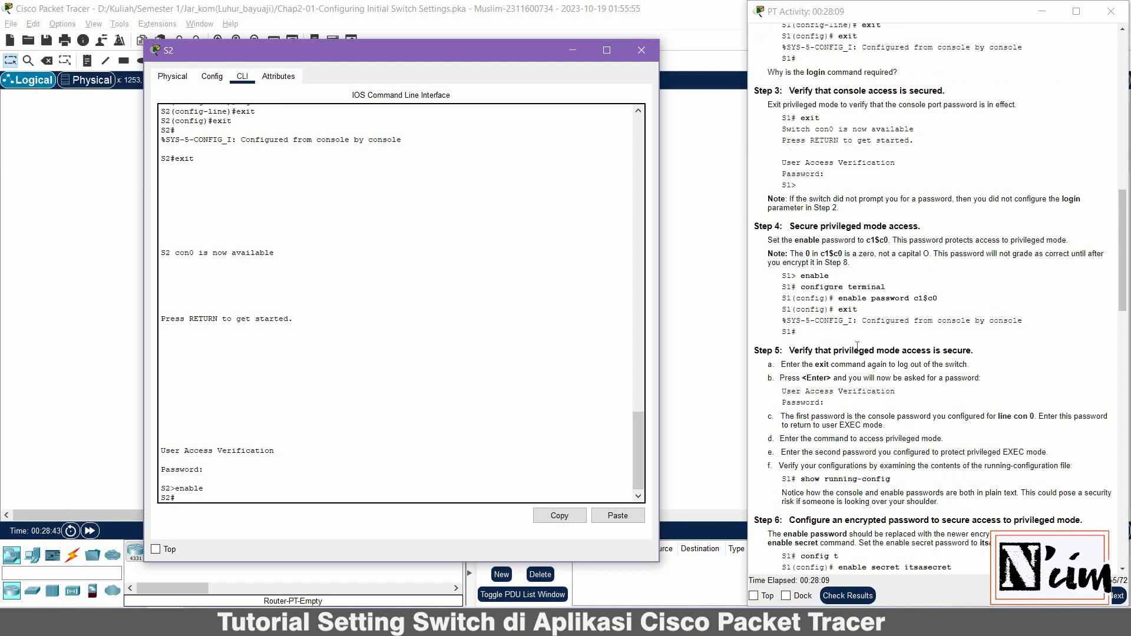
pyautogui.write('config t')
pyautogui.press('Return')
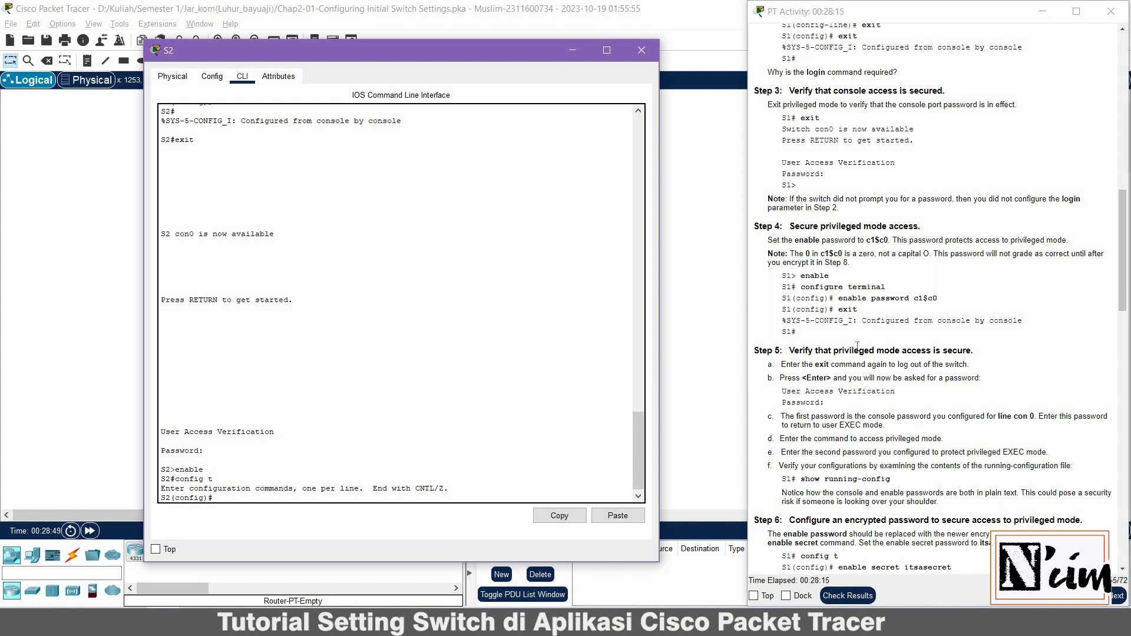
pyautogui.write('enable password c1$c0')
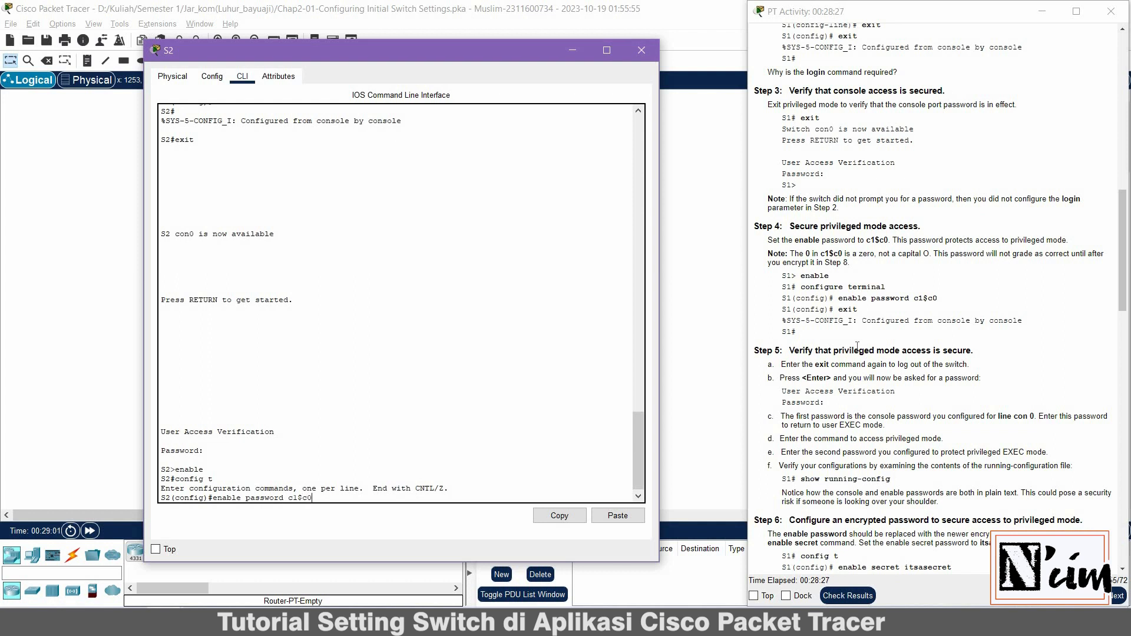
pyautogui.press('Return')
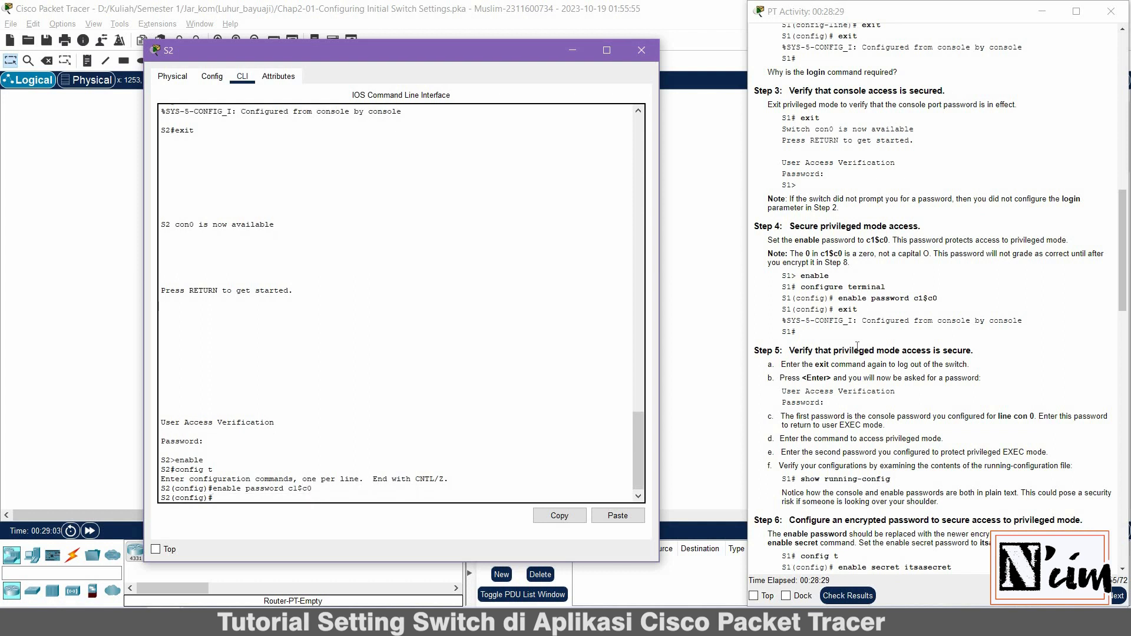
pyautogui.write('exit')
pyautogui.press('Return')
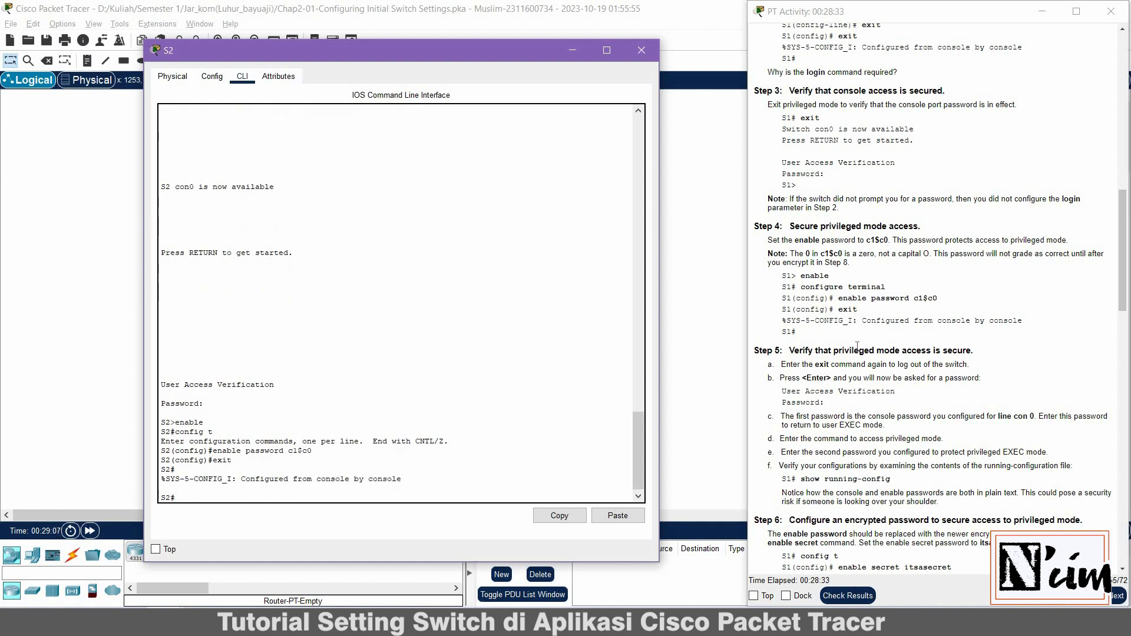
# Log out and back in, supplying the console password and then the enable password at enable
pyautogui.write('exit')
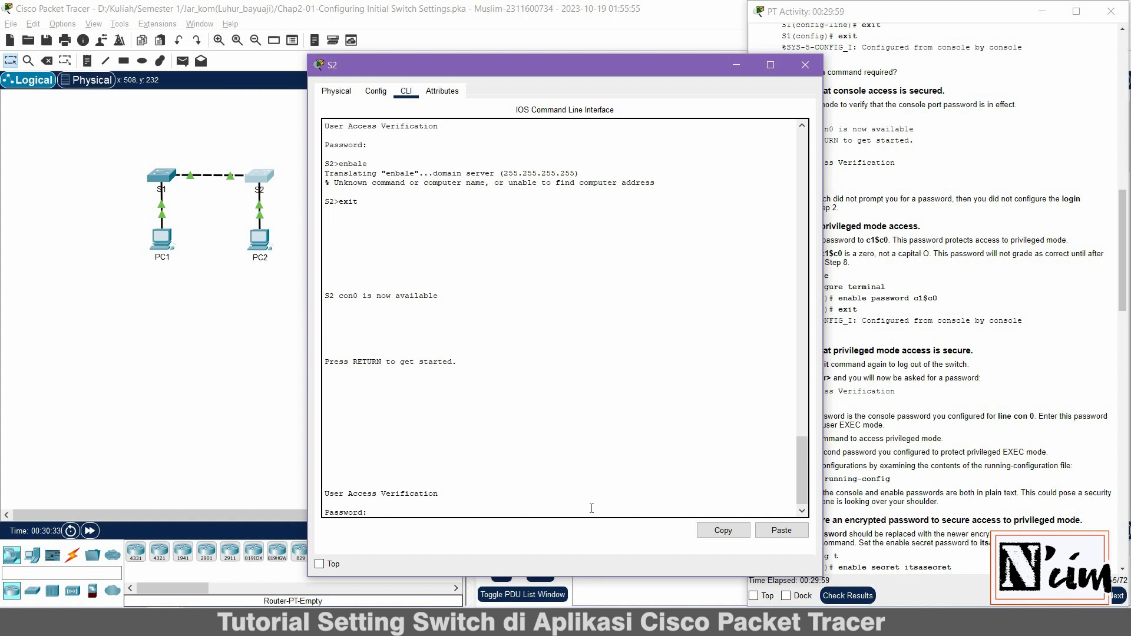
pyautogui.press('Return')
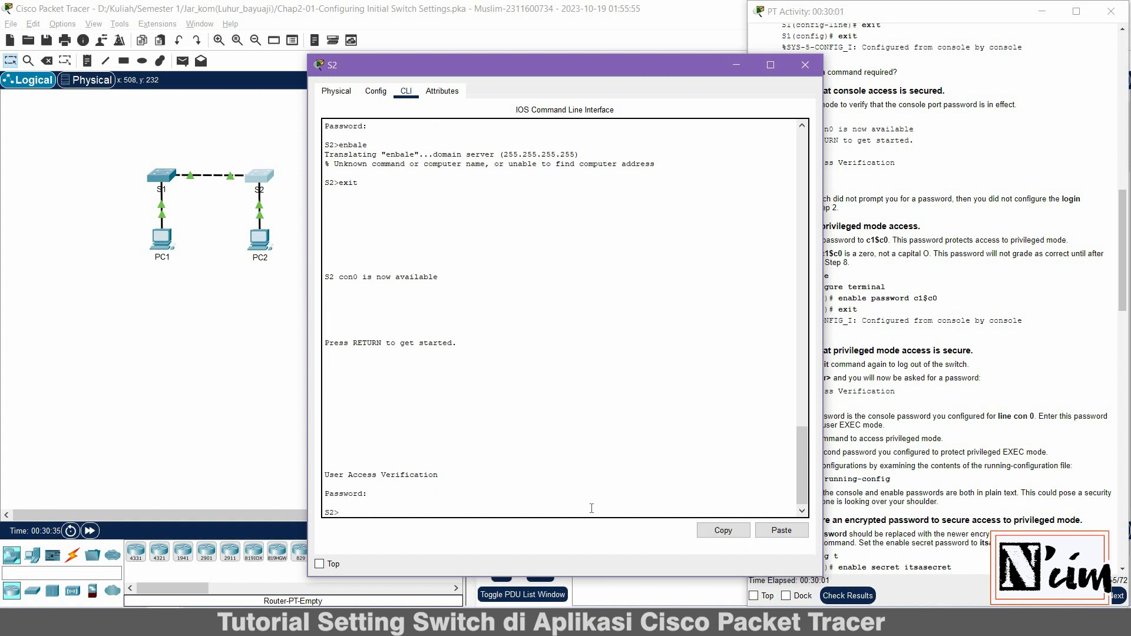
pyautogui.write('enba')
pyautogui.write('ab')
pyautogui.press('Return')
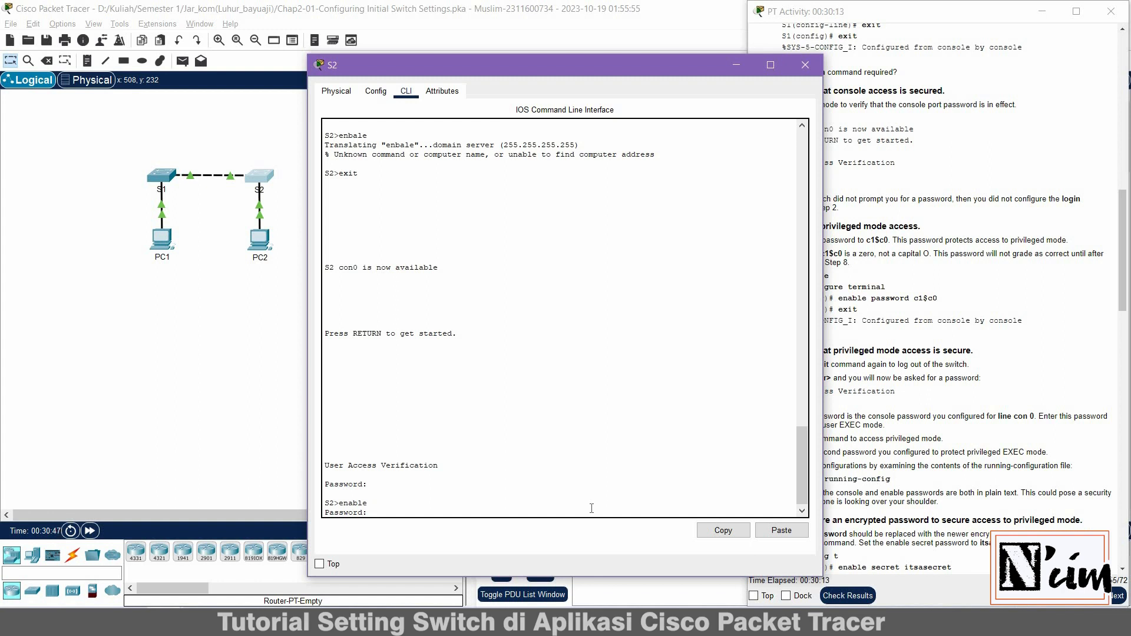
pyautogui.press('Return')
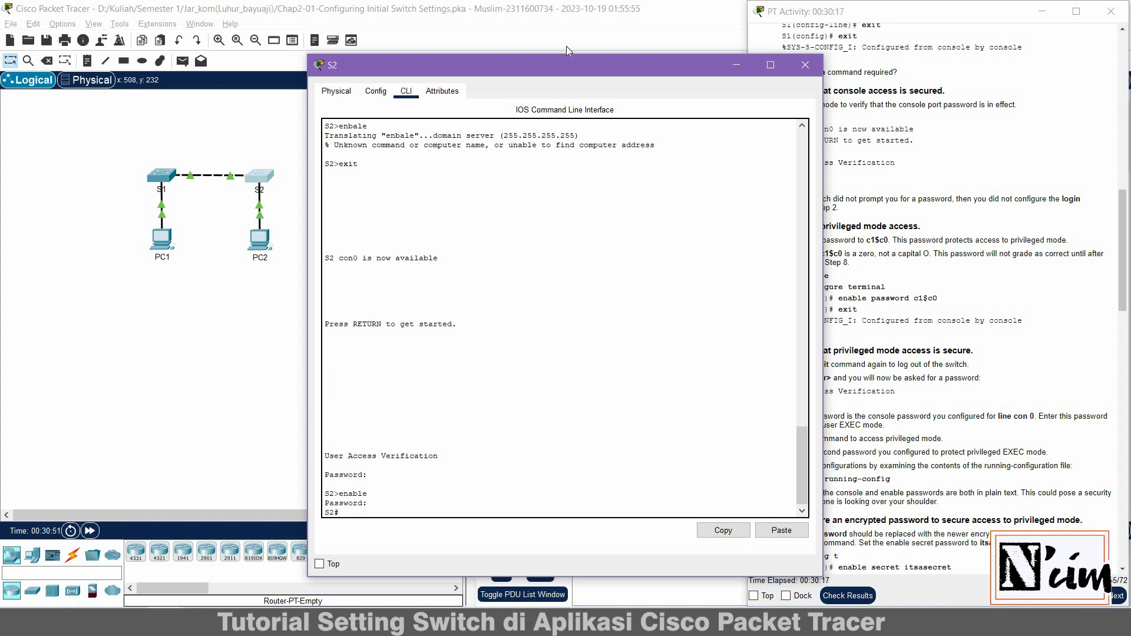
pyautogui.moveTo(499, 56); pyautogui.dragTo(407, 47)
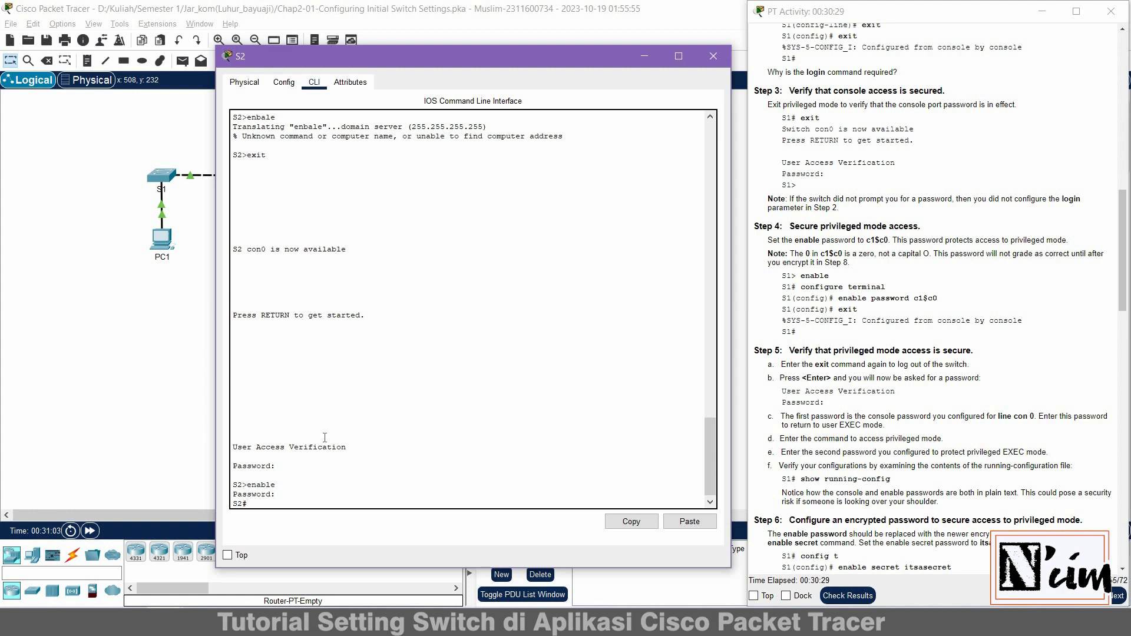
pyautogui.press('Return')
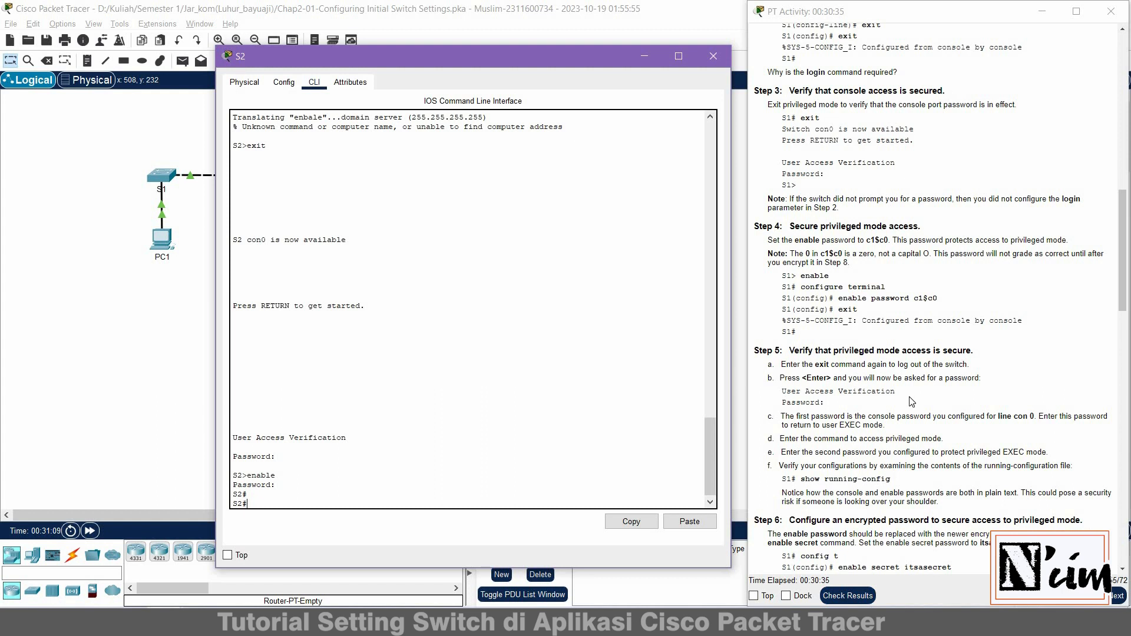
pyautogui.scroll(-3, 912, 401)
pyautogui.scroll(-1, 912, 401)
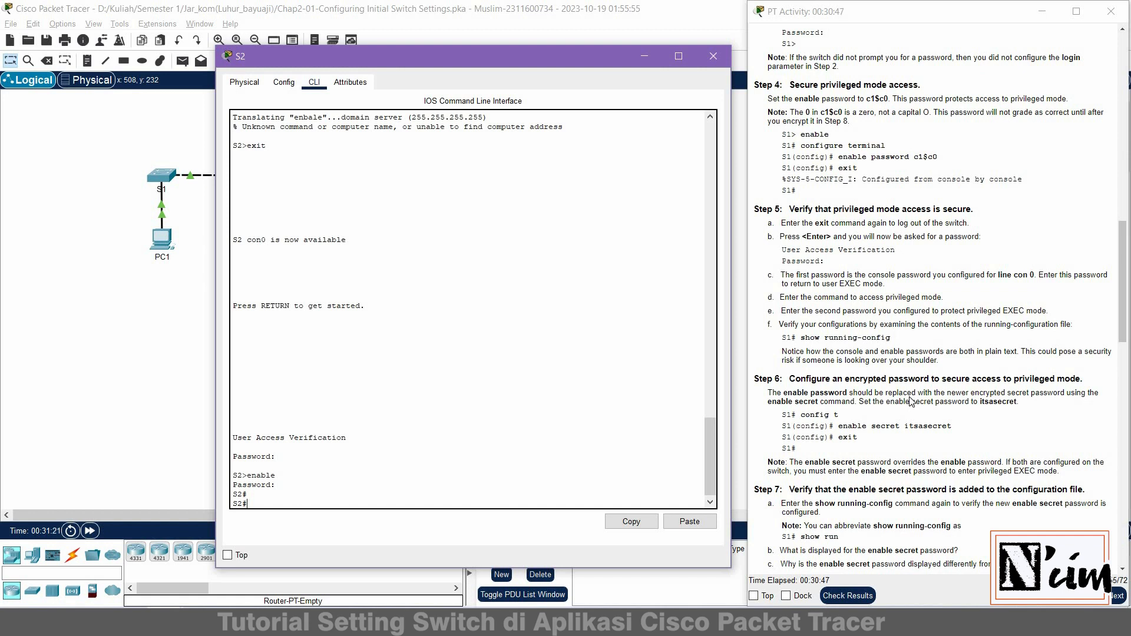
# Page through show running-config, highlighting the plain-text enable and console password lines
pyautogui.write('show running-c')
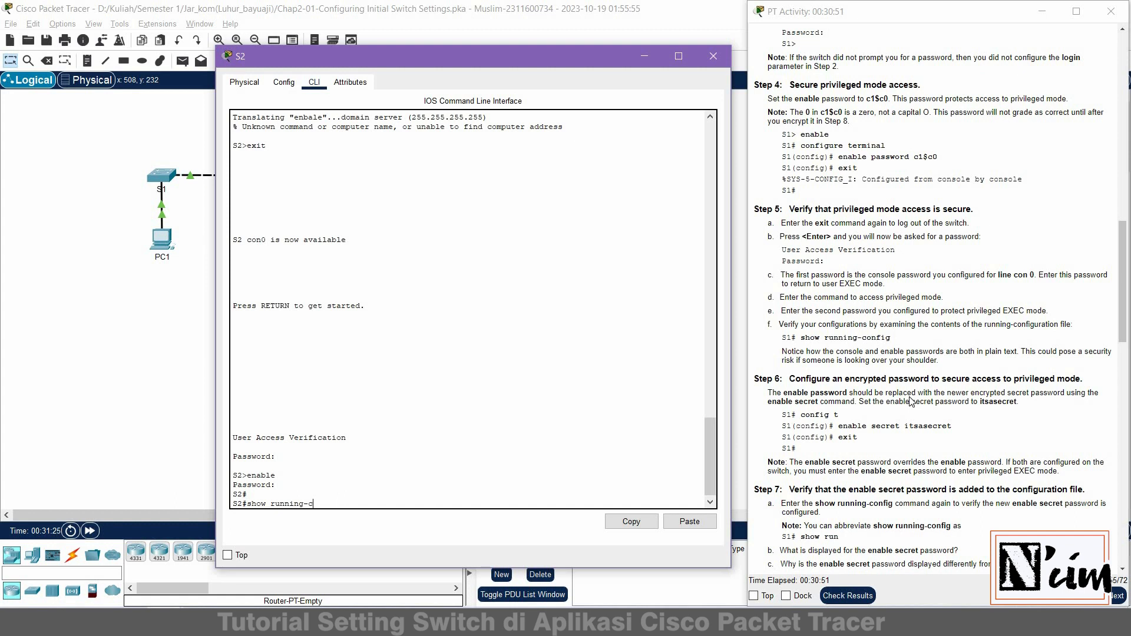
pyautogui.write('onfig')
pyautogui.press('Return')
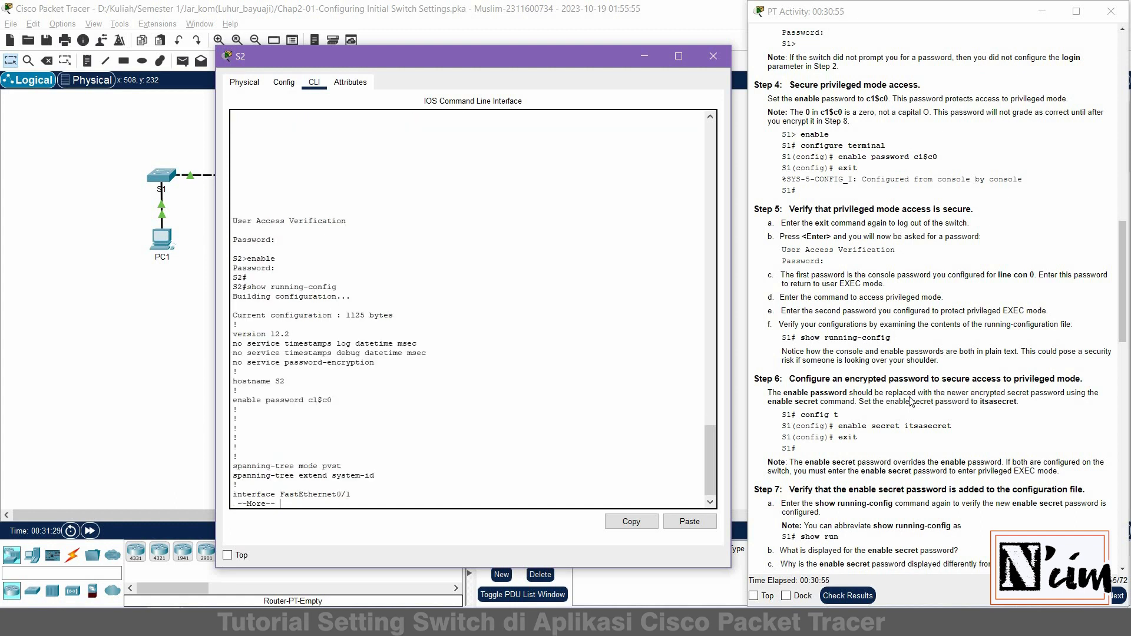
pyautogui.press('Return')
pyautogui.press('space')
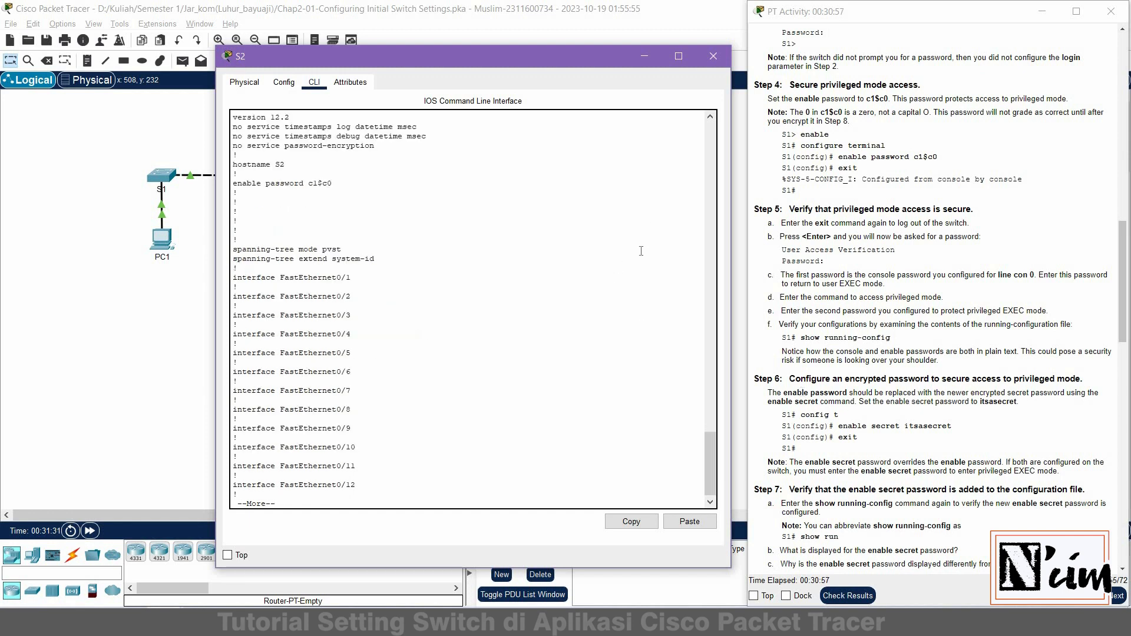
pyautogui.press('space')
pyautogui.scroll(6, 243, 160)
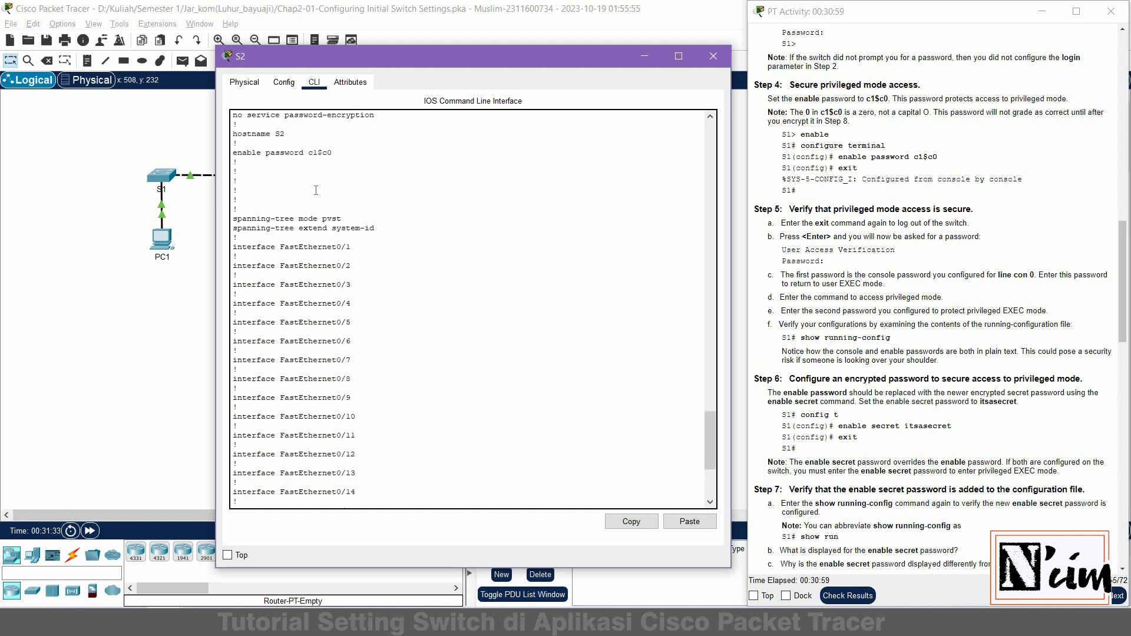
pyautogui.moveTo(233, 153); pyautogui.dragTo(335, 148)
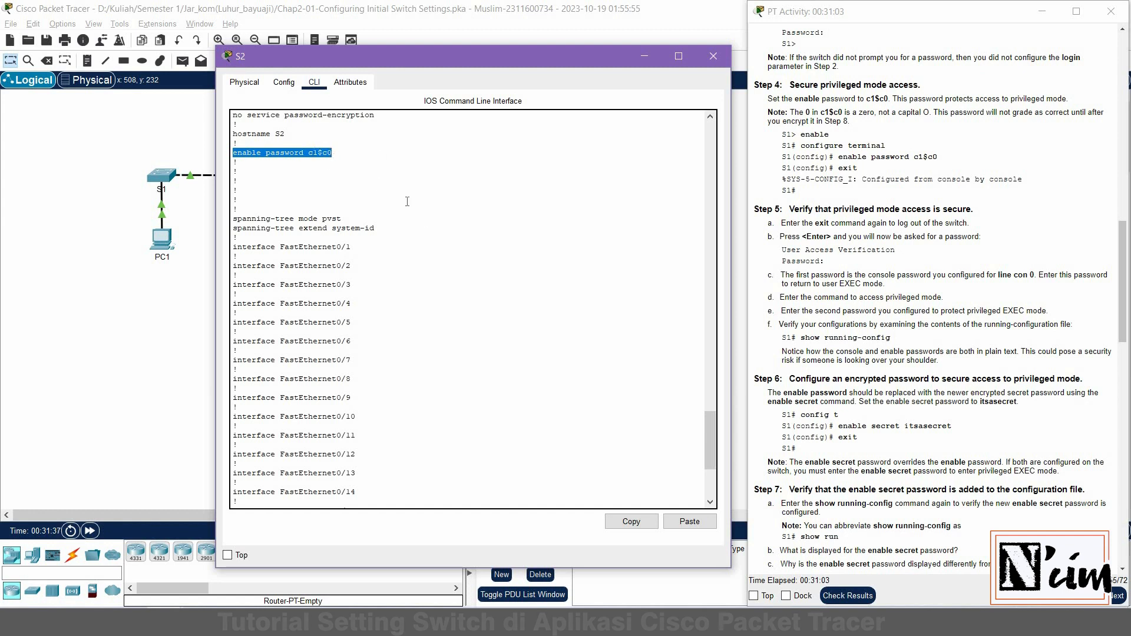
pyautogui.scroll(-13, 389, 317)
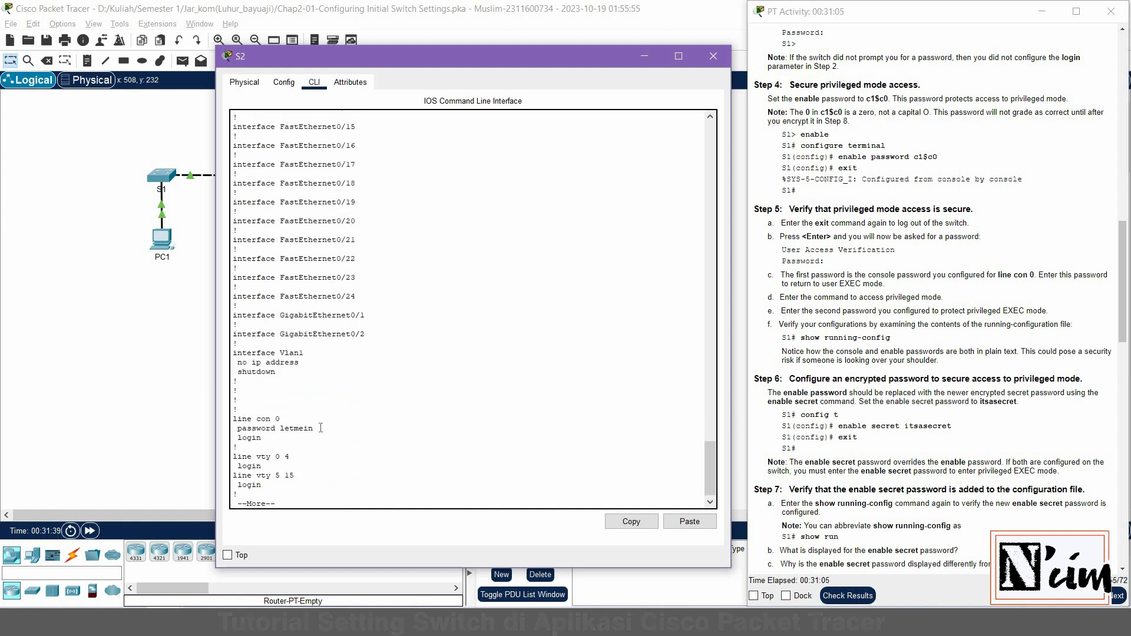
pyautogui.moveTo(238, 428); pyautogui.dragTo(313, 428)
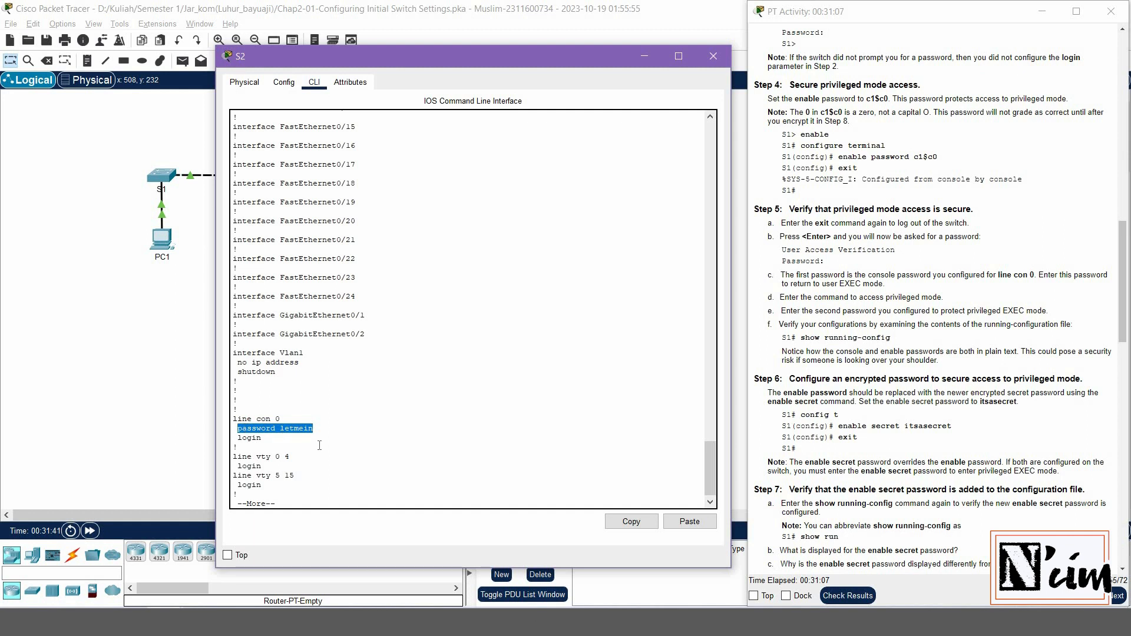
pyautogui.scroll(-1, 347, 430)
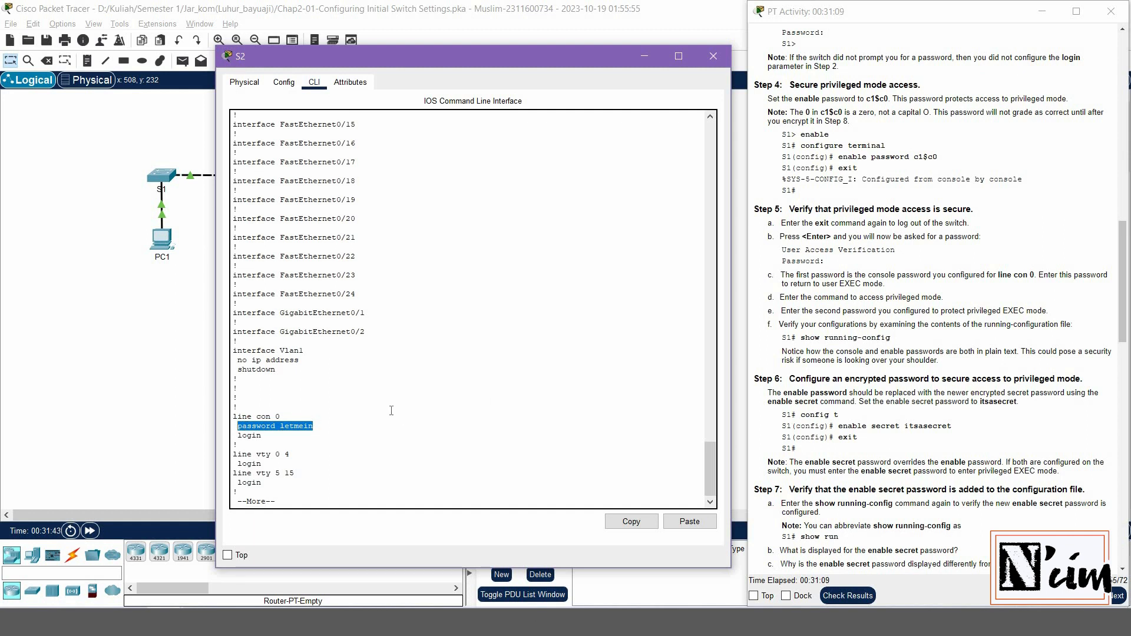
pyautogui.press('space')
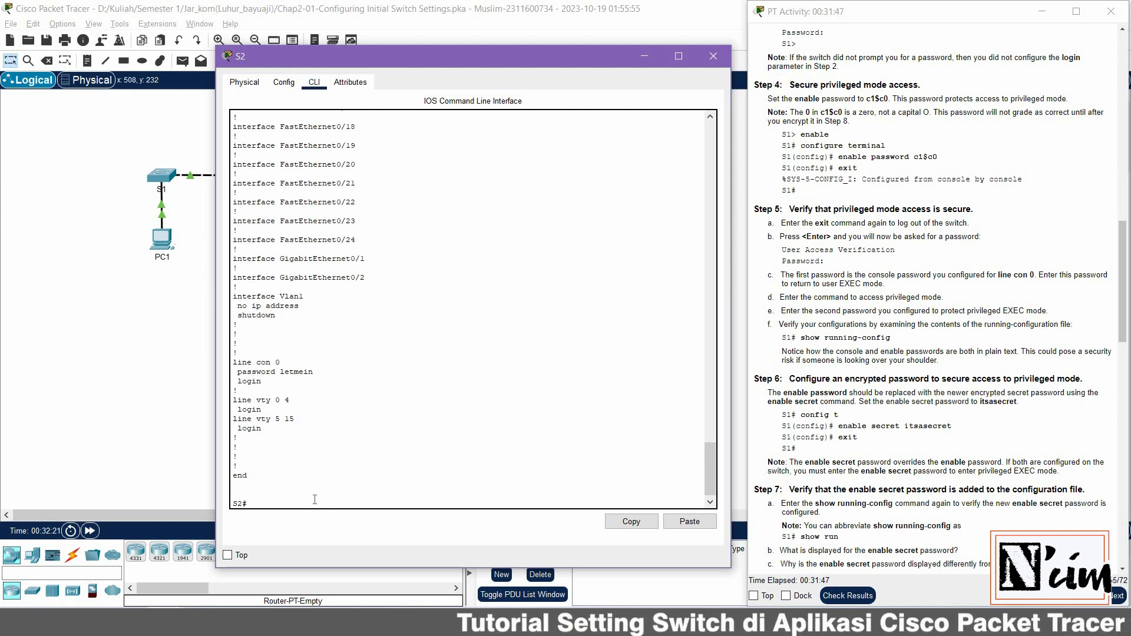
# Configure an enable secret on S2, leave configuration mode, and log out
pyautogui.write('config t')
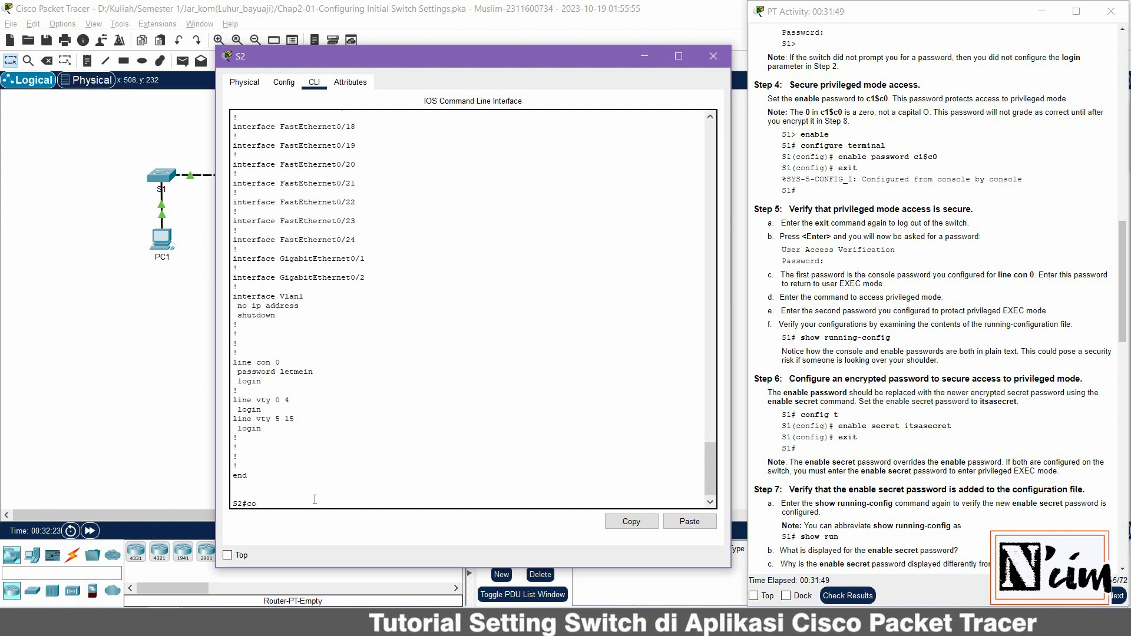
pyautogui.press('Return')
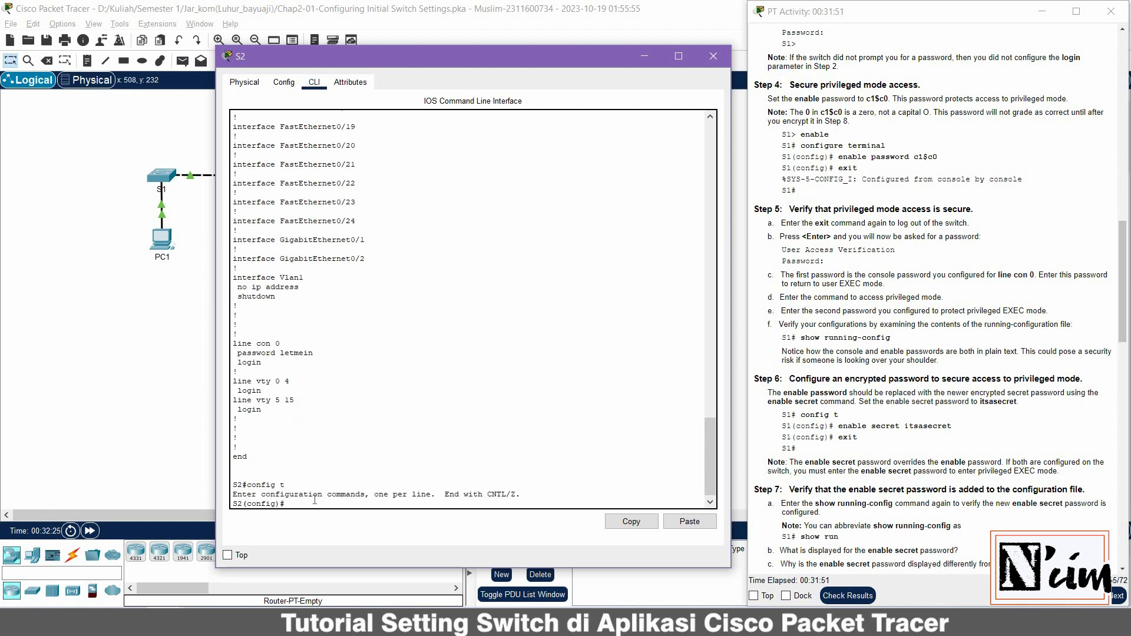
pyautogui.write('enable ')
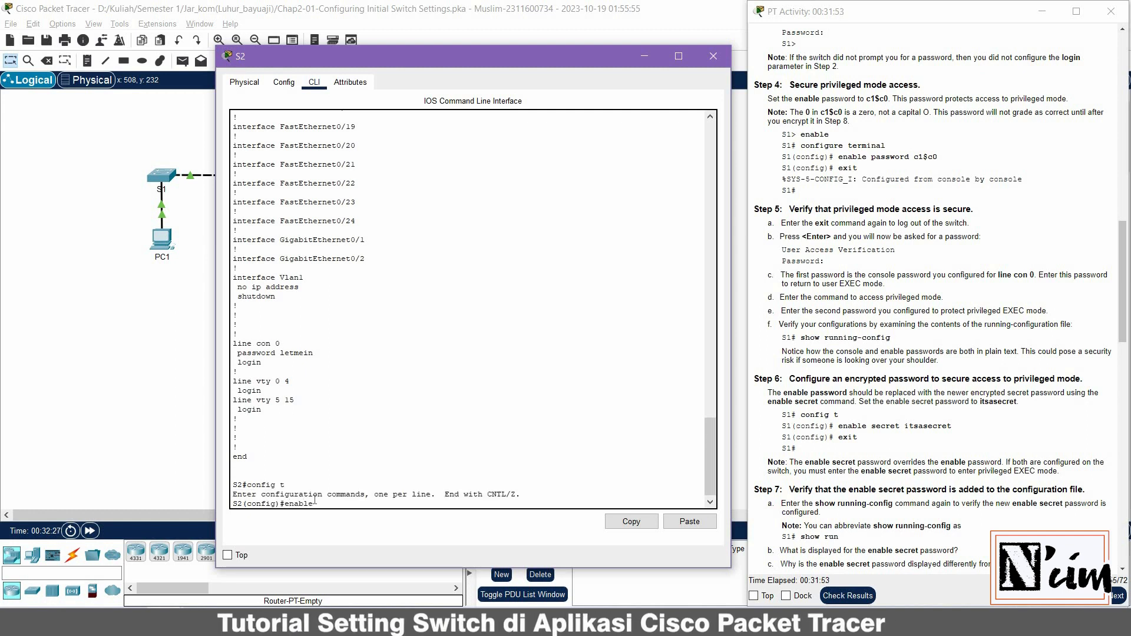
pyautogui.write('secret itsasecret')
pyautogui.press('Return')
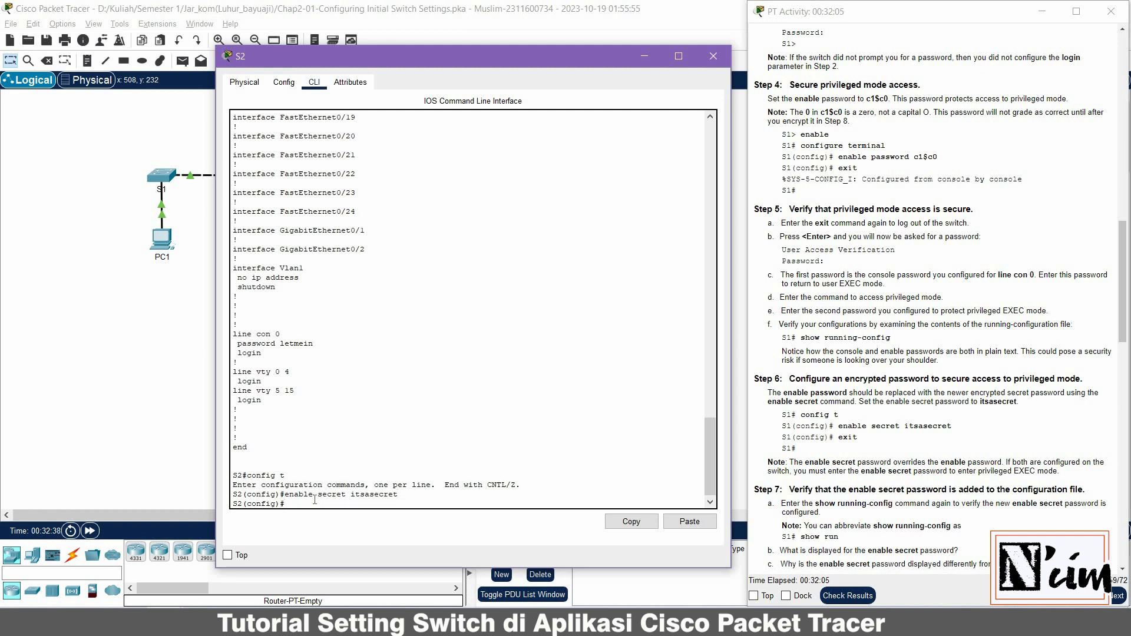
pyautogui.write('exit')
pyautogui.press('Return')
pyautogui.press('Return')
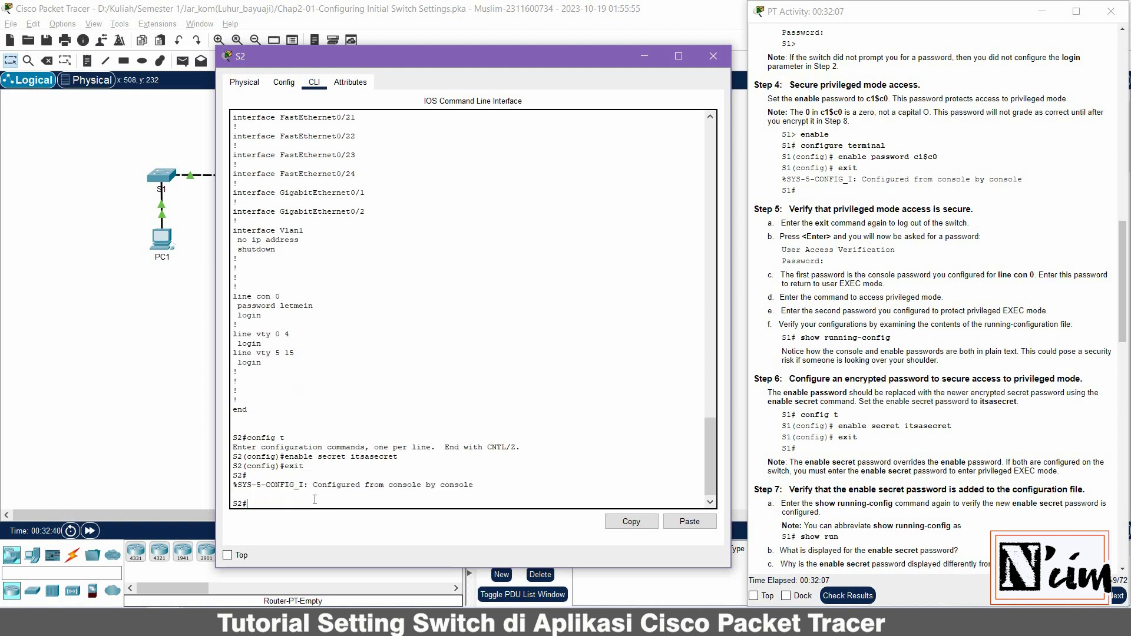
pyautogui.write('exit')
pyautogui.press('Return')
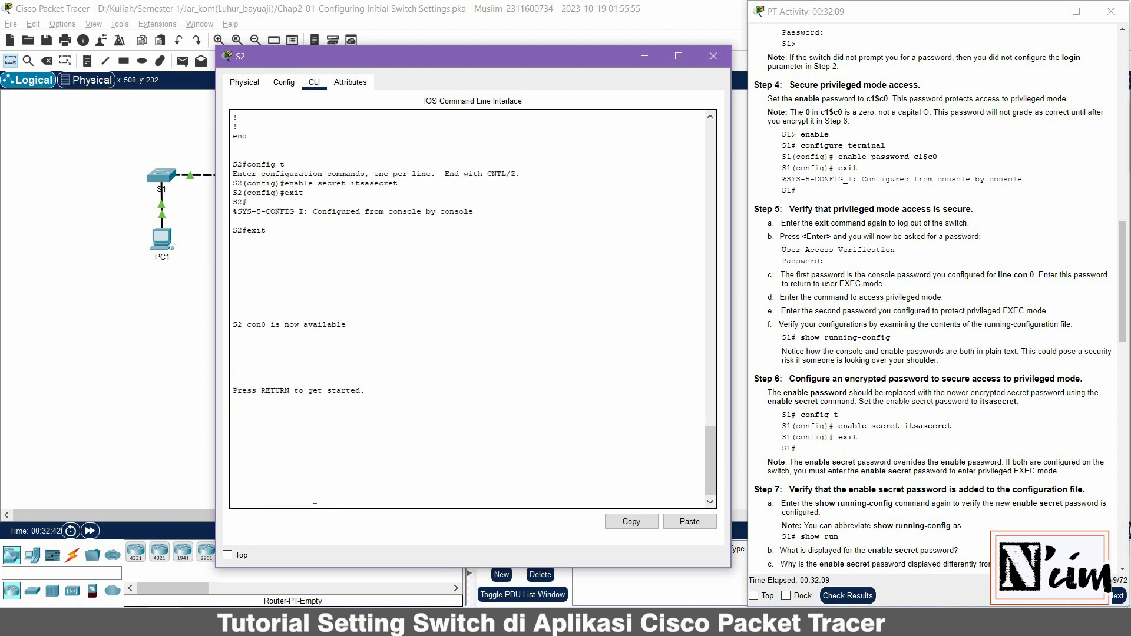
pyautogui.press('Return')
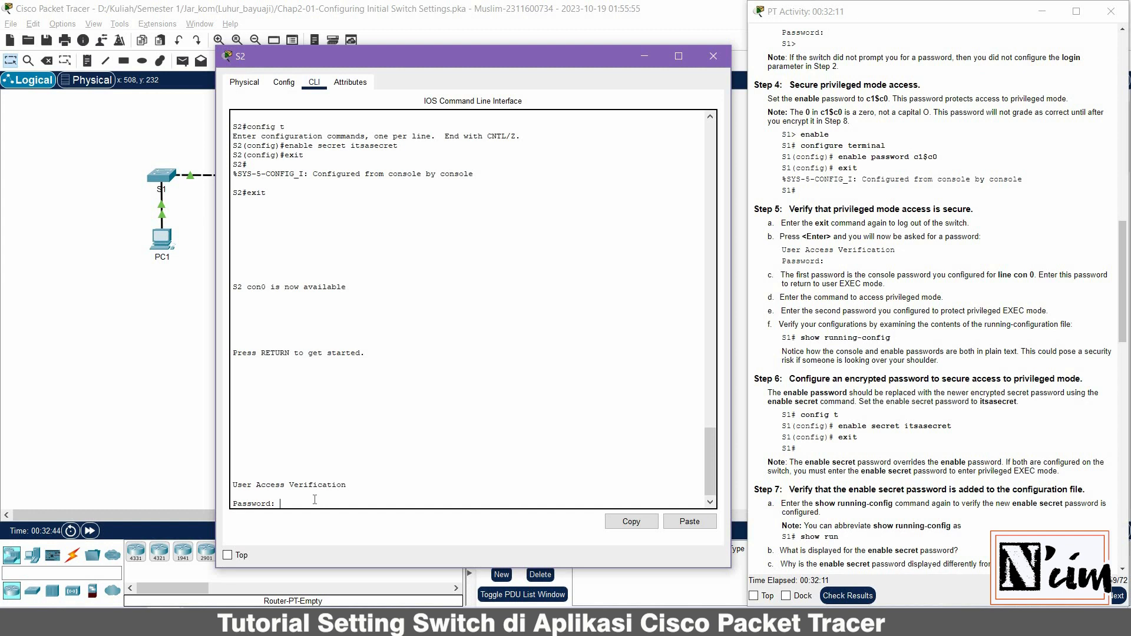
# Log in with the console password, then enter the new enable secret at enable to reach S2#
pyautogui.press('Return')
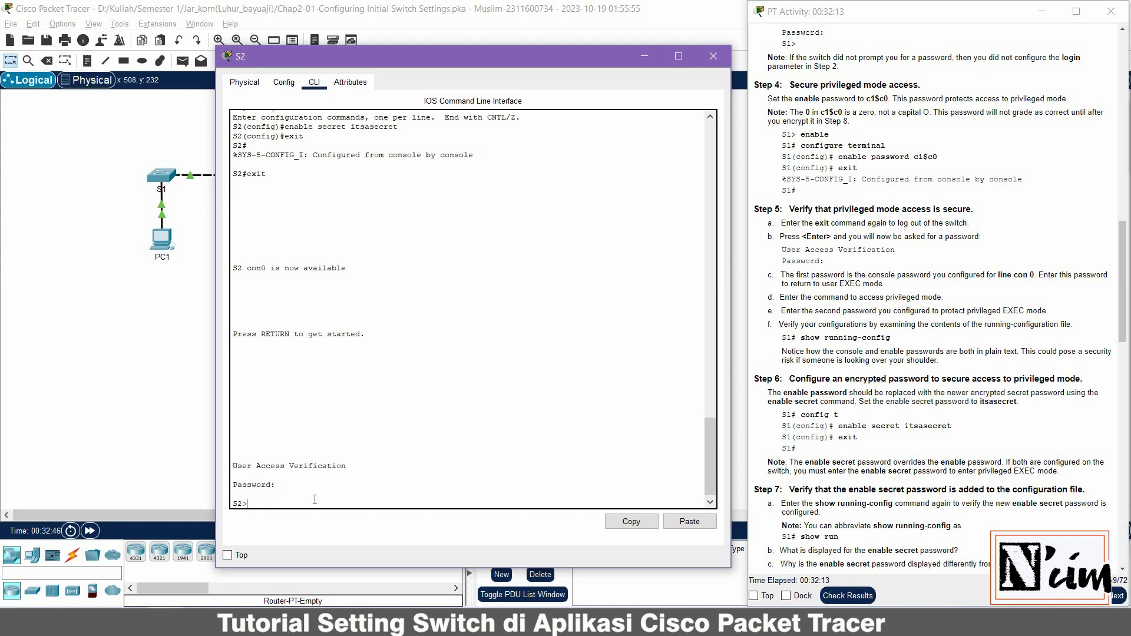
pyautogui.write('enab')
pyautogui.press('BackSpace')
pyautogui.write('le')
pyautogui.press('Return')
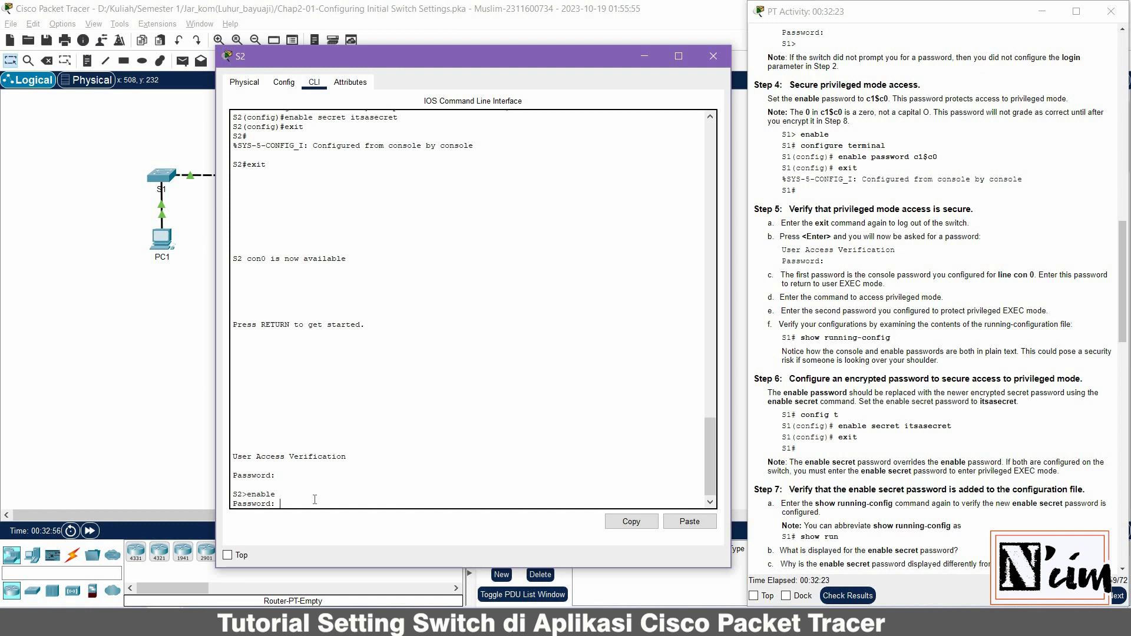
pyautogui.press('Return')
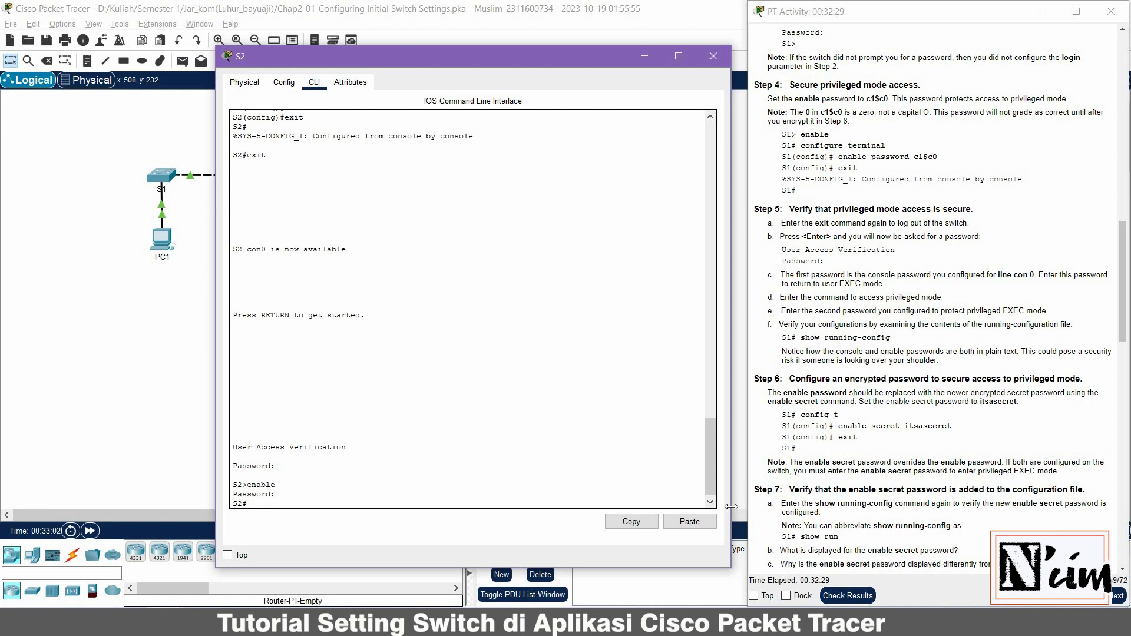
pyautogui.scroll(-3, 859, 416)
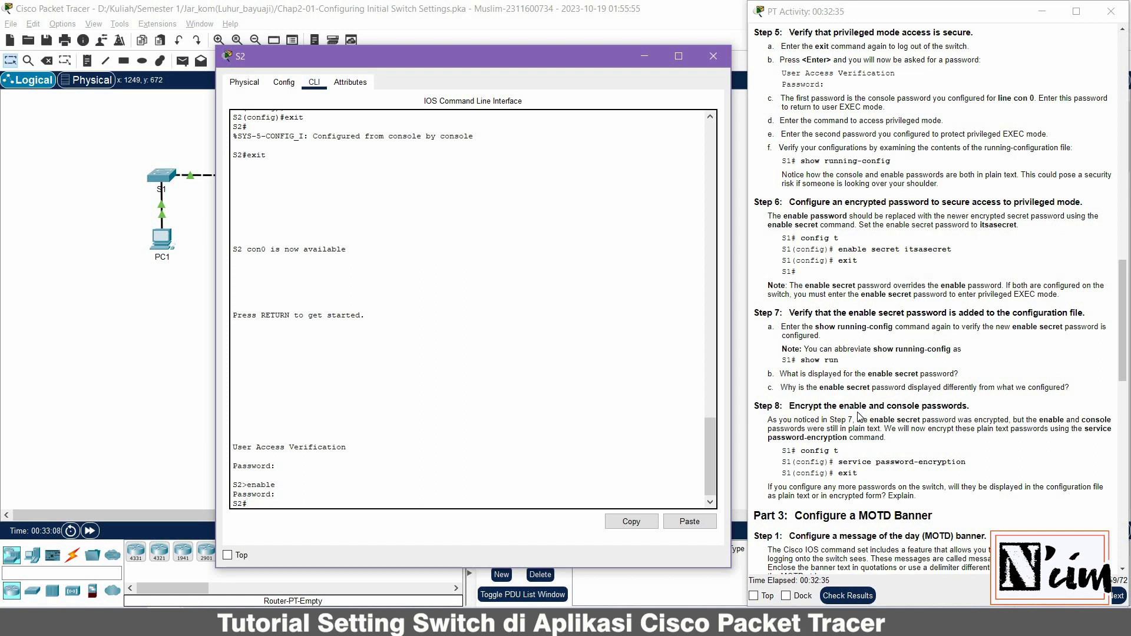
# Run show run, highlighting the encrypted enable secret 5 hash and the plain console password line
pyautogui.write('show run')
pyautogui.press('Return')
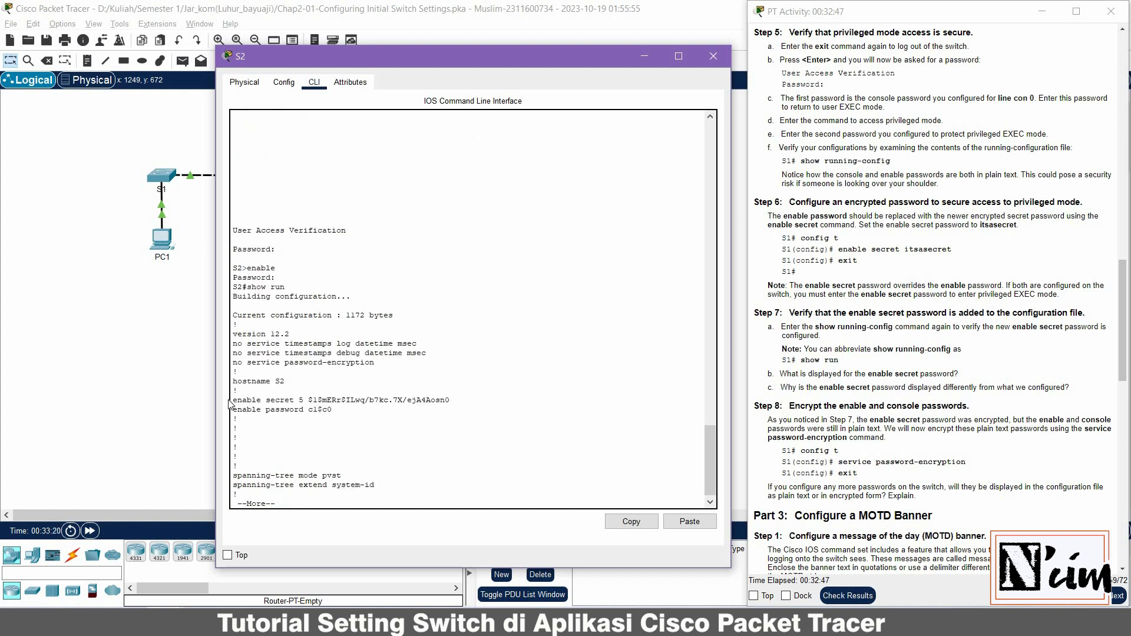
pyautogui.moveTo(234, 400); pyautogui.dragTo(450, 401)
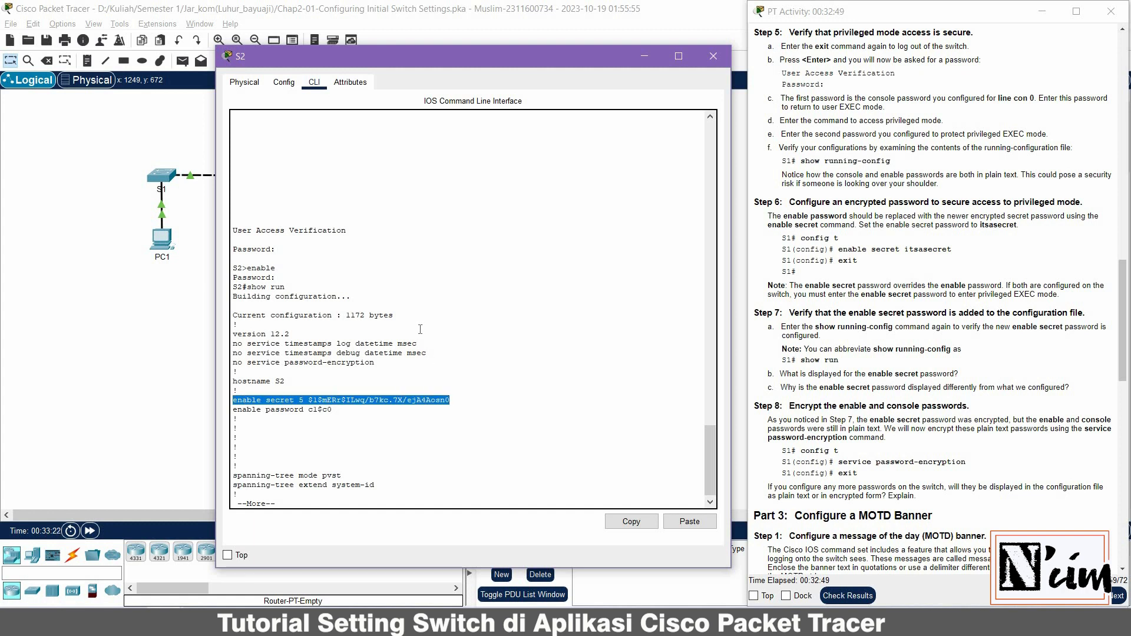
pyautogui.scroll(10, 420, 329)
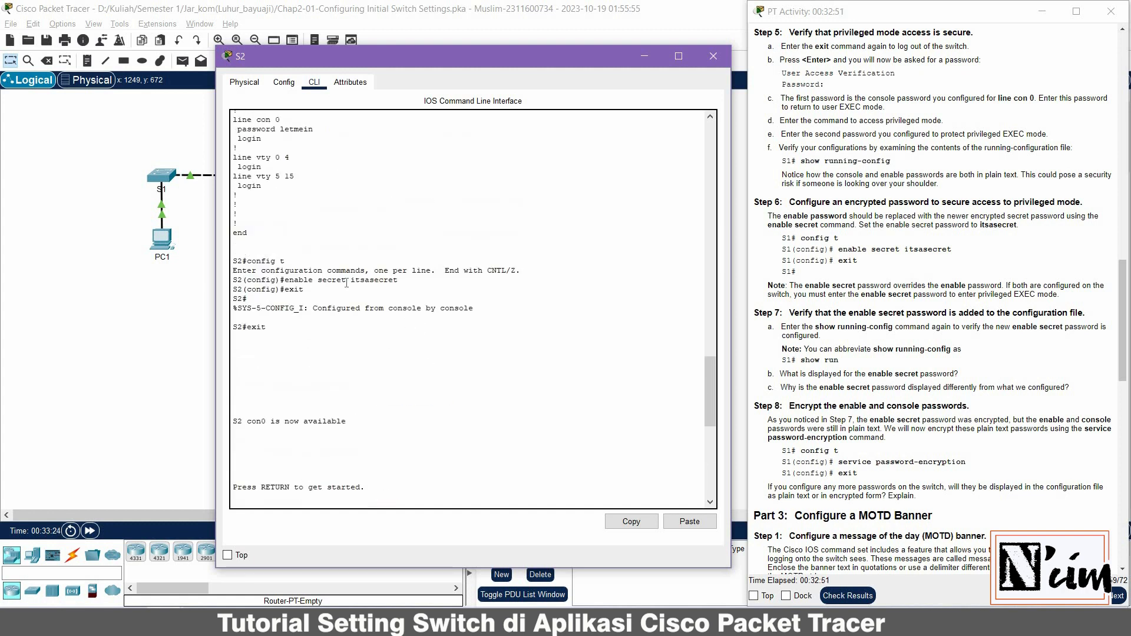
pyautogui.moveTo(398, 280); pyautogui.dragTo(285, 280)
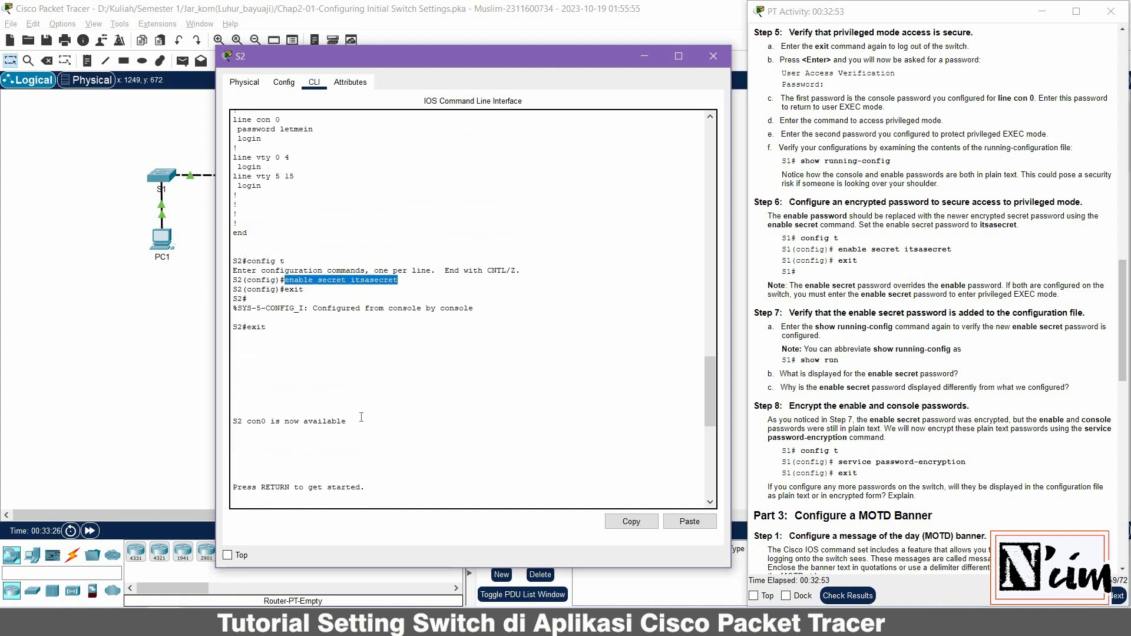
pyautogui.scroll(-10, 361, 417)
pyautogui.moveTo(450, 398); pyautogui.dragTo(306, 410)
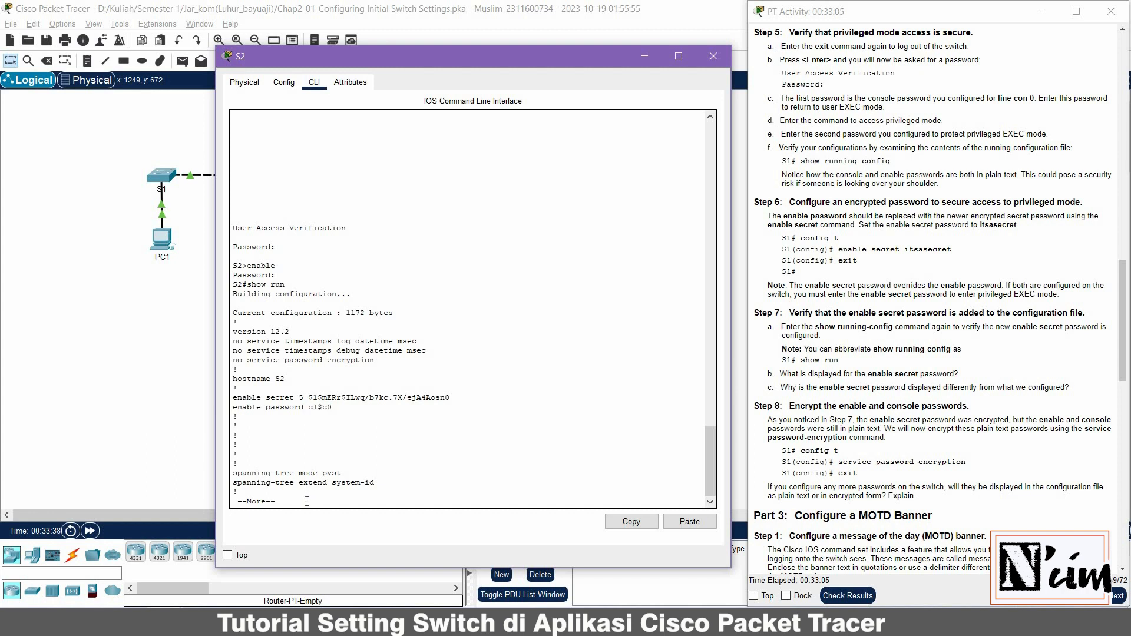
pyautogui.press('space')
pyautogui.press('space')
pyautogui.press('space')
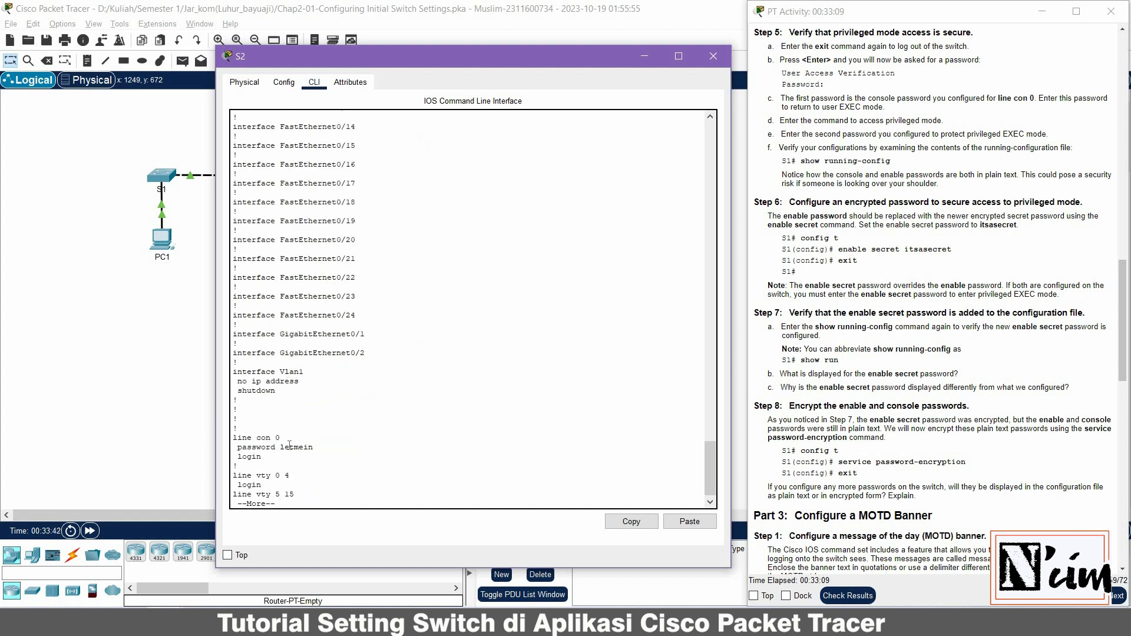
pyautogui.moveTo(313, 447); pyautogui.dragTo(233, 447)
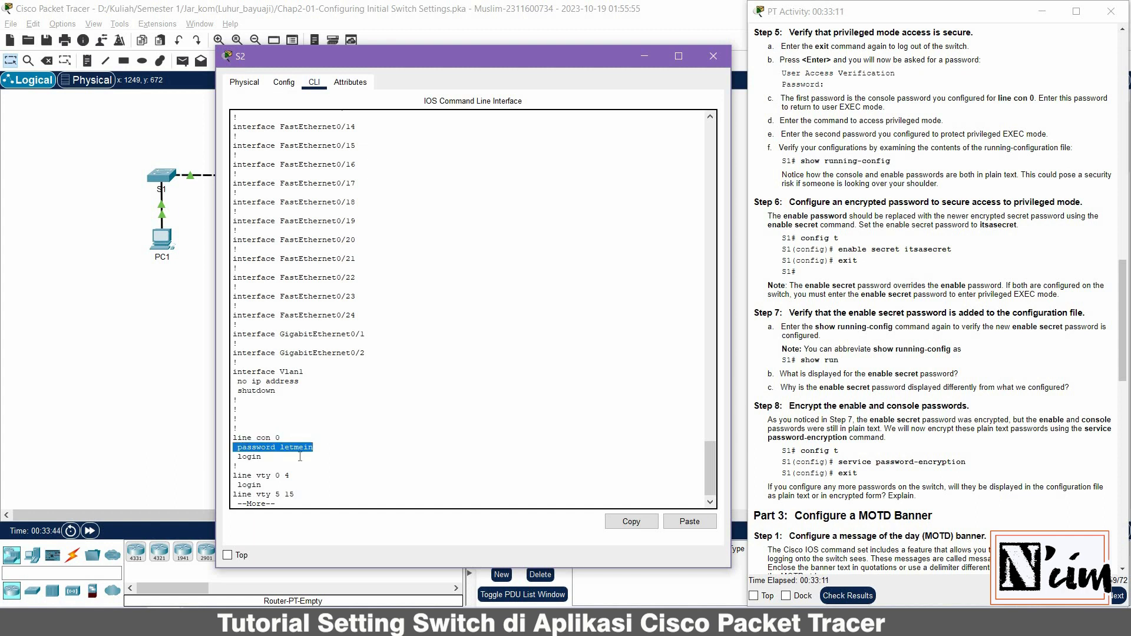
pyautogui.press('space')
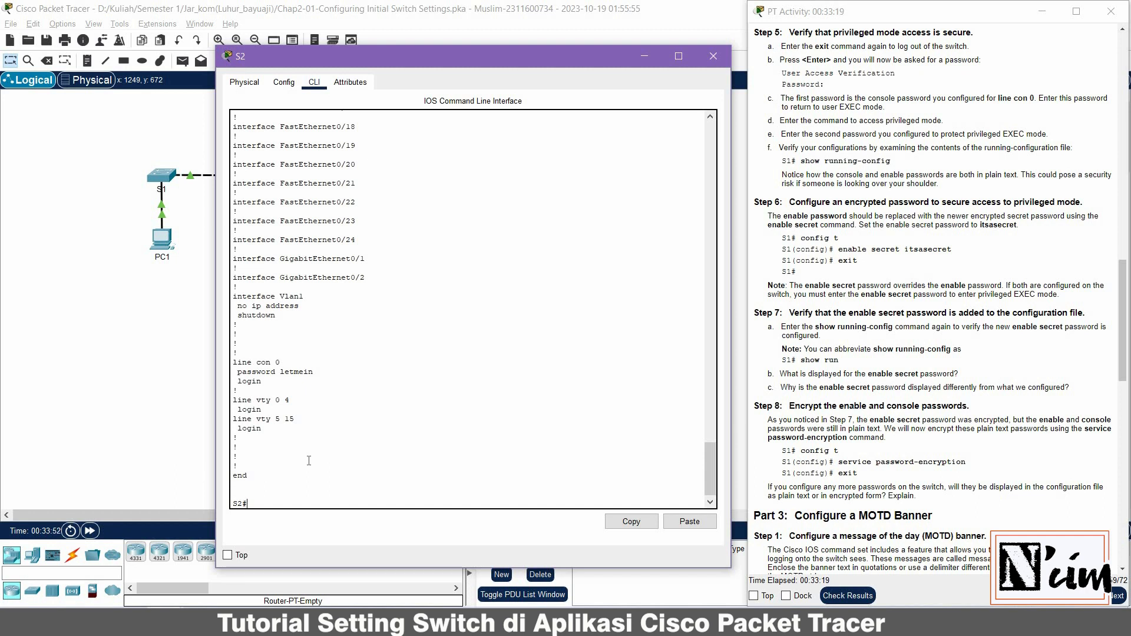
# Apply service password-encryption in global configuration, then exit back to S2#
pyautogui.write('config t')
pyautogui.press('Return')
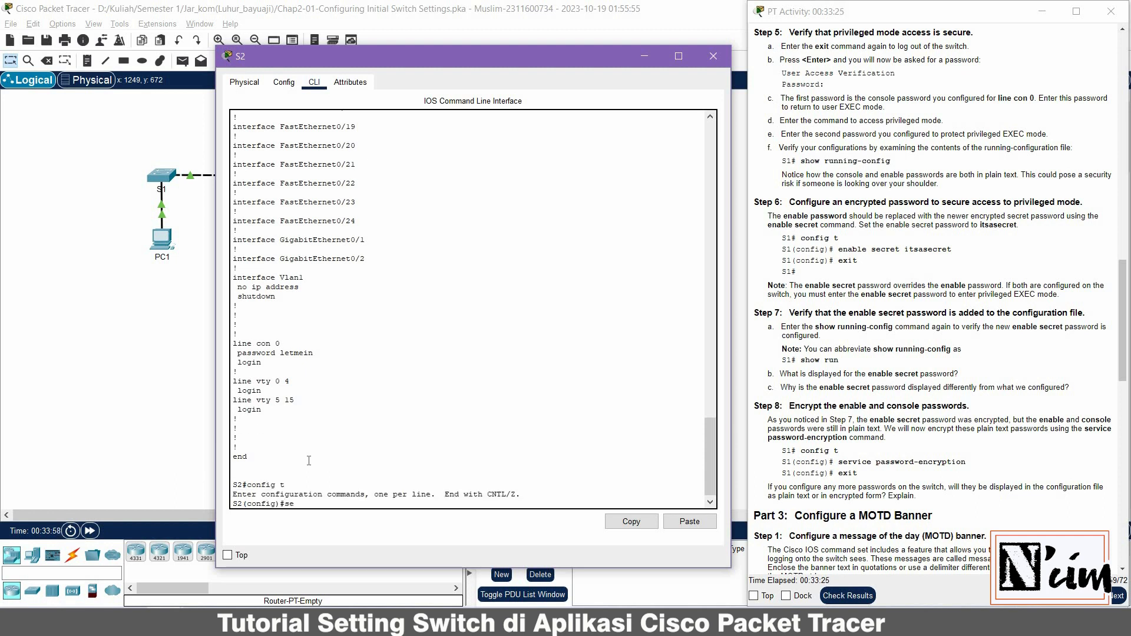
pyautogui.write('service')
pyautogui.write(' pass')
pyautogui.write('s')
pyautogui.press('BackSpace')
pyautogui.write('word-encryption')
pyautogui.press('Return')
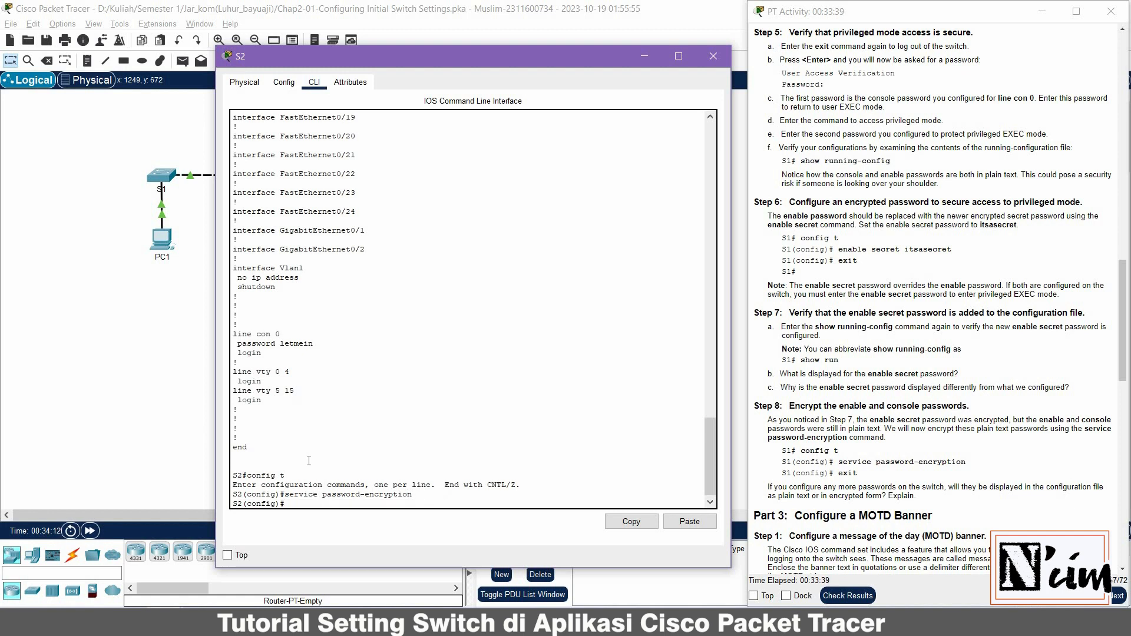
pyautogui.write('exit')
pyautogui.press('Return')
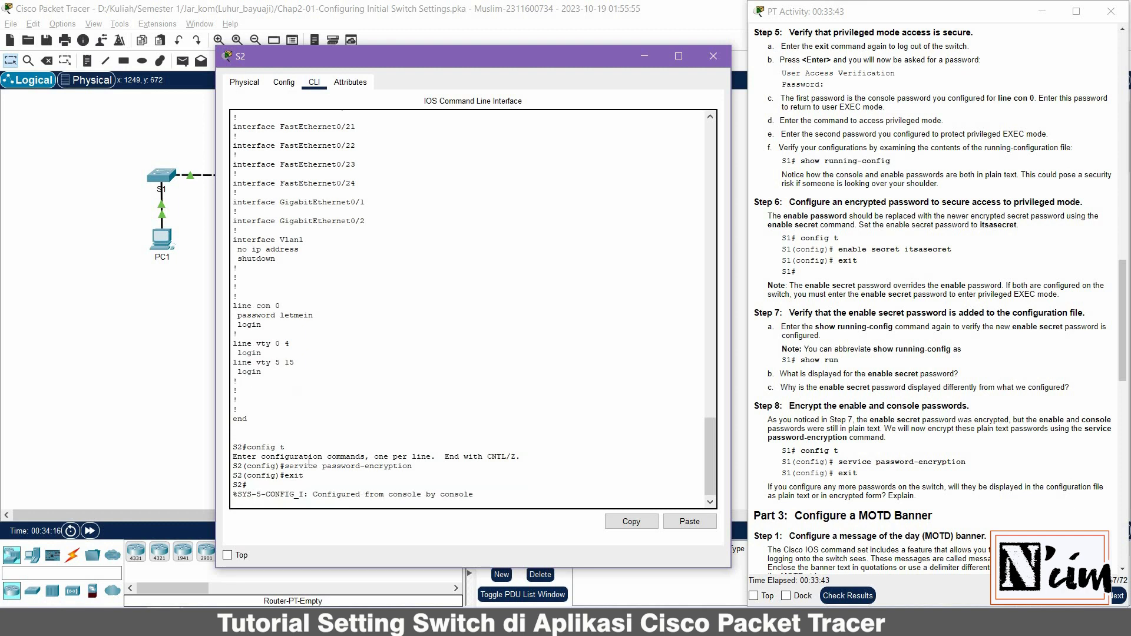
pyautogui.press('Return')
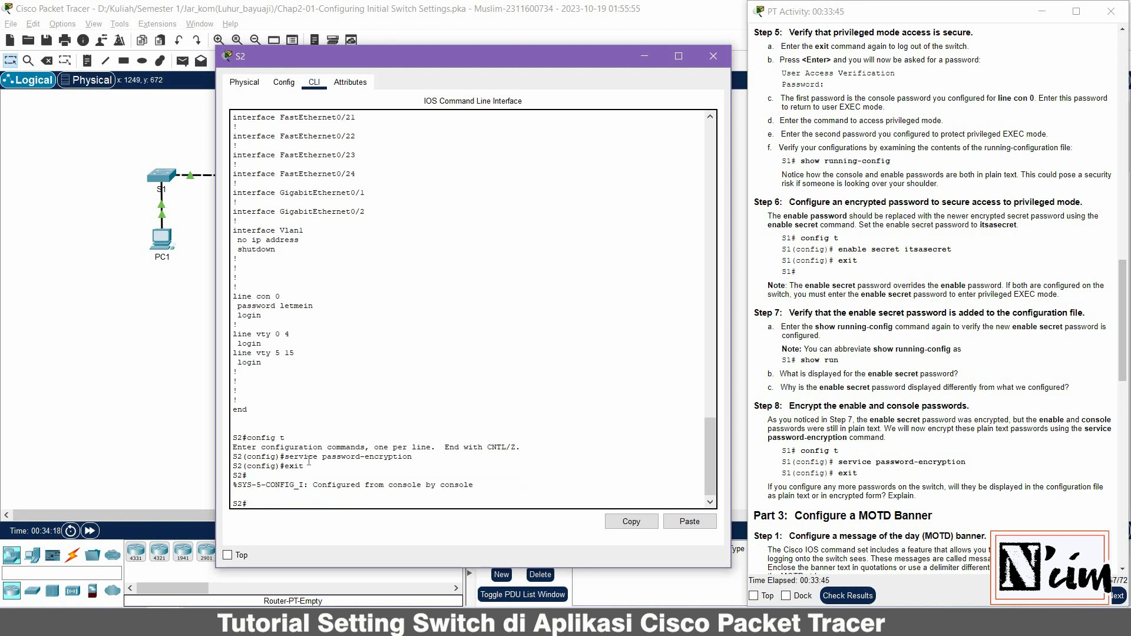
# Run 'show run' and check the enable password appears as an encrypted type 7 value
pyautogui.write('show run')
pyautogui.press('Return')
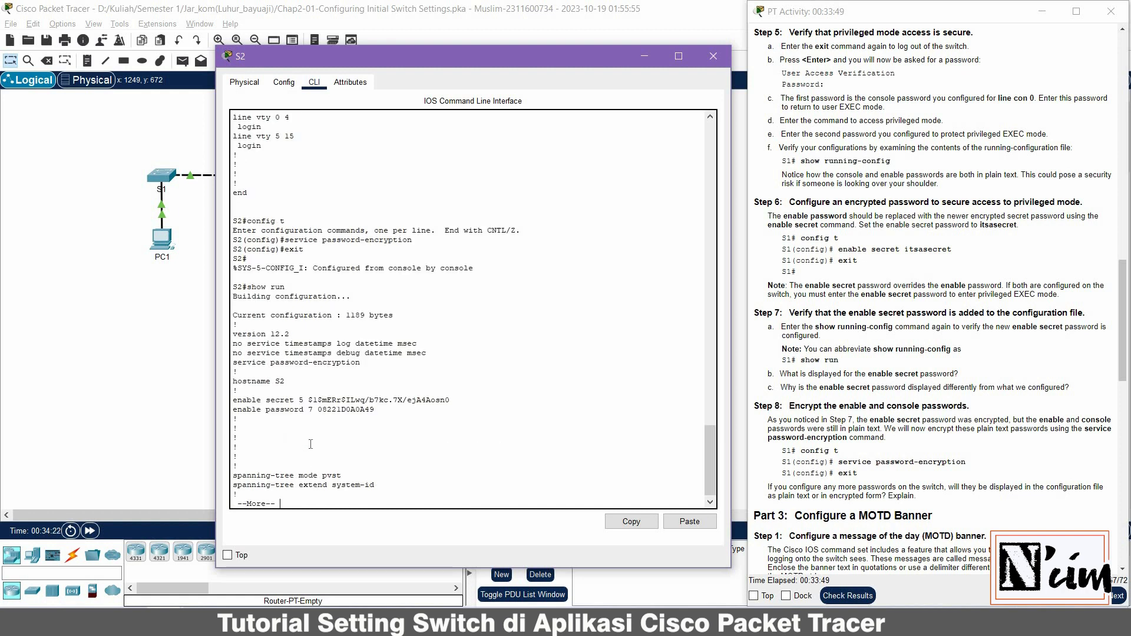
pyautogui.doubleClick(333, 410)
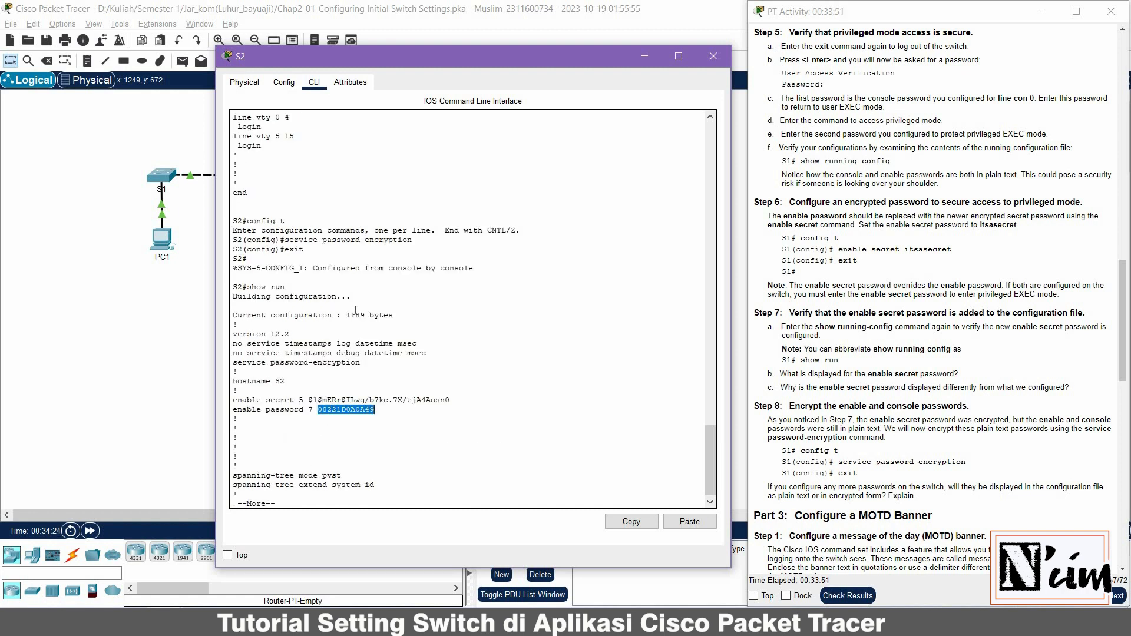
pyautogui.scroll(20, 355, 310)
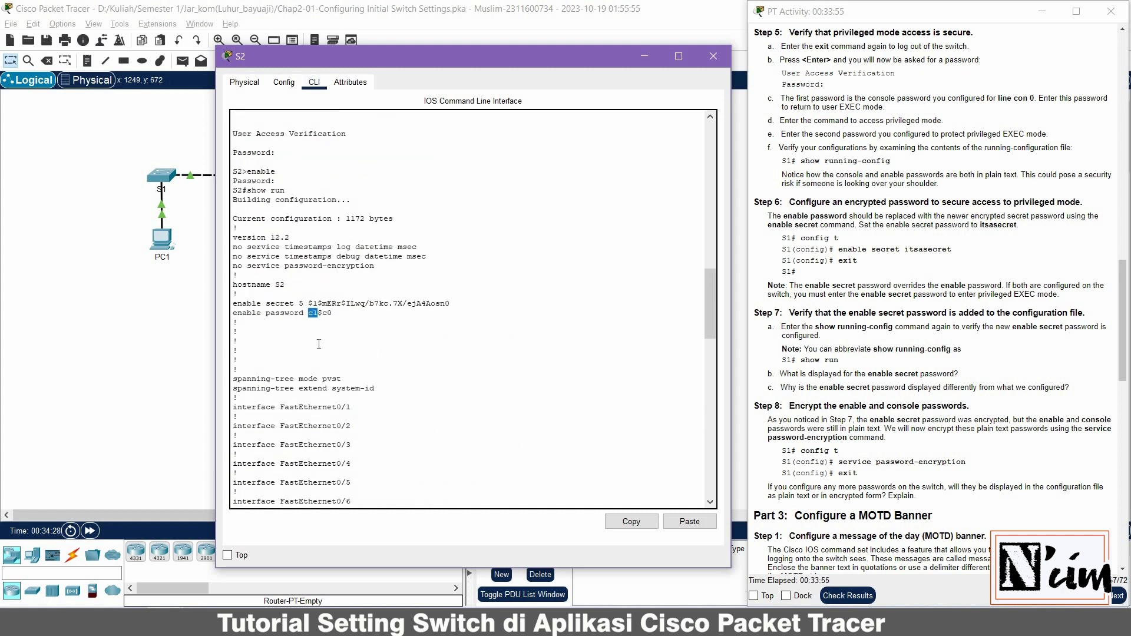
pyautogui.scroll(-20, 303, 327)
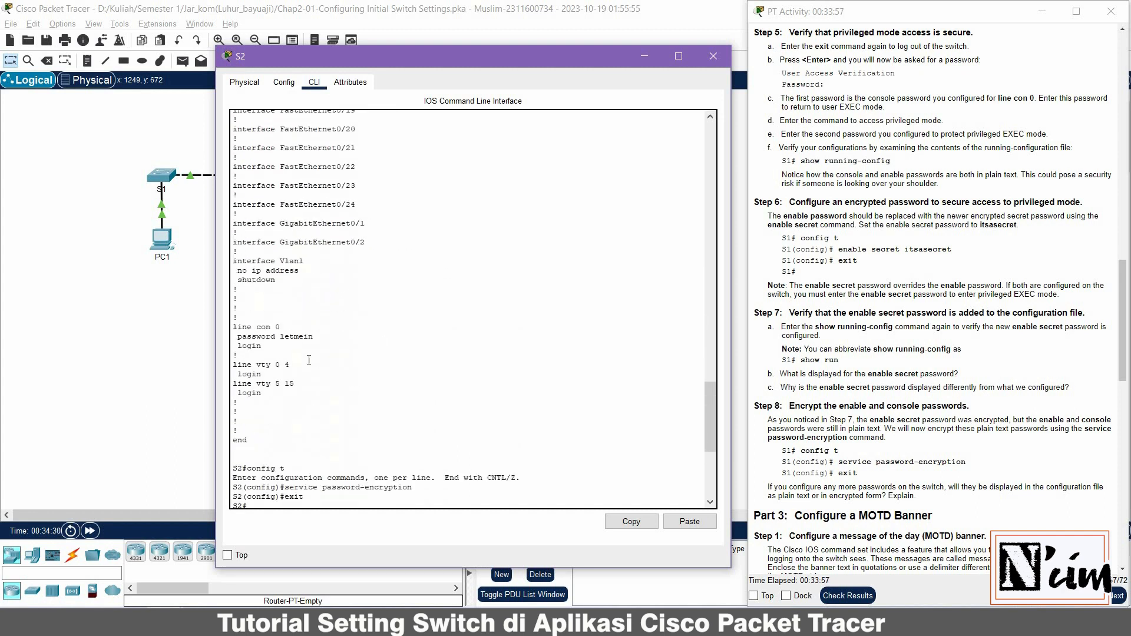
pyautogui.doubleClick(293, 336)
# Rerun 'show run' and page through to confirm the console password is now encrypted
pyautogui.write('show run')
pyautogui.press('Return')
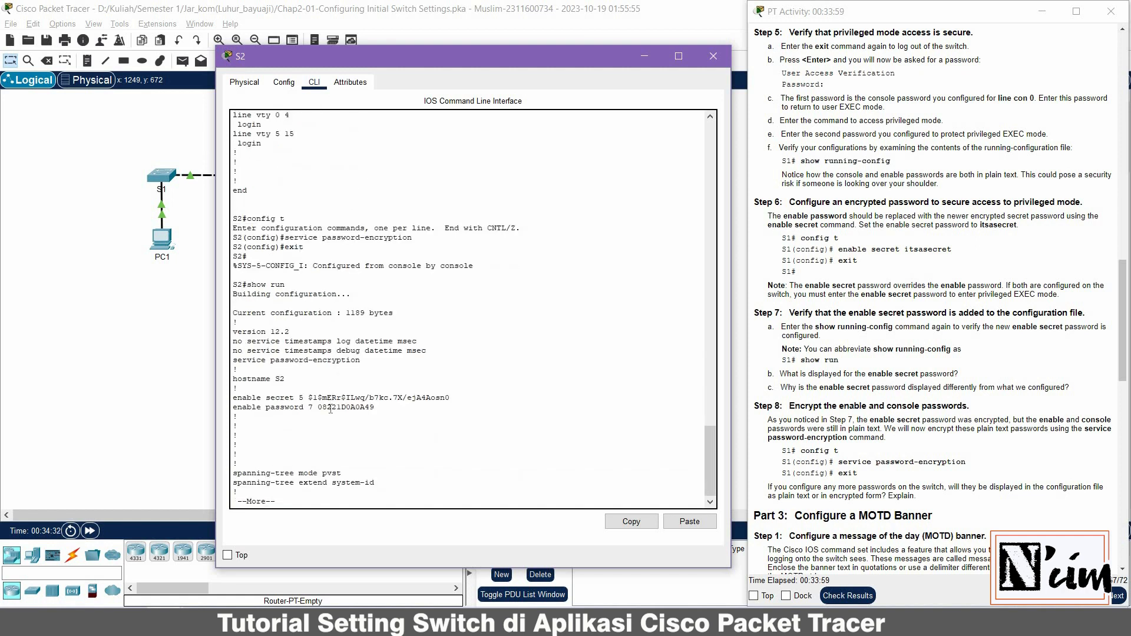
pyautogui.doubleClick(331, 407)
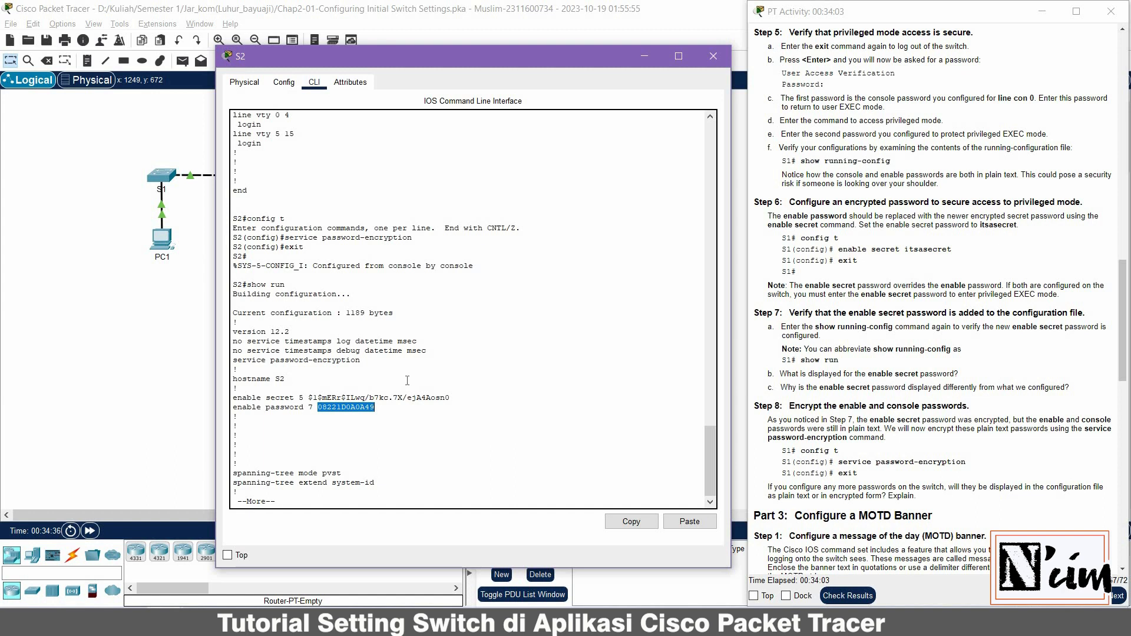
pyautogui.press('space')
pyautogui.press('space')
pyautogui.press('space')
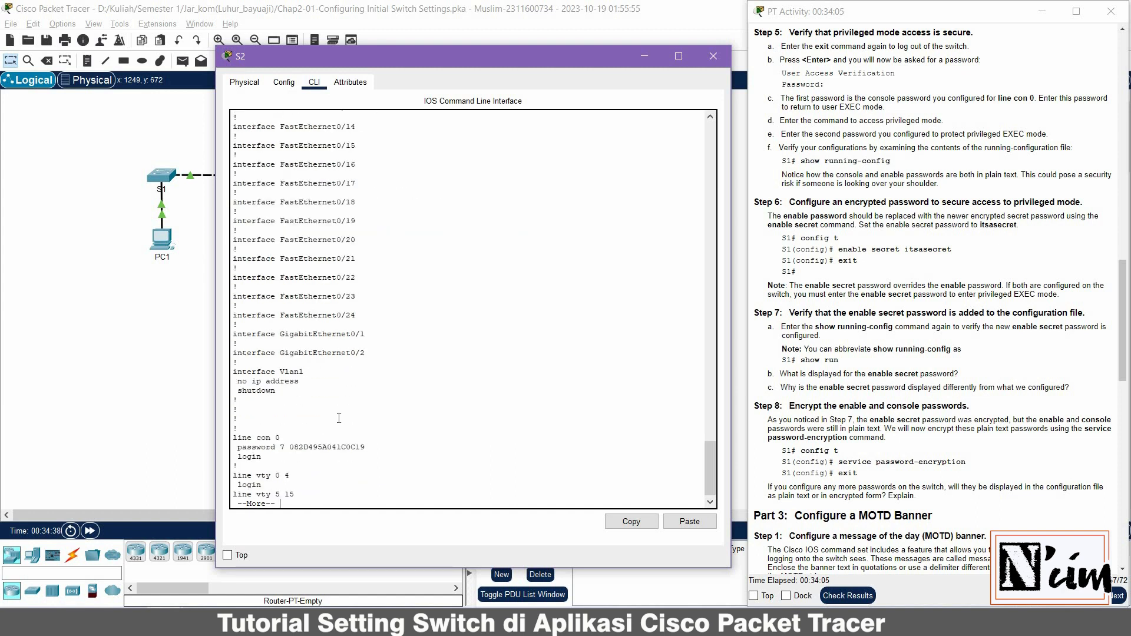
pyautogui.doubleClick(303, 448)
pyautogui.click(332, 495)
pyautogui.press('space')
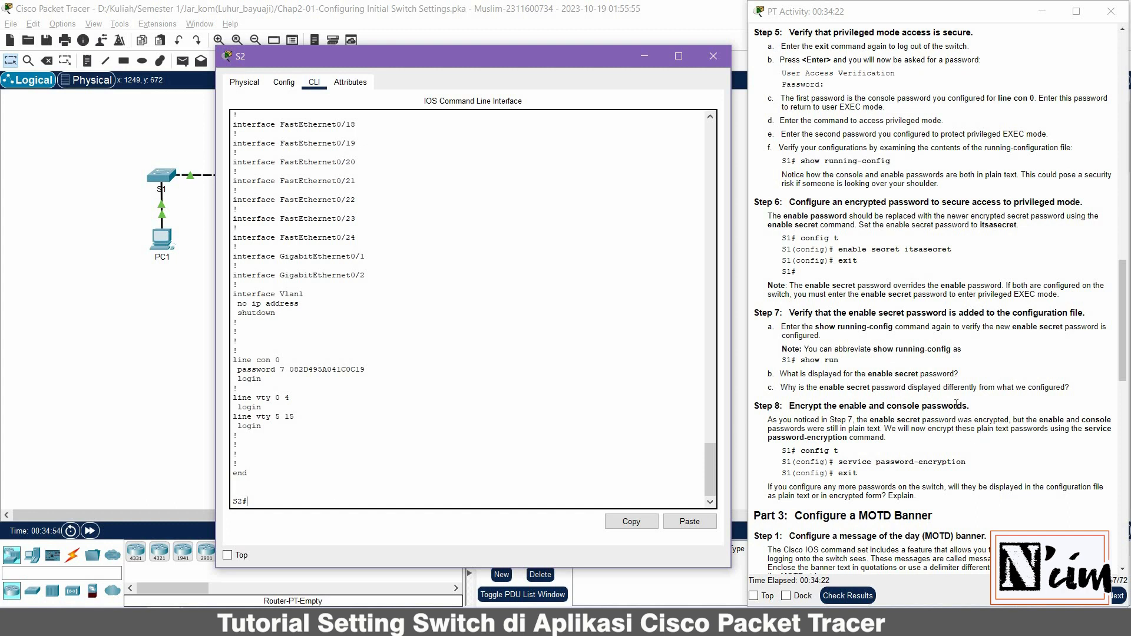
pyautogui.scroll(-3, 956, 404)
pyautogui.scroll(-3, 956, 404)
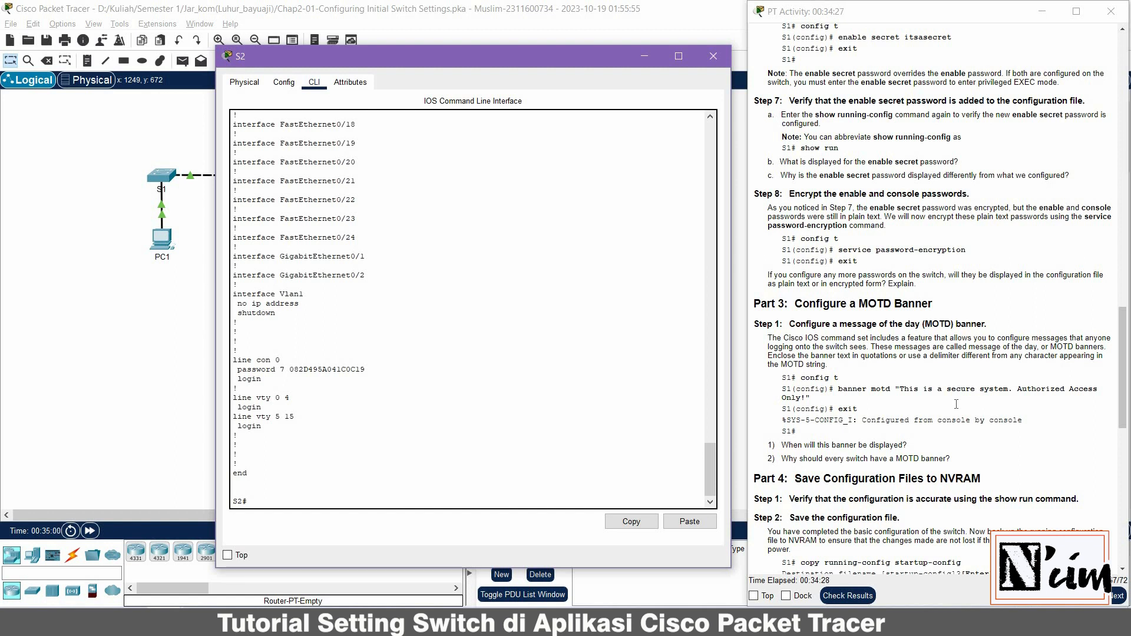
# In config t, set banner motd "This is a secure system. Authorized Access Only..!", then exit to S2#
pyautogui.write('config t')
pyautogui.press('Return')
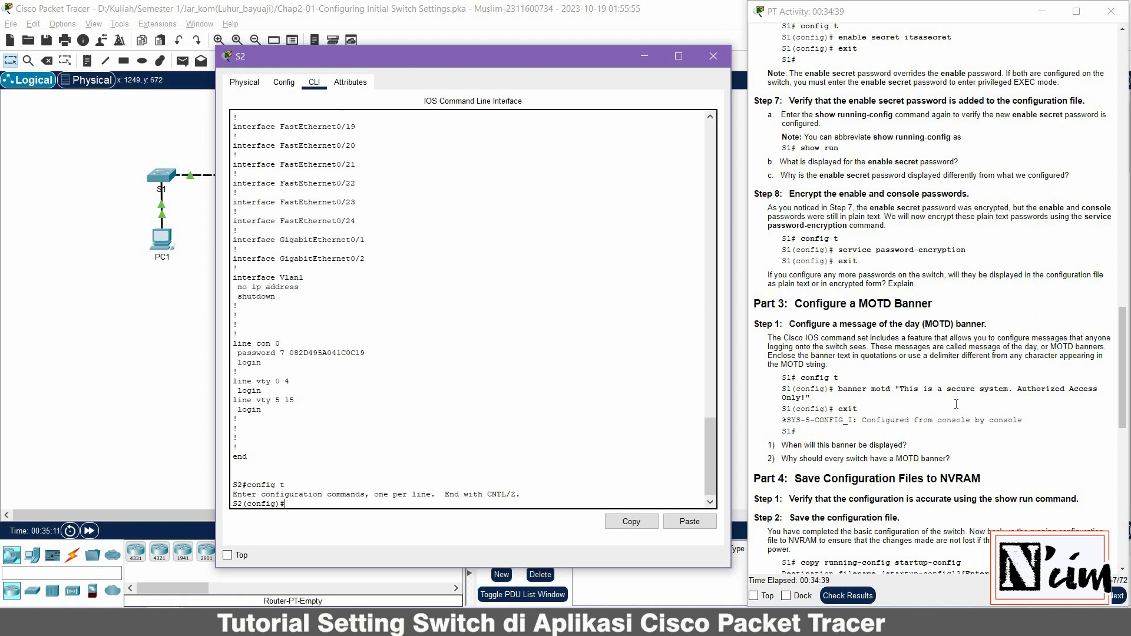
pyautogui.write('banner motd')
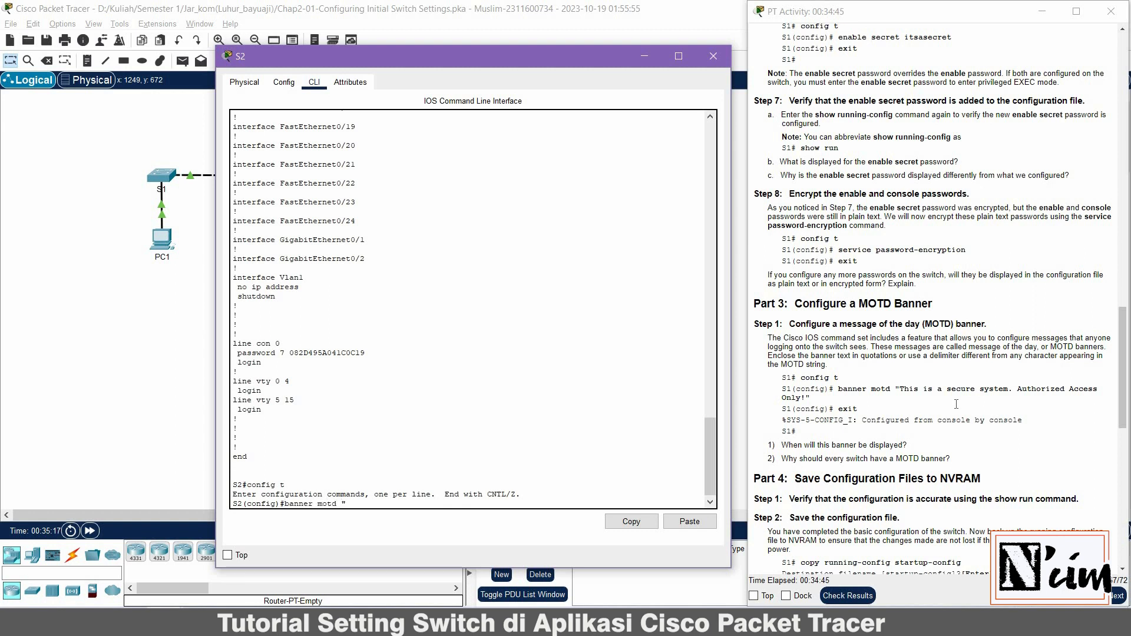
pyautogui.write(' "This is ais')
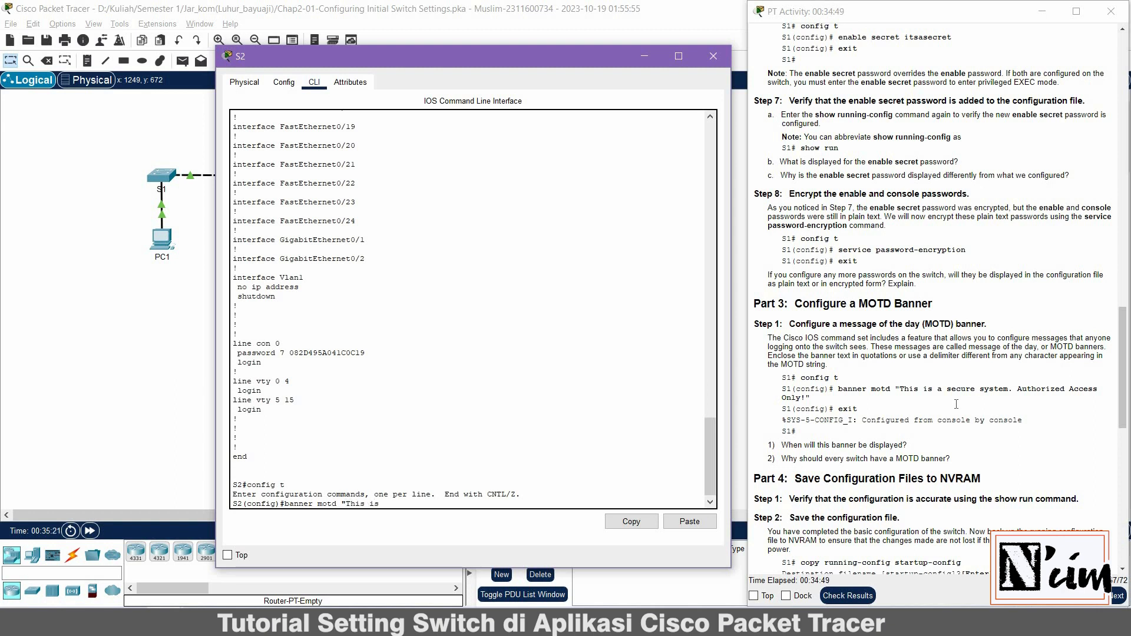
pyautogui.write(' a secure')
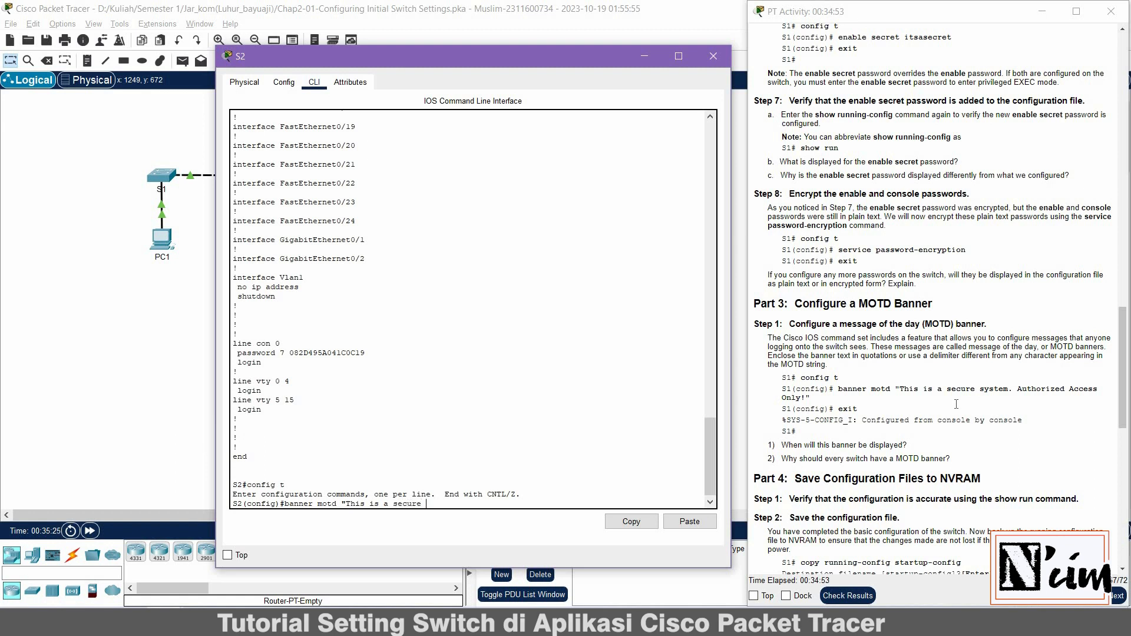
pyautogui.write(' system. Au')
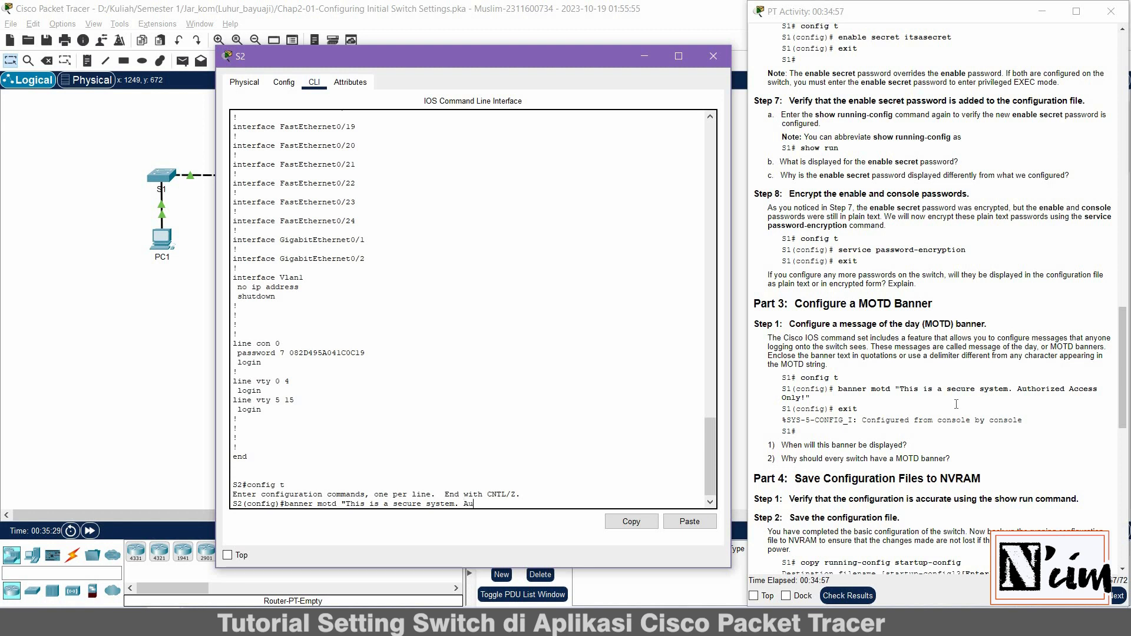
pyautogui.write('s')
pyautogui.press('BackSpace')
pyautogui.write('tho')
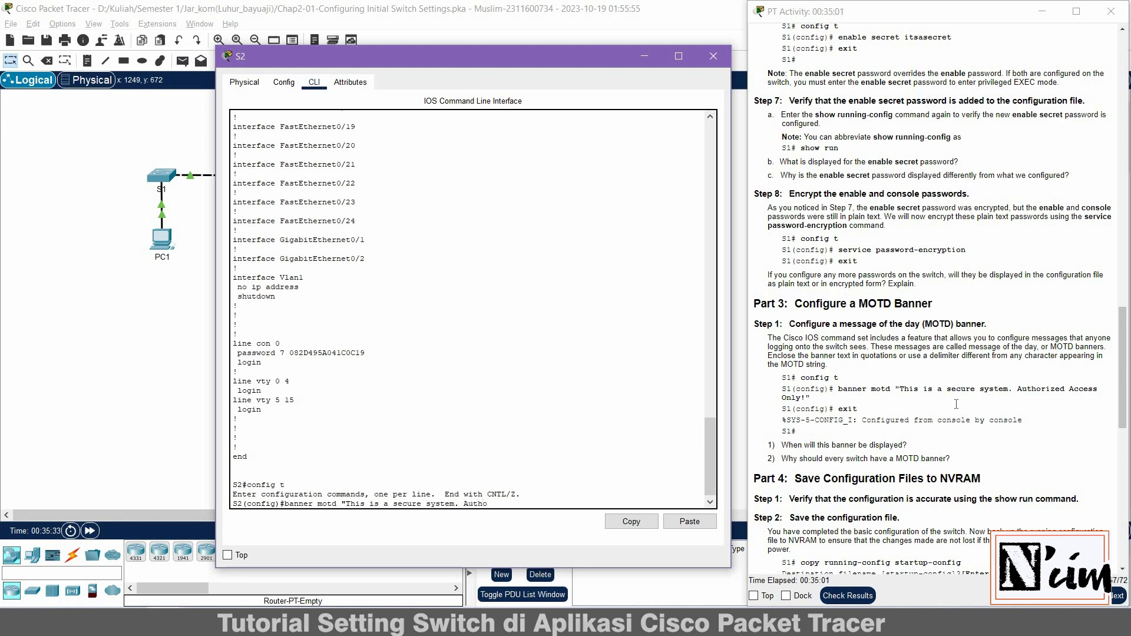
pyautogui.write('rized Access')
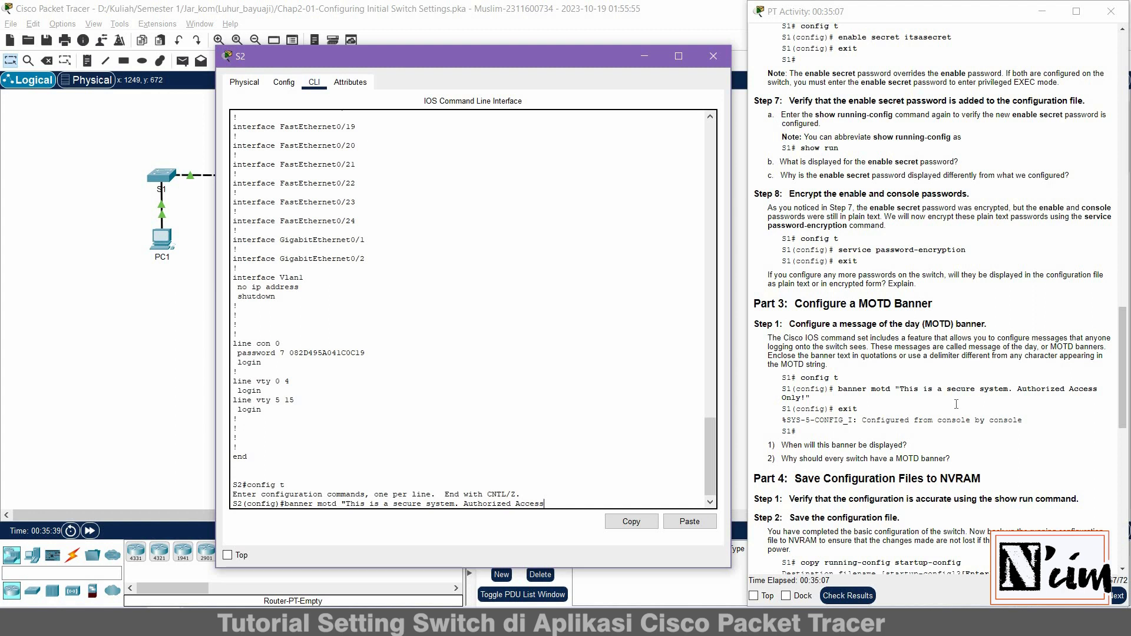
pyautogui.write('Only..!')
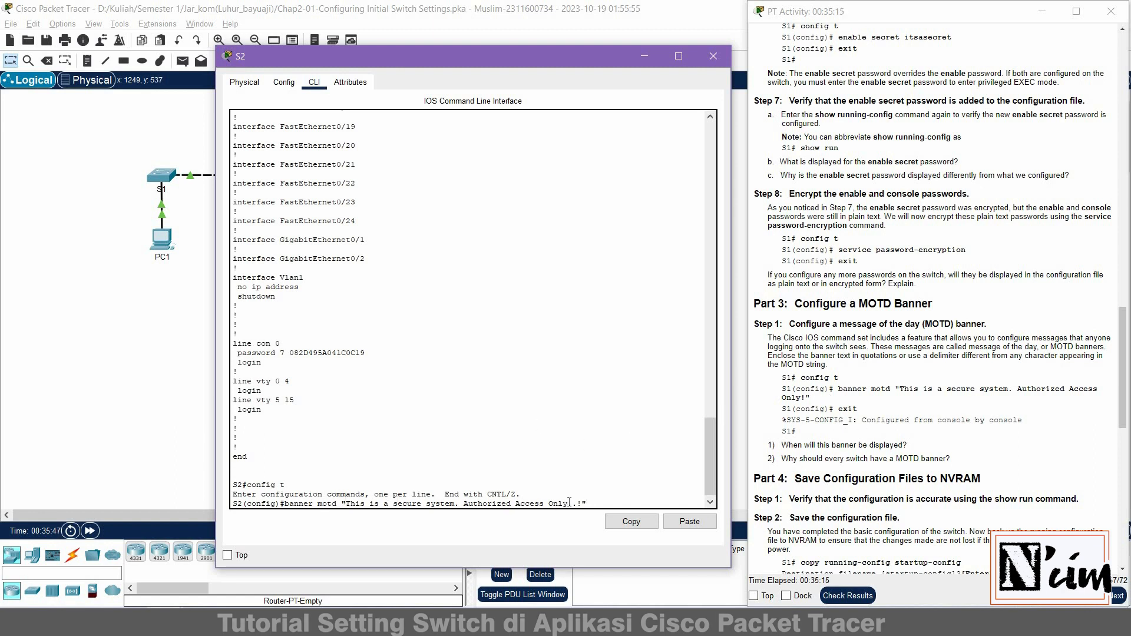
pyautogui.press('Return')
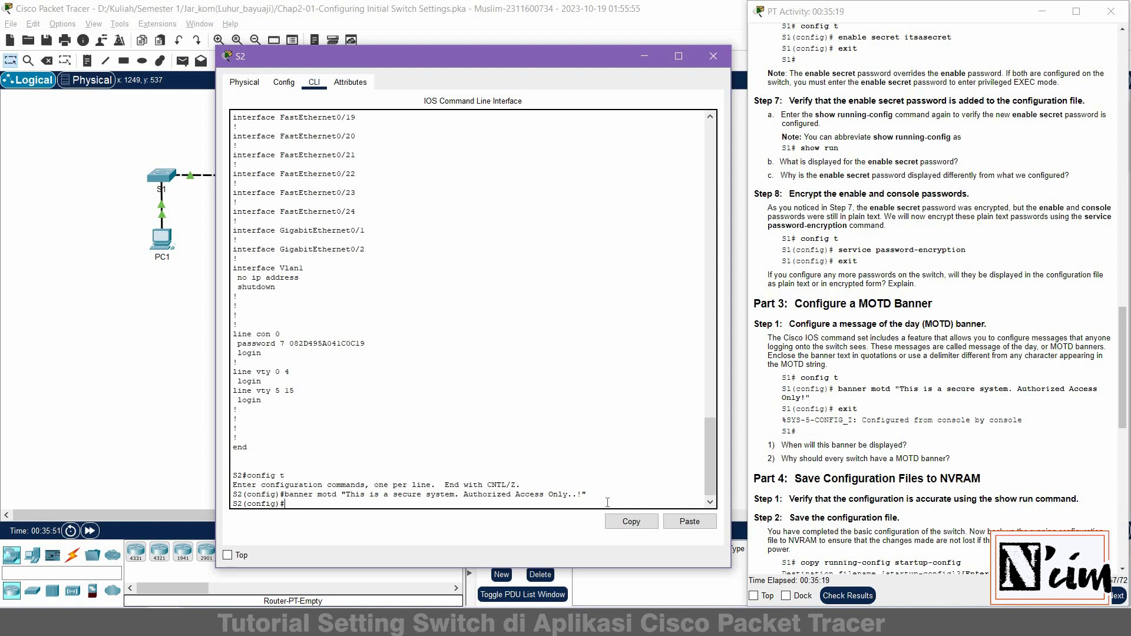
pyautogui.write('exi')
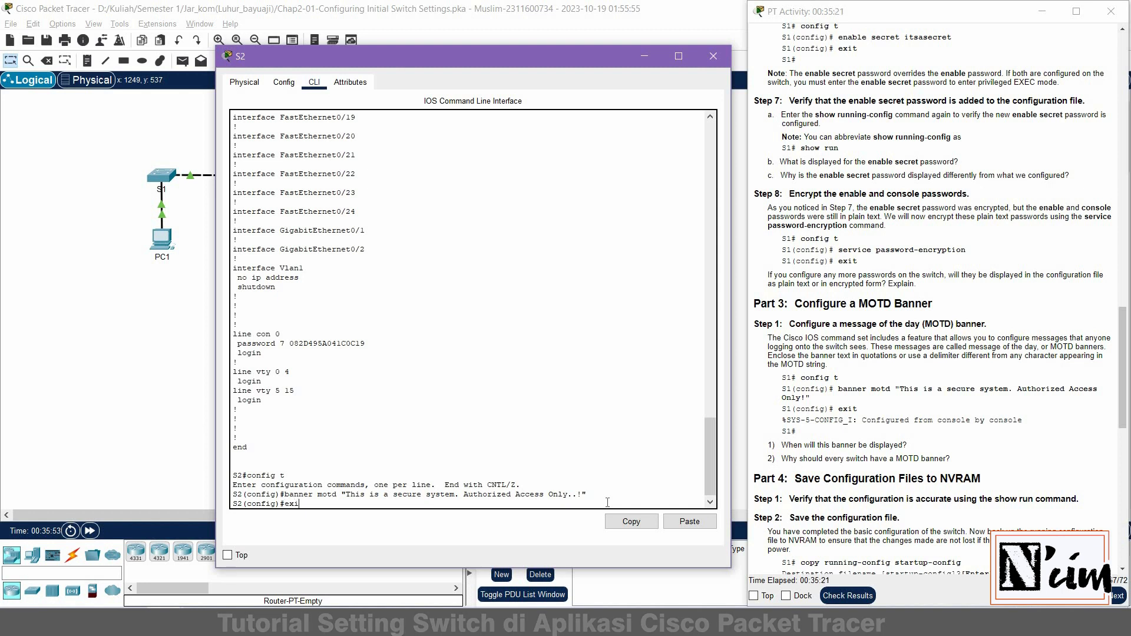
pyautogui.write('t')
pyautogui.press('Return')
pyautogui.press('Return')
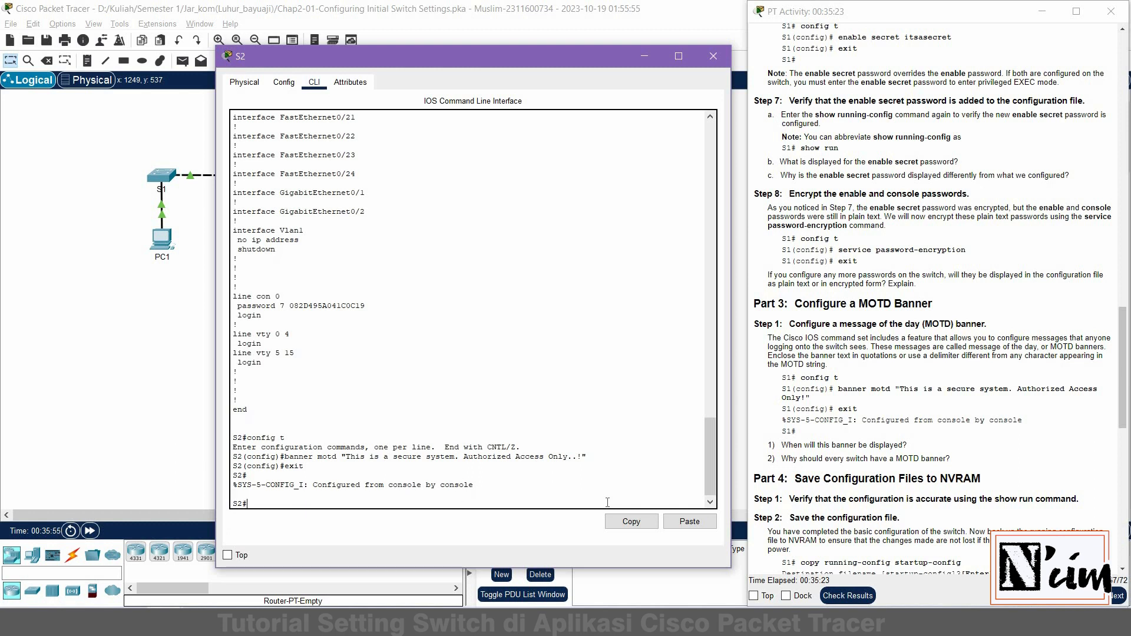
pyautogui.write('exit')
# Log out of the S2 console and confirm the MOTD banner appears at login
pyautogui.press('Return')
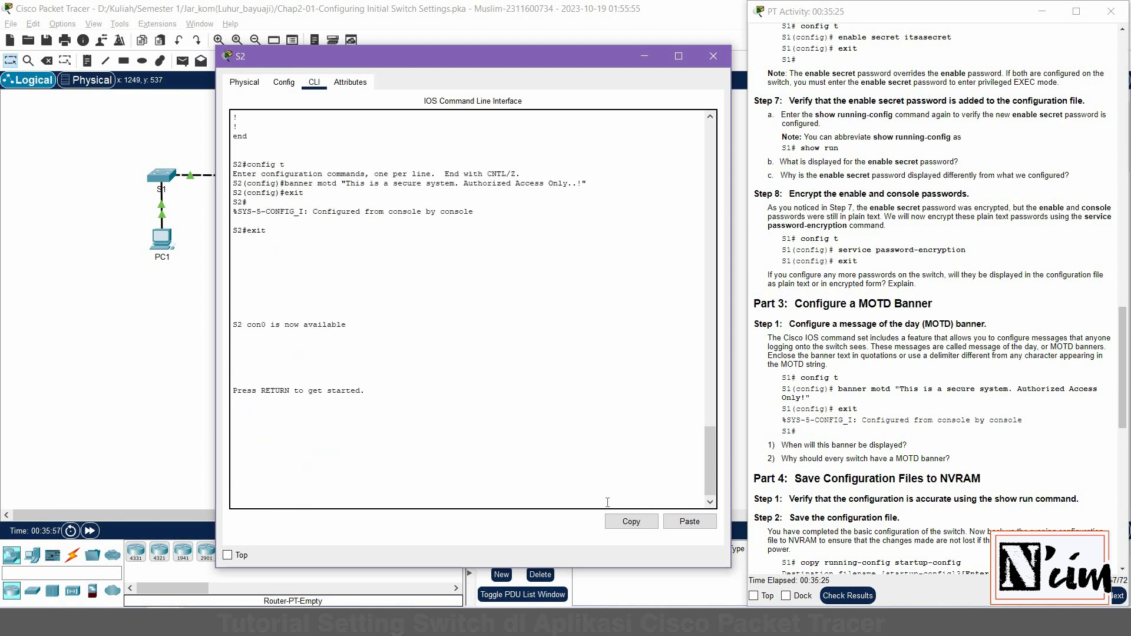
pyautogui.press('Return')
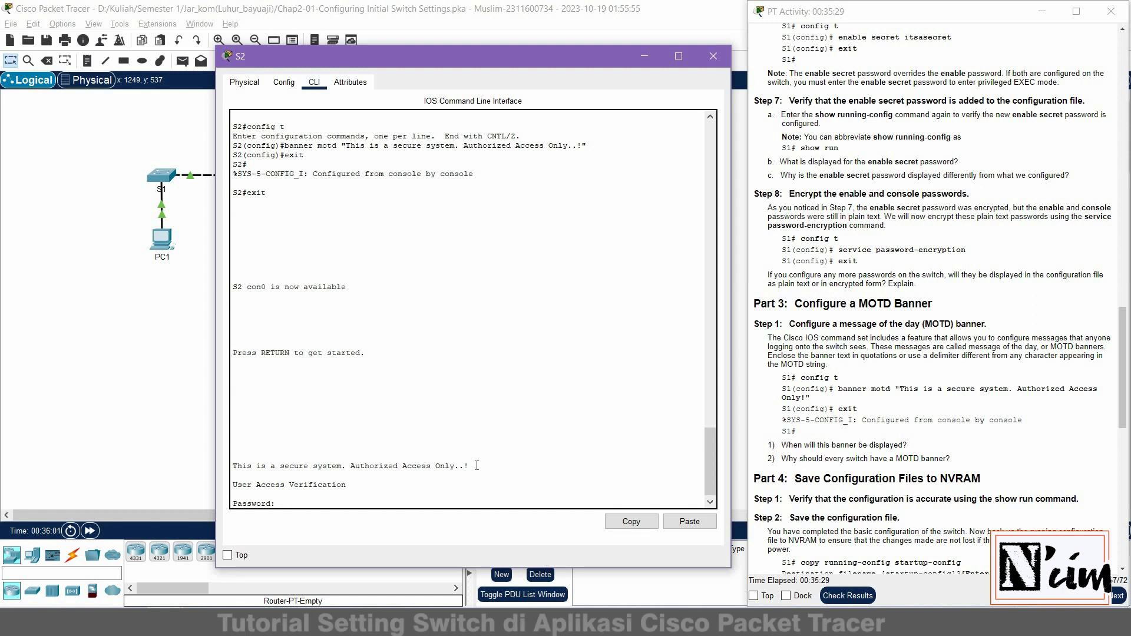
pyautogui.moveTo(470, 466); pyautogui.dragTo(233, 466)
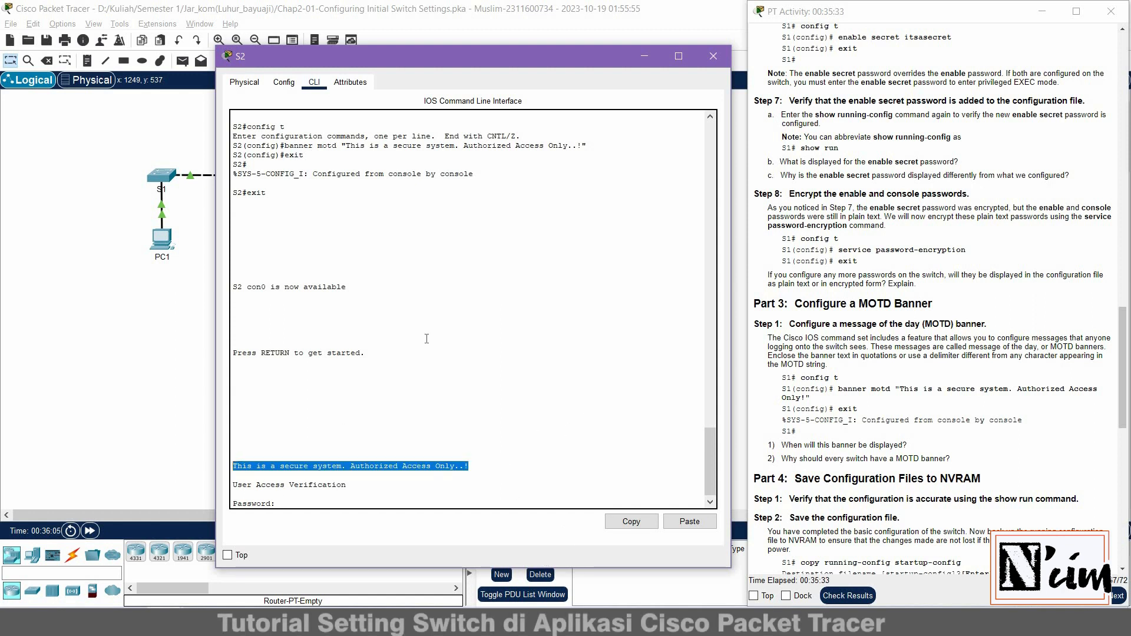
pyautogui.scroll(3, 595, 216)
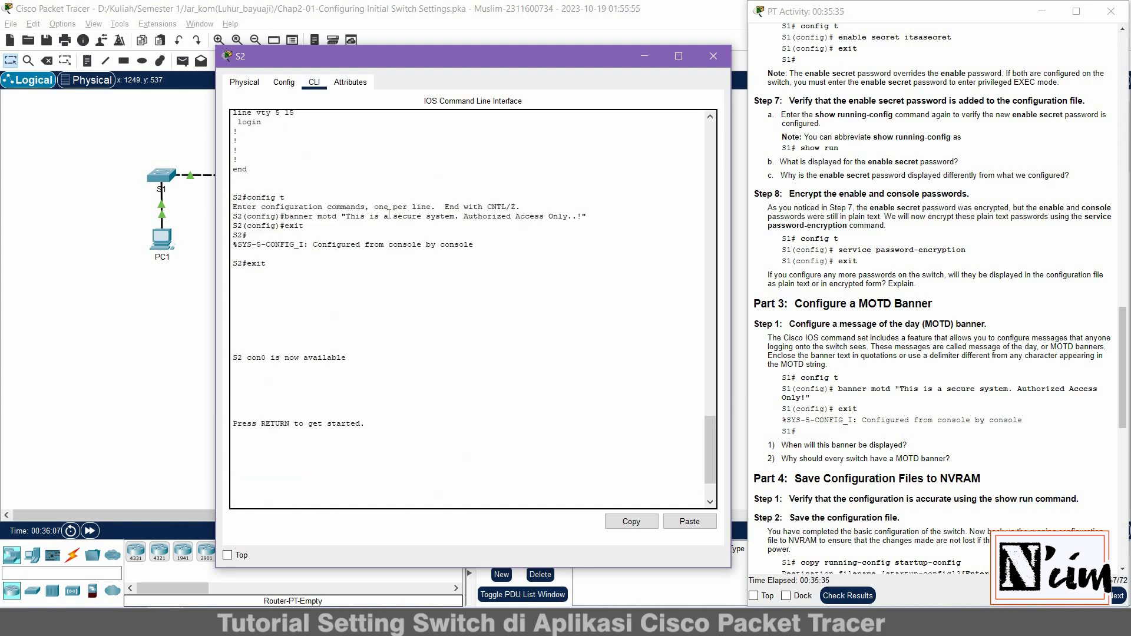
pyautogui.moveTo(586, 216); pyautogui.dragTo(342, 217)
pyautogui.press('Return')
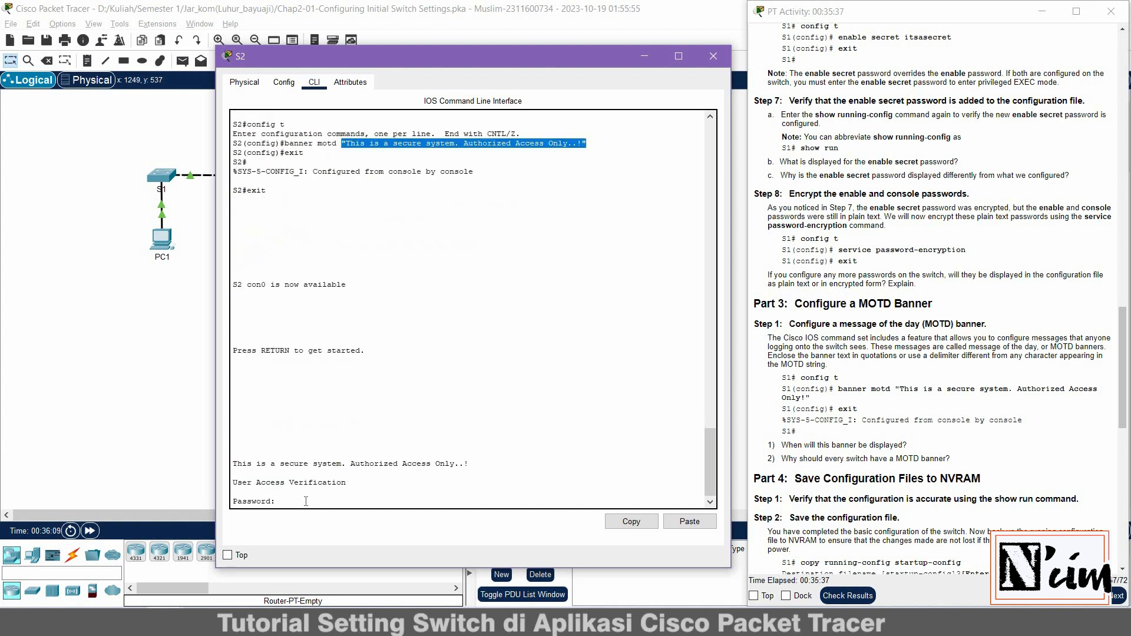
pyautogui.click(306, 501)
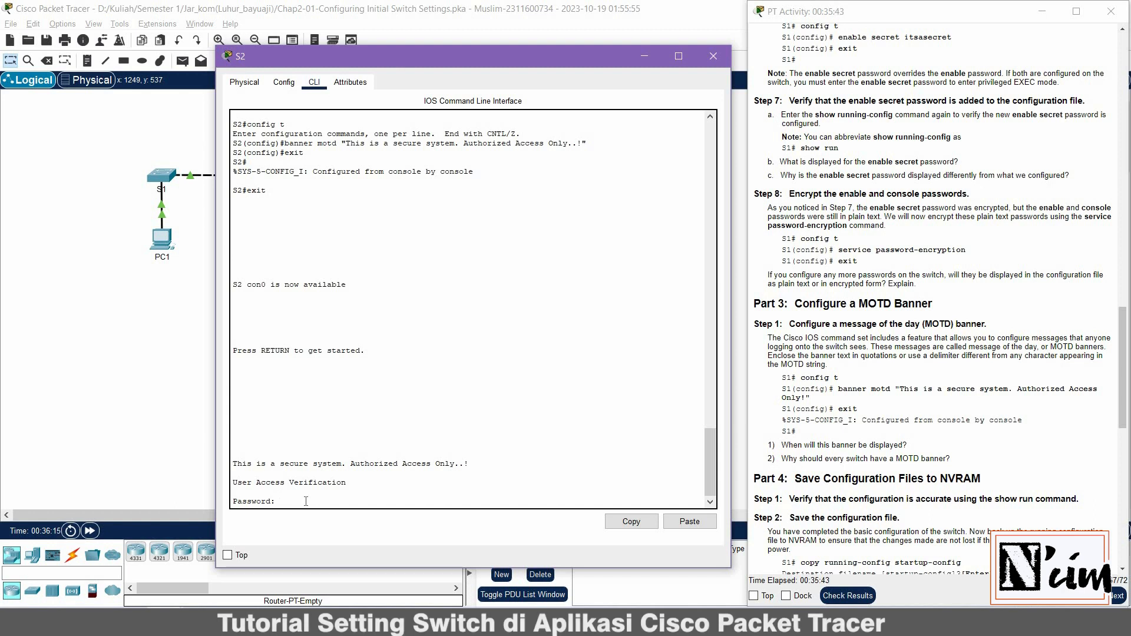
# Enter the console password, then enable with the enable password to reach S2#
pyautogui.press('Return')
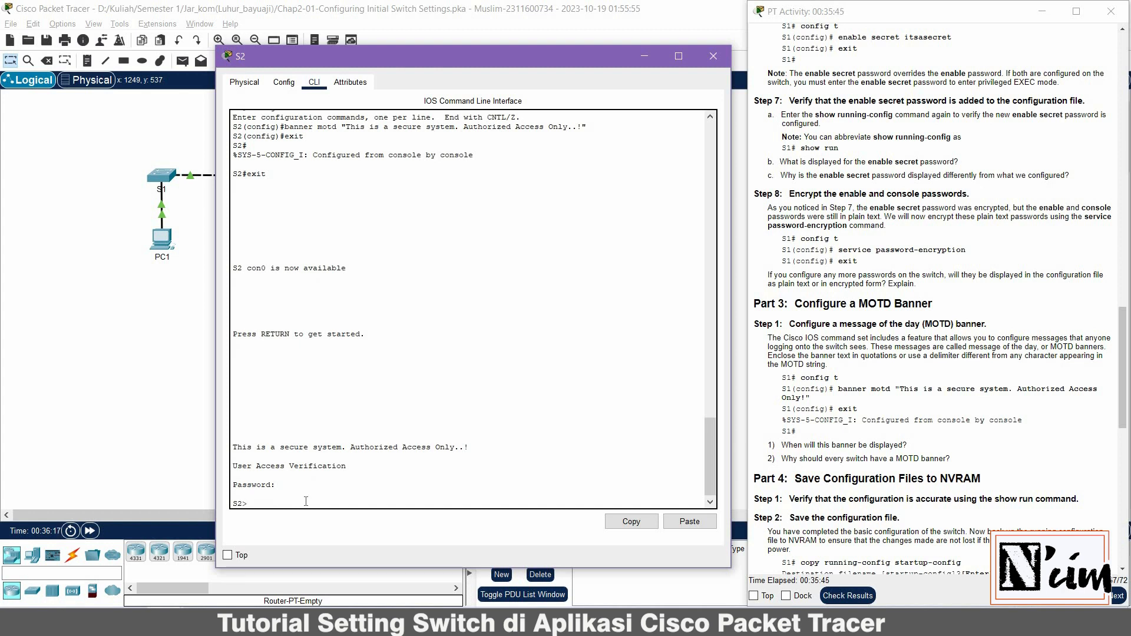
pyautogui.write('enable')
pyautogui.press('Return')
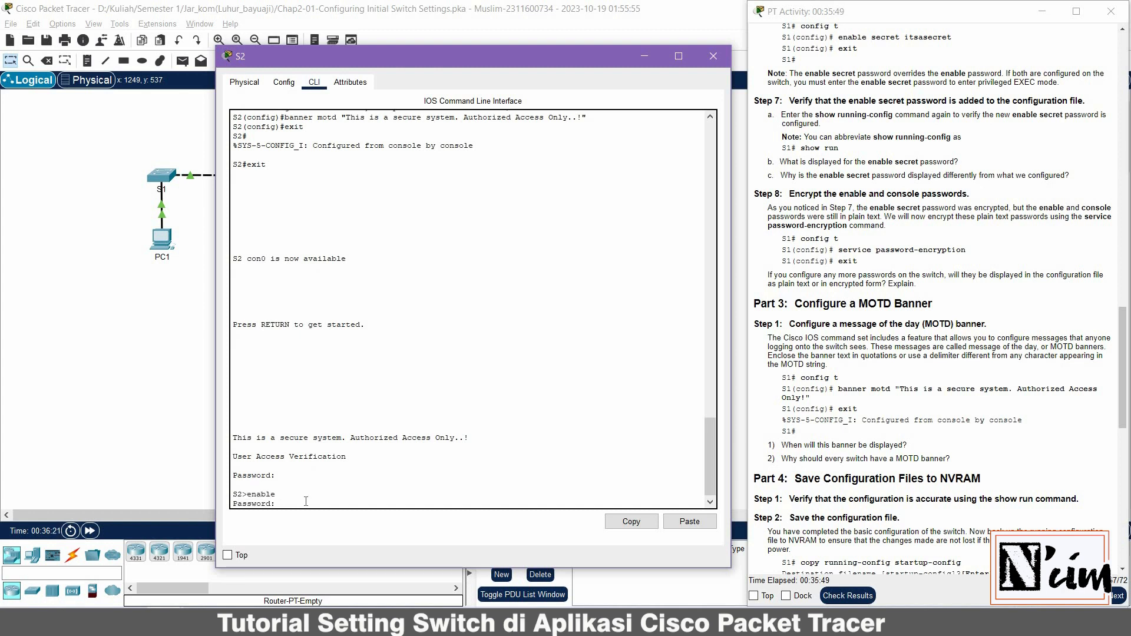
pyautogui.press('Return')
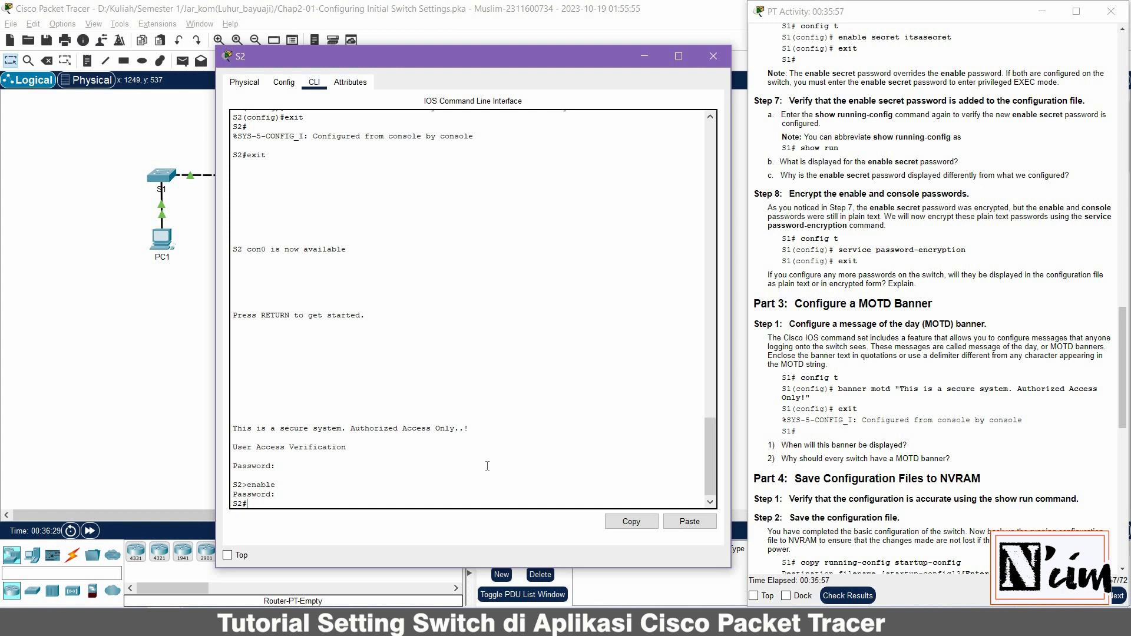
# Run 'show startup-config' and confirm S2 reports no startup-config present
pyautogui.write('show startup-config')
pyautogui.press('Return')
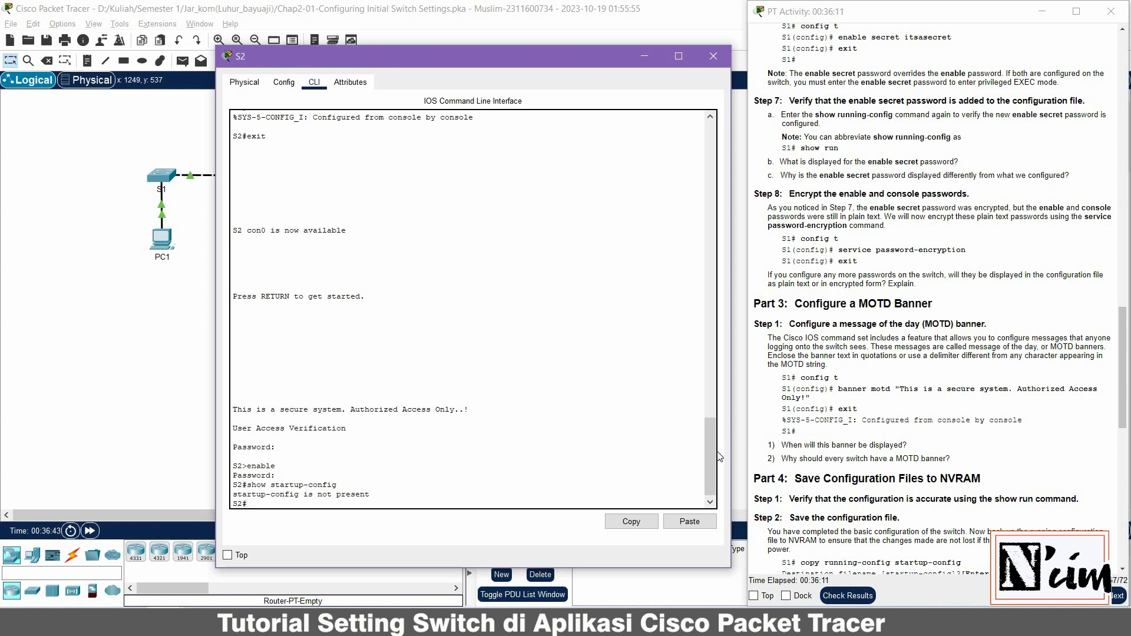
pyautogui.moveTo(712, 456); pyautogui.dragTo(718, 157)
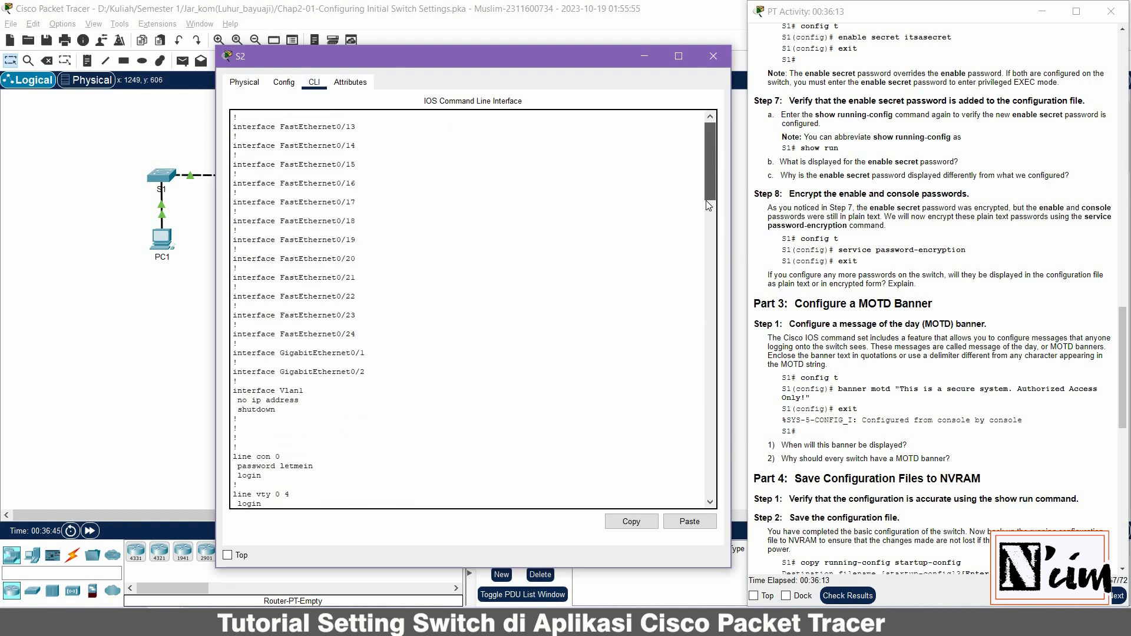
pyautogui.scroll(-10, 706, 206)
pyautogui.scroll(-1, 702, 218)
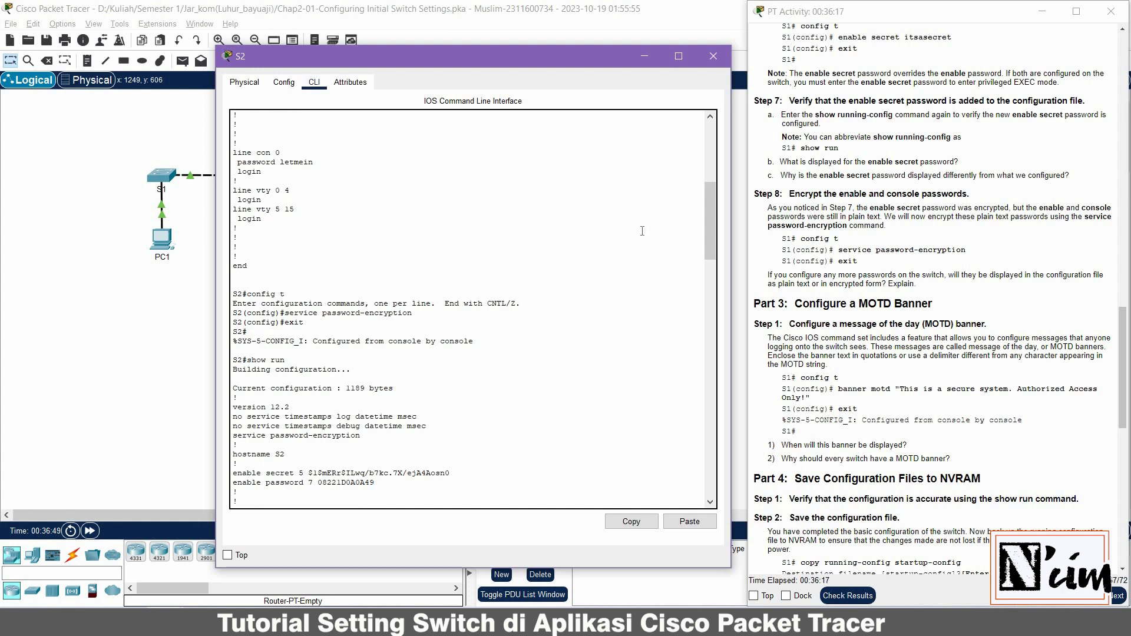
pyautogui.moveTo(713, 234); pyautogui.dragTo(704, 445)
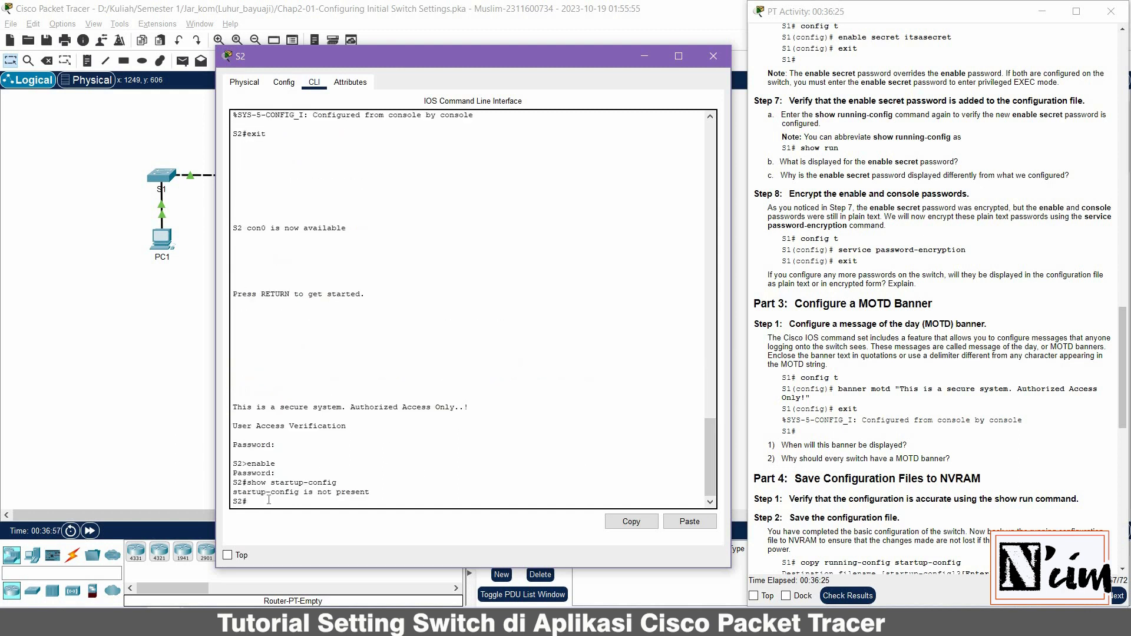
pyautogui.scroll(-5, 947, 295)
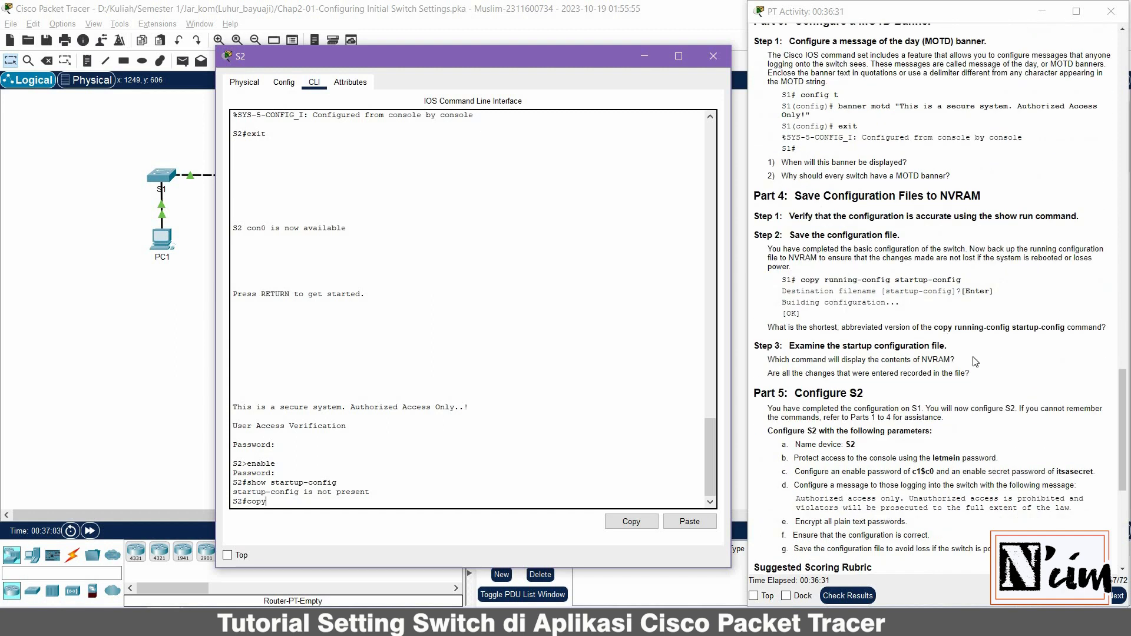
# Run 'copy running-config startup-config' and accept the default startup-config filename
pyautogui.write('nning-config start')
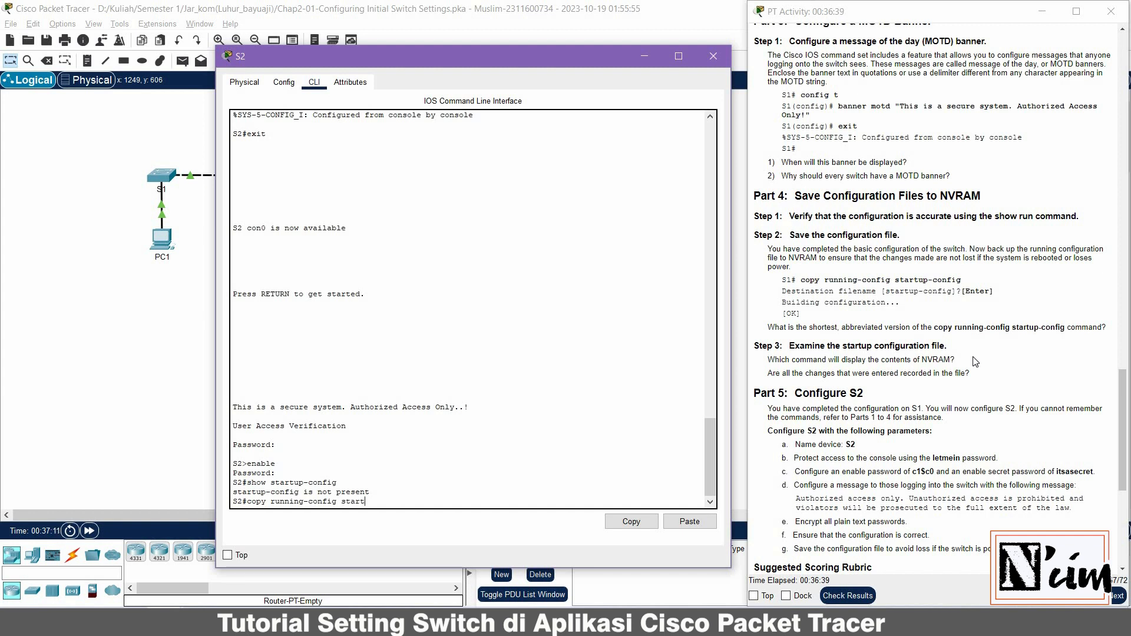
pyautogui.write('up-config')
pyautogui.press('Return')
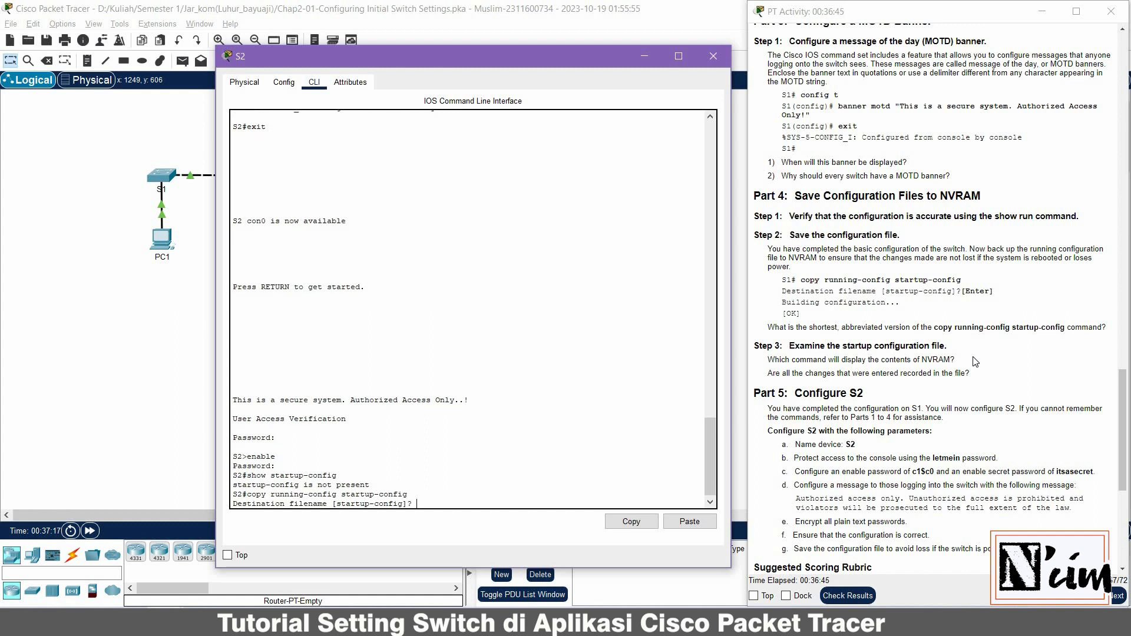
pyautogui.press('Return')
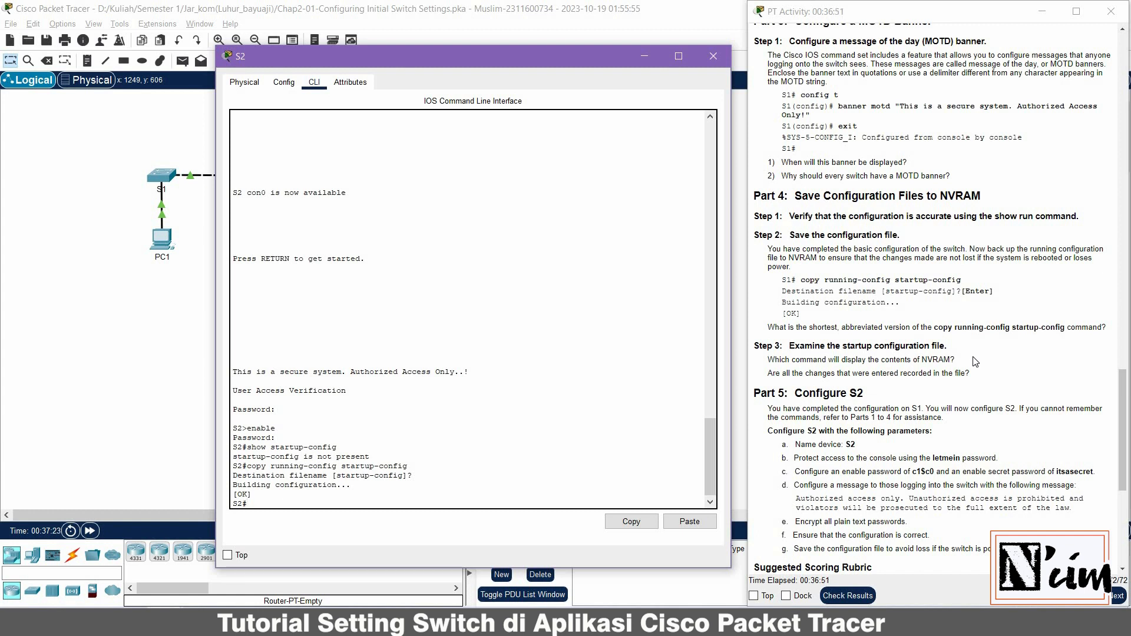
pyautogui.press('Return')
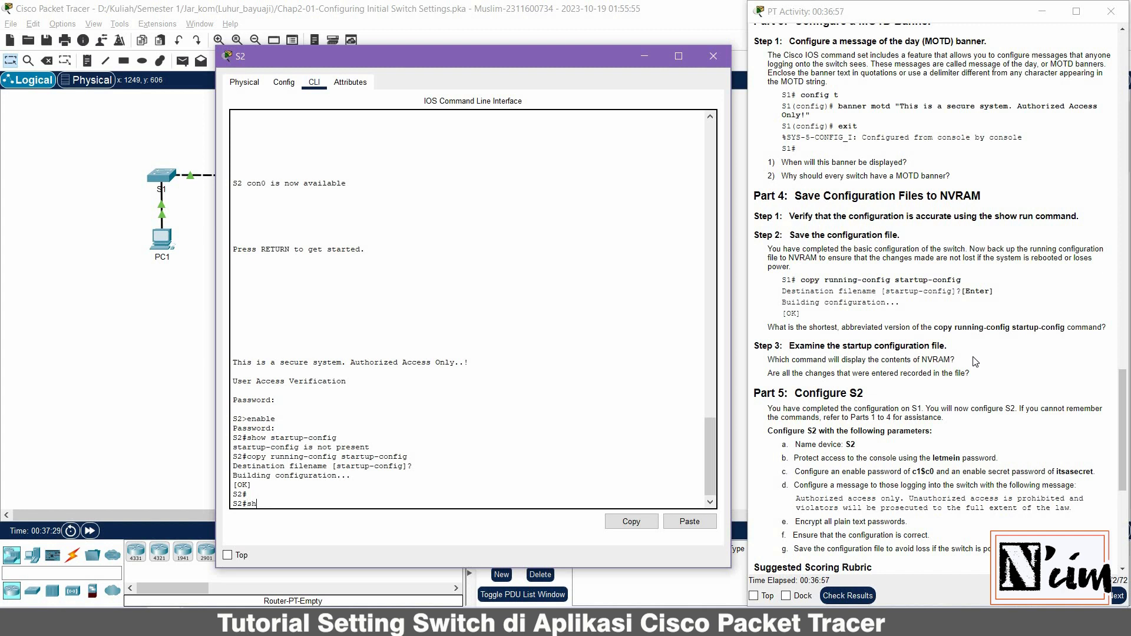
# Run 'show startup-config' and review the earlier save command and its output
pyautogui.write('show run')
pyautogui.press('BackSpace')
pyautogui.press('BackSpace')
pyautogui.write('startup-')
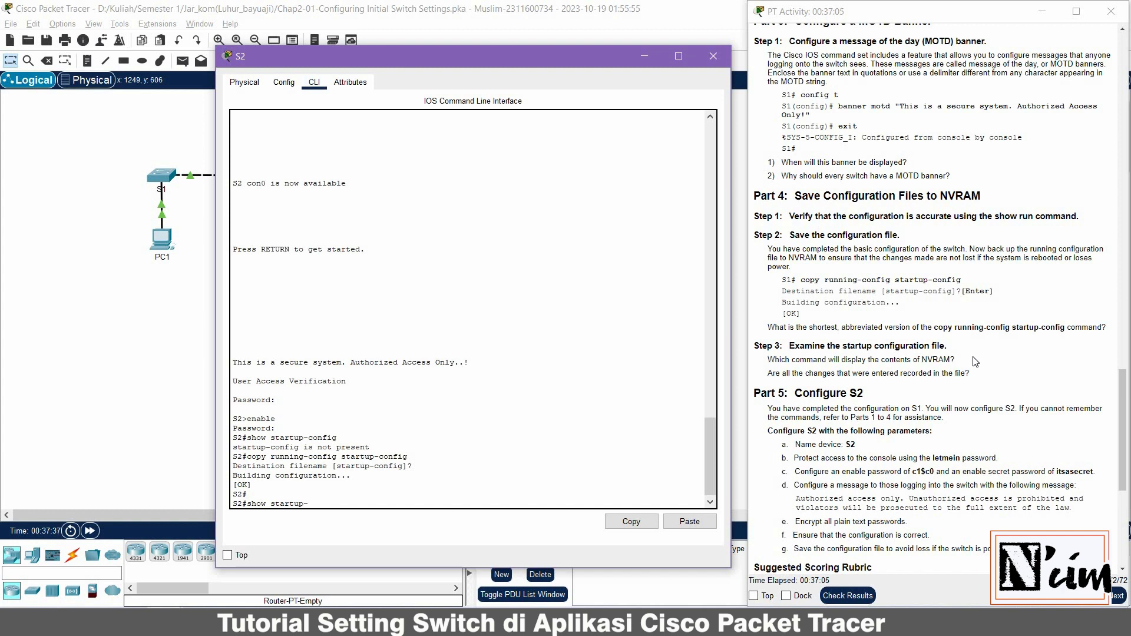
pyautogui.write('s')
pyautogui.write('onfig')
pyautogui.press('Return')
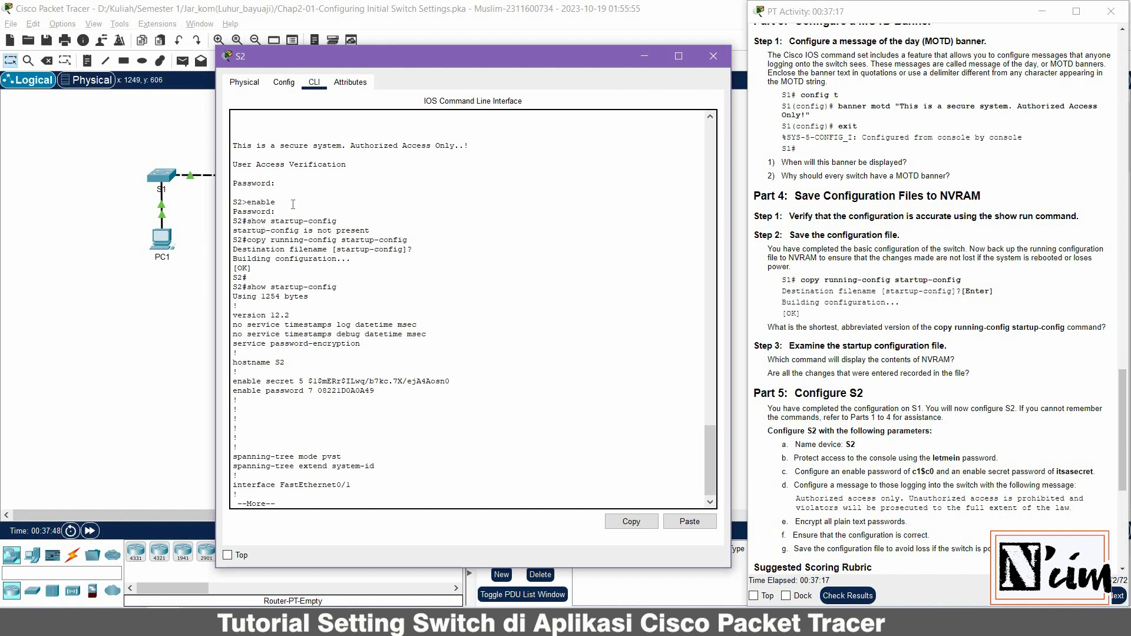
pyautogui.scroll(11, 292, 204)
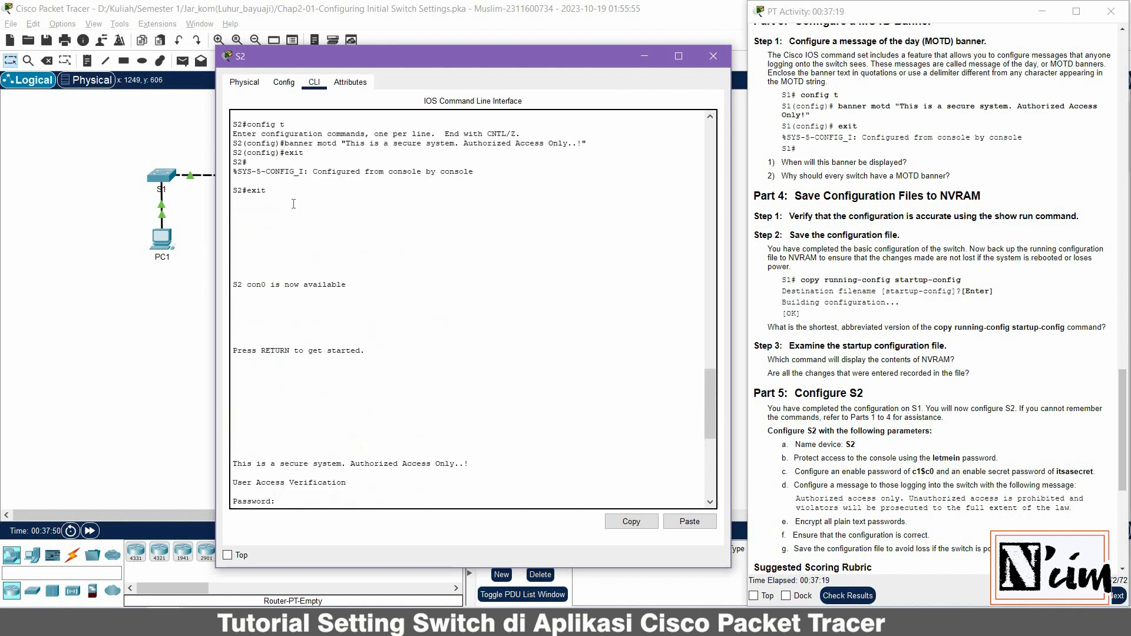
pyautogui.scroll(-7, 293, 203)
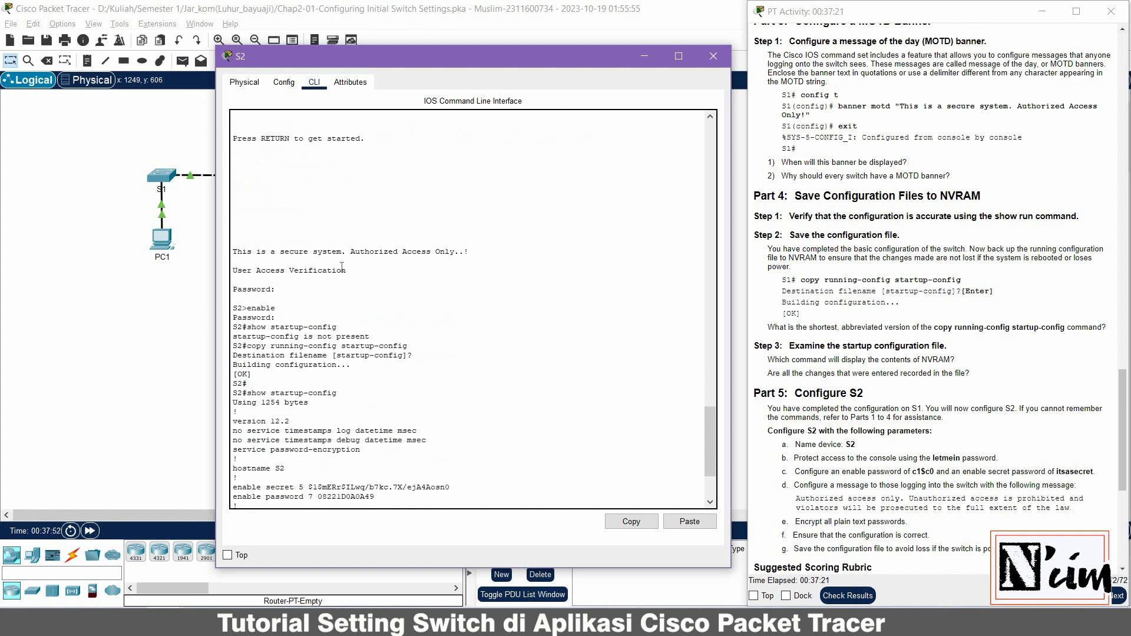
pyautogui.scroll(-3, 337, 270)
pyautogui.click(339, 256)
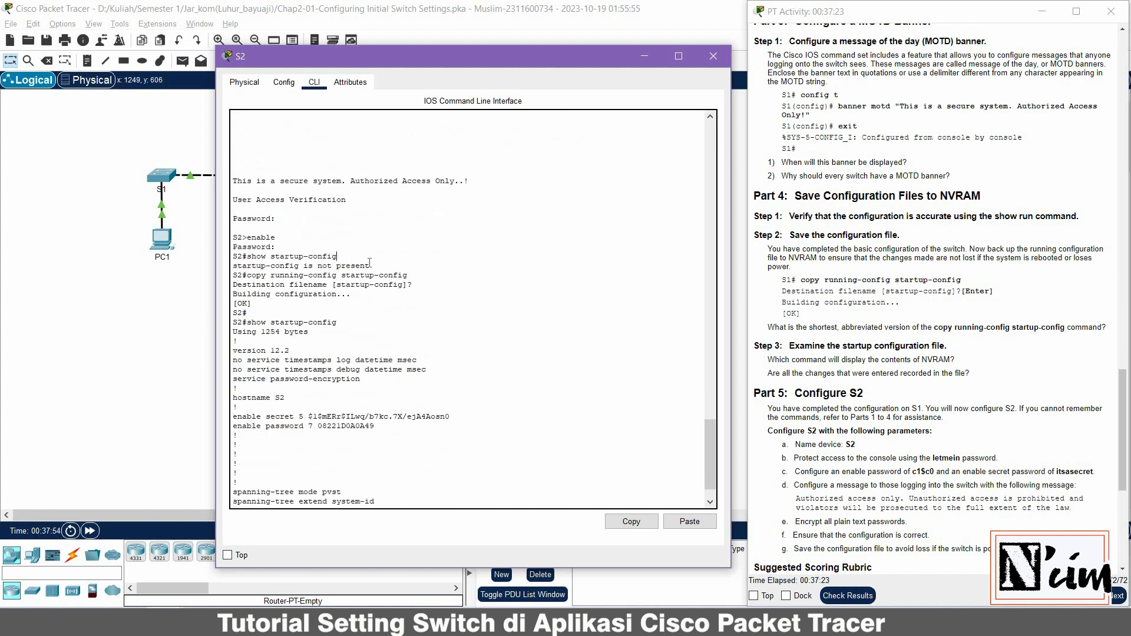
pyautogui.moveTo(369, 266); pyautogui.dragTo(403, 285)
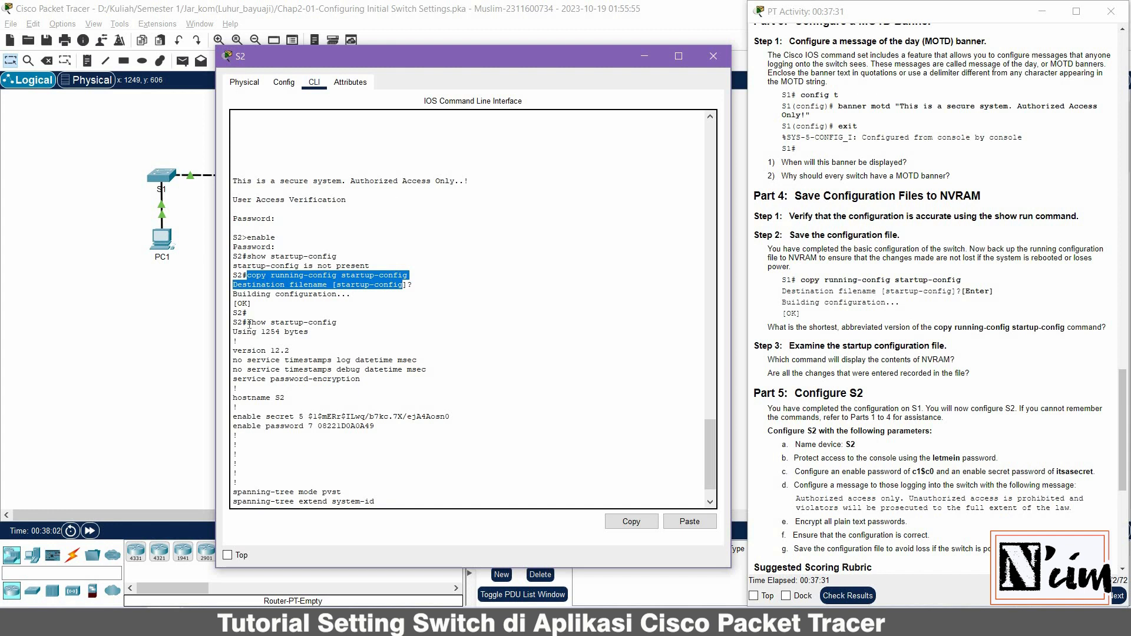
pyautogui.moveTo(248, 323); pyautogui.dragTo(337, 323)
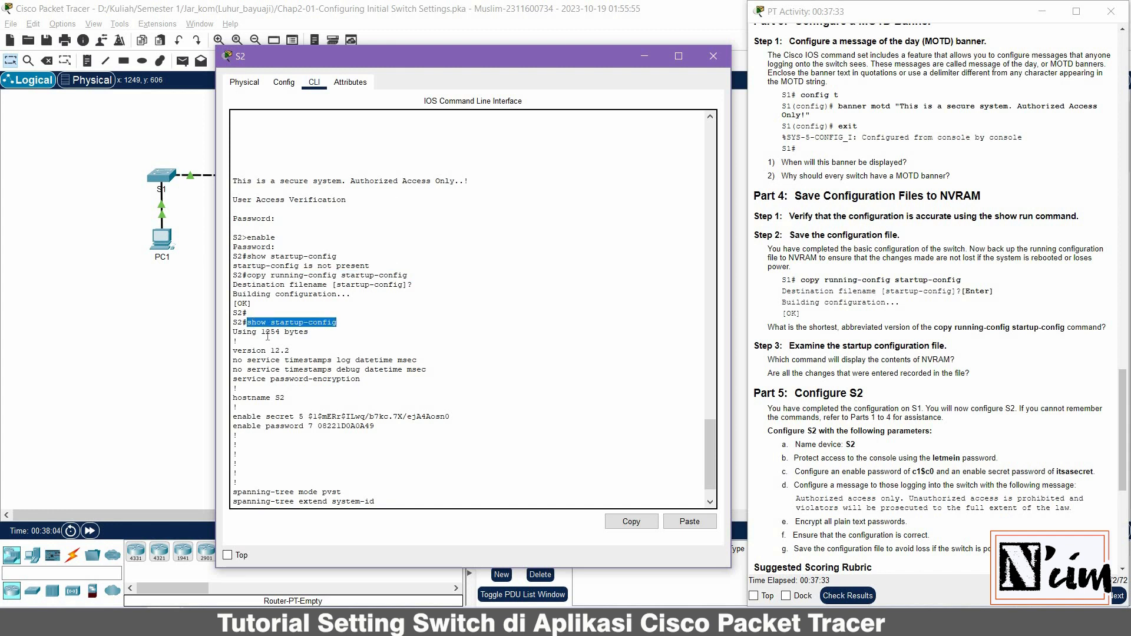
# Page through startup-config, checking the encrypted enable secret, enable password, console password and banner
pyautogui.scroll(-2, 268, 336)
pyautogui.press('space')
pyautogui.press('space')
pyautogui.press('space')
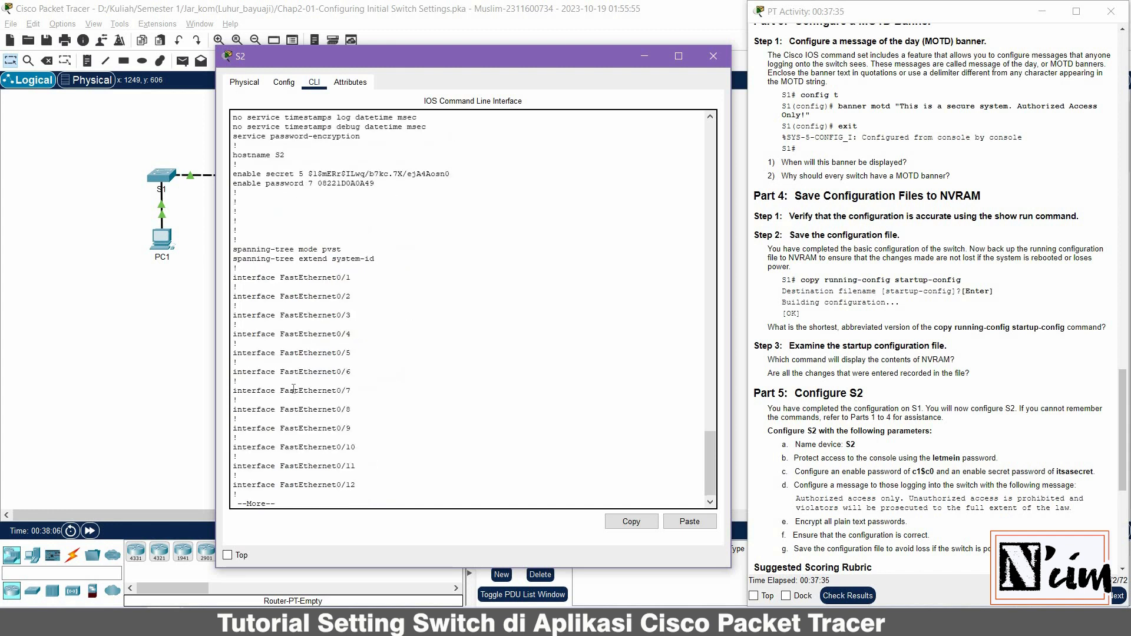
pyautogui.scroll(15, 314, 315)
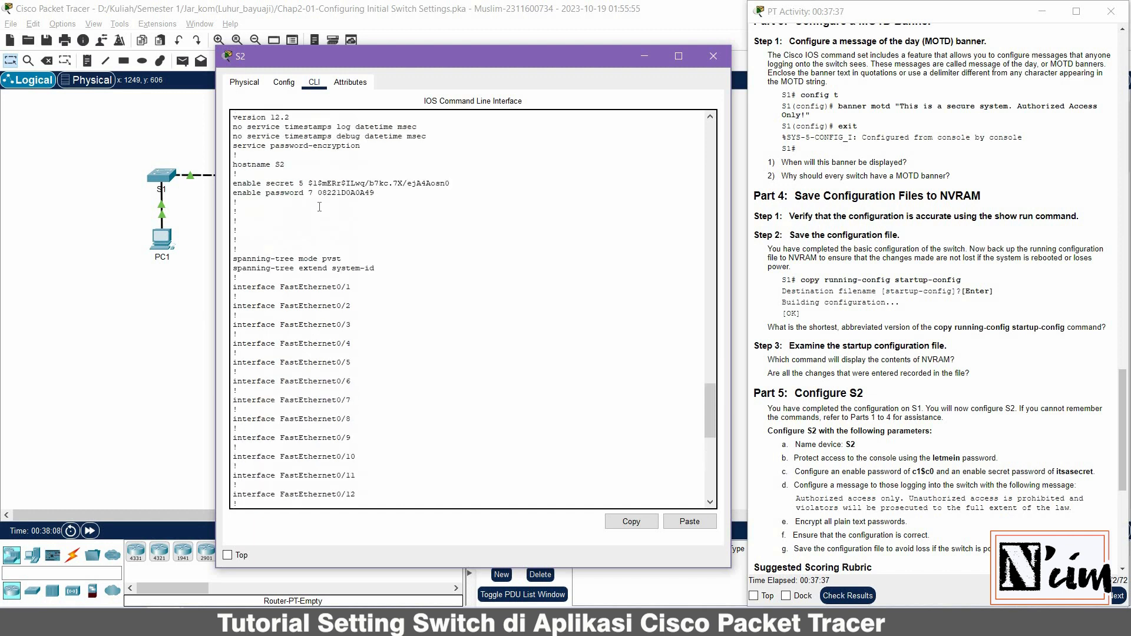
pyautogui.doubleClick(428, 180)
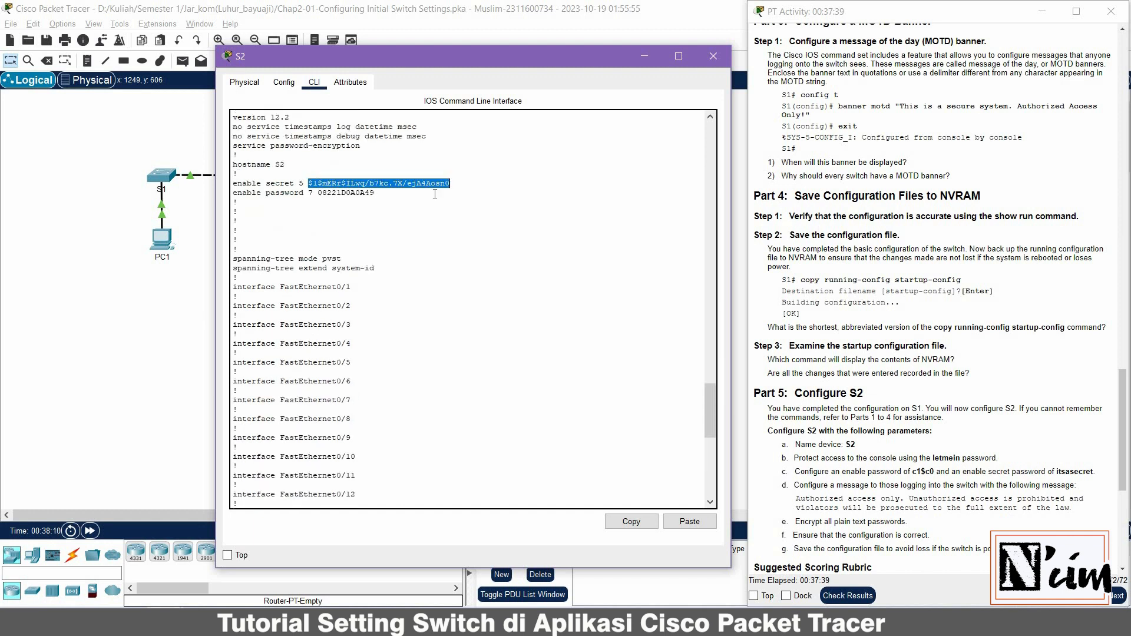
pyautogui.doubleClick(345, 193)
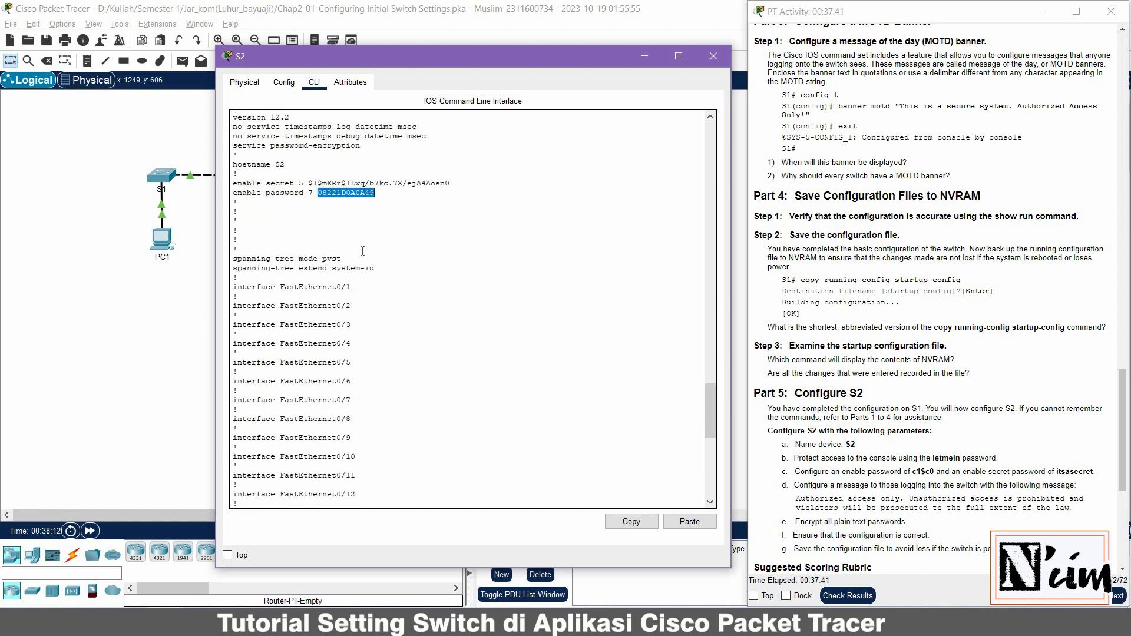
pyautogui.scroll(-15, 362, 251)
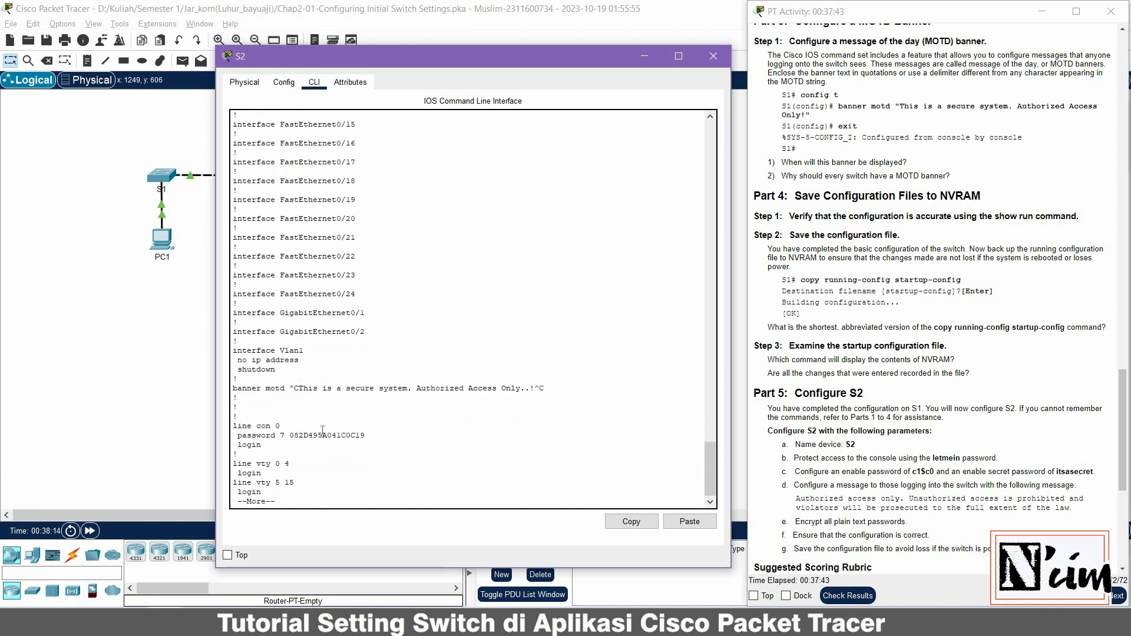
pyautogui.doubleClick(321, 429)
pyautogui.doubleClick(321, 436)
pyautogui.press('space')
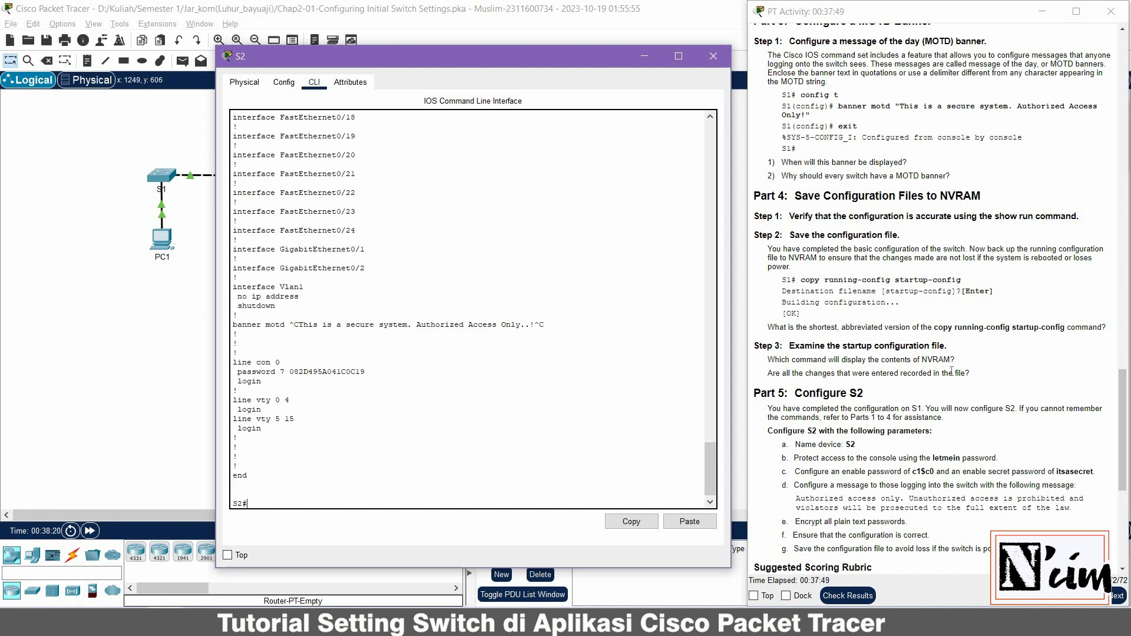
pyautogui.scroll(-2, 880, 370)
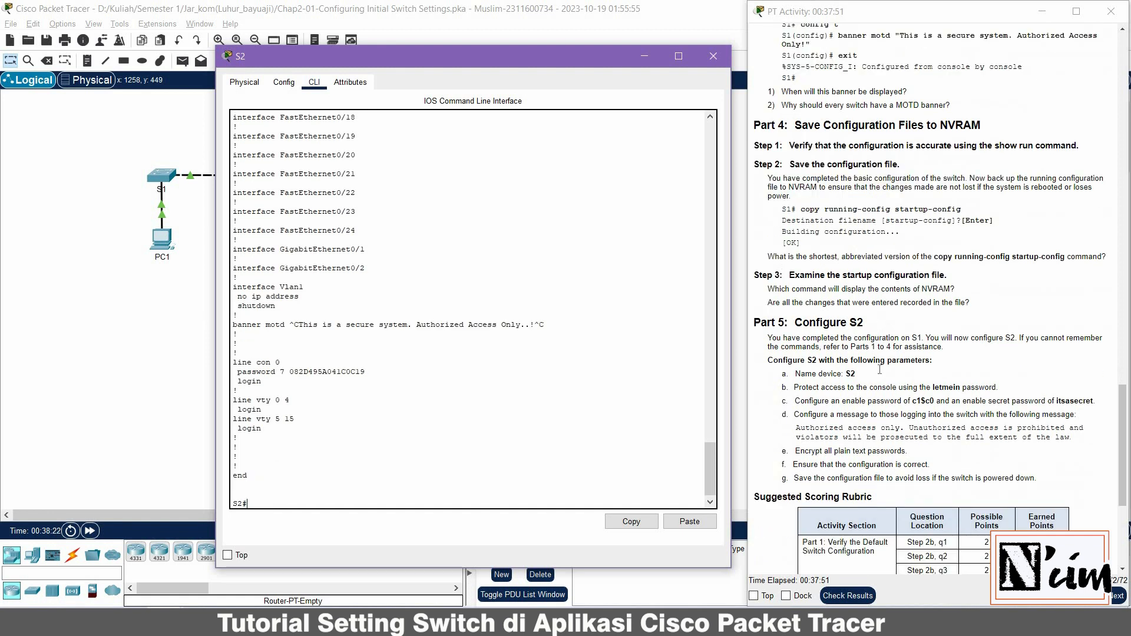
pyautogui.scroll(-3, 880, 370)
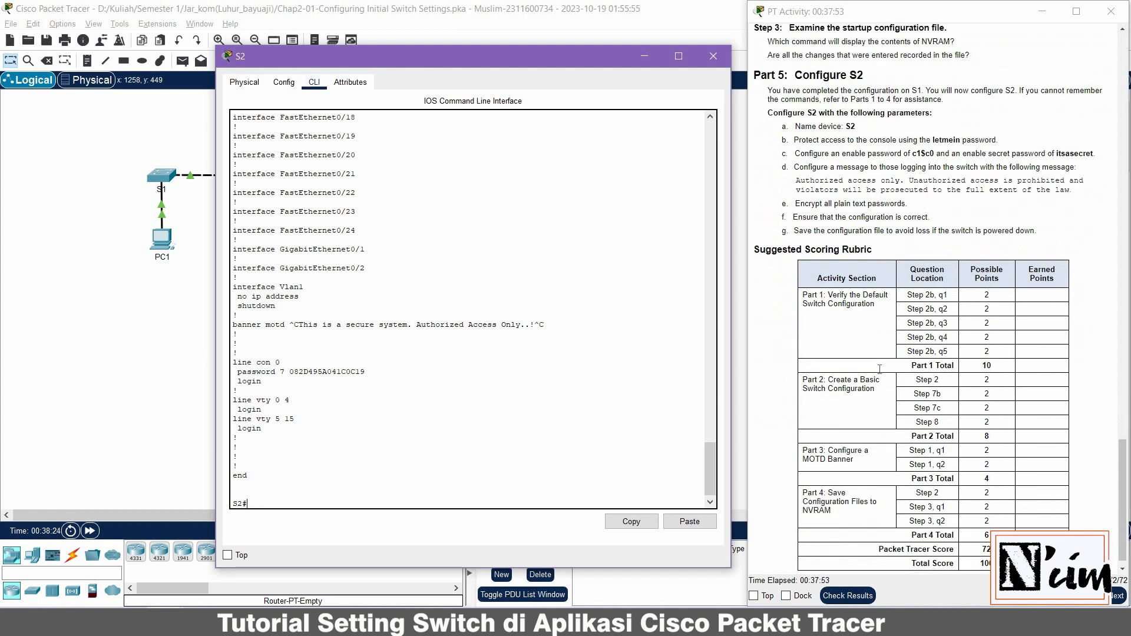